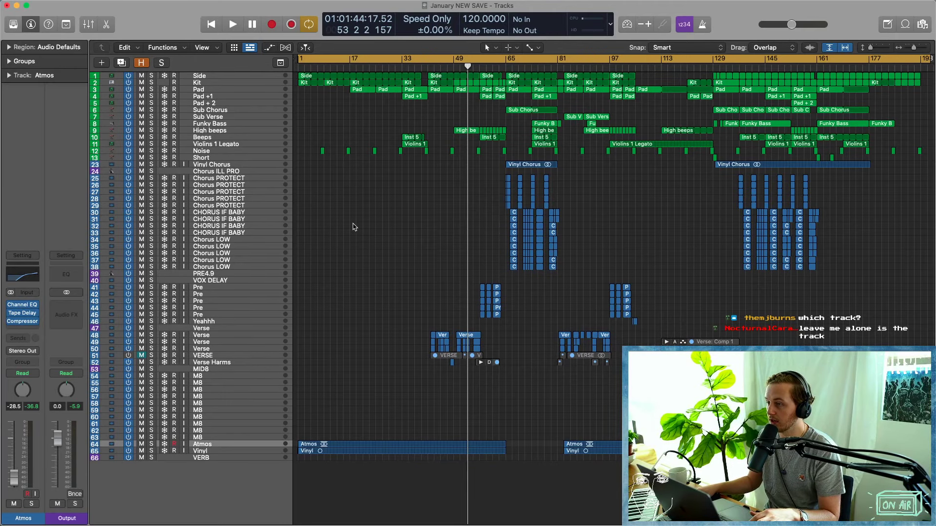
Open the color palette and recolor the Side track dark blue and the Kit track a slightly lighter blue.
scroll(354, 228, left, 1)
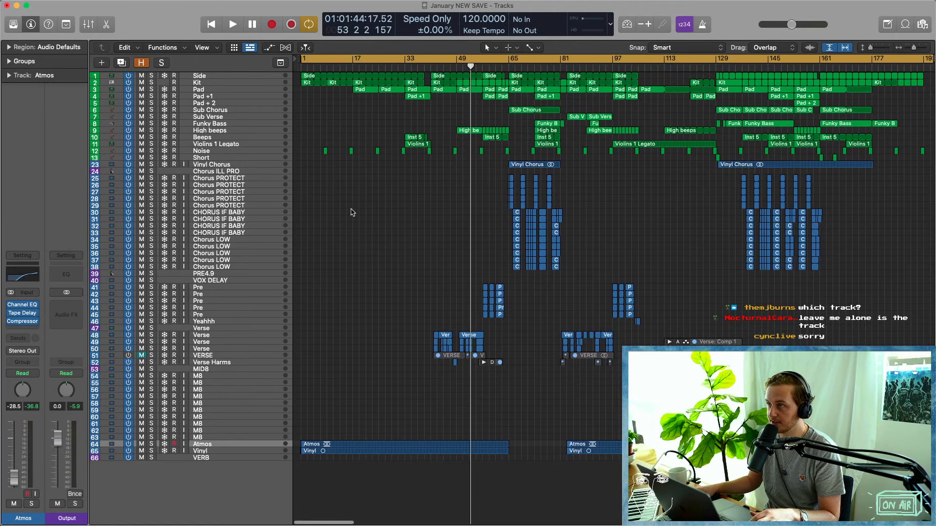
click(216, 77)
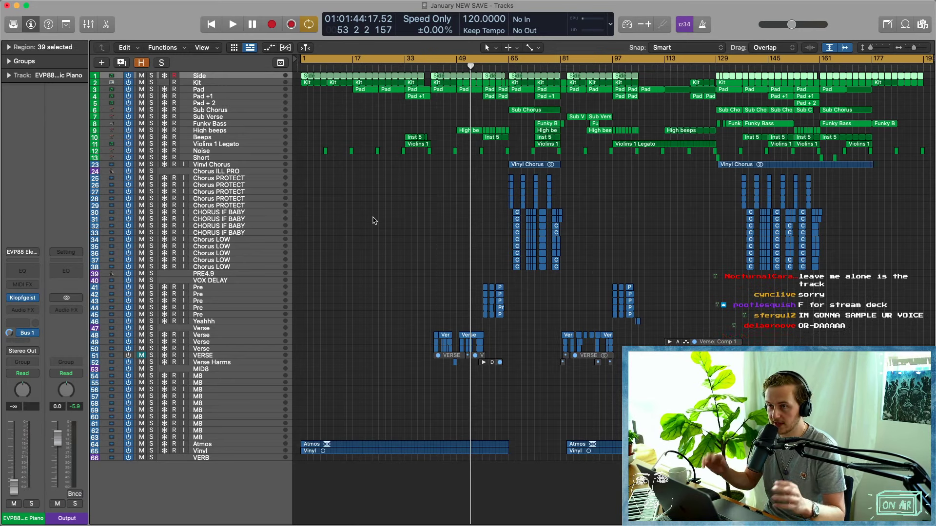
key(alt+c)
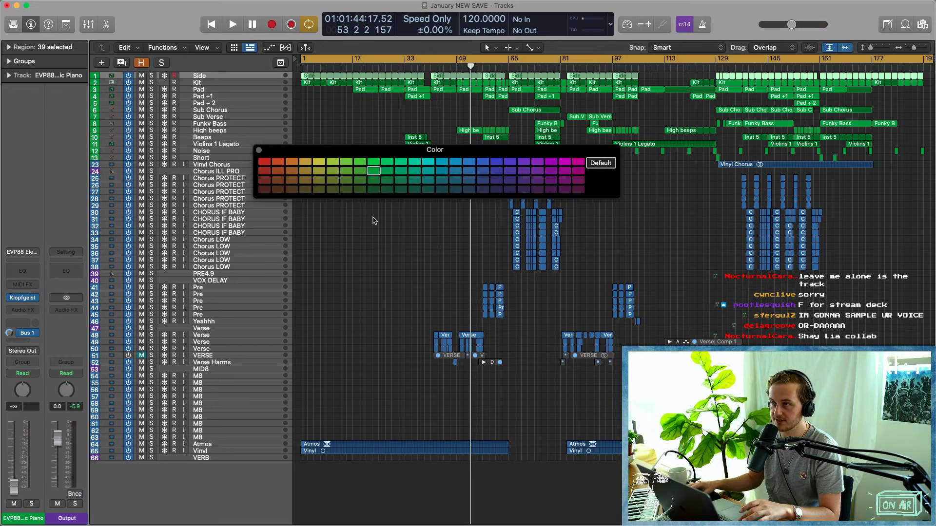
click(482, 172)
key(Down)
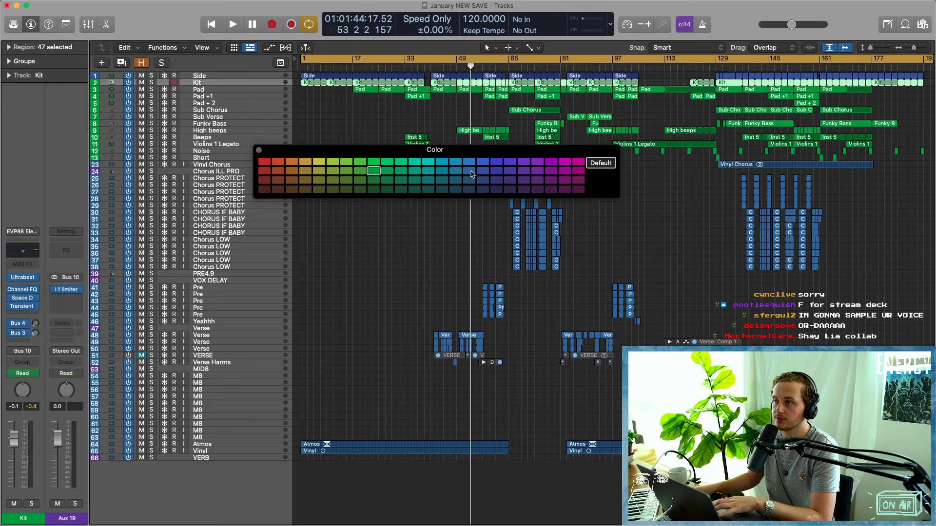
click(469, 172)
Recolor the Pad, Pad +1 and Pad + 2 tracks in successive shades from light blue to cyan.
key(Down)
click(457, 173)
key(Down)
click(442, 173)
key(Down)
click(428, 173)
Recolor the tracks from Sub Chorus through Beeps in successive shades from teal to green.
key(Down)
key(Down)
key(Down)
key(Down)
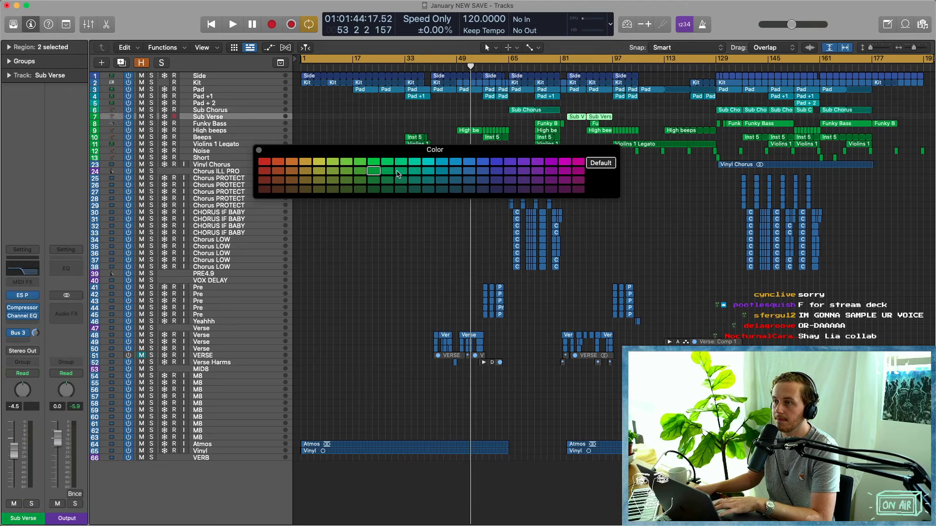
click(361, 173)
key(Down)
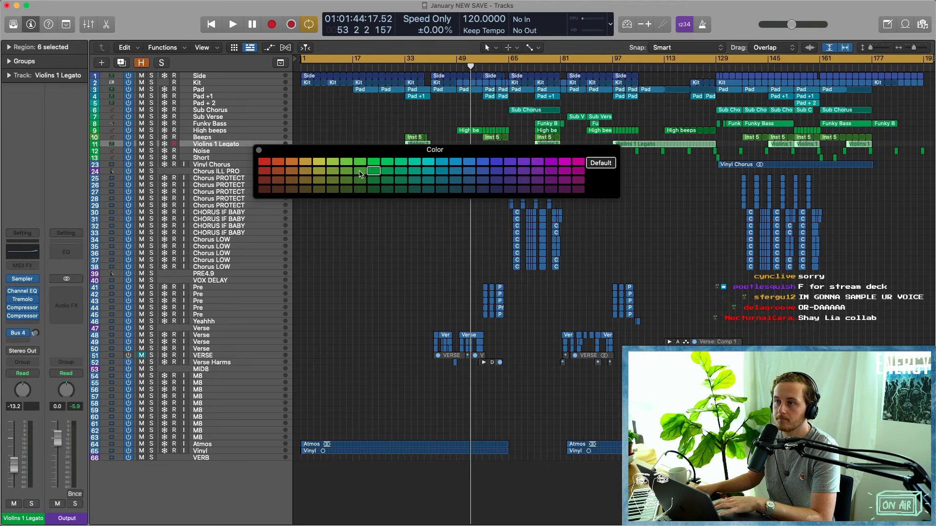
Recolor Violins 1 Legato, Noise, Short and Vinyl Chorus in successive shades from olive green through yellow to golden orange.
key(Up)
key(Down)
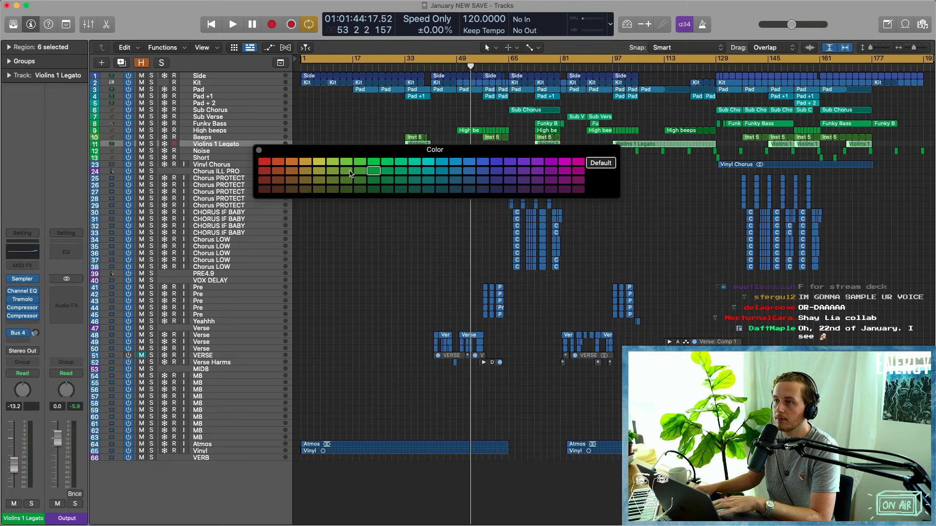
click(346, 171)
key(Down)
click(333, 171)
key(Down)
click(320, 173)
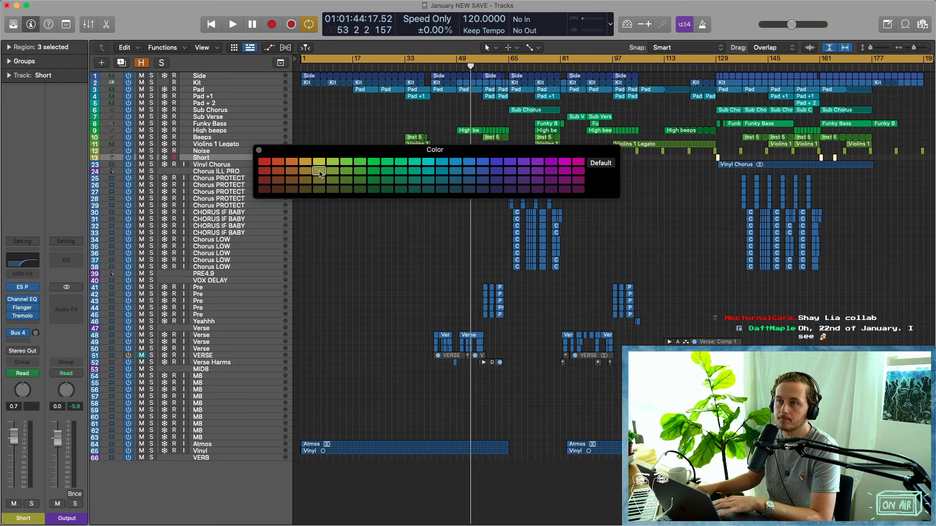
key(Down)
click(305, 171)
Recolor all chorus vocal tracks from Chorus ILL PRO through the last Chorus LOW bright red.
key(Down)
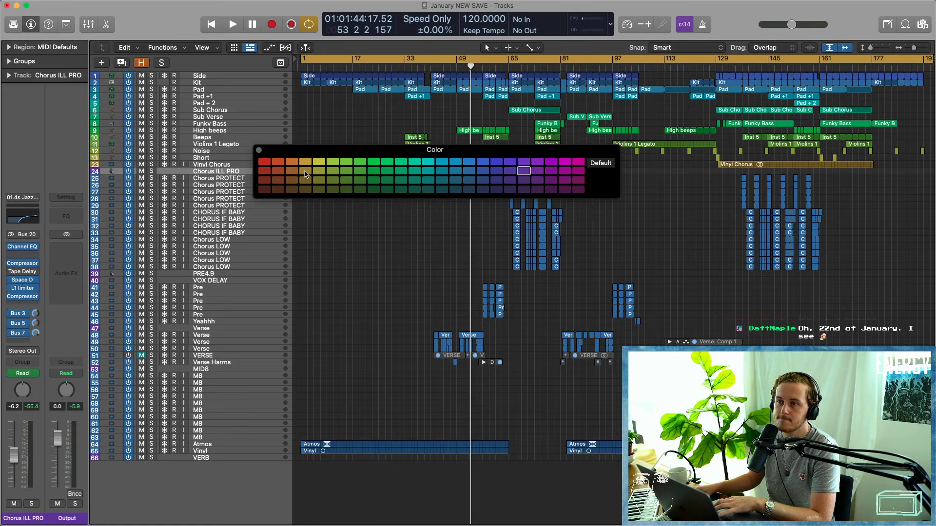
shift+click(225, 267)
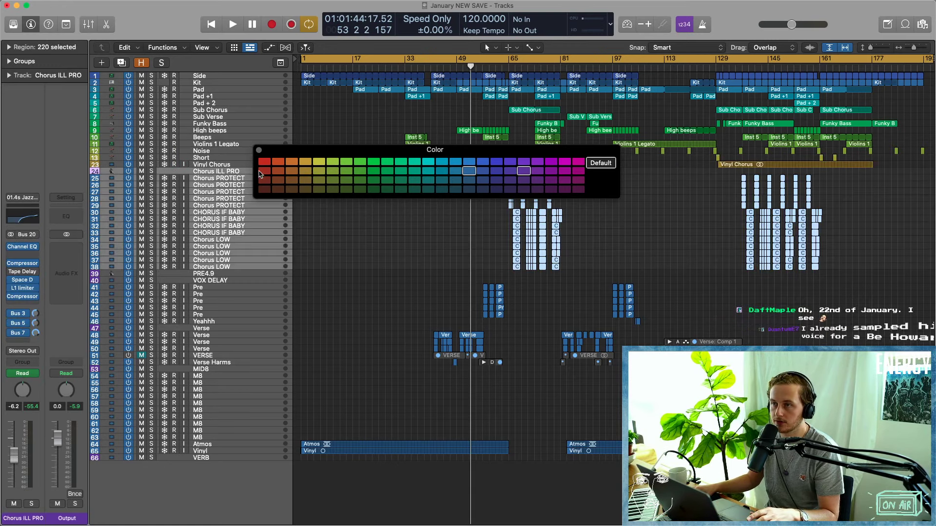
click(264, 163)
Recolor the pre-chorus tracks from PRE4.9 through Yeahhh orange.
key(Down)
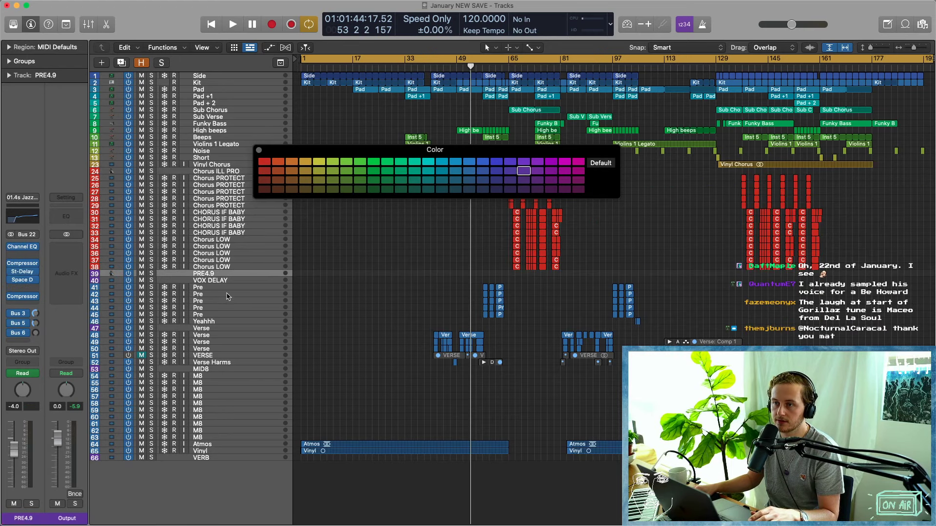
shift+click(222, 318)
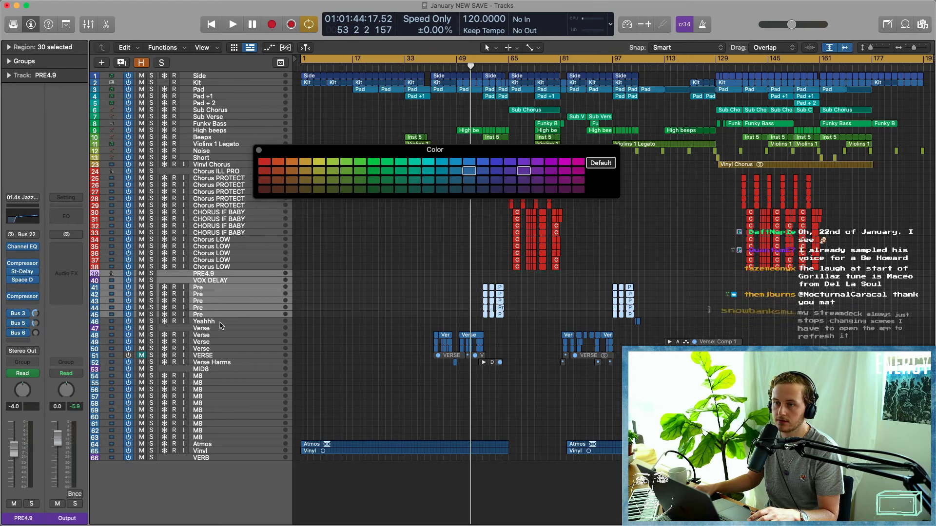
shift+click(220, 322)
click(291, 162)
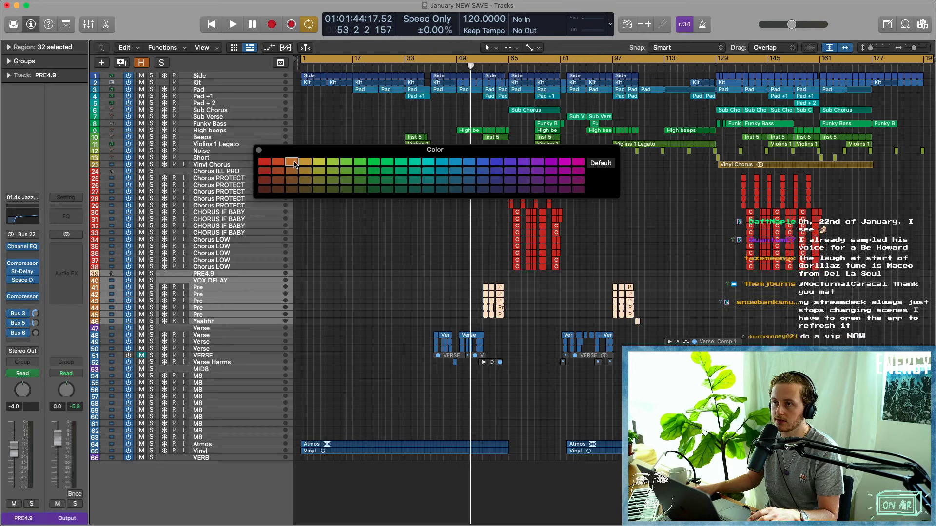
Recolor all verse tracks through Verse Harms, including the Verse aux track above them, bright green.
click(229, 335)
shift+click(222, 362)
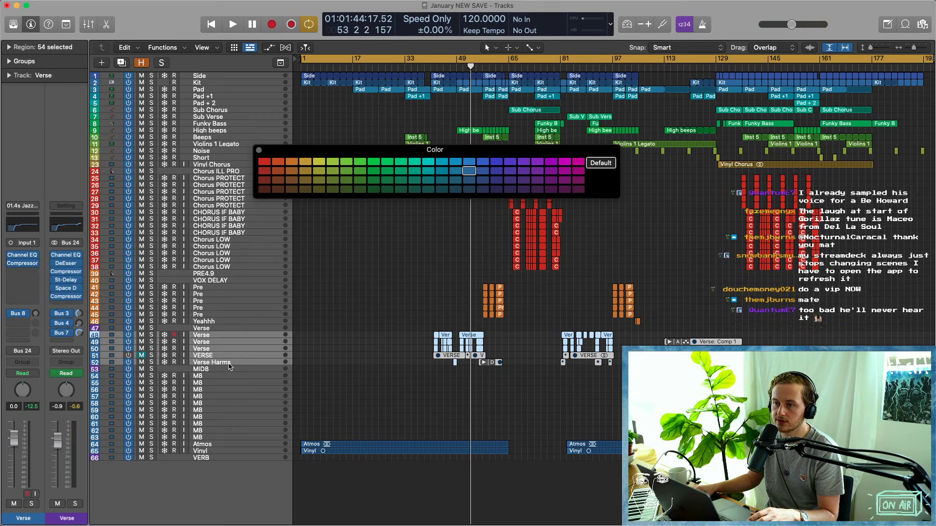
click(360, 162)
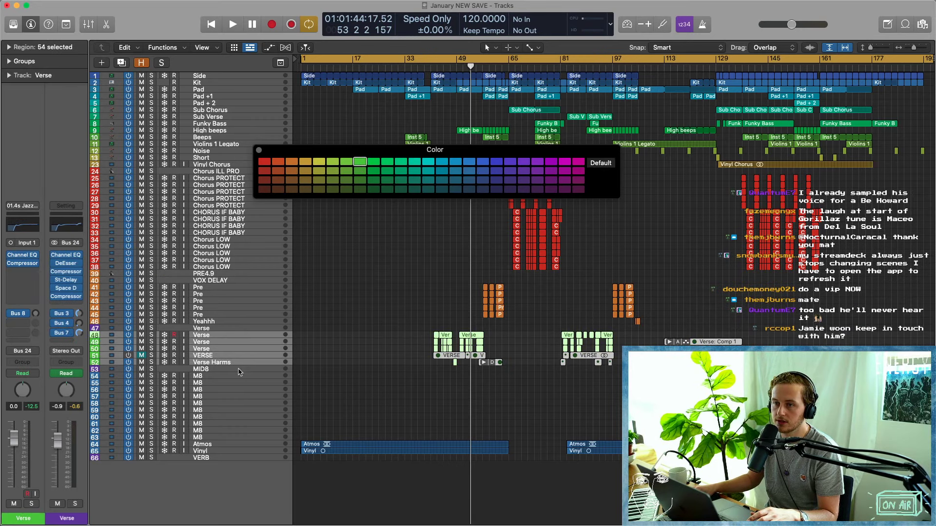
click(232, 328)
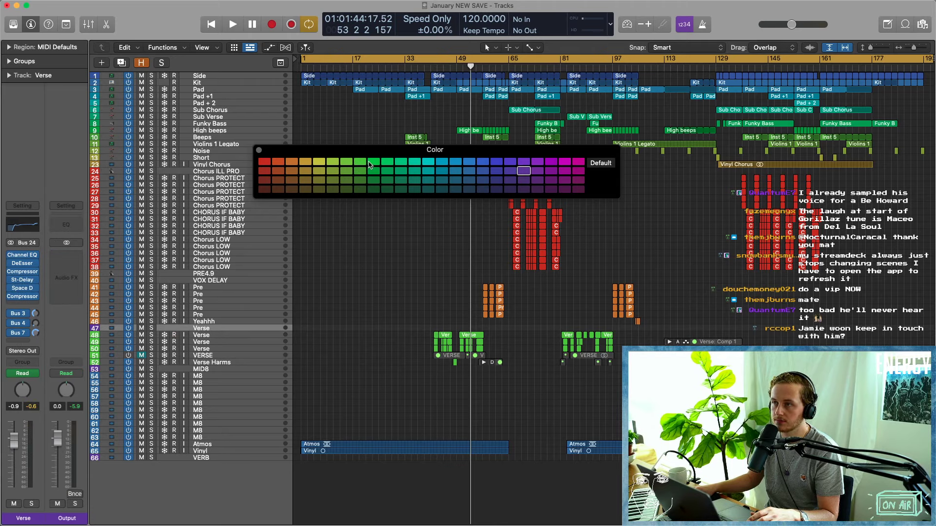
click(360, 163)
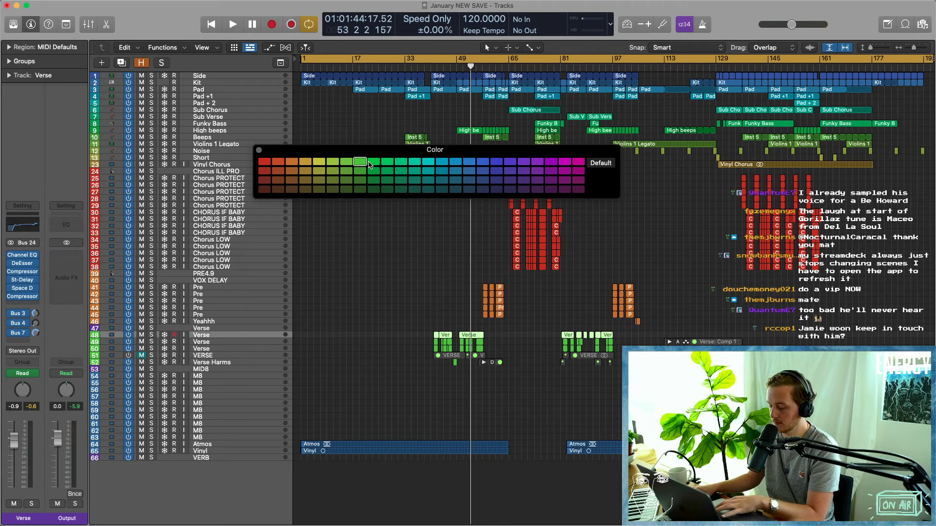
Recolor MID8 and all M8 tracks bright blue and Atmos, Vinyl and VERB dark teal, closing the color palette.
click(229, 369)
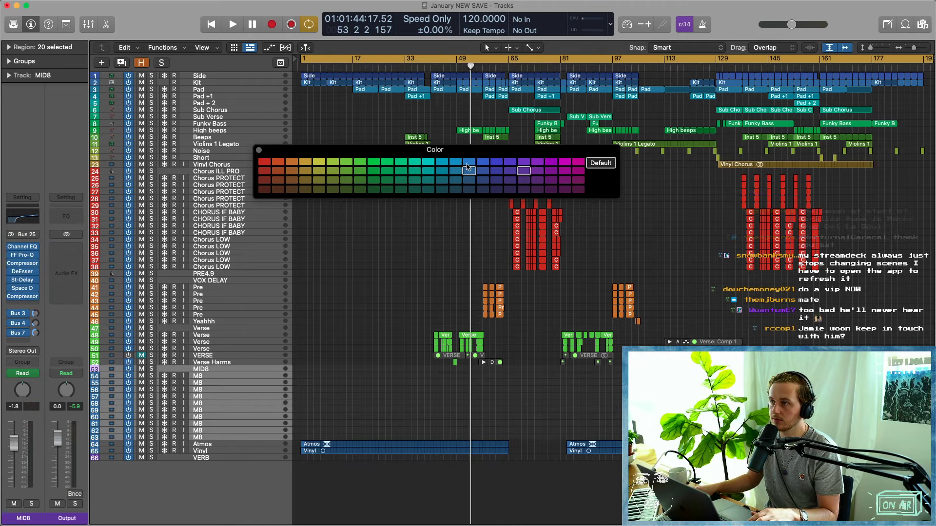
click(470, 162)
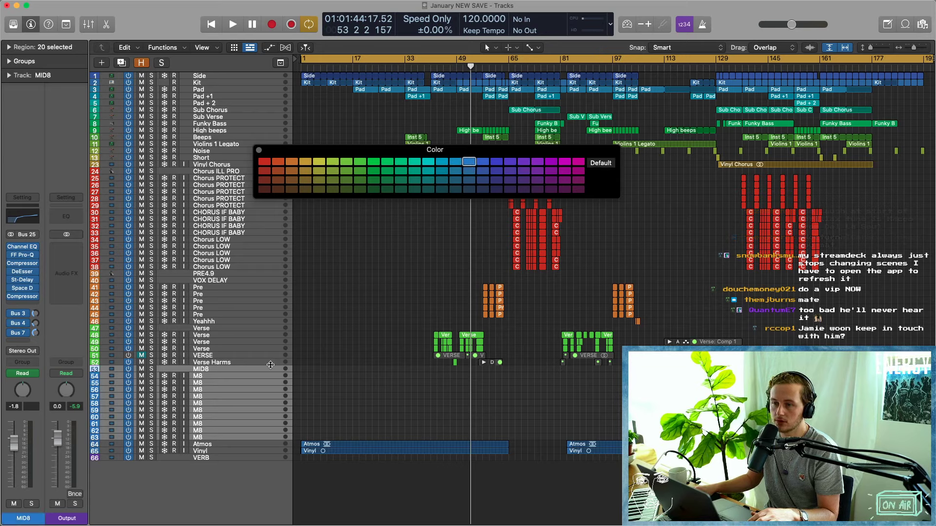
click(217, 446)
shift+click(214, 451)
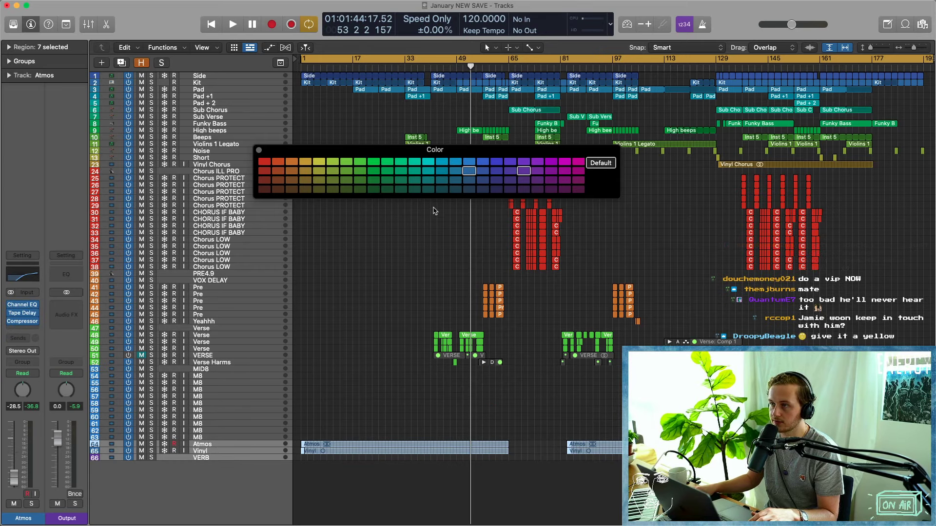
click(442, 189)
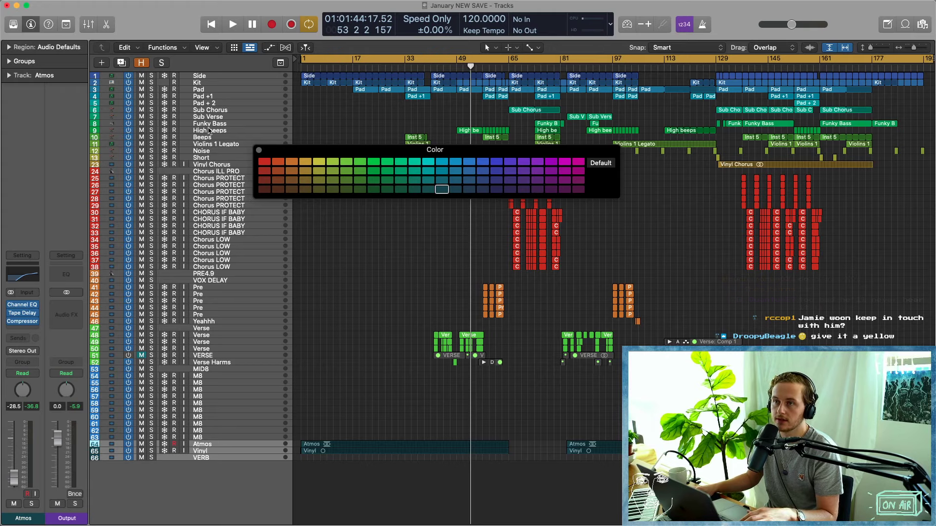
click(257, 150)
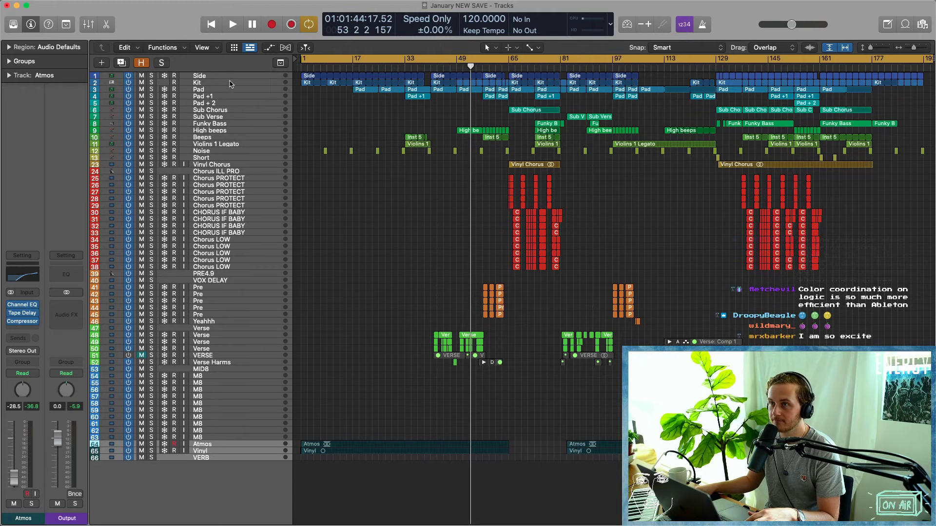
Select the Kit track.
click(229, 82)
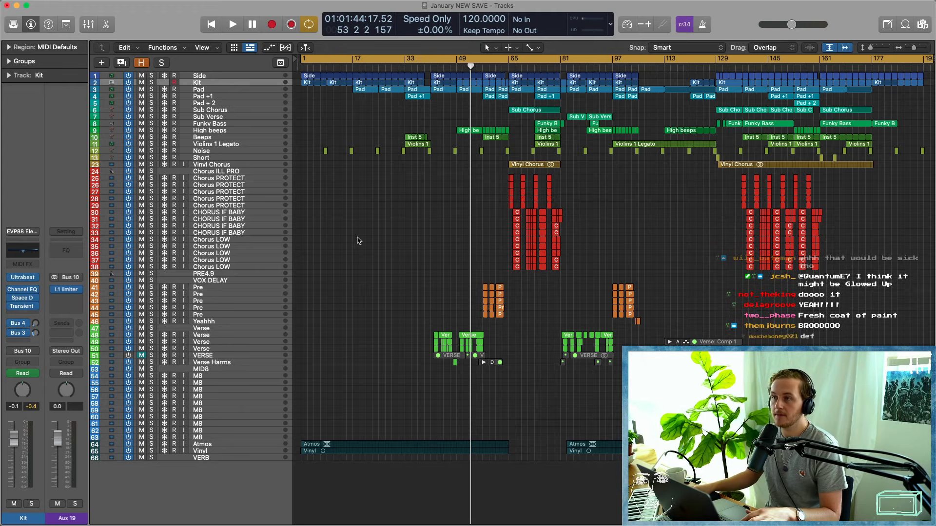
key(super+Down)
key(super+Down)
key(super+Up)
key(super+Up)
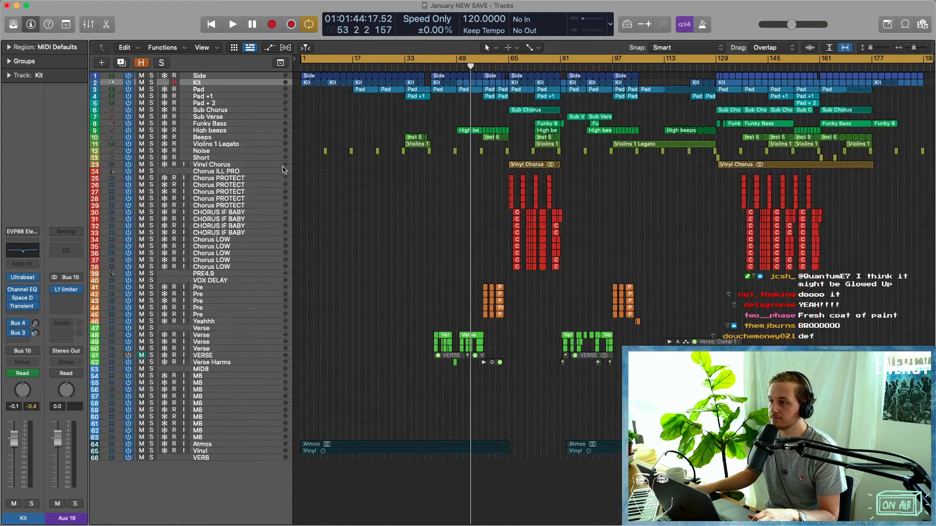
scroll(393, 276, right, 1)
scroll(393, 277, left, 1)
scroll(391, 275, right, 1)
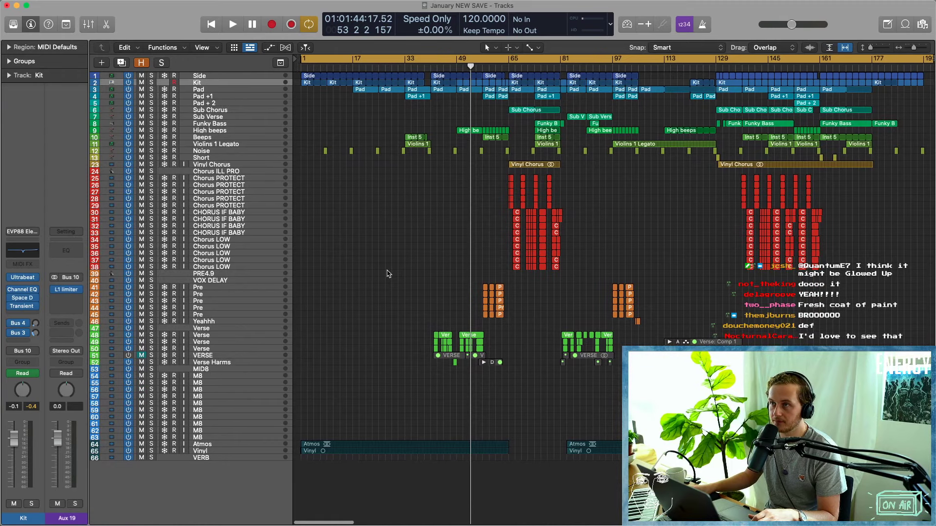
Play the song from the start with cycle mode off and raise the master volume to -3.2 dB.
key(Return)
key(space)
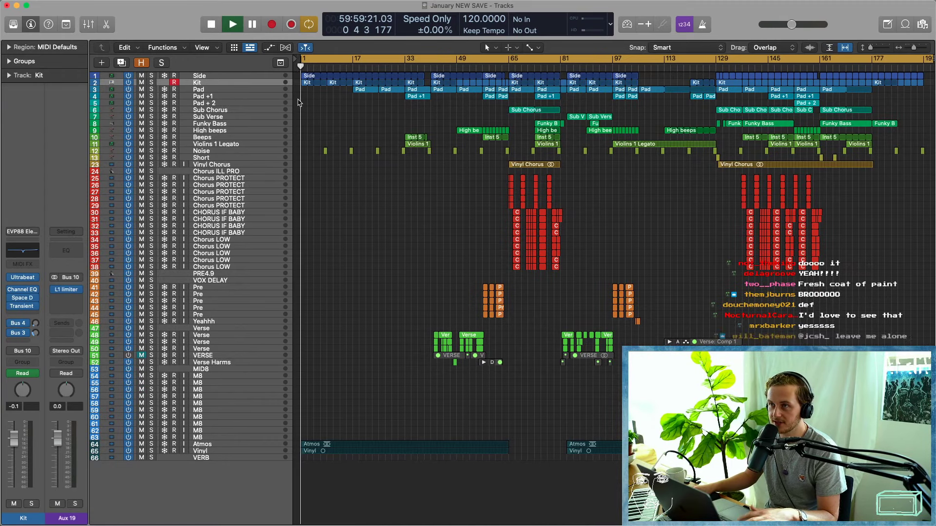
click(308, 59)
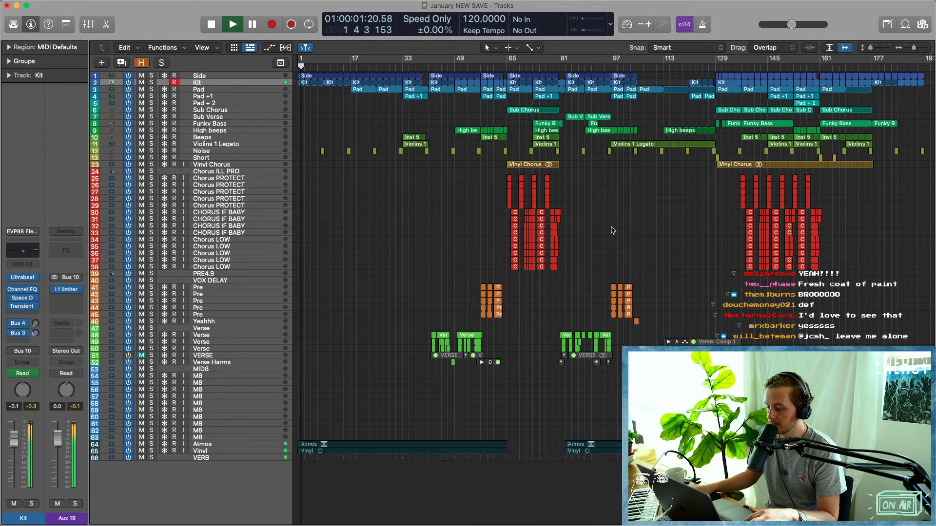
drag(792, 24, 831, 28)
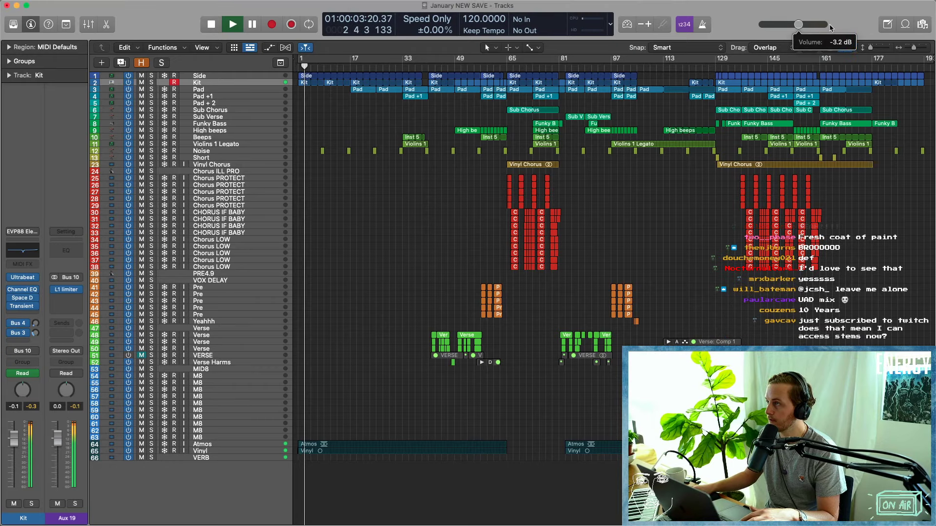
key(space)
Look through the channel strips in the mixer, from the drum channels to the buses, and close it.
key(x)
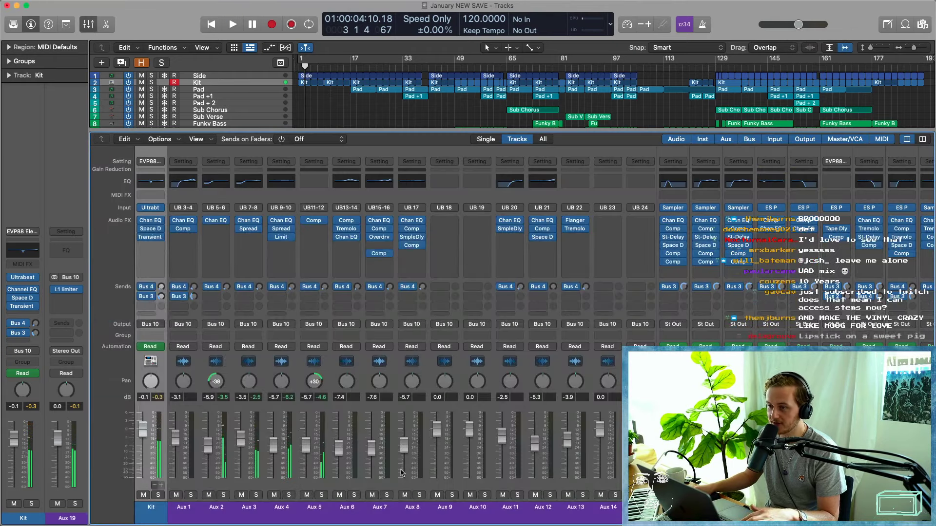
scroll(198, 423, left, 2)
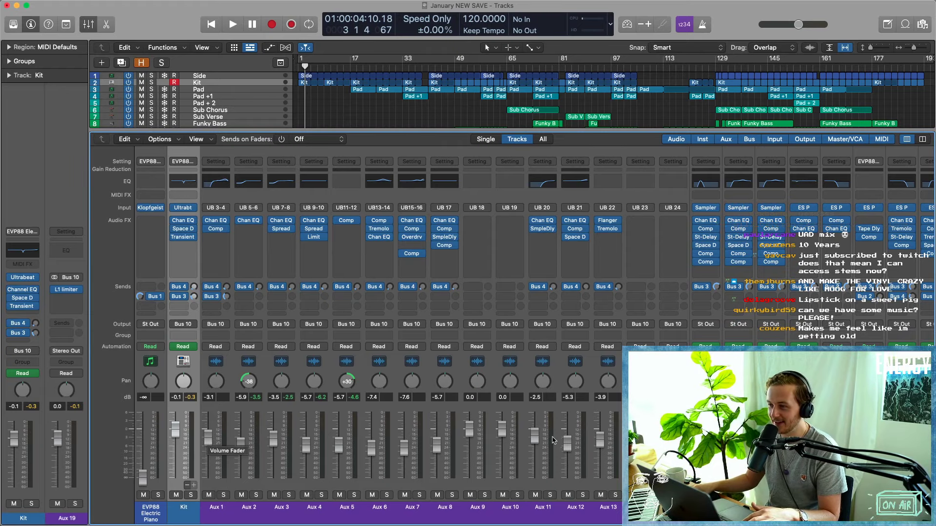
scroll(552, 441, right, 15)
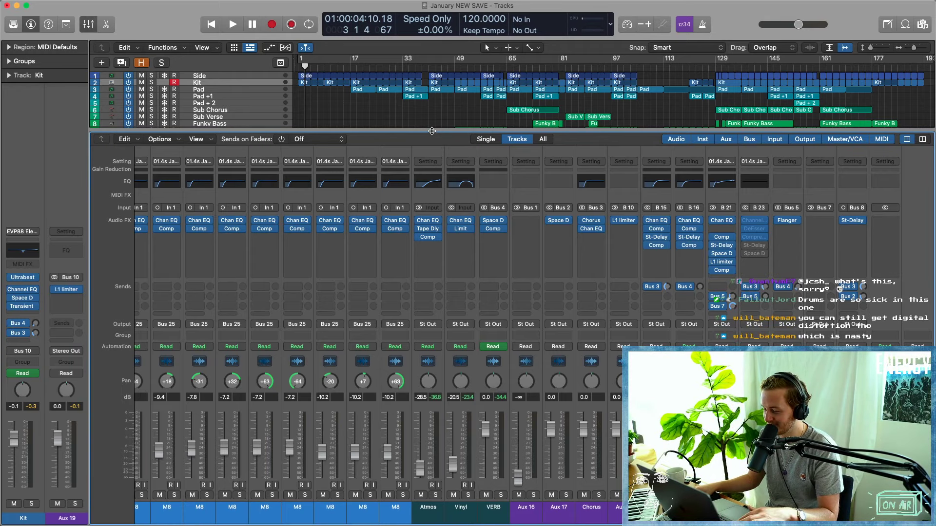
key(x)
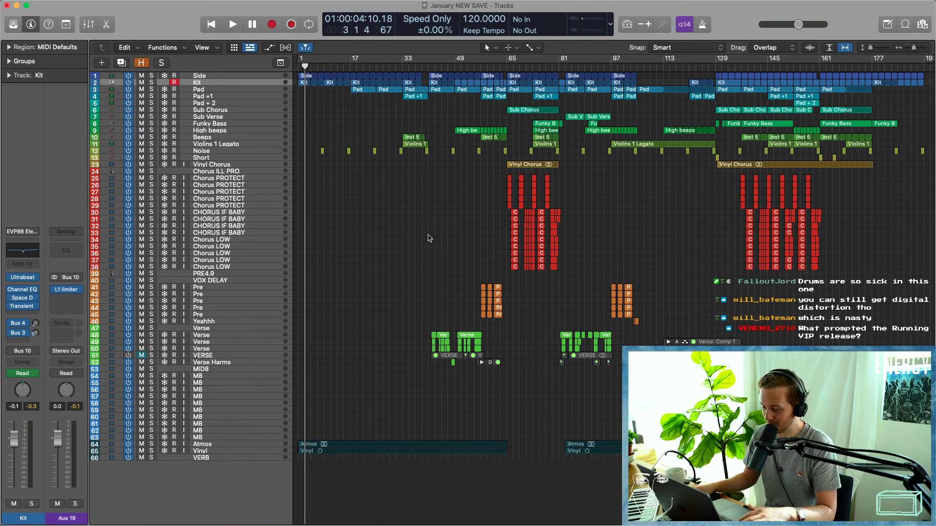
Play the song, open the Kit track in the Piano Roll and select all of its regions to show their notes together.
key(space)
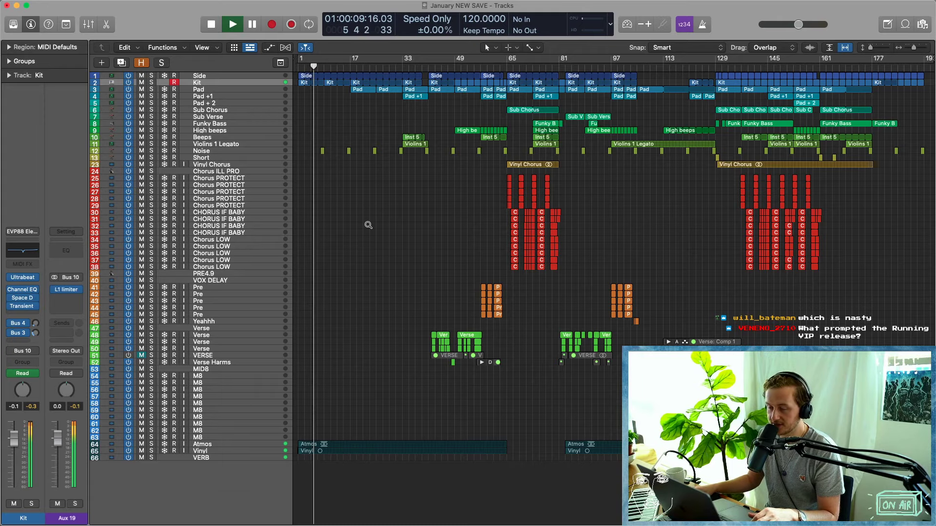
key(super+Down)
key(super+Down)
scroll(338, 117, down, 1)
scroll(340, 114, up, 10)
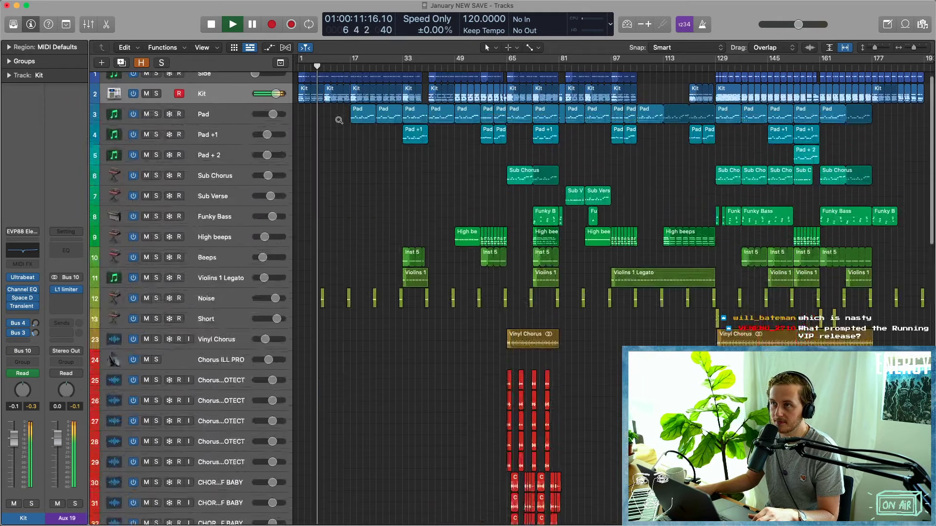
scroll(378, 159, left, 5)
double_click(482, 118)
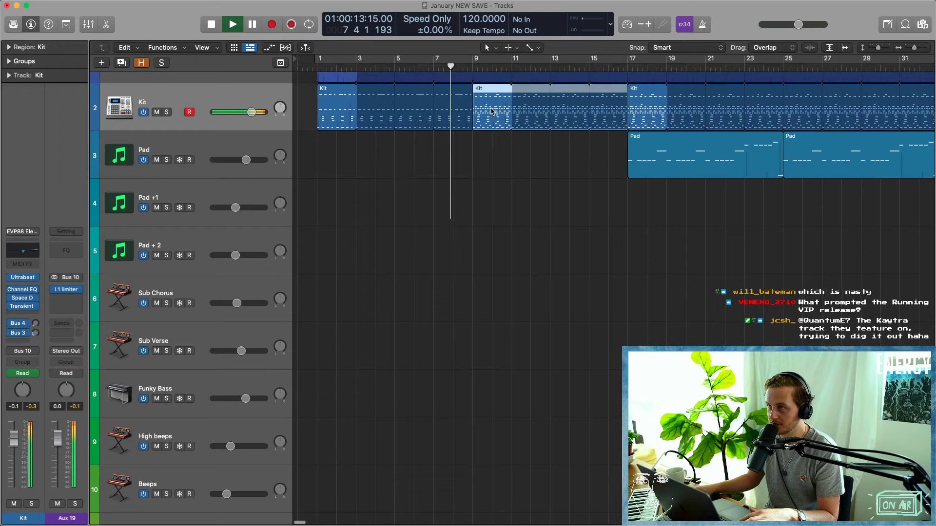
scroll(474, 168, down, 10)
drag(733, 105, 297, 111)
scroll(484, 410, down, 10)
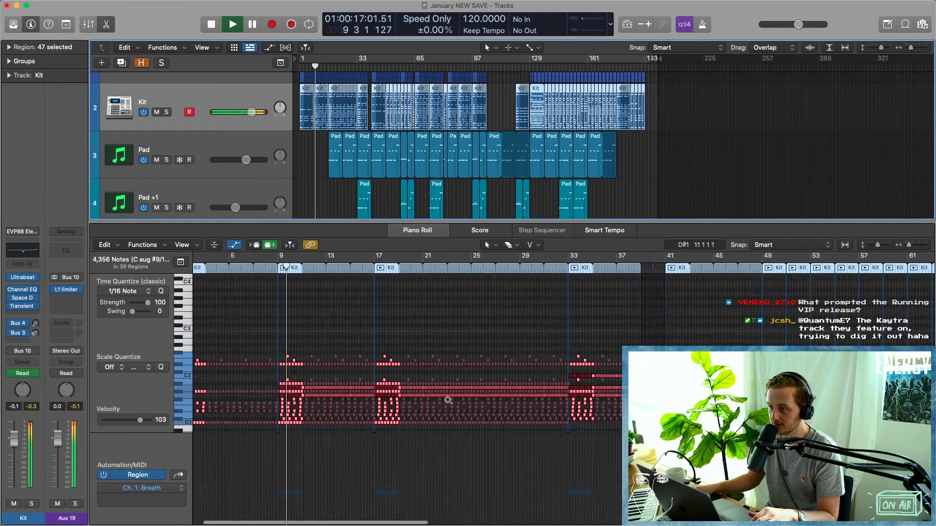
Hide the Piano Roll's automation area and enlarge the Kit's drum sample lanes around bars 9 to 17 for inspection.
click(234, 245)
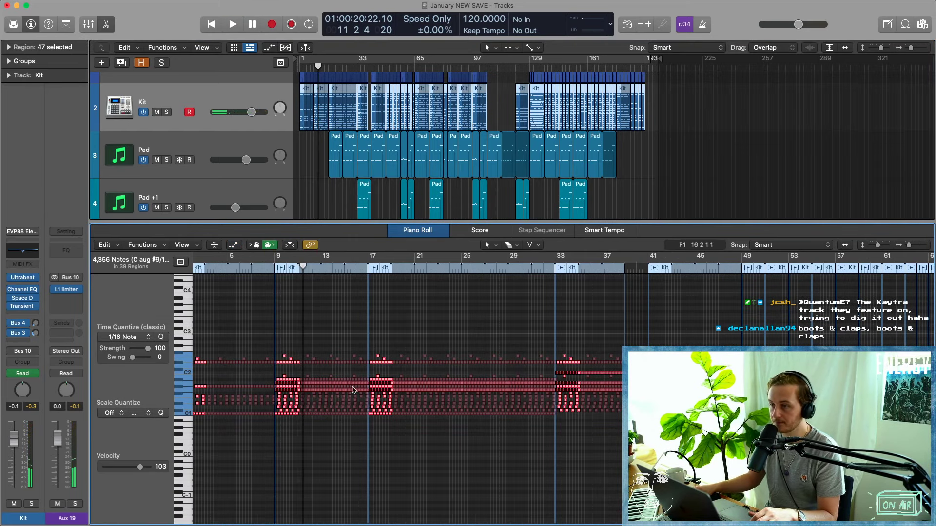
scroll(343, 372, up, 10)
scroll(332, 385, right, 5)
key(super+Up)
key(super+Up)
key(super+Up)
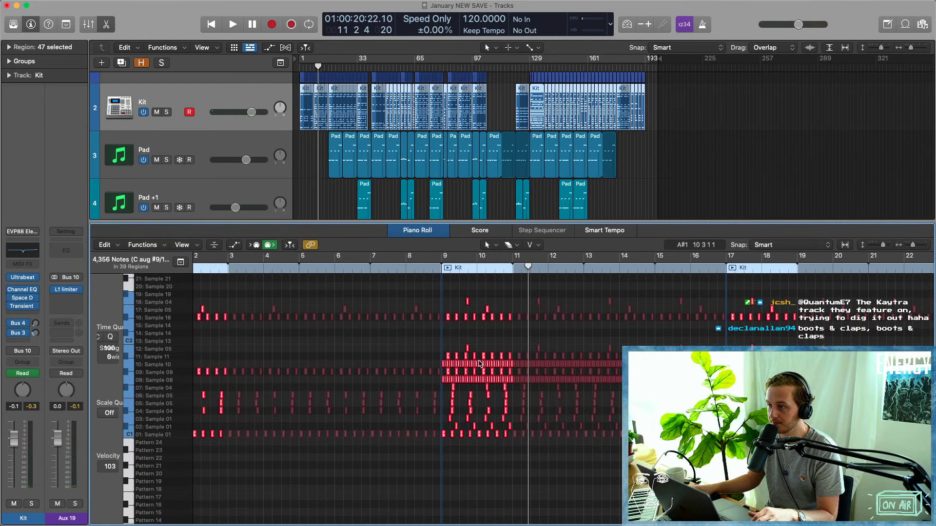
scroll(480, 364, right, 3)
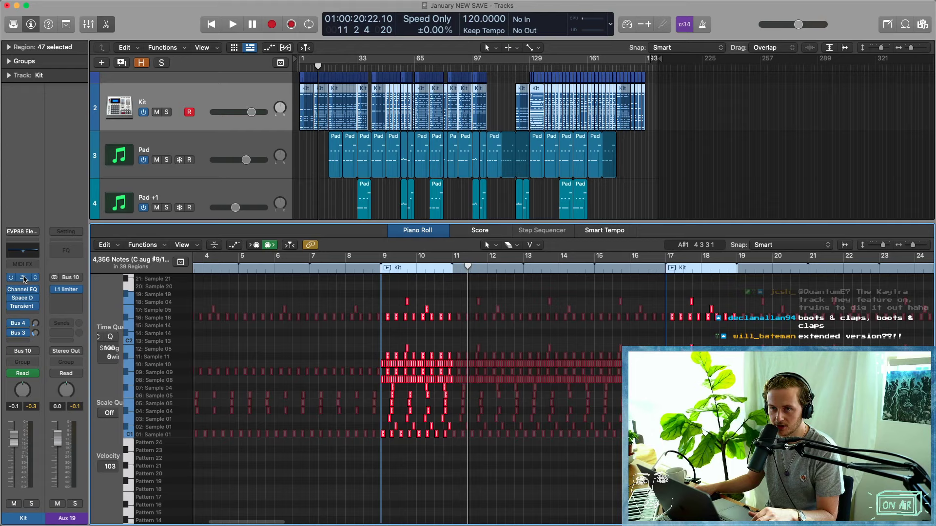
Inspect the Kit's Ultrabeat instrument, checking its Multi-Output format and the output subgroup options for Sample 01, and close it.
click(23, 278)
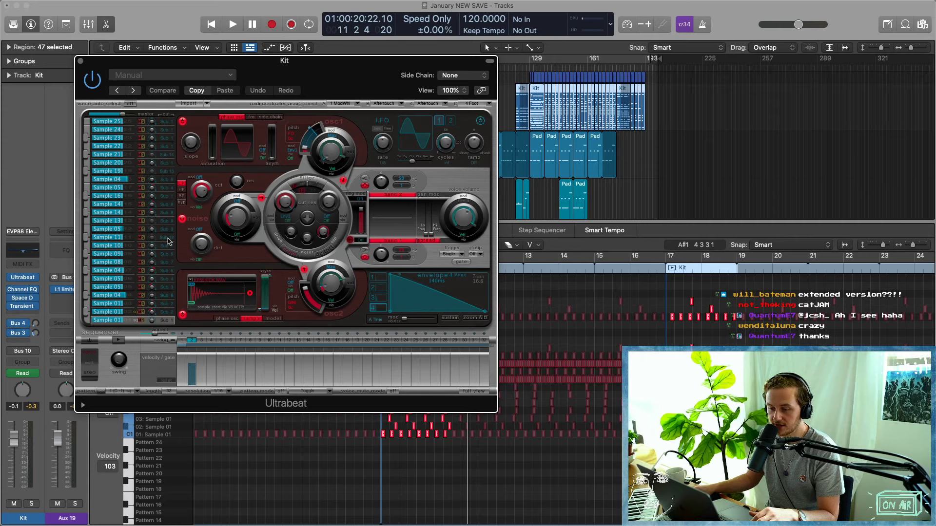
click(34, 277)
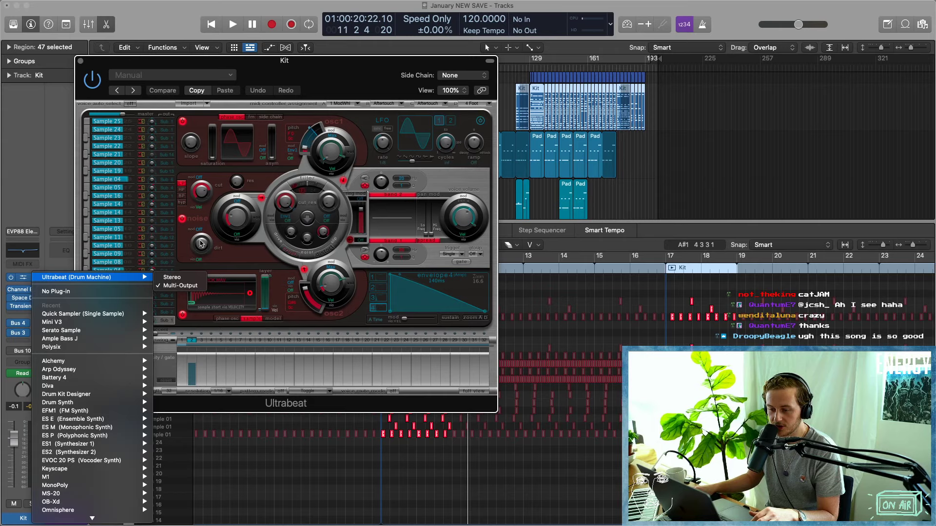
click(165, 285)
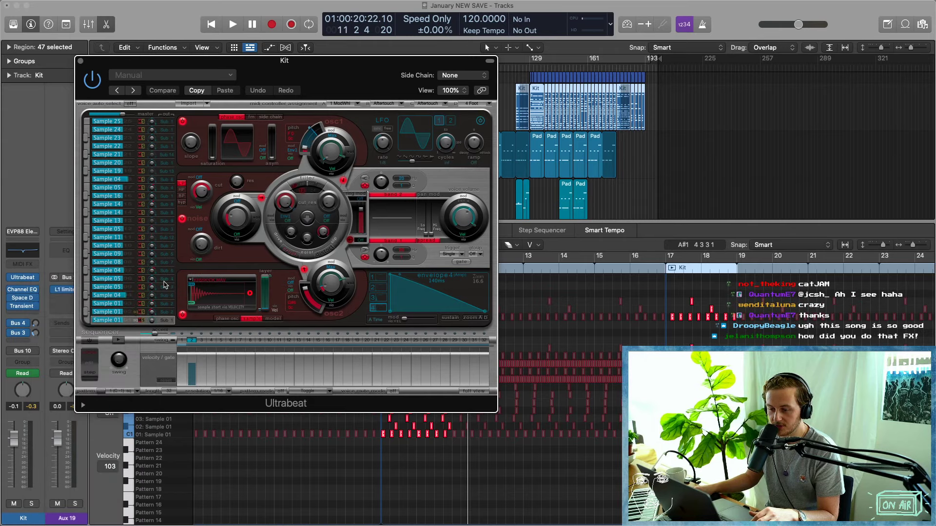
click(164, 320)
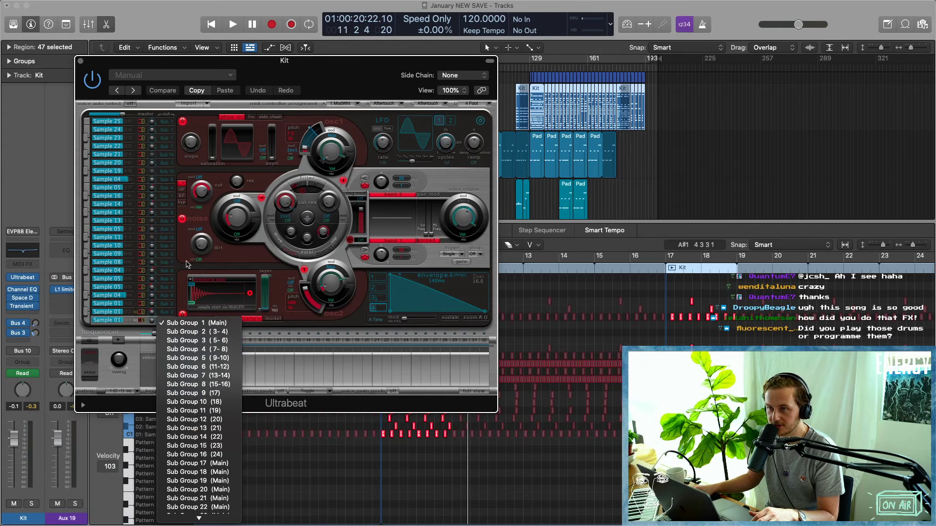
click(187, 265)
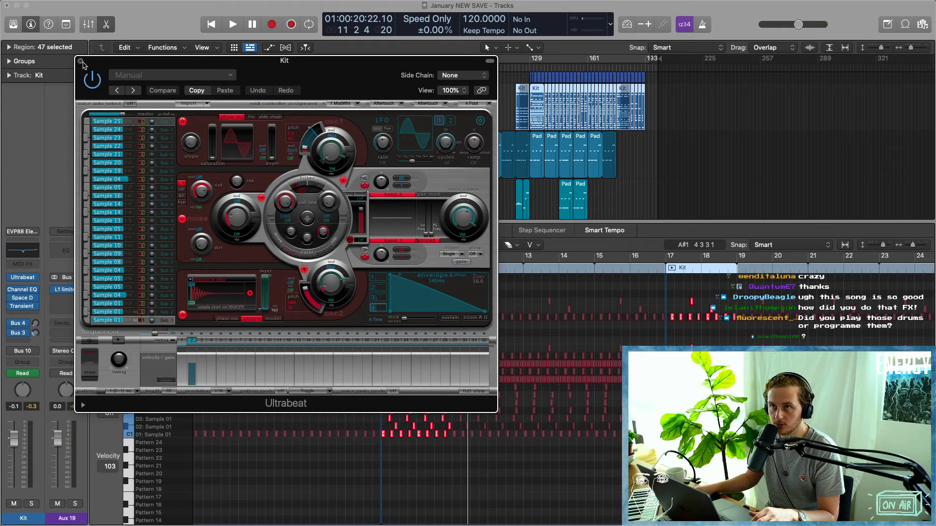
click(82, 62)
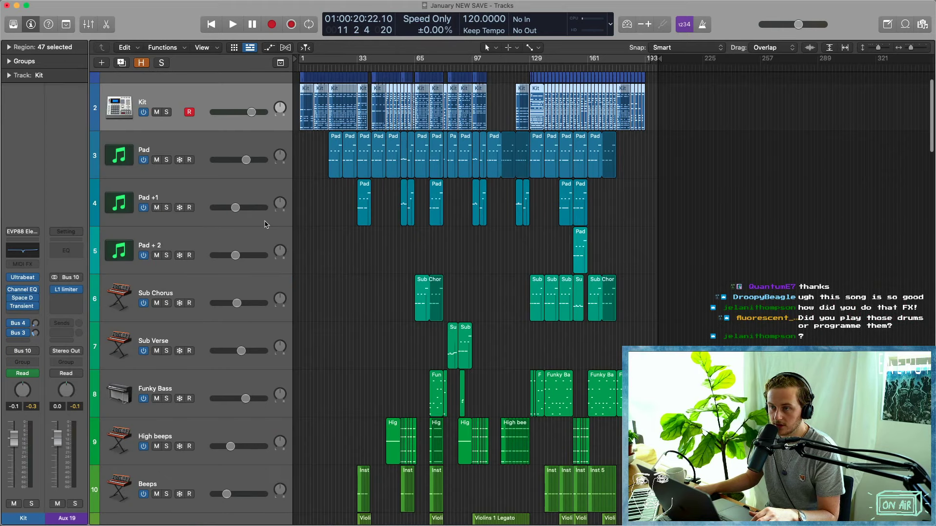
Recolor the Ultrabeat aux channel strips in the mixer, from Aux 1 through the UB 24 strip, blue and close the mixer.
key(x)
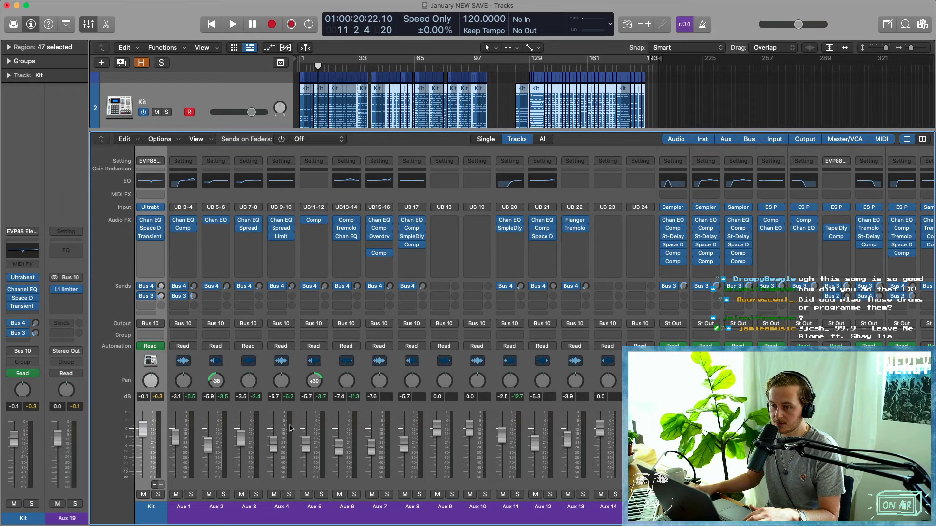
scroll(291, 428, left, 2)
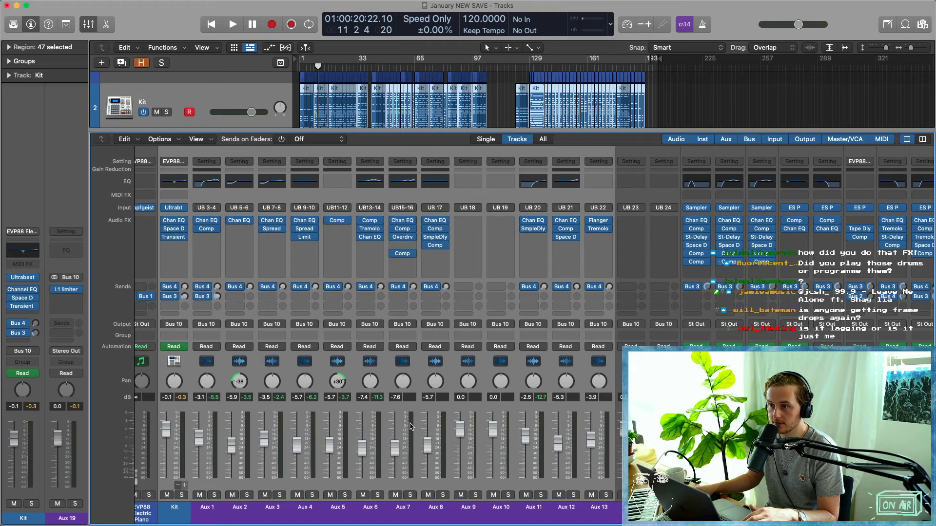
click(663, 508)
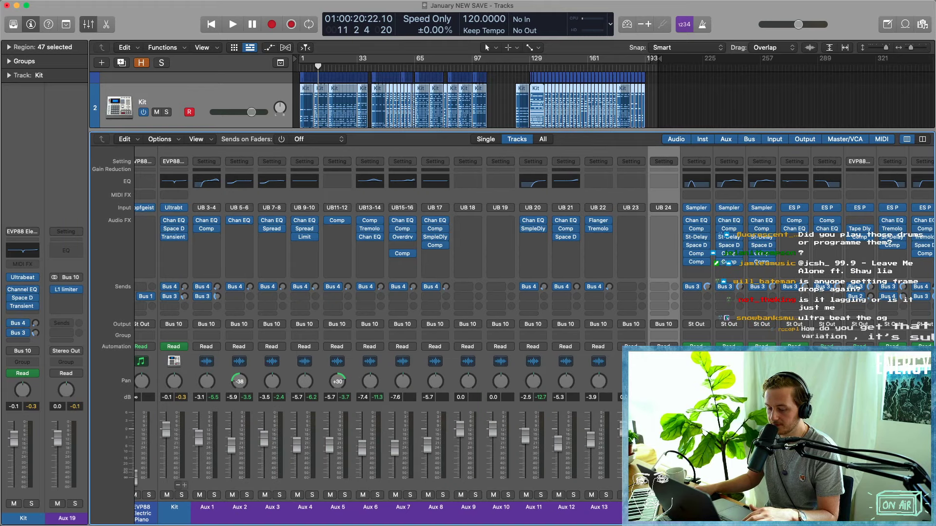
click(198, 512)
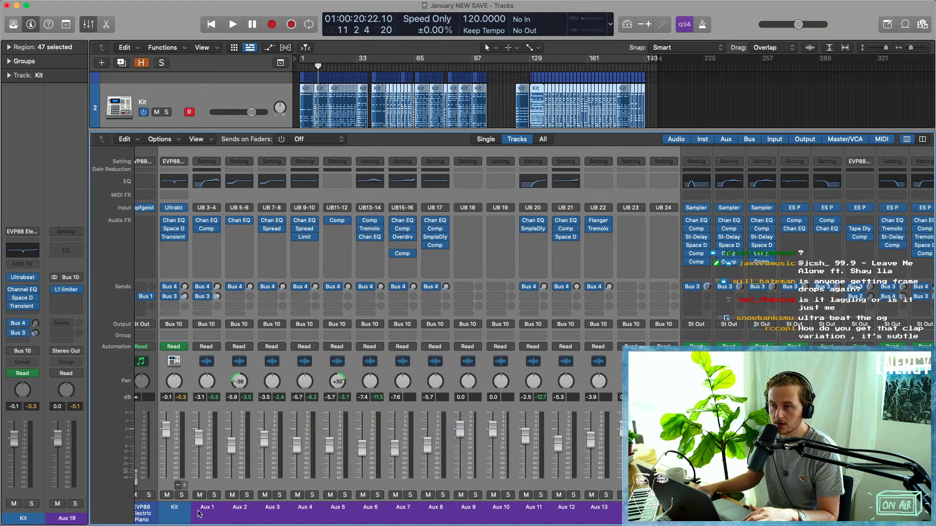
key(alt+c)
key(Left)
key(Right)
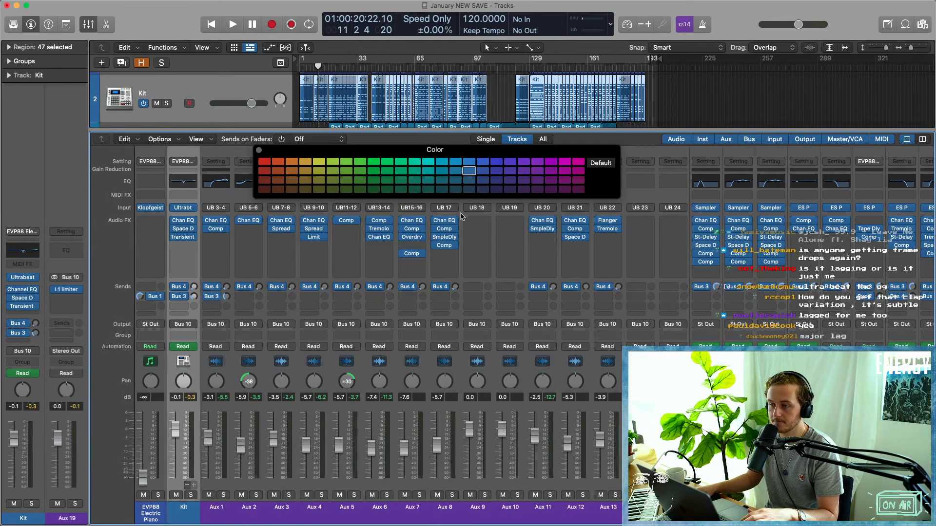
click(469, 171)
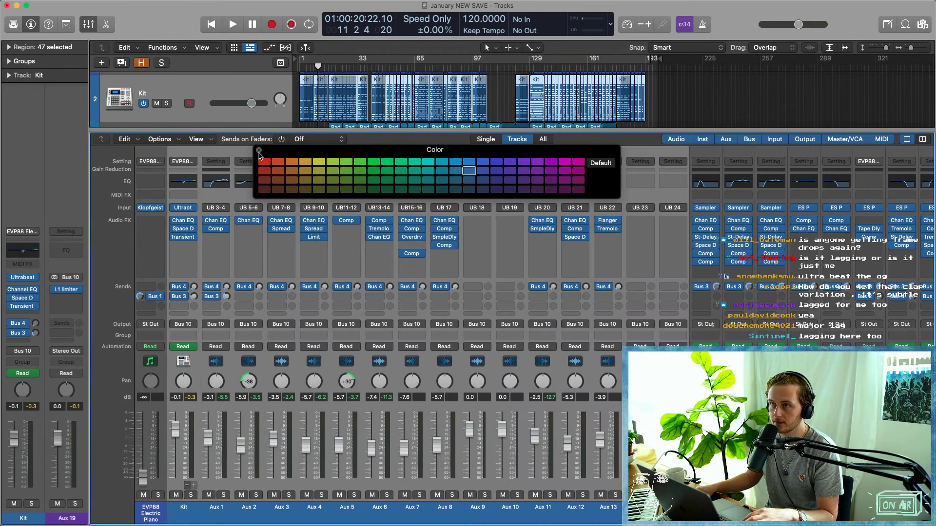
click(259, 150)
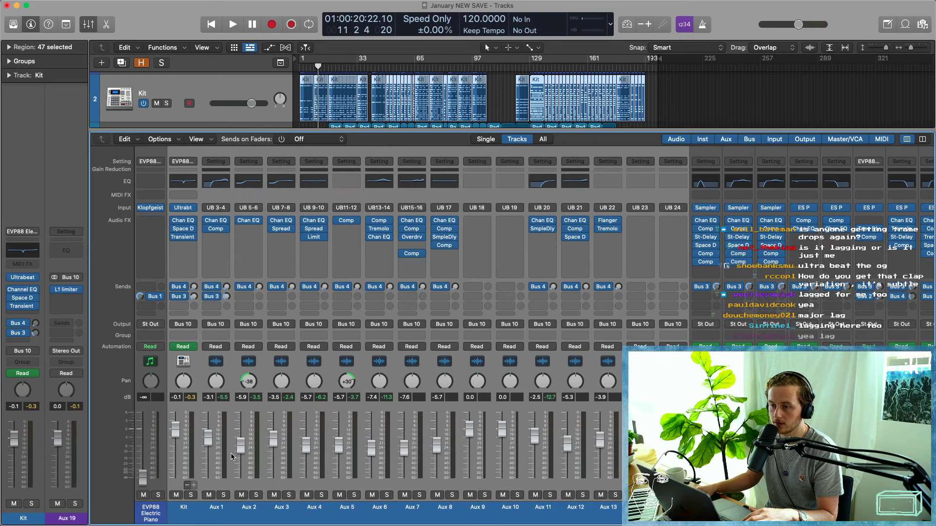
key(x)
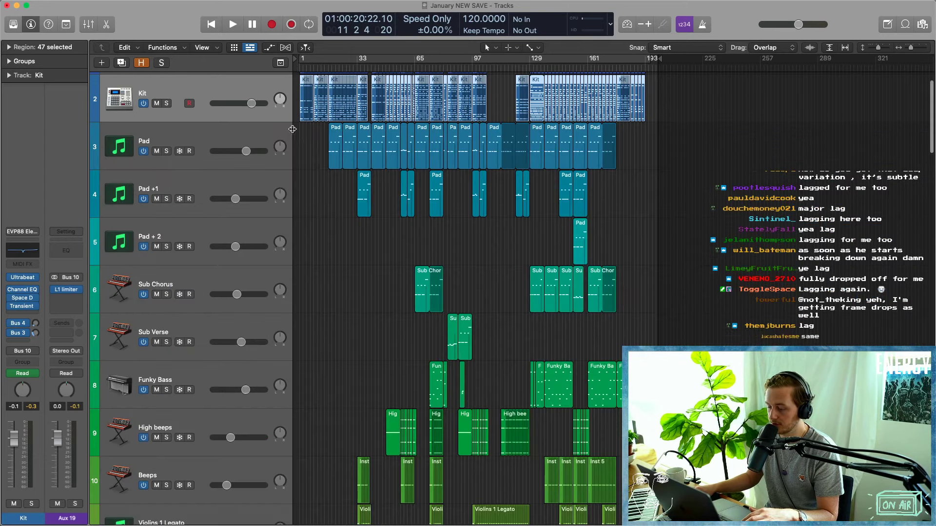
Select all regions on the Kit track and open them in the Piano Roll with the low drum sample lanes in view.
click(629, 415)
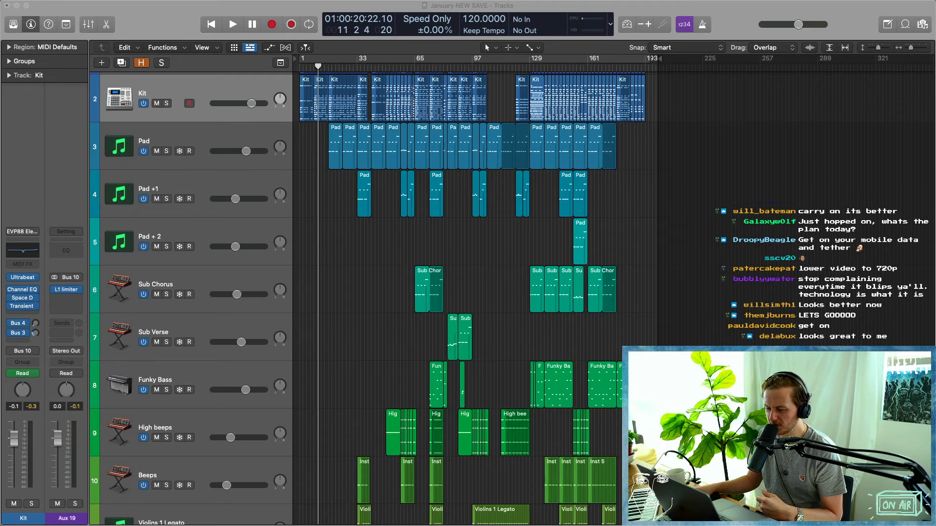
scroll(687, 138, up, 3)
drag(716, 132, 299, 142)
key(p)
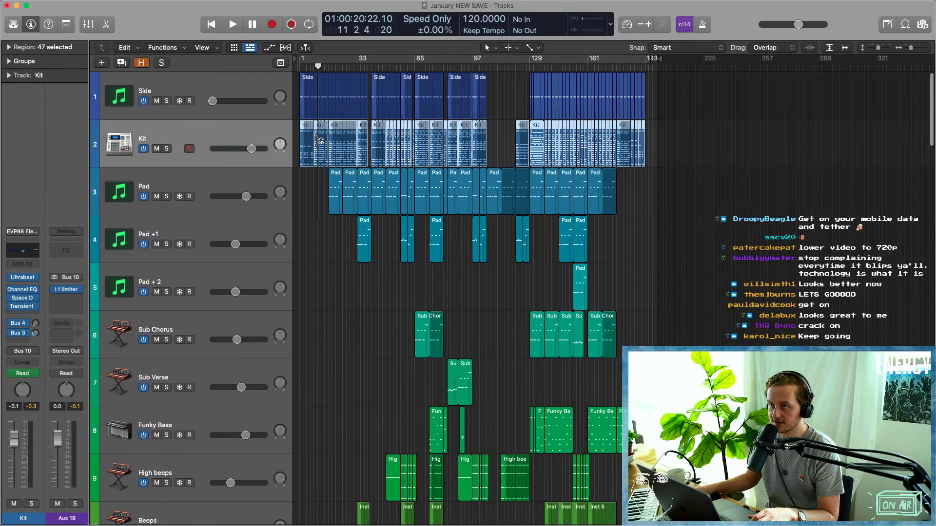
scroll(404, 443, up, 4)
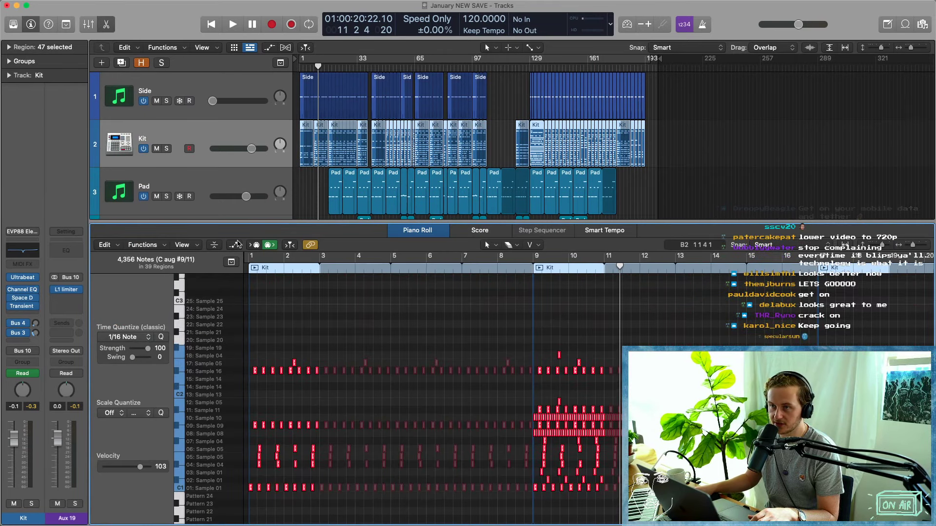
Audition the Kit's low drum sounds in the Piano Roll from Sample 01 at C1 upward, ending on Sample 04.
key(super+Up)
key(super+Up)
click(238, 438)
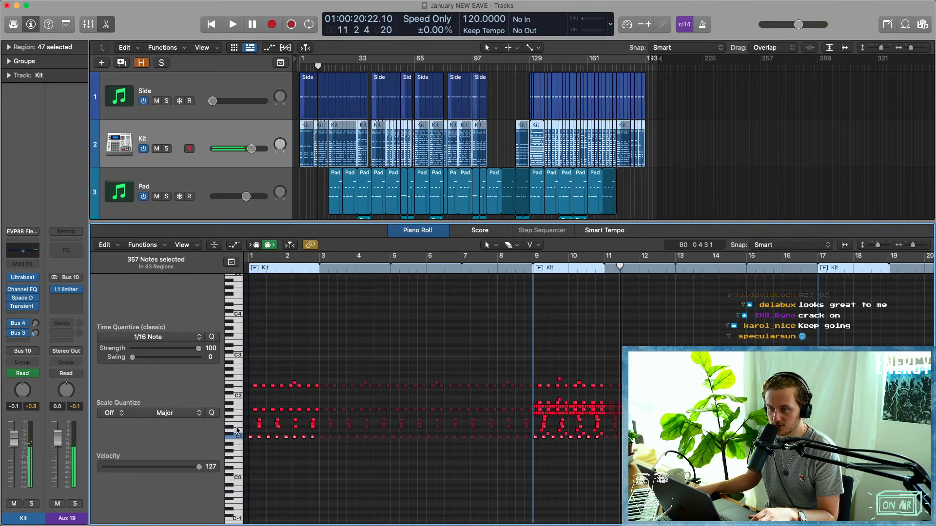
click(229, 430)
click(236, 425)
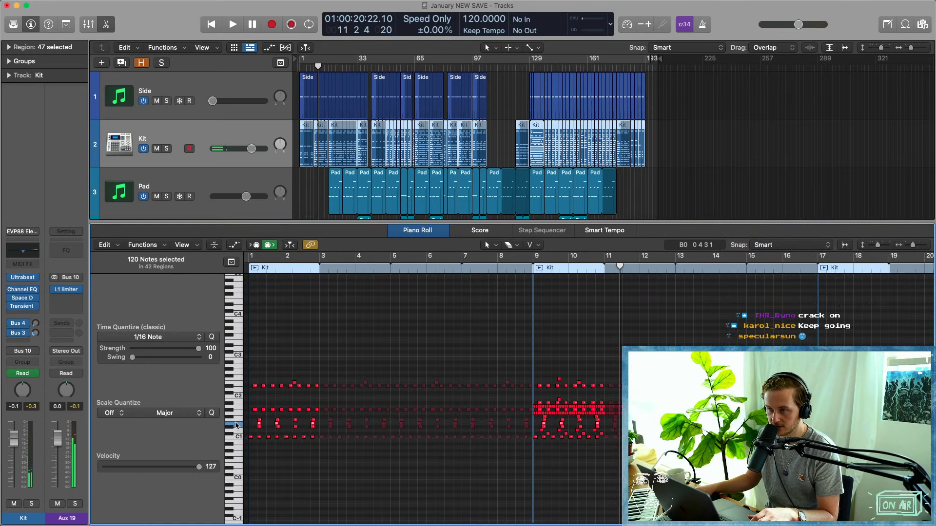
click(237, 420)
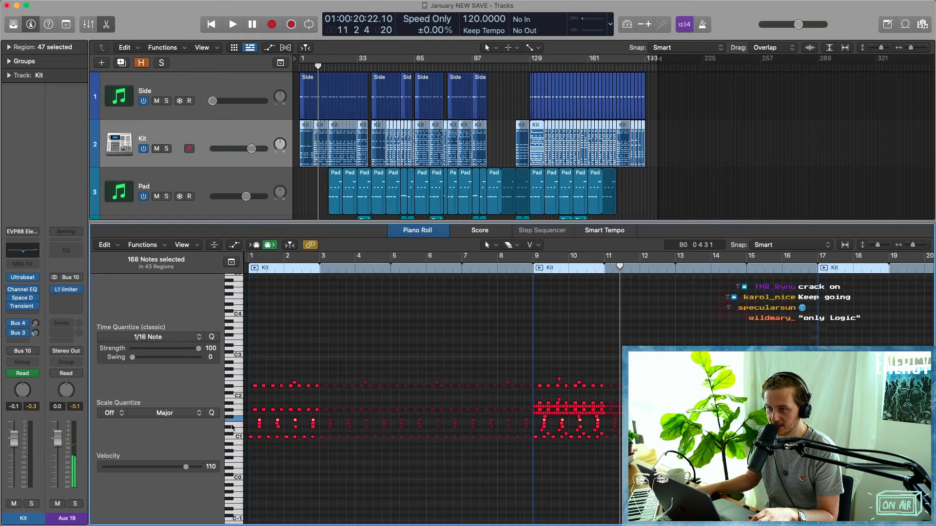
click(232, 427)
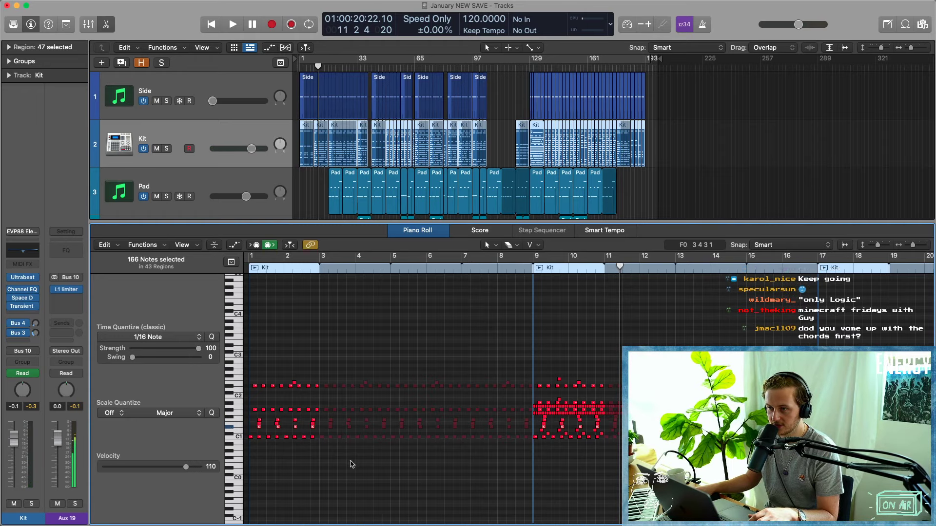
Examine the off-grid layered hits on drum lanes 04 to 06 at the start, selecting the first and second three-note stacks in turn.
drag(342, 454, 243, 412)
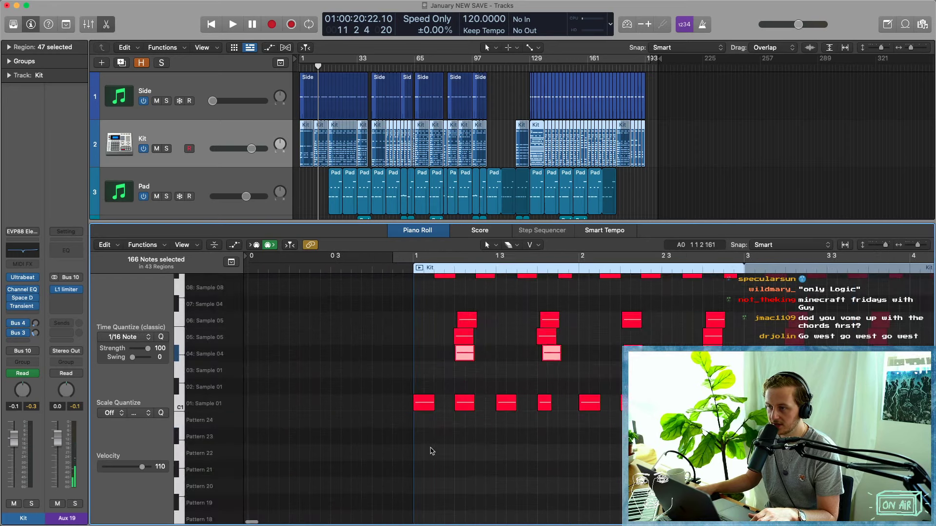
scroll(434, 451, up, 5)
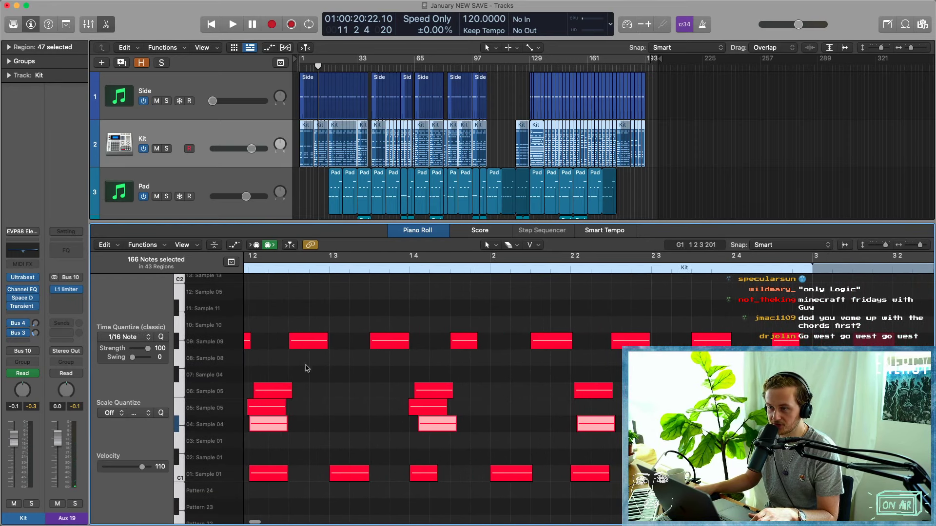
click(456, 459)
scroll(595, 425, down, 3)
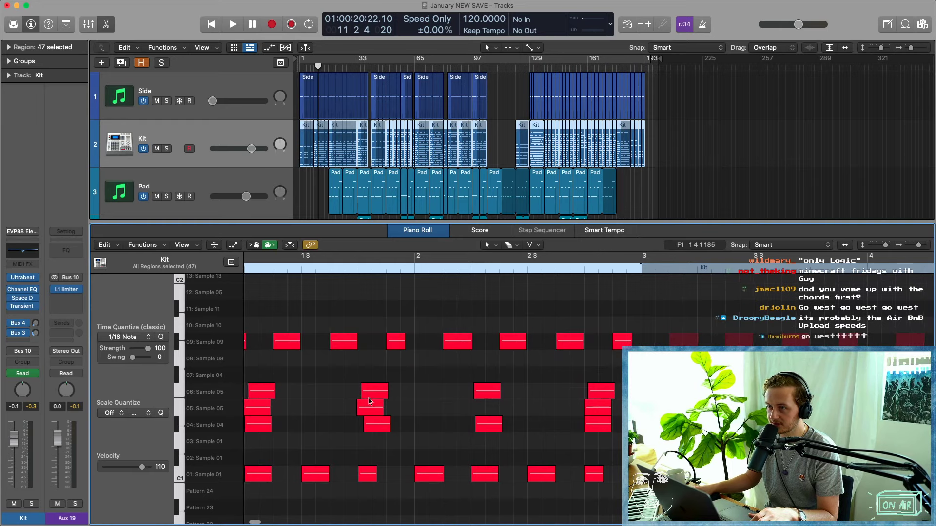
scroll(370, 401, left, 3)
scroll(369, 402, down, 3)
drag(309, 443, 306, 382)
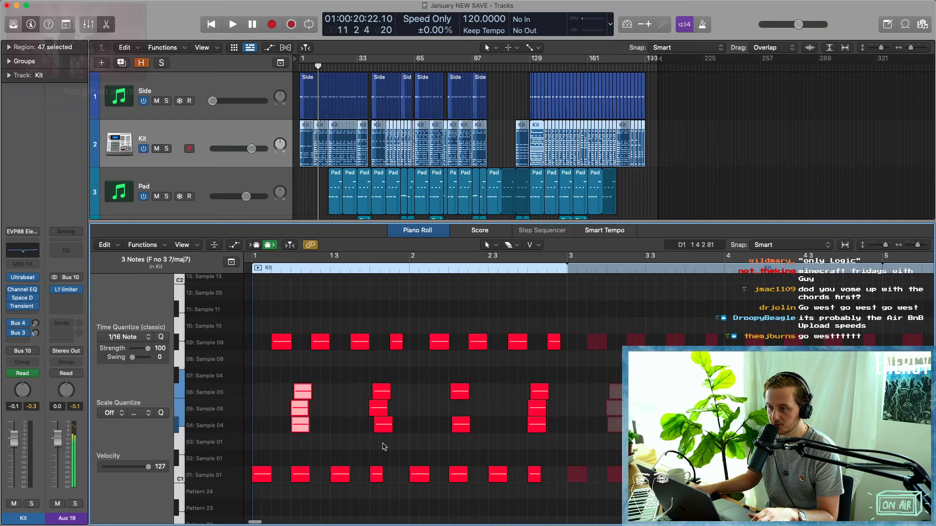
drag(384, 447, 382, 388)
Play the first two bars from the start to hear the layered drum hits, and close the Piano Roll.
key(Return)
key(space)
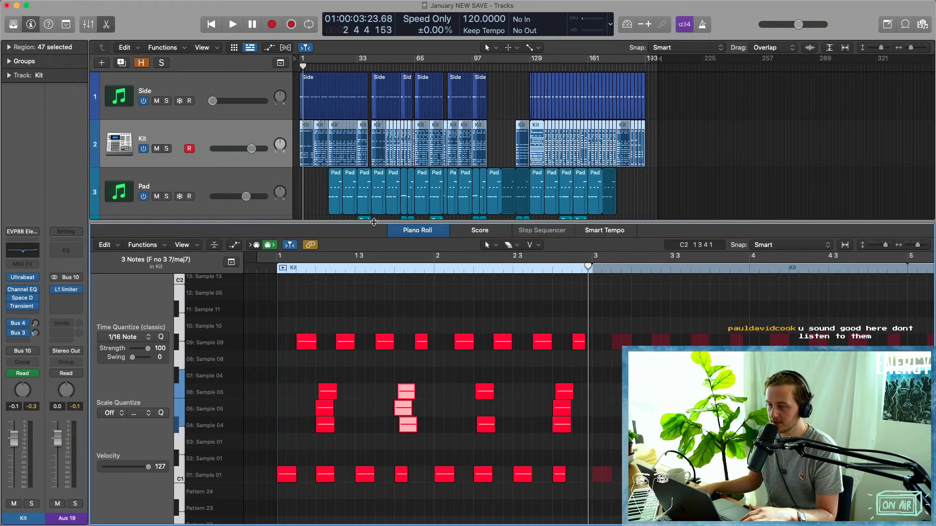
key(p)
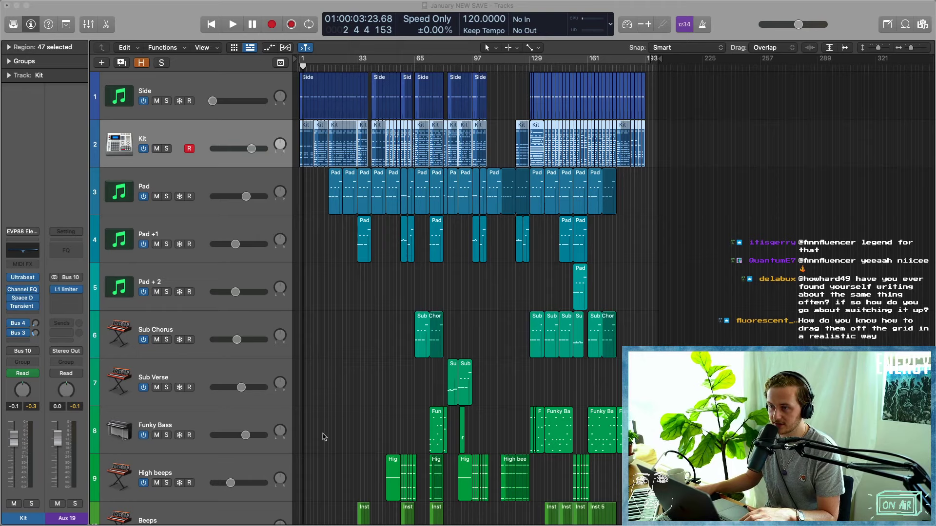
Open the Kit channel's Ultrabeat from the Mixer, audition the lowest Sample 01 kick and check which sample file it uses.
click(324, 438)
key(x)
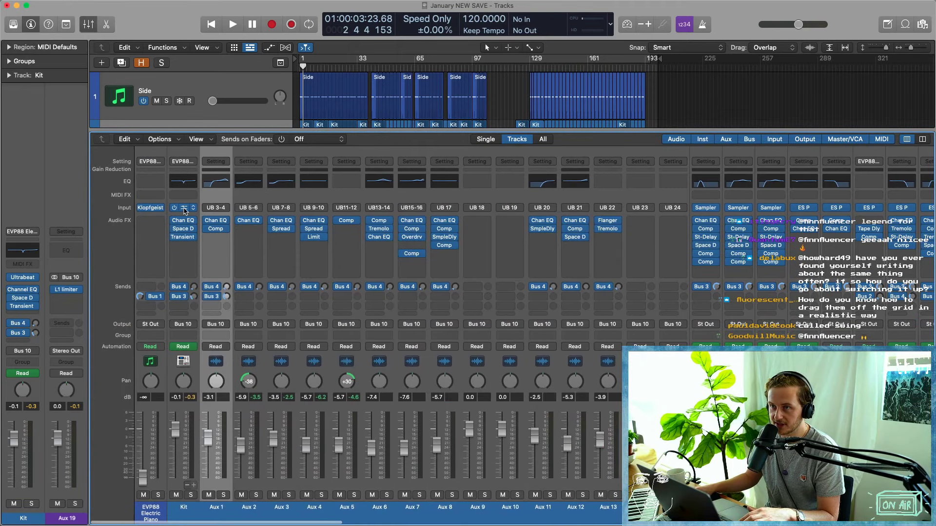
click(185, 209)
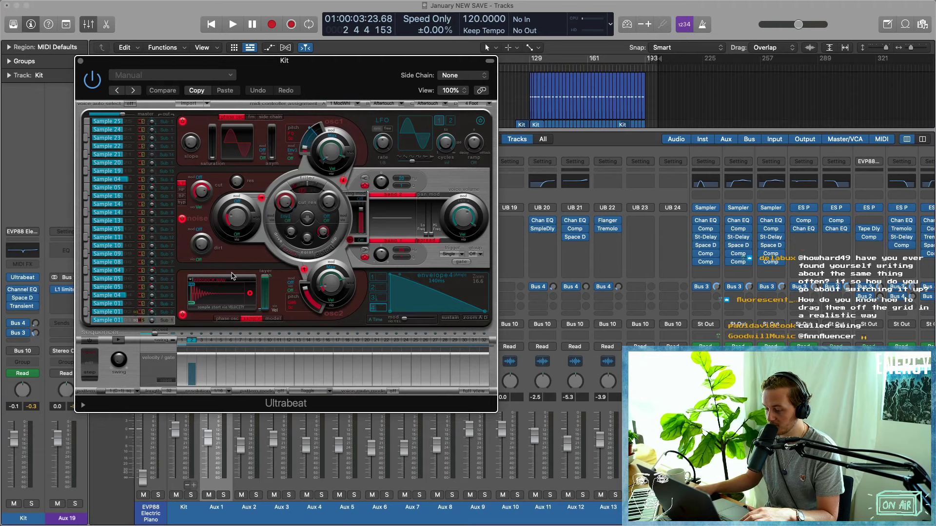
click(87, 320)
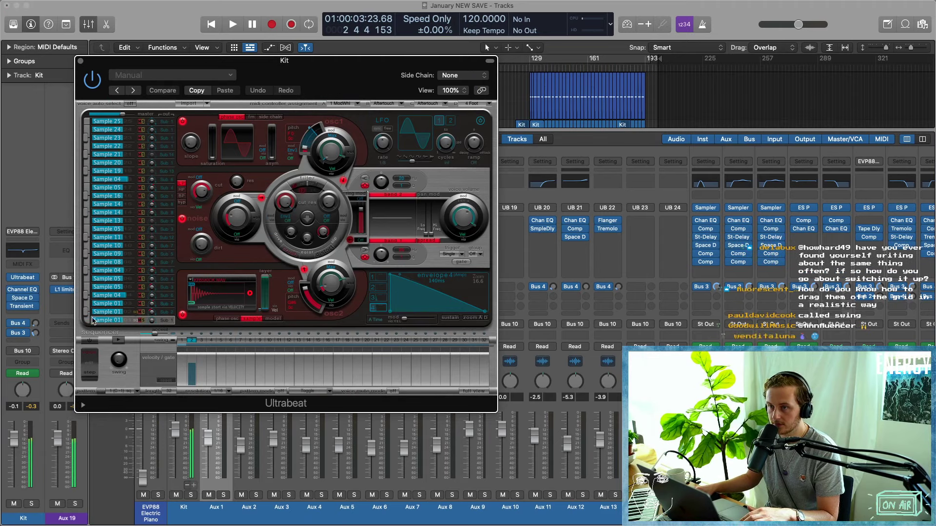
click(217, 283)
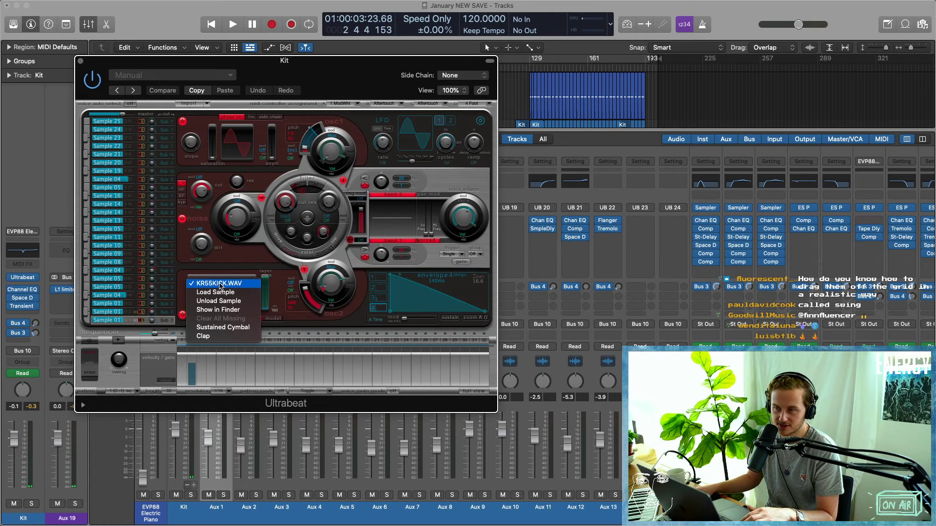
click(231, 261)
click(88, 321)
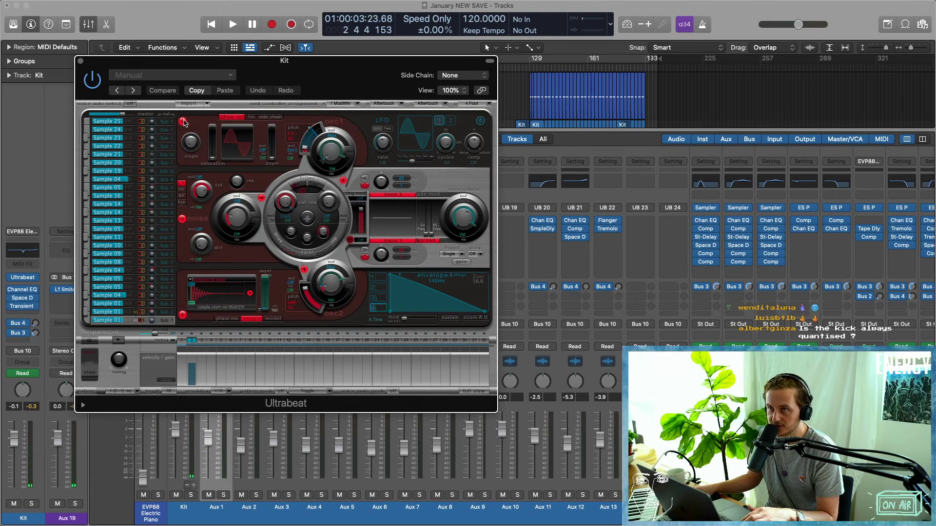
Compare the kick's layers by switching oscillators 2 and 1 off and back on between auditions, raising the master volume slightly.
click(182, 314)
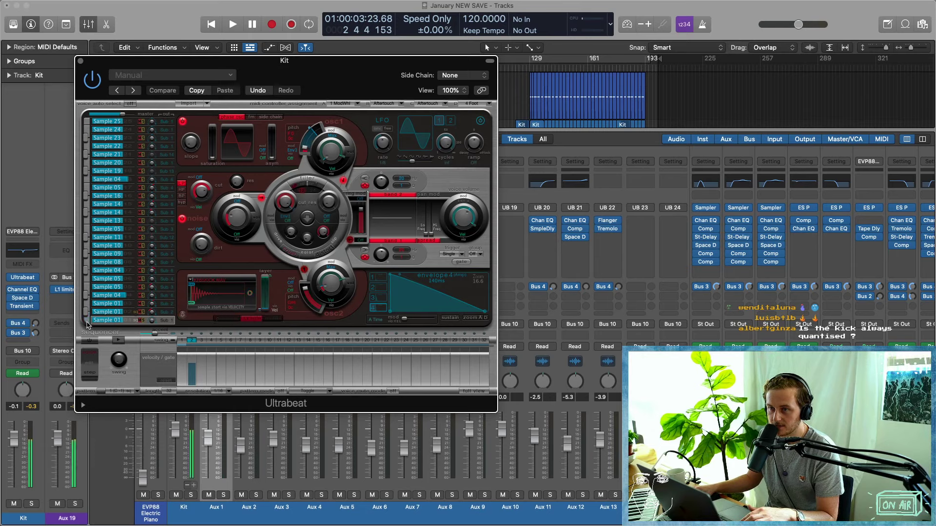
click(183, 121)
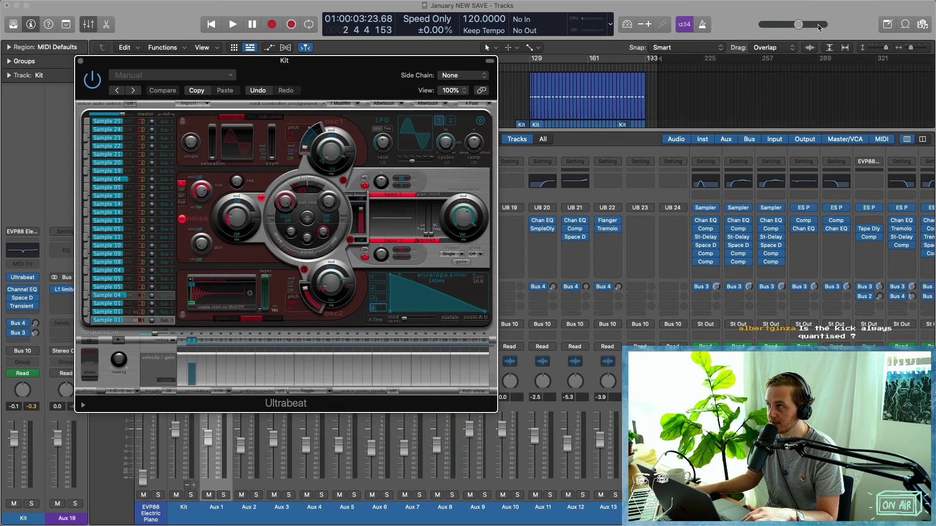
drag(798, 24, 807, 24)
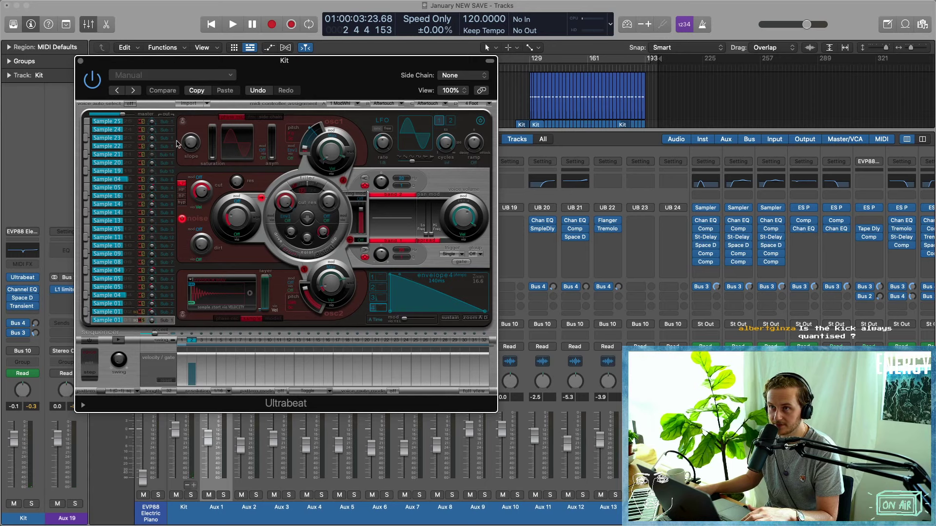
click(87, 321)
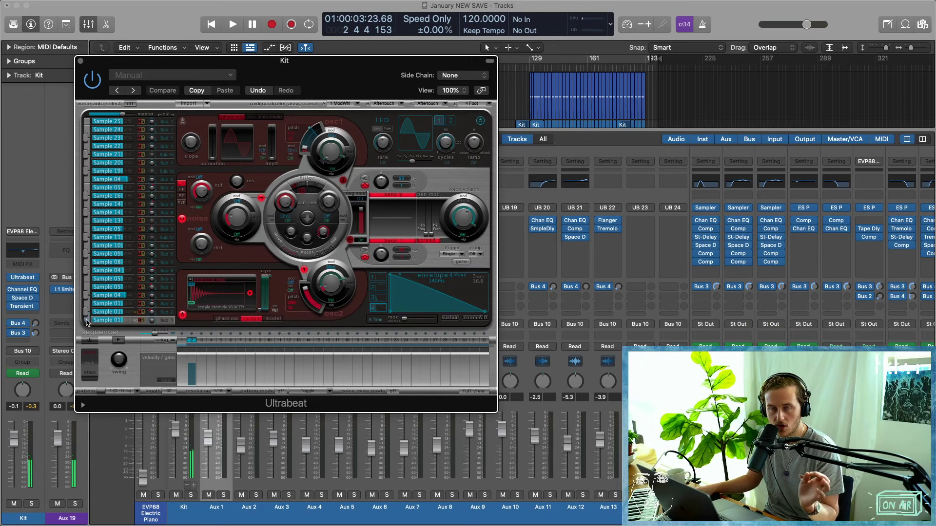
click(182, 121)
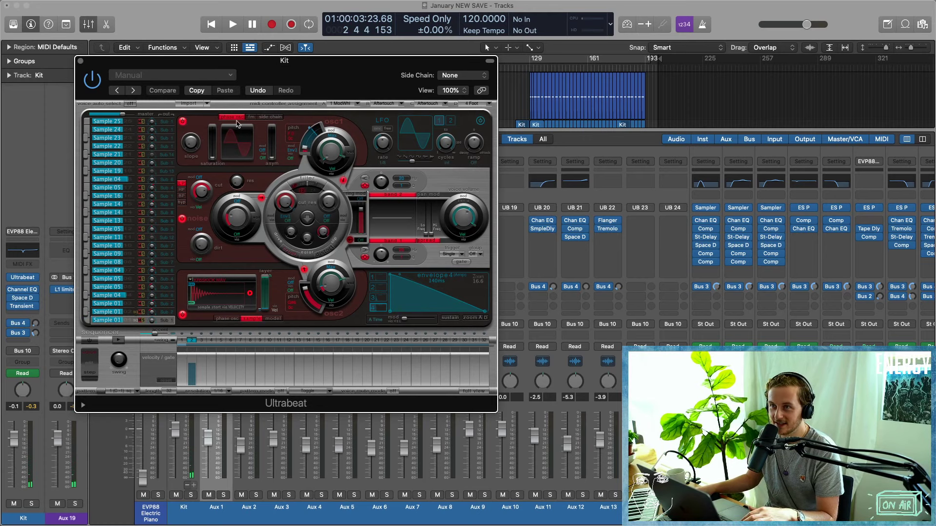
click(88, 322)
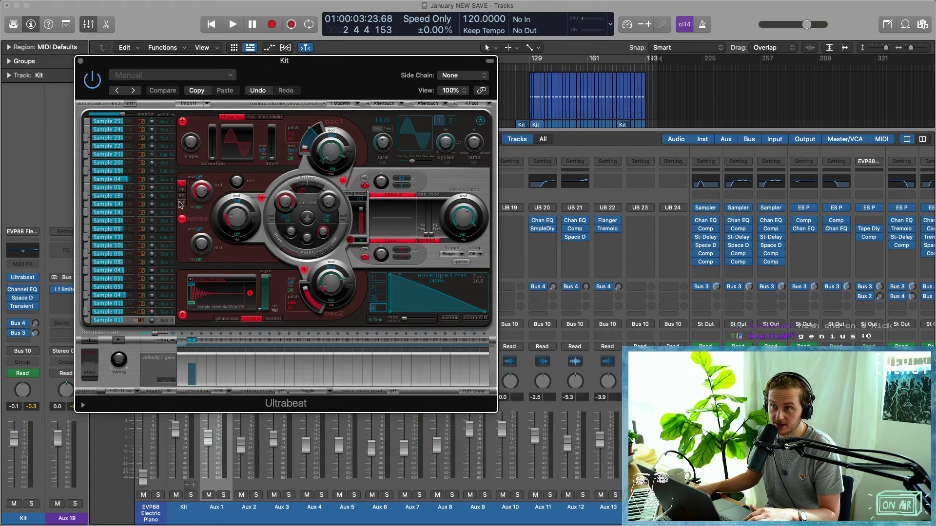
Copy the kick's Ultrabeat settings, and try different base pitches and pitch modulation depths on oscillator 1 while auditioning the kick.
click(91, 322)
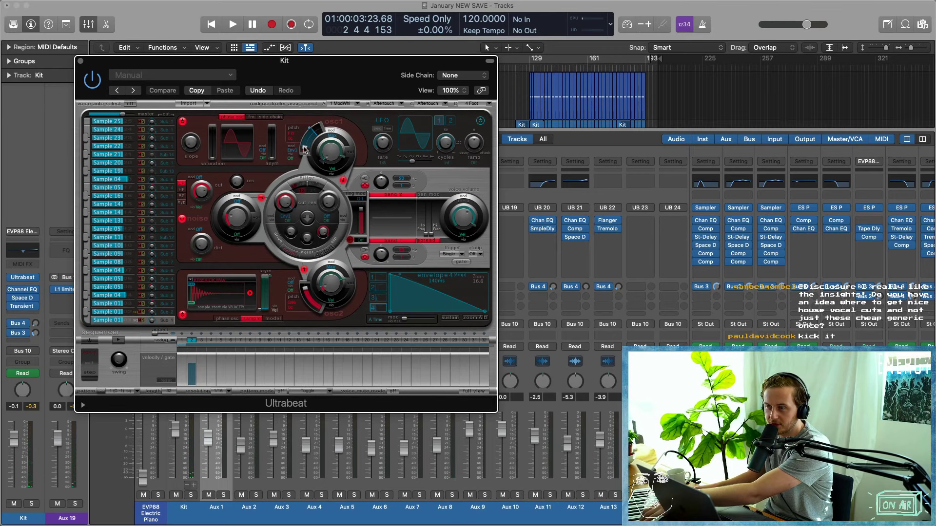
click(203, 95)
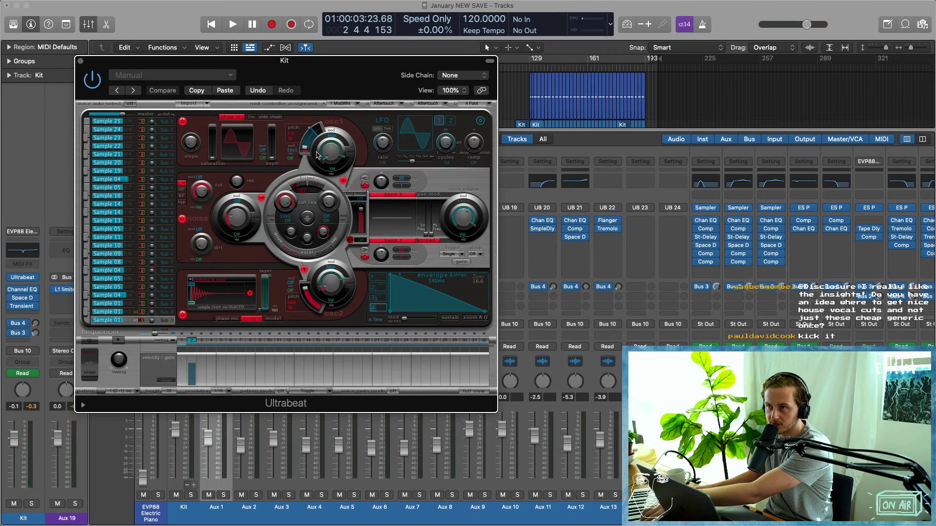
drag(312, 152, 307, 149)
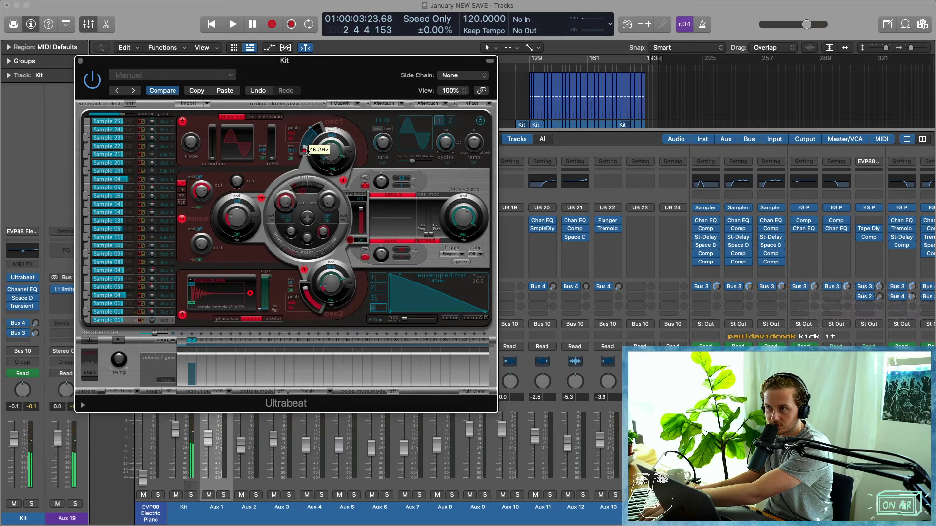
mouse_move(313, 133)
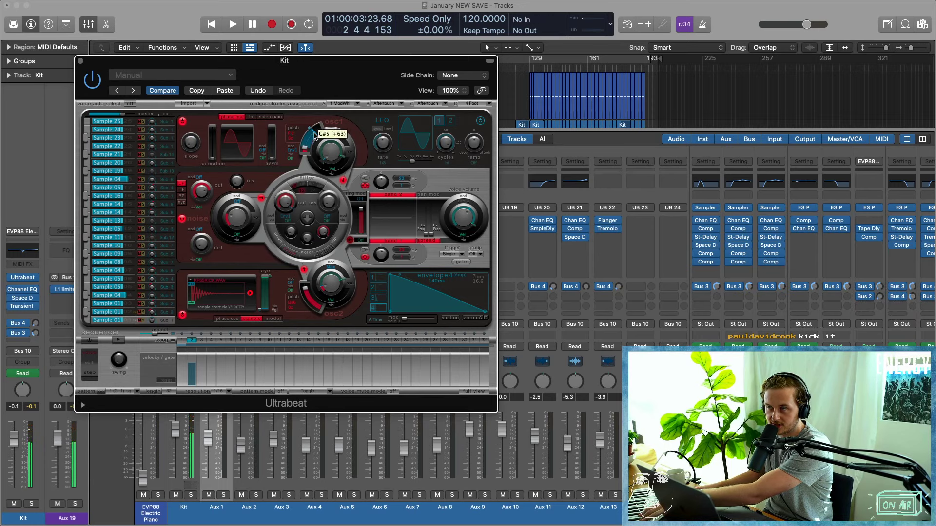
drag(315, 137, 315, 139)
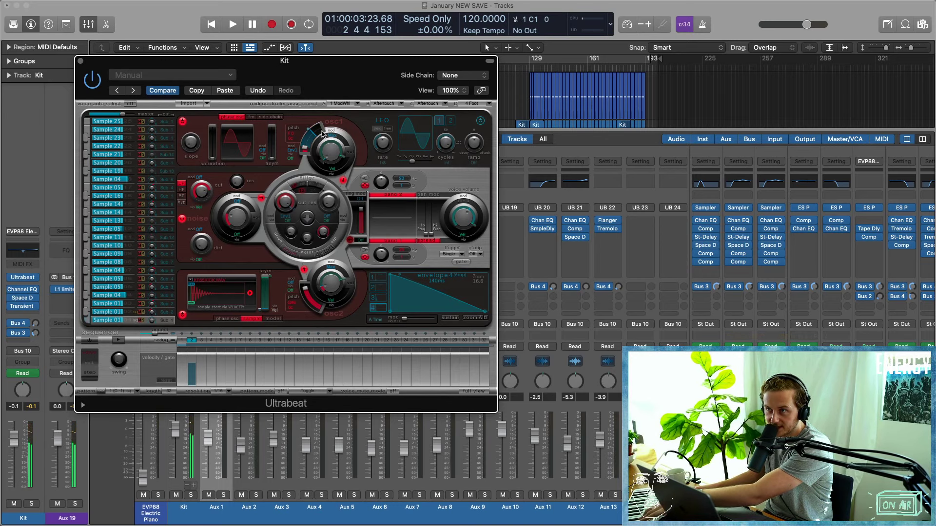
Check that oscillator 1's pitch is modulated by Env1, and show envelope 1 to try different decay shapes on the kick.
click(291, 152)
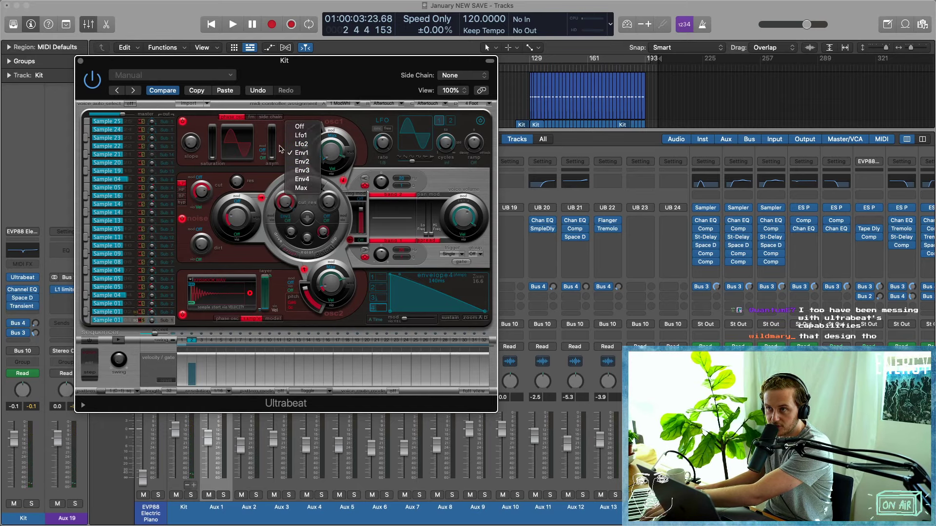
click(292, 153)
click(384, 277)
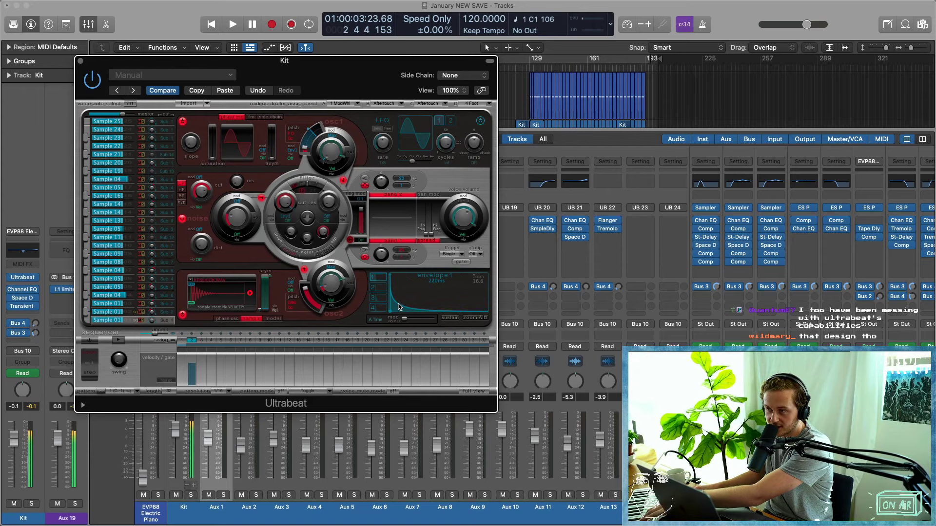
drag(399, 307, 574, 220)
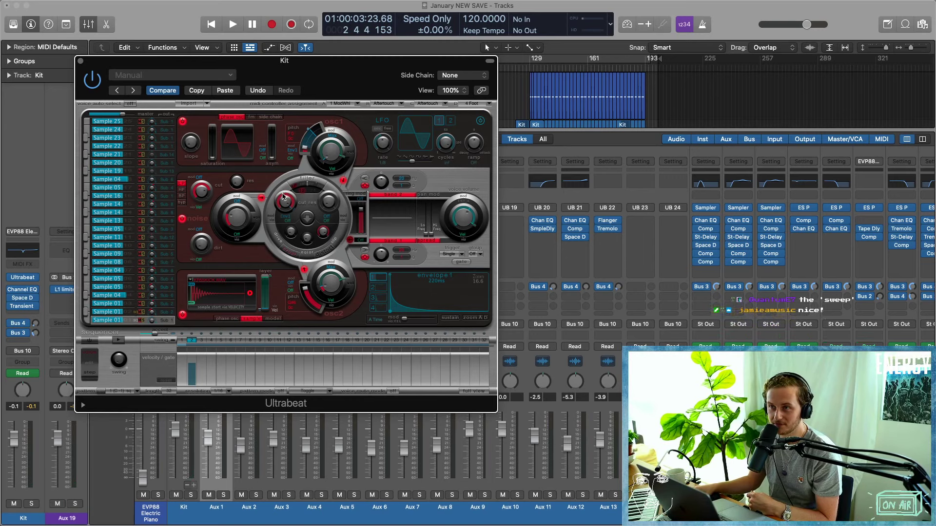
Try raising oscillator 1's saturation to 0.19 and its asymmetry, and view the pitch modulation's via source options, leaving it Off.
drag(213, 159, 213, 150)
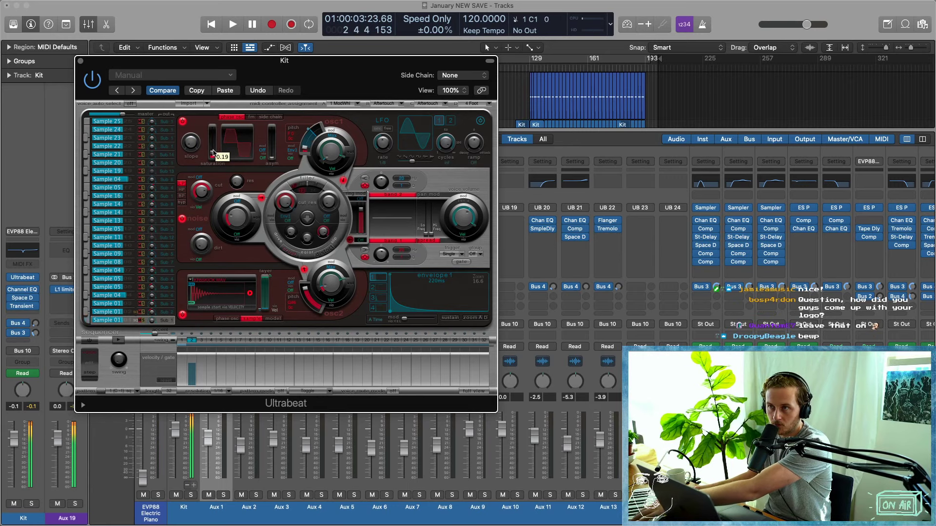
mouse_move(273, 157)
mouse_down()
mouse_move(272, 143)
mouse_move(270, 151)
mouse_up()
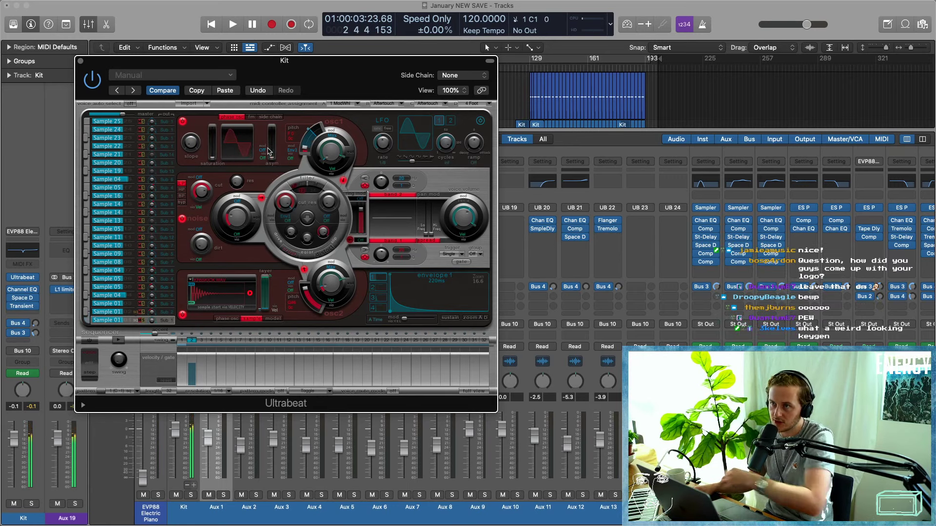
click(291, 157)
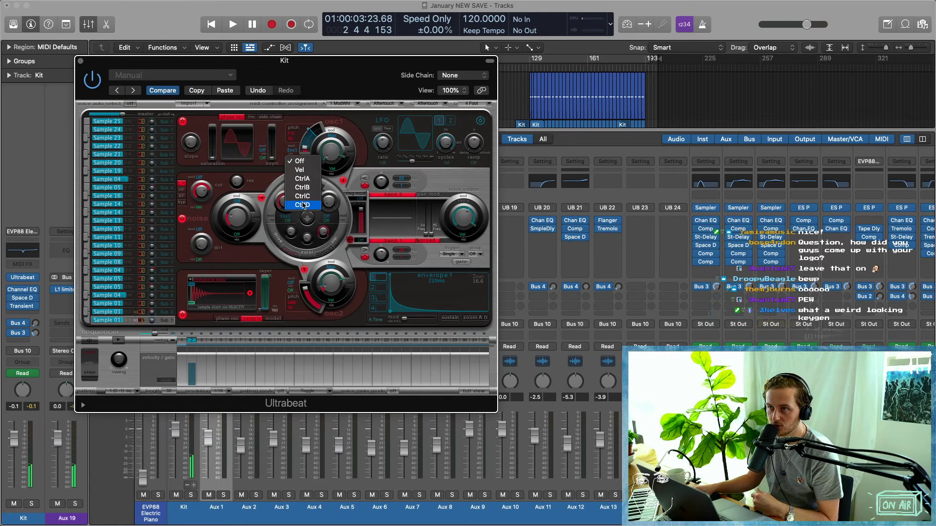
click(258, 132)
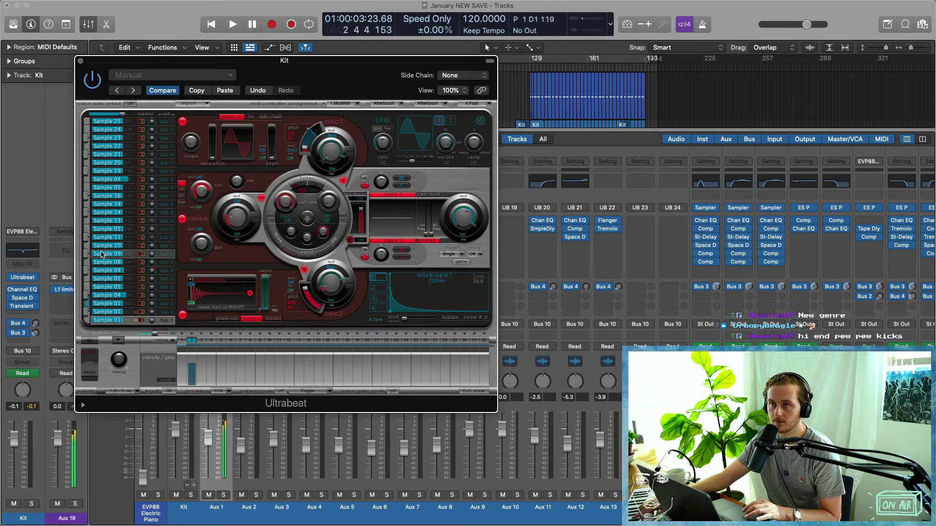
Select the second-lowest Sample 01 drum on C#1 and compare its sound with oscillator 2 switched off and back on.
click(129, 312)
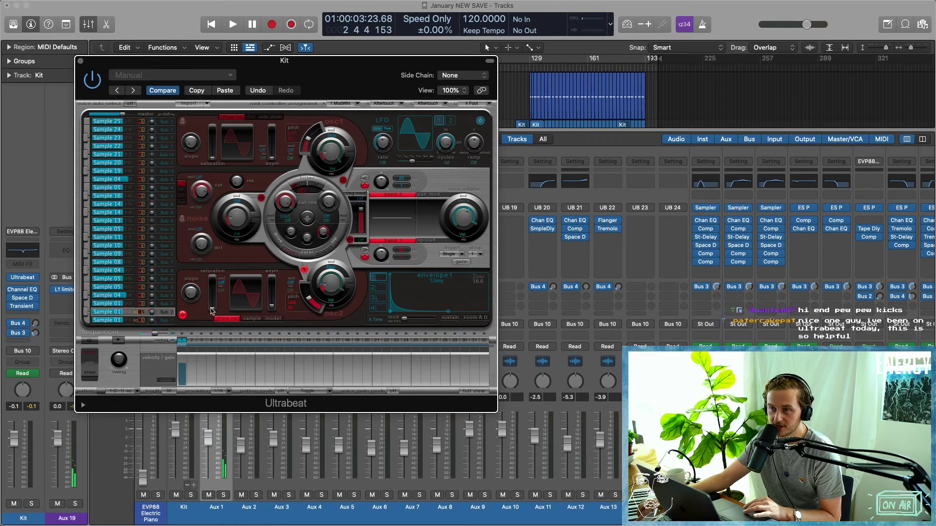
click(183, 315)
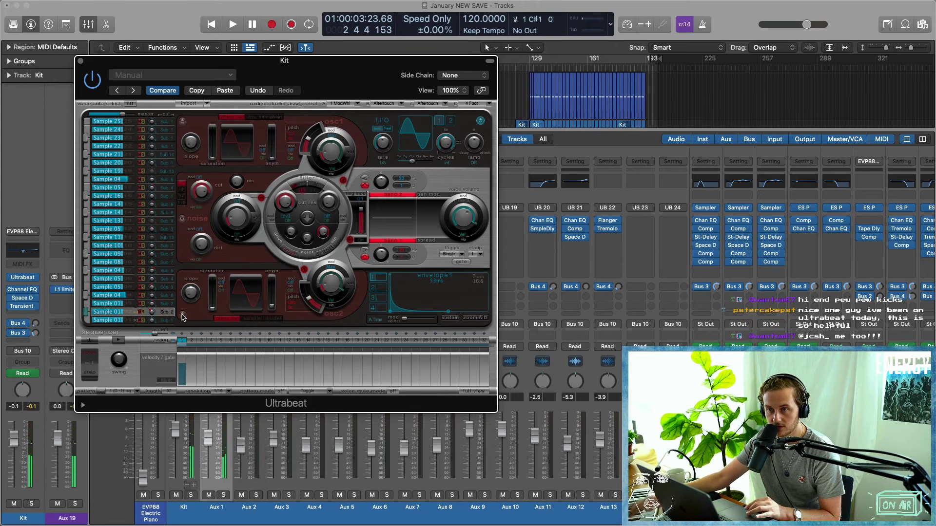
click(183, 315)
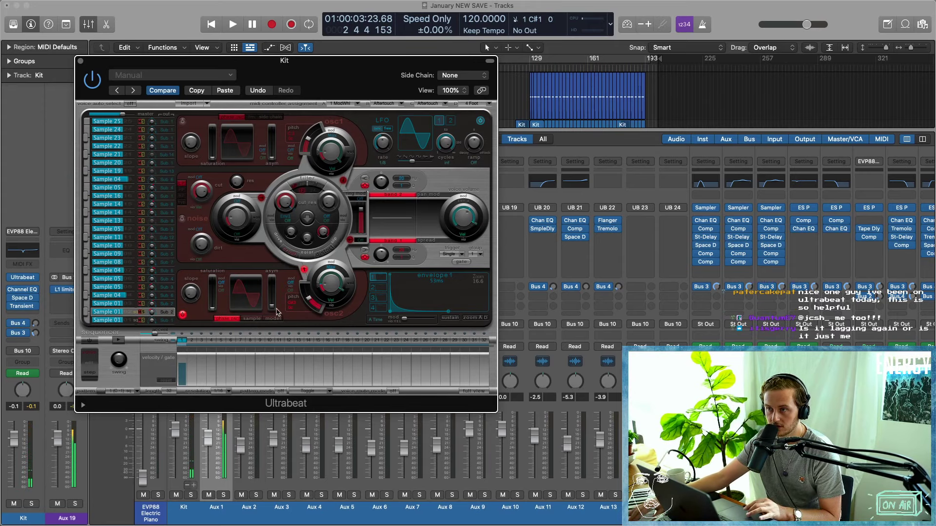
mouse_move(308, 300)
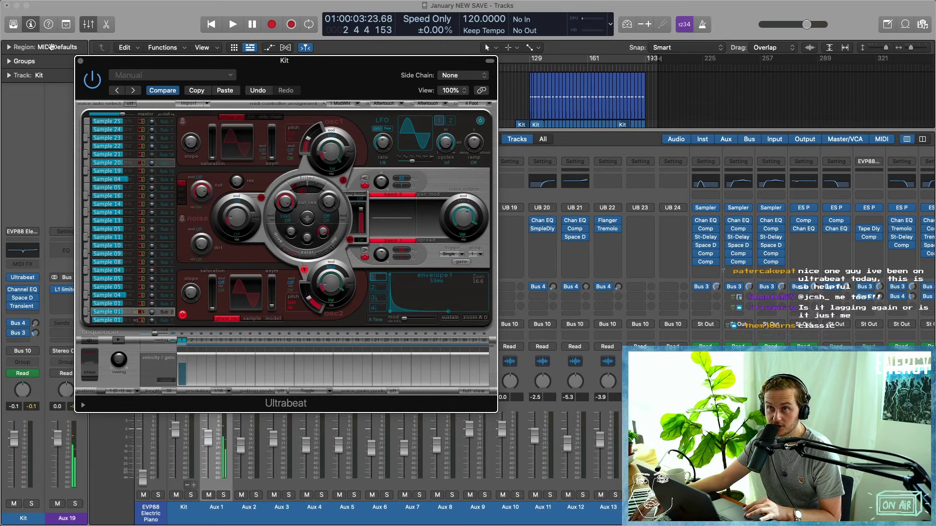
Close Ultrabeat and the Mixer, set the cycle range from bar 9 to bar 17 and play the Kit loop.
click(81, 62)
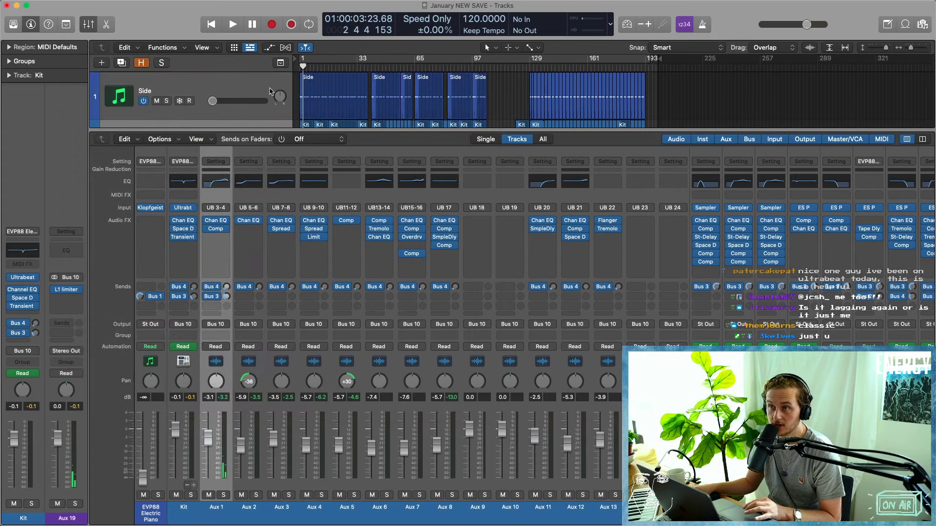
key(x)
key(super+Right)
key(super+Right)
key(super+Right)
key(super+Right)
key(super+Right)
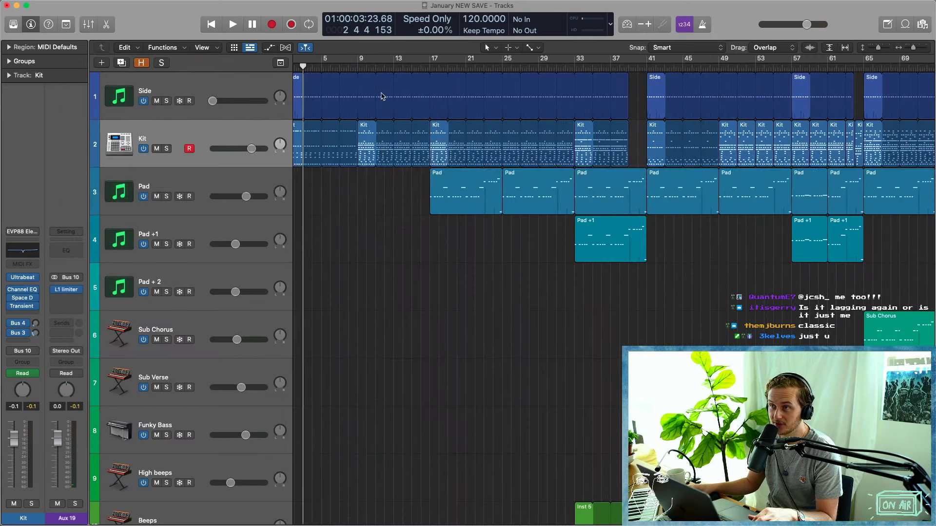
drag(359, 55, 429, 56)
key(space)
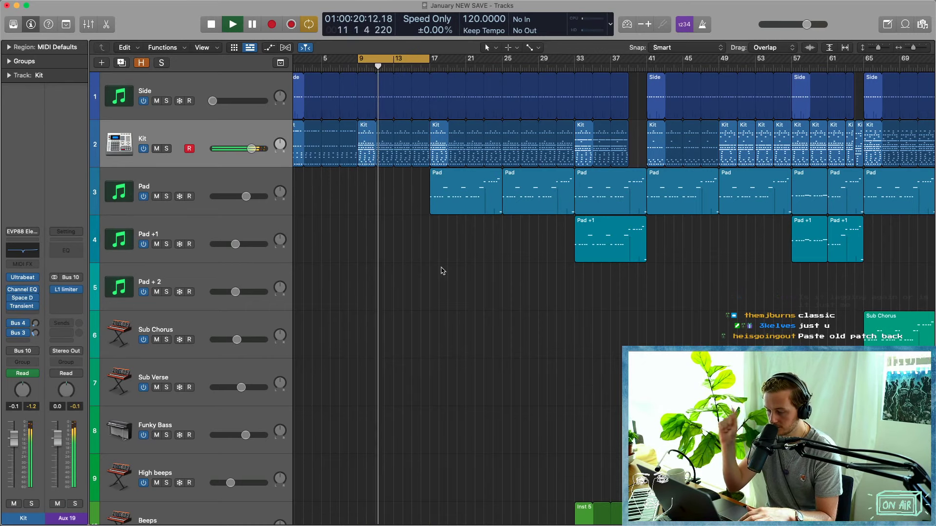
key(space)
Reopen the Kit's Ultrabeat and play the cycled section from bar 9 to see which drum voices are triggered.
click(22, 276)
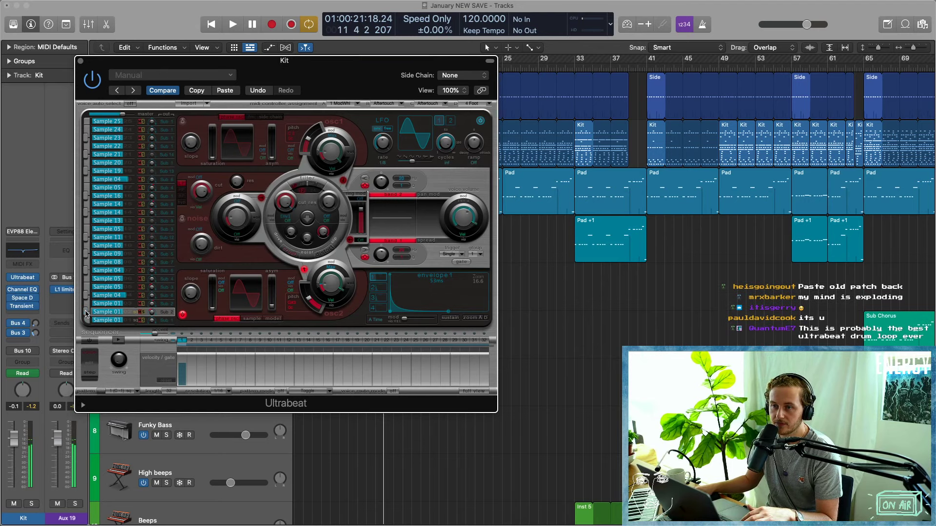
key(space)
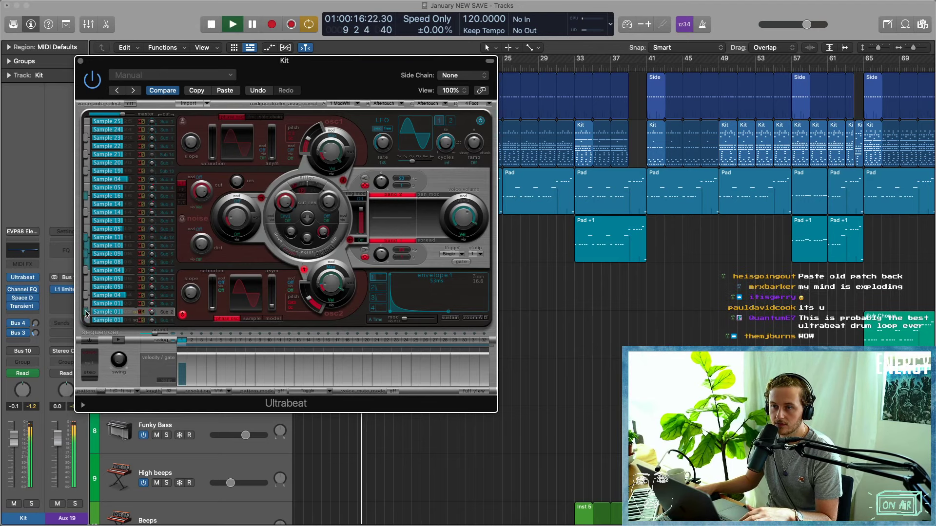
key(space)
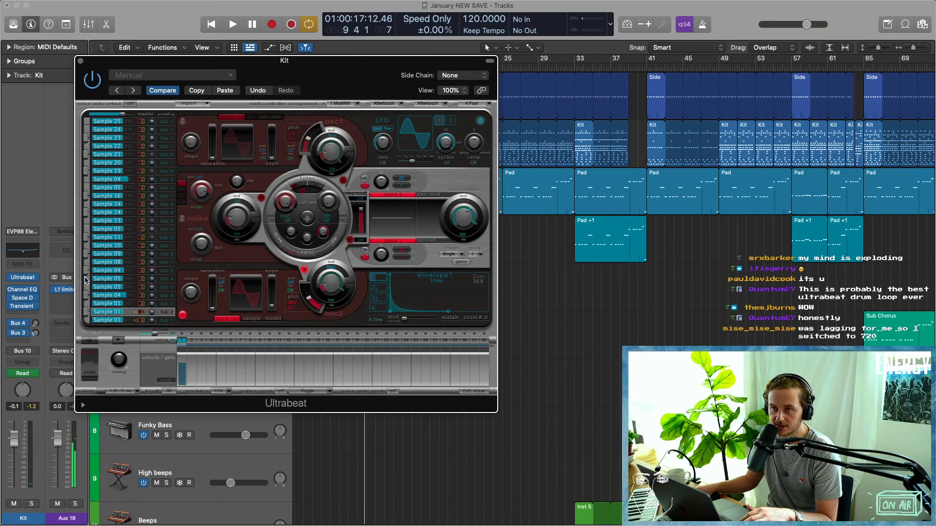
Check which audio samples oscillator 2 uses in the lowest Sample 04 drum and the Sample 05 drum directly above it.
click(161, 298)
click(215, 282)
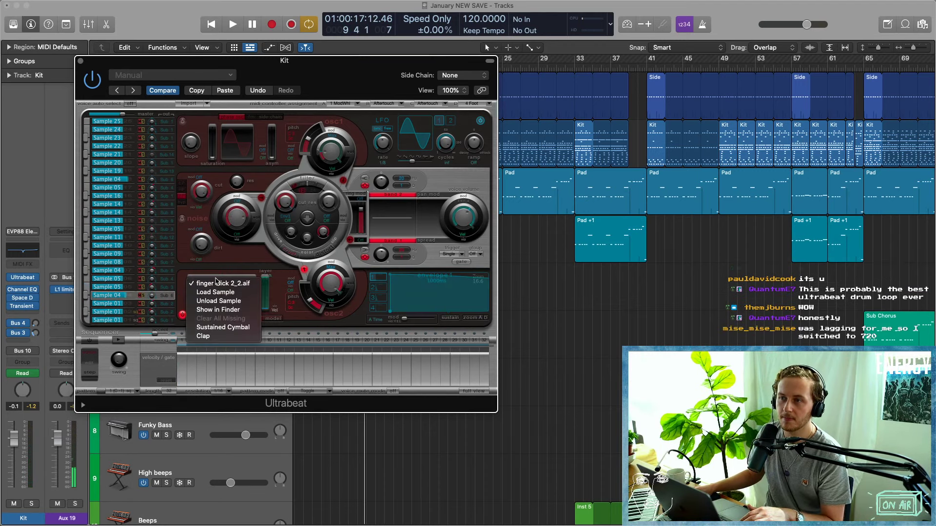
click(151, 282)
click(129, 289)
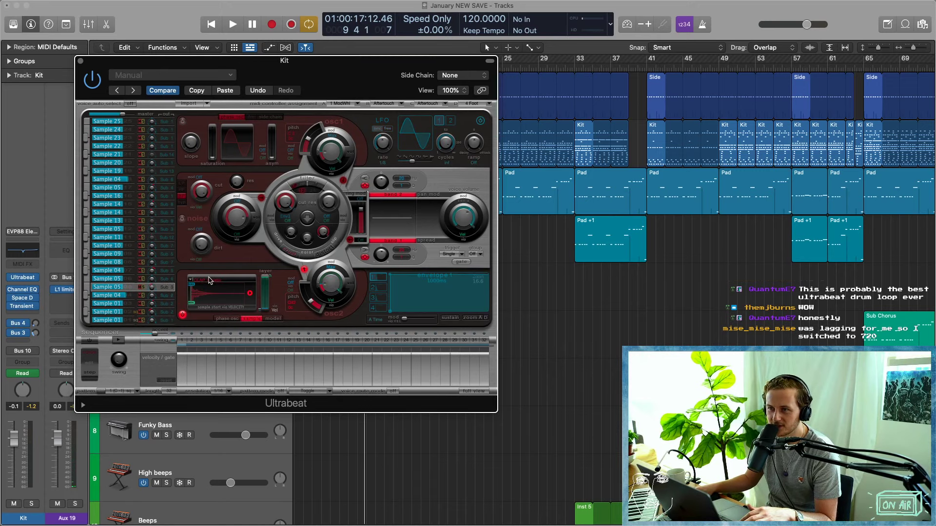
click(212, 281)
click(230, 271)
Check oscillator 2's loaded samples in the second-lowest Sample 05 drum and the Sample 04 drum directly above it.
click(120, 280)
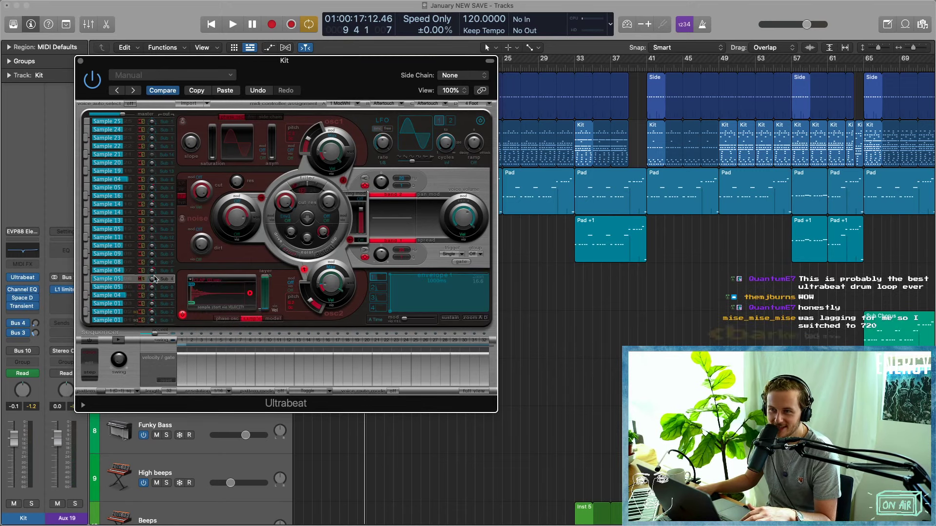
click(210, 281)
click(199, 273)
click(107, 272)
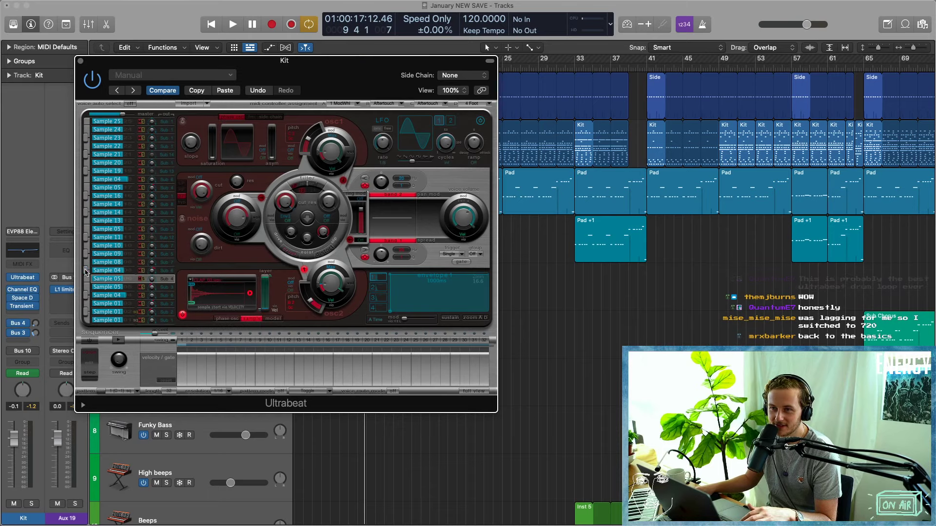
click(204, 282)
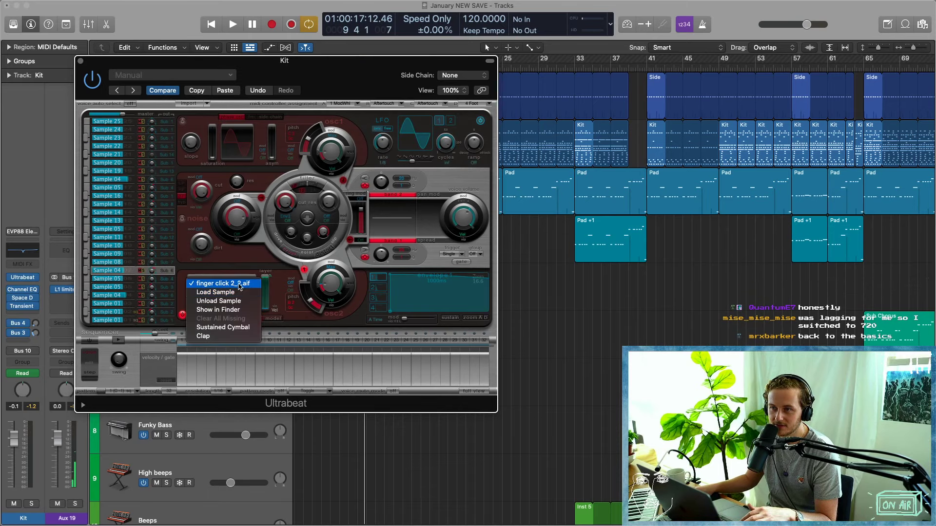
click(203, 336)
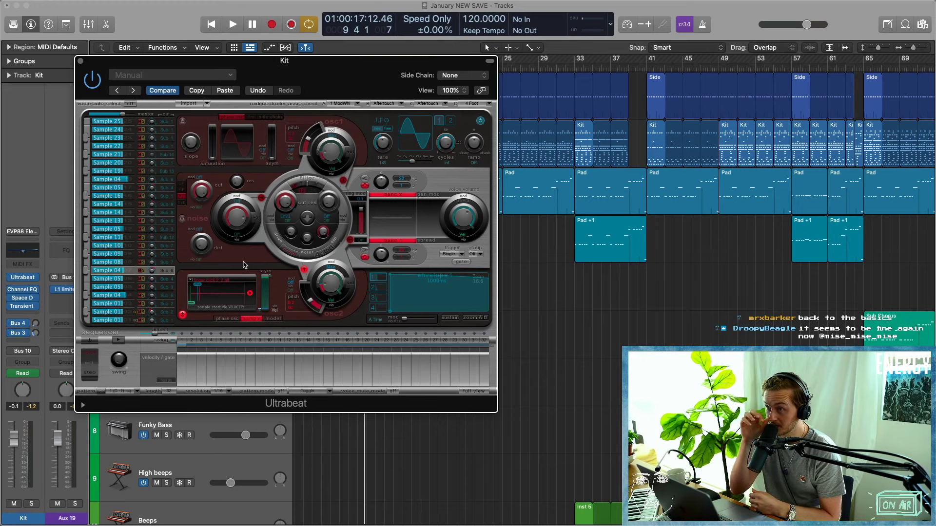
Audition the Sample 09 and Sample 11 drums and view the hi-hat sample loaded in each one's oscillator 2.
click(86, 255)
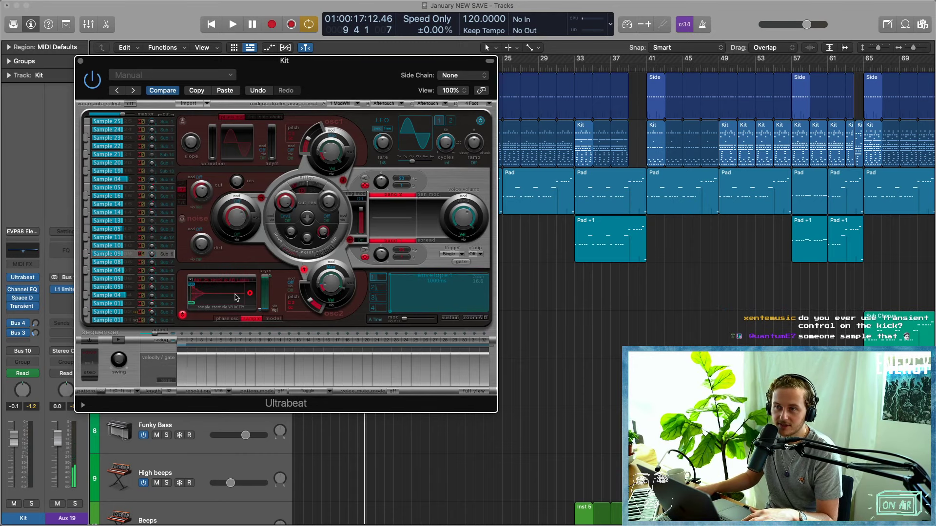
click(226, 281)
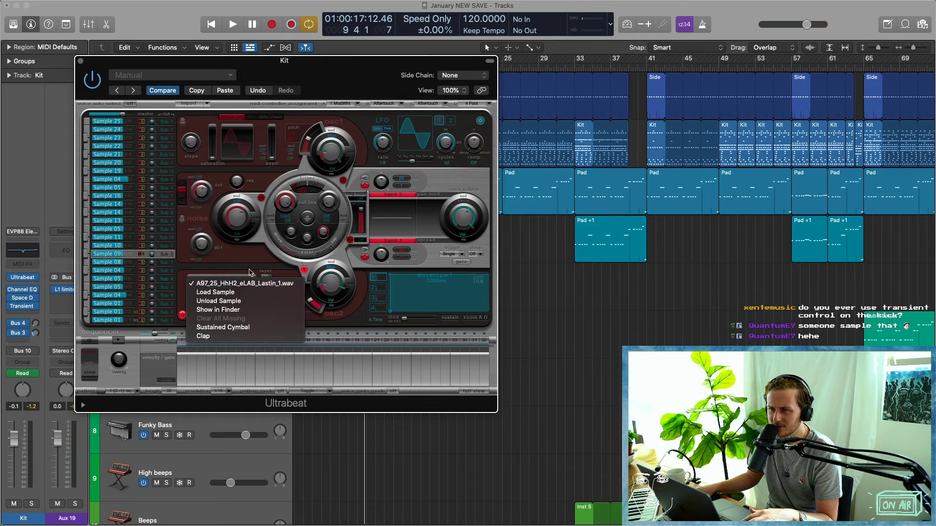
click(248, 254)
click(90, 246)
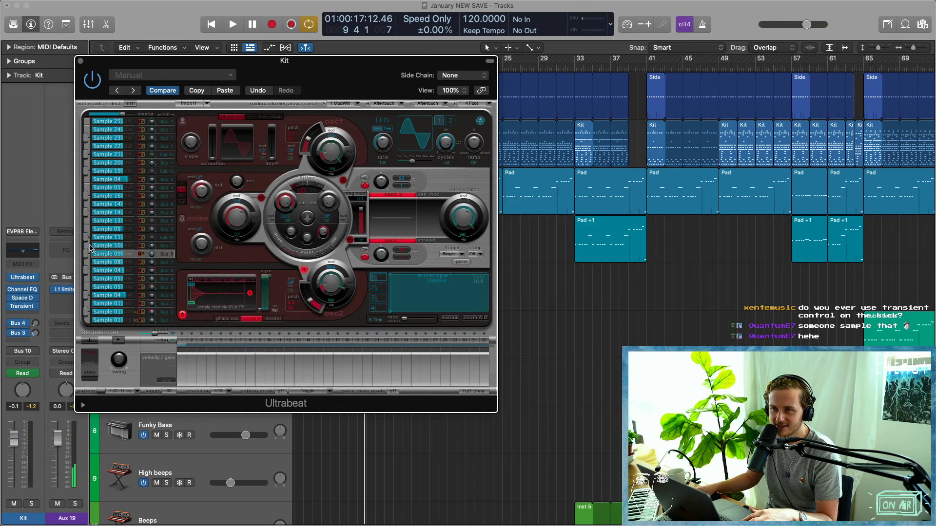
click(136, 239)
click(238, 284)
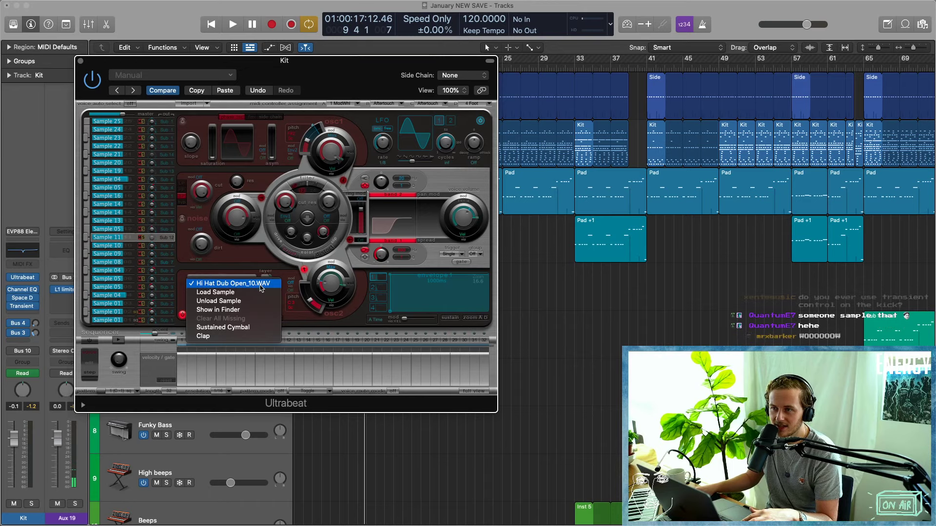
click(247, 265)
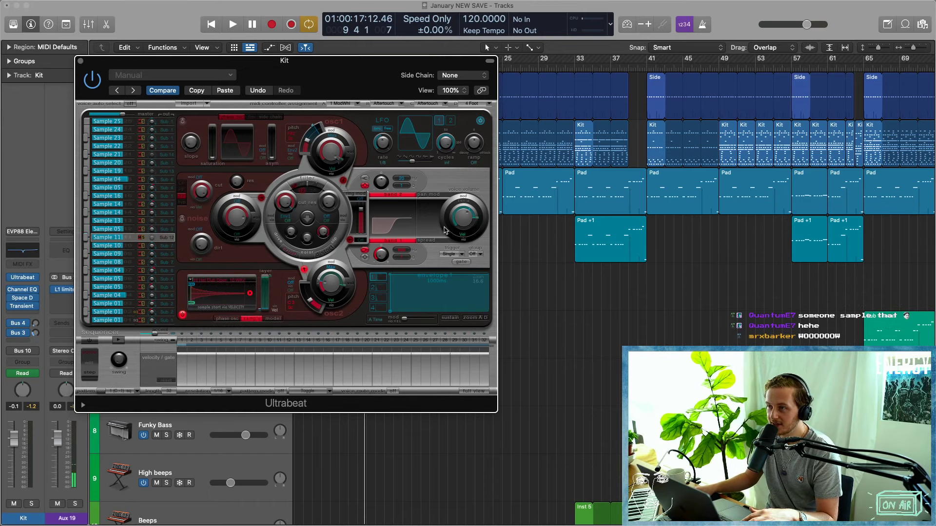
Compare Sample 09 with Sample 11, and adjust the attack of Sample 11's envelope 4.
click(131, 254)
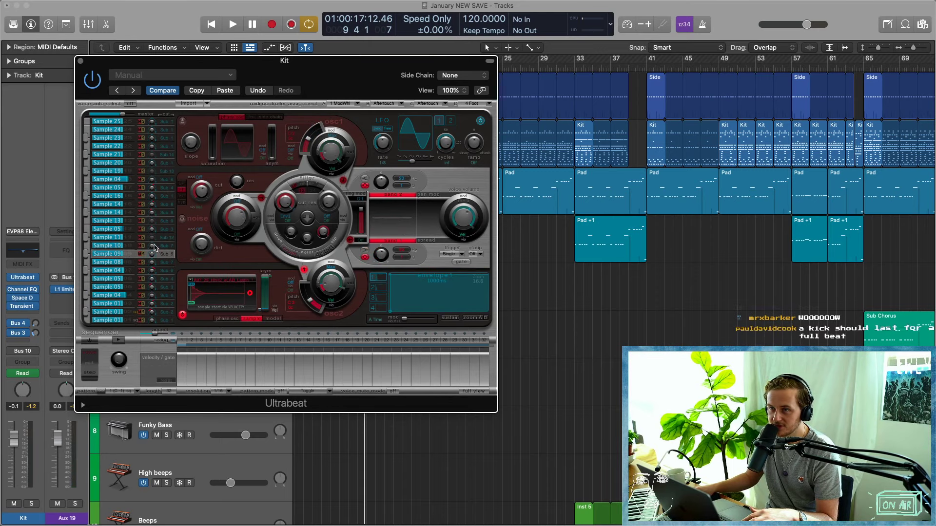
click(130, 238)
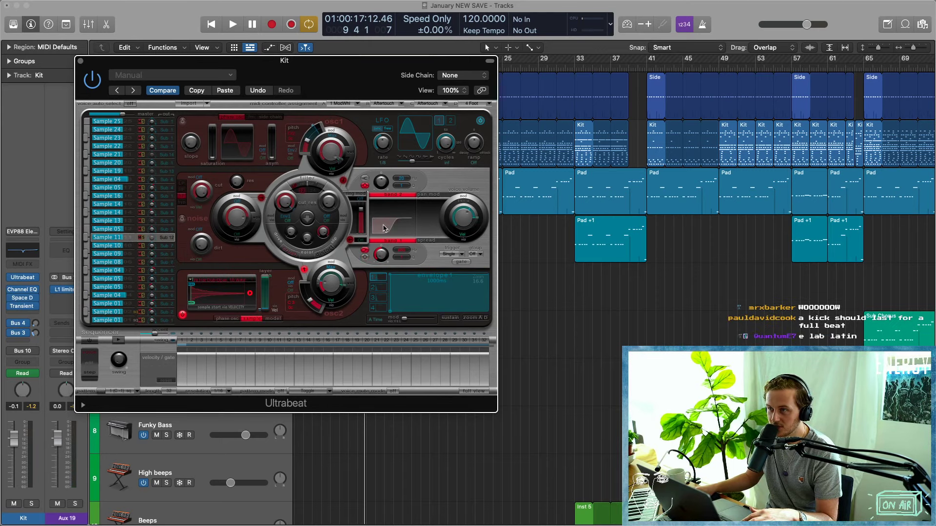
click(377, 309)
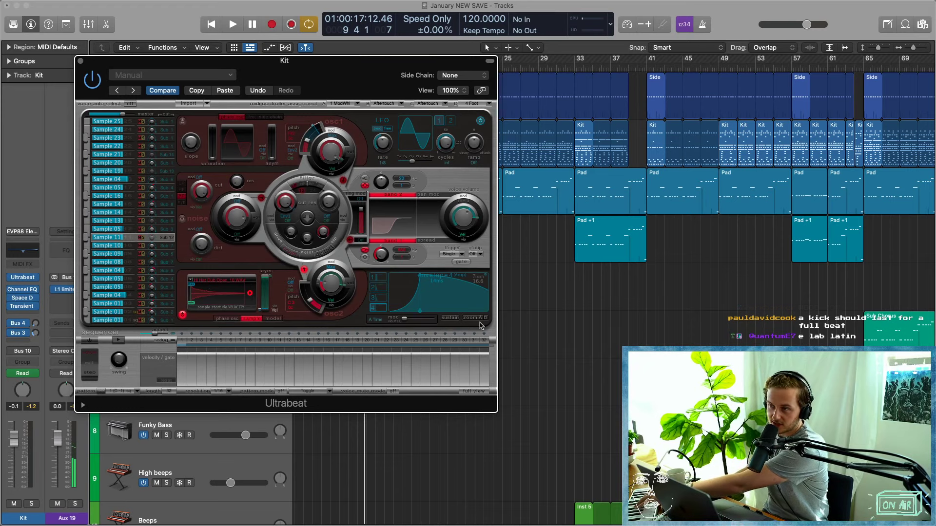
mouse_move(420, 310)
mouse_down()
mouse_move(407, 312)
mouse_move(425, 311)
mouse_up()
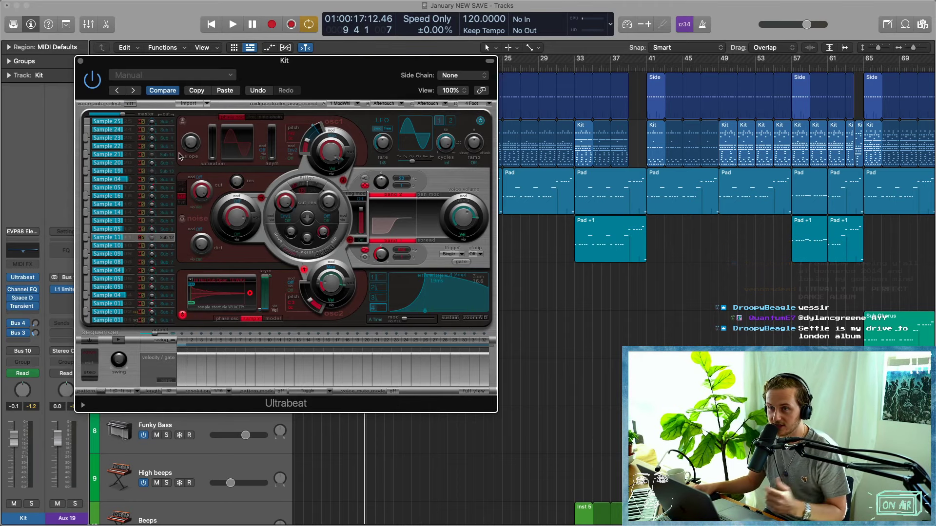
Close Ultrabeat, show the Mixer and select the channel strips from Kit through the last Ultrabeat aux, UB 24.
click(81, 61)
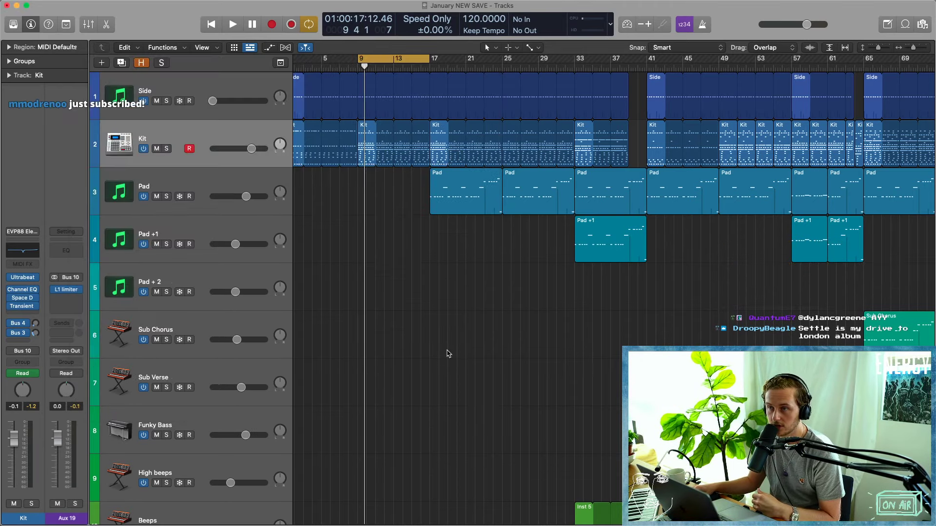
scroll(444, 351, down, 1)
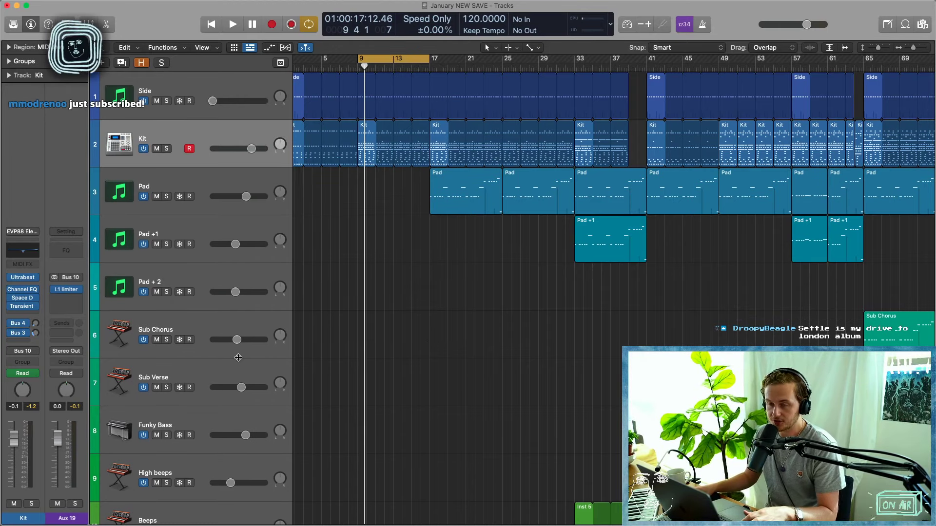
key(x)
scroll(377, 366, left, 2)
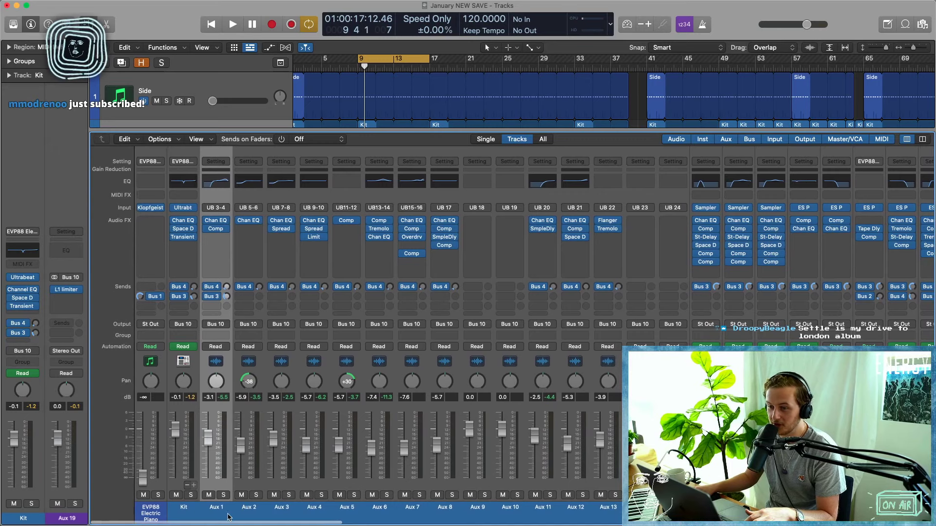
drag(181, 513, 675, 518)
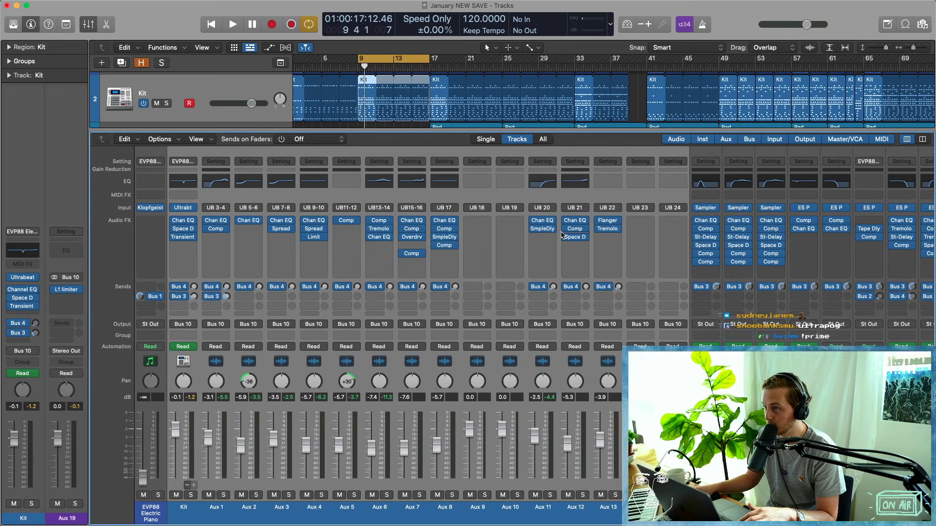
Inspect the Transient Master settings on the Kit channel and the Channel EQ curve on Aux 1.
click(184, 238)
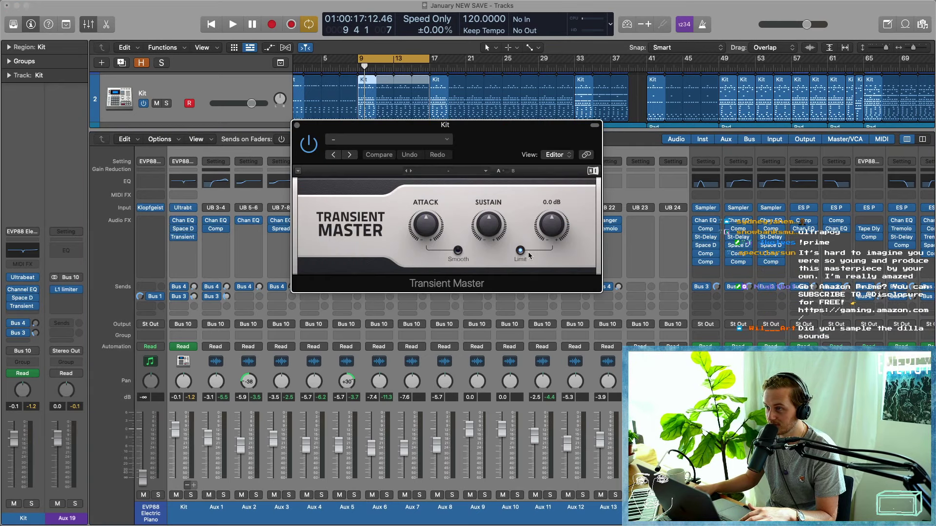
click(297, 126)
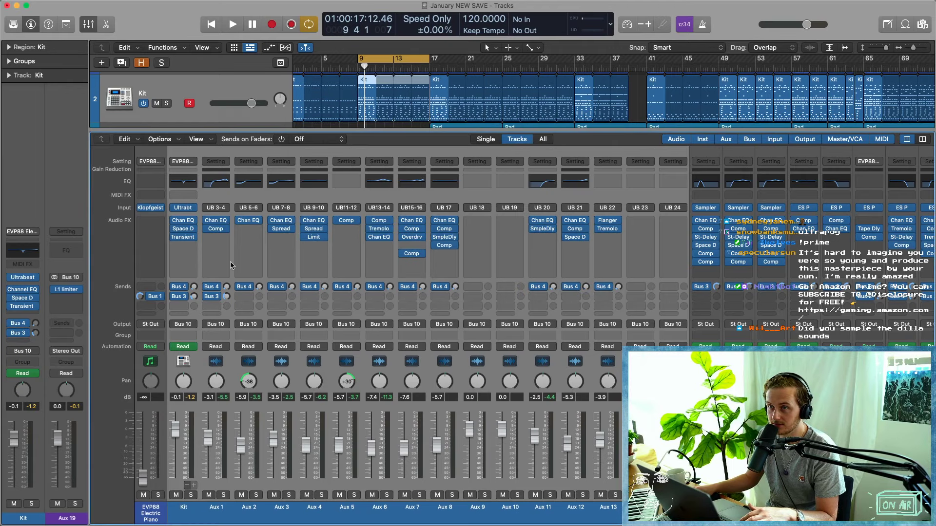
click(219, 180)
drag(328, 181, 119, 113)
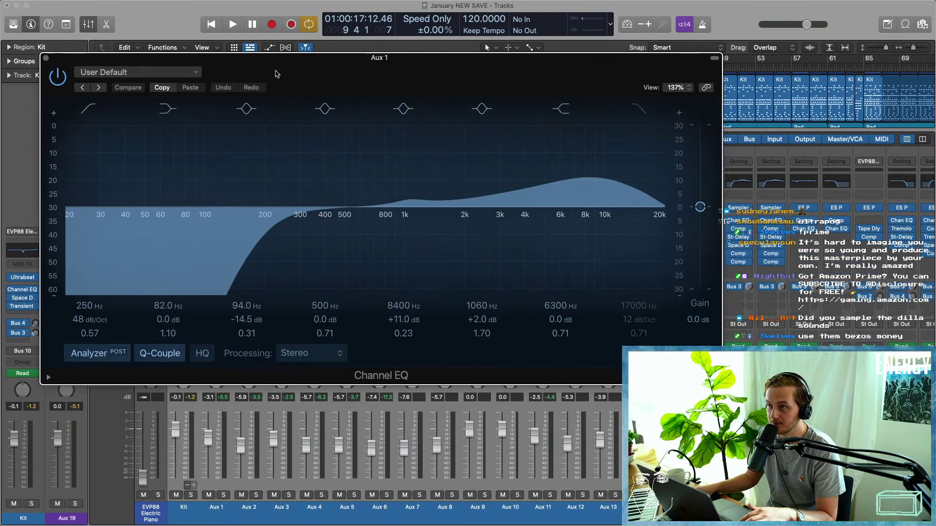
click(46, 58)
Inspect the Stereo Spread settings on Aux 4 and the Overdrive settings on Aux 7.
click(313, 228)
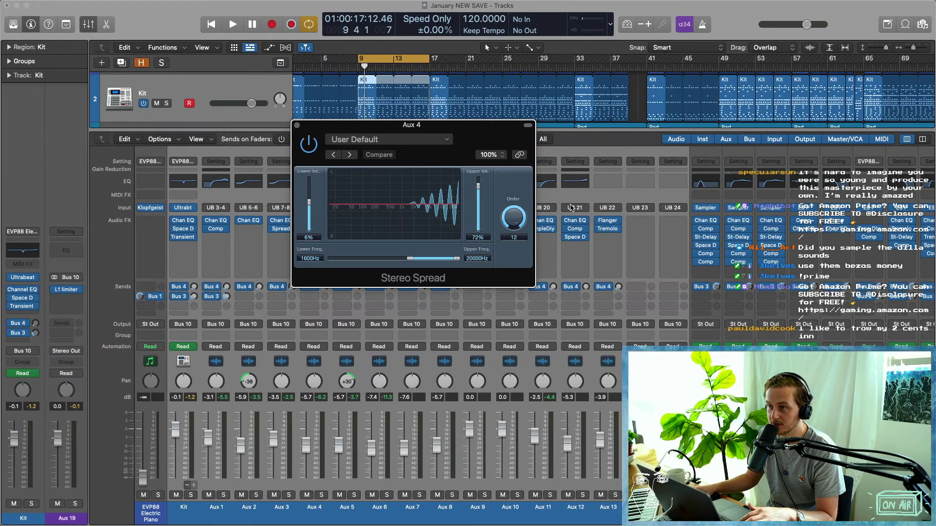
drag(446, 162, 365, 188)
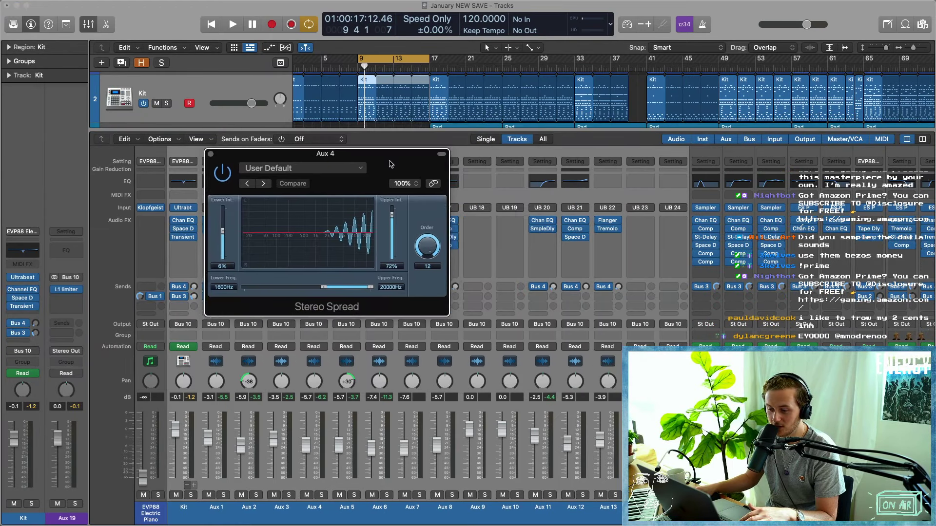
click(216, 152)
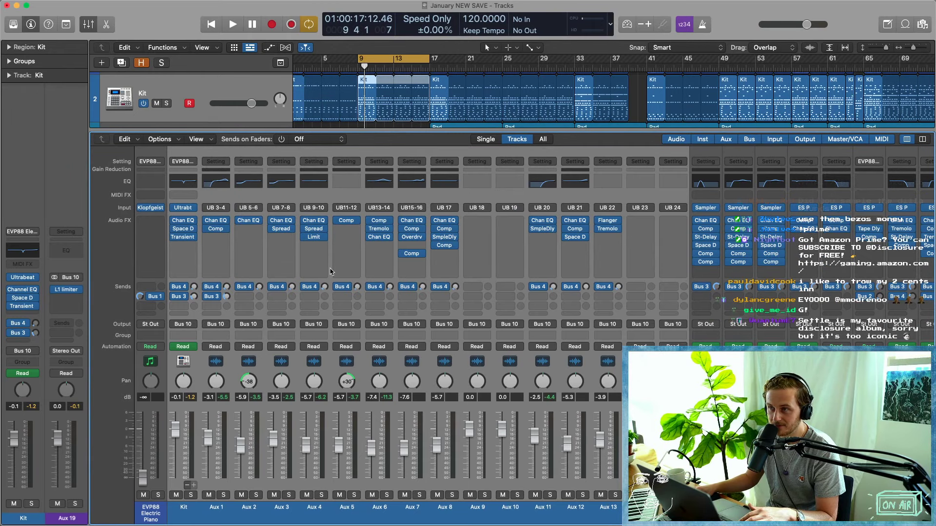
click(412, 238)
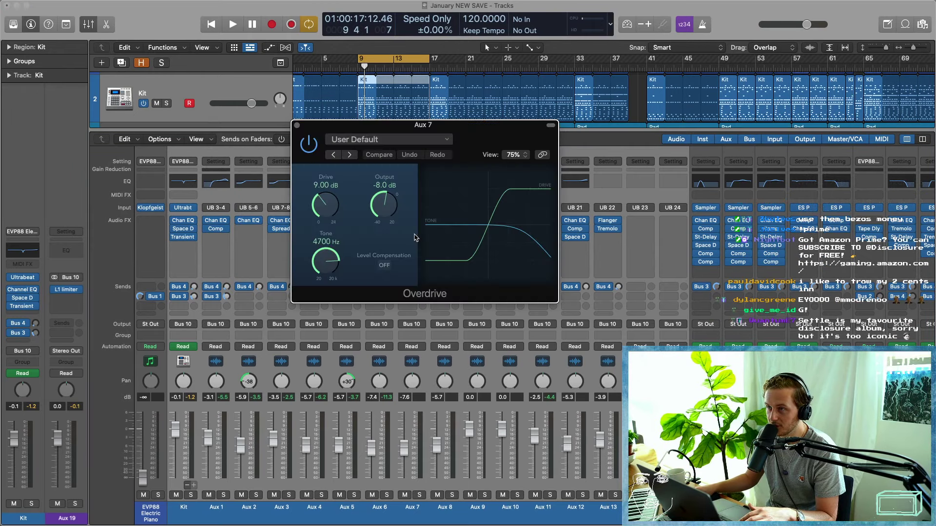
click(297, 128)
Solo all selected drum channels, play the cycled section, and take Kit, Aux 1 and Aux 2 out of solo.
click(191, 497)
key(space)
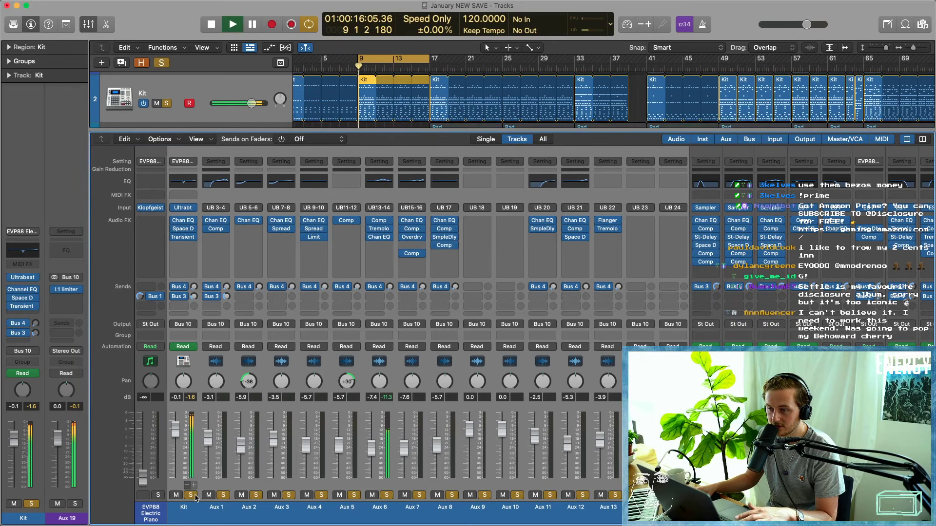
click(194, 515)
drag(190, 496, 251, 498)
click(254, 495)
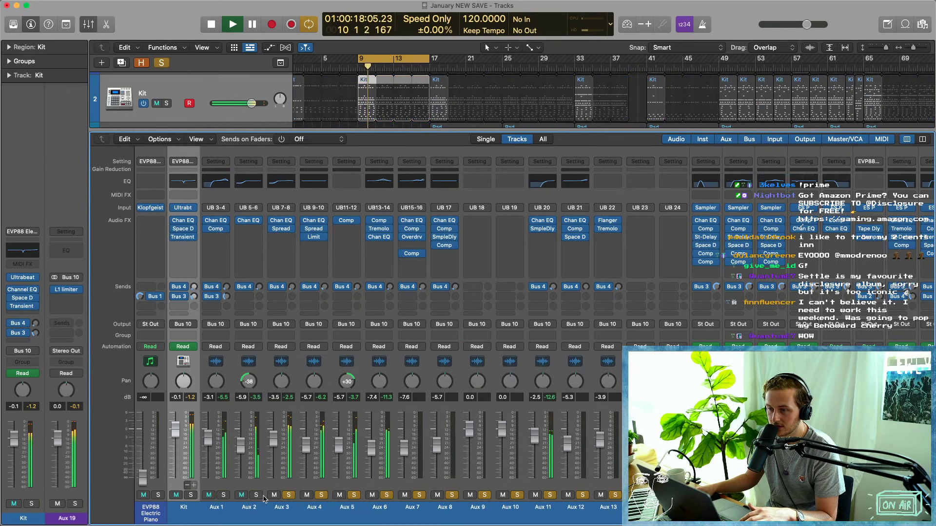
Unsolo Aux 11 through Aux 6 as well as Aux 4 to isolate the drums on Aux 3 and Aux 5.
click(550, 495)
drag(551, 496, 421, 495)
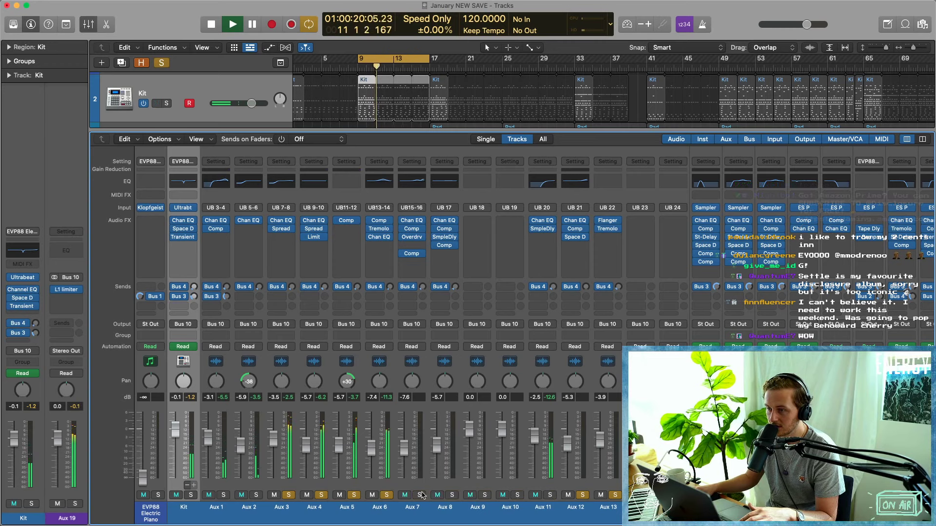
click(385, 496)
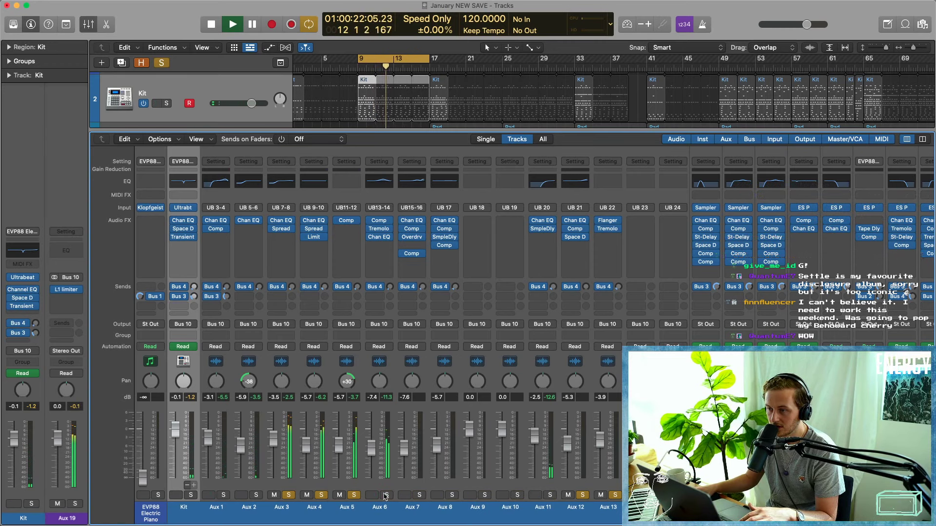
click(321, 495)
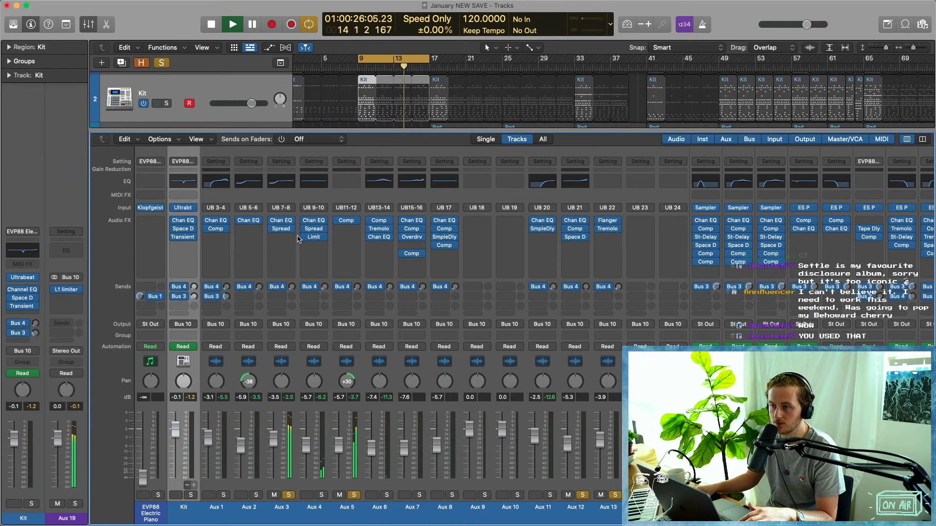
Inspect the Space Designer on the Bus 4 VERB channel while playing the loop, and try its wet level.
click(26, 324)
click(64, 250)
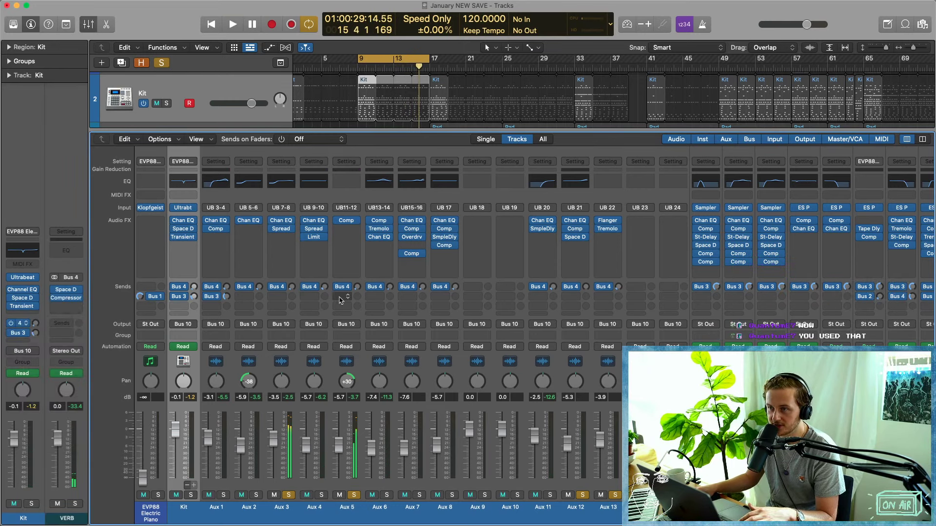
click(66, 291)
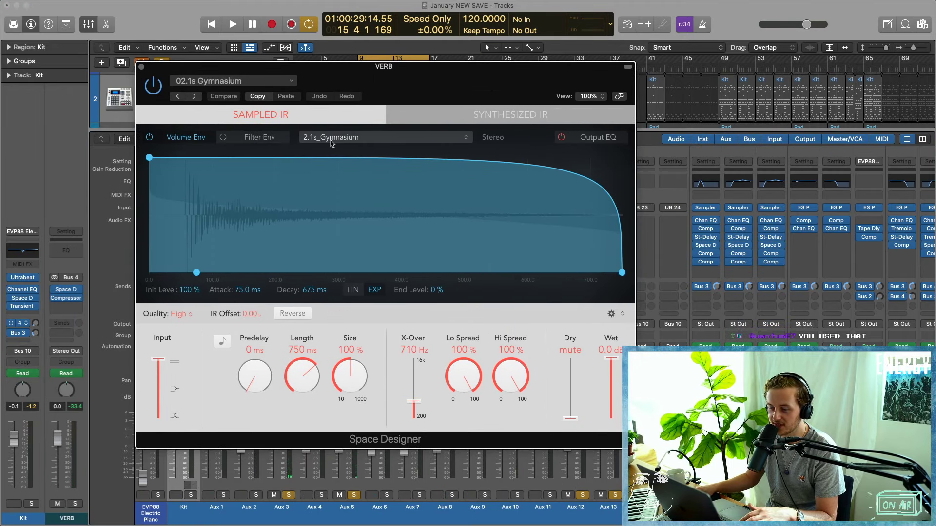
key(space)
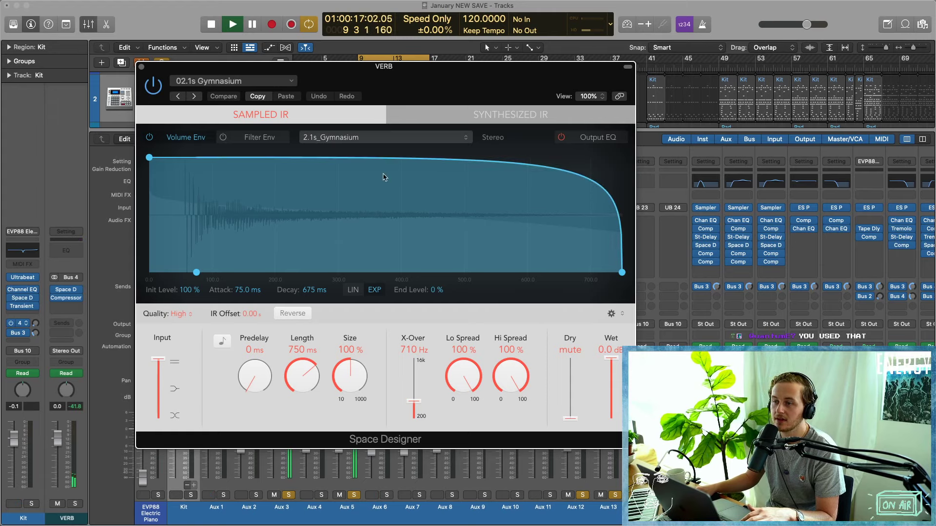
drag(611, 359, 594, 322)
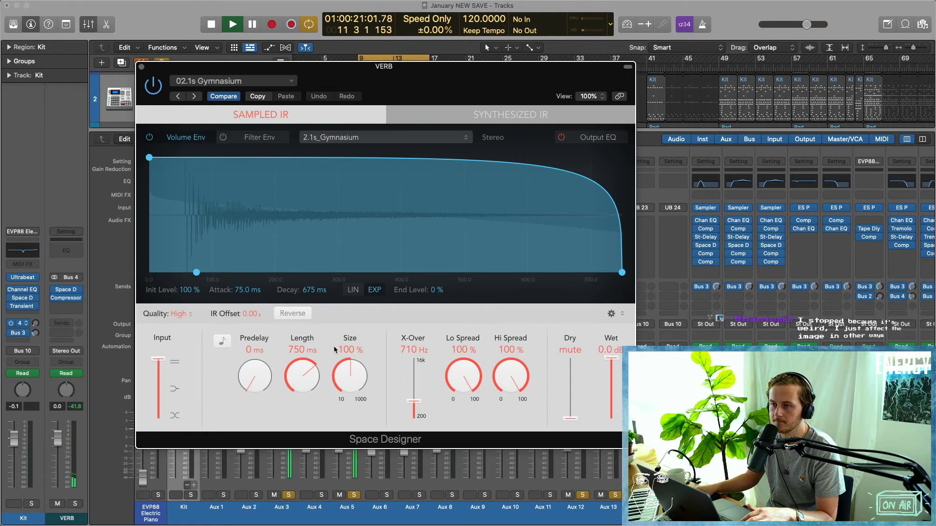
Close the VERB channel's Space Designer and stop the loop.
drag(262, 383, 262, 377)
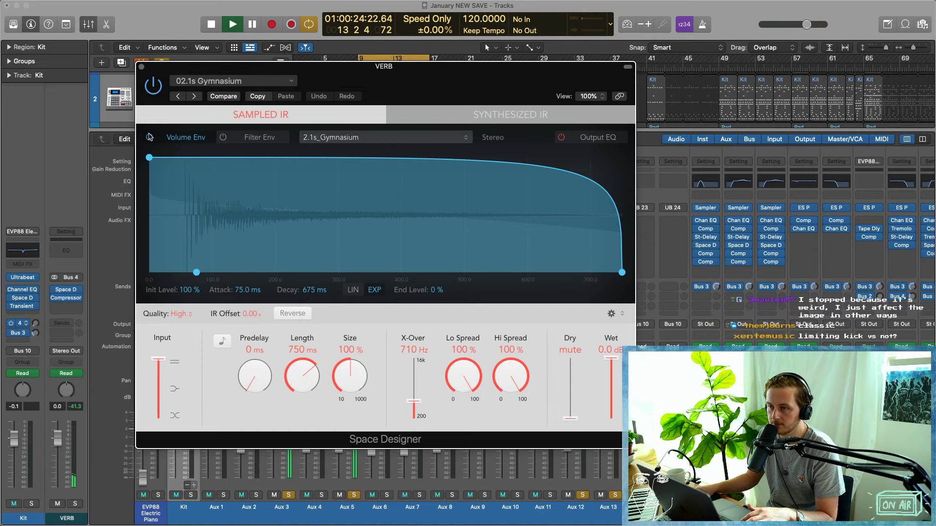
click(141, 66)
key(space)
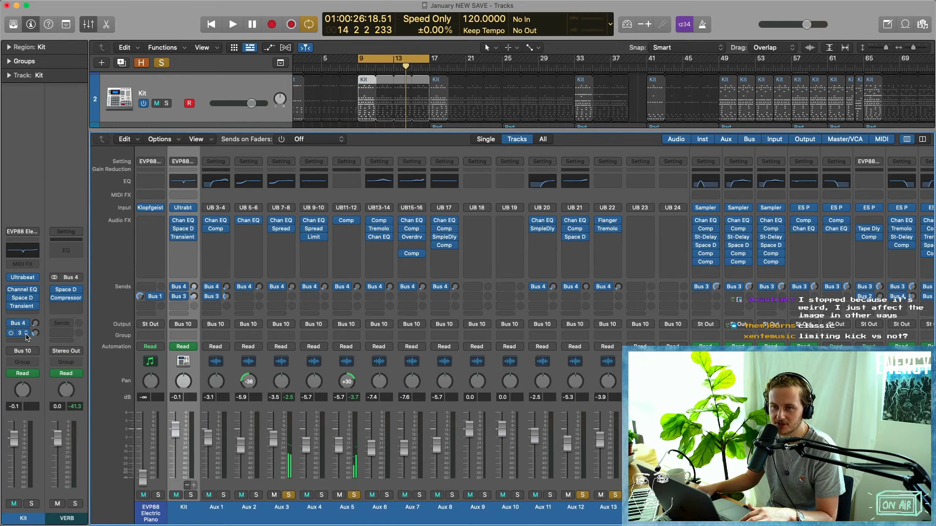
Inspect the Chorus settings on the Bus 3 channel and try a different Kit send level to Bus 3 while the loop plays.
click(22, 334)
click(68, 292)
click(68, 291)
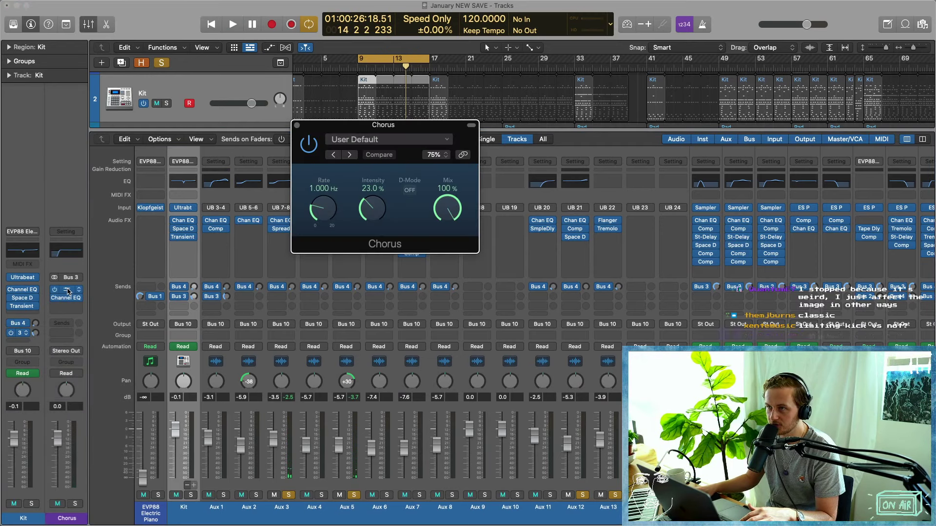
click(68, 291)
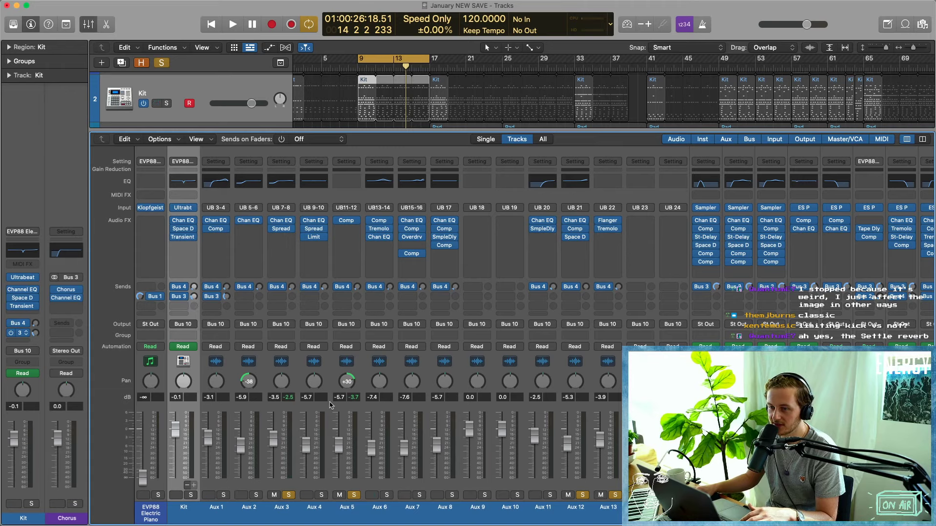
key(space)
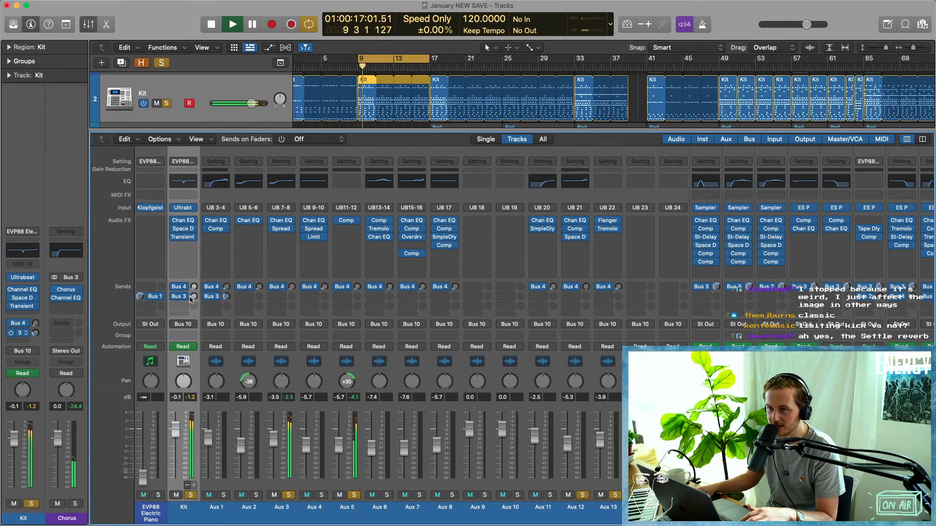
mouse_move(193, 297)
mouse_down()
mouse_move(194, 264)
mouse_move(193, 284)
mouse_up()
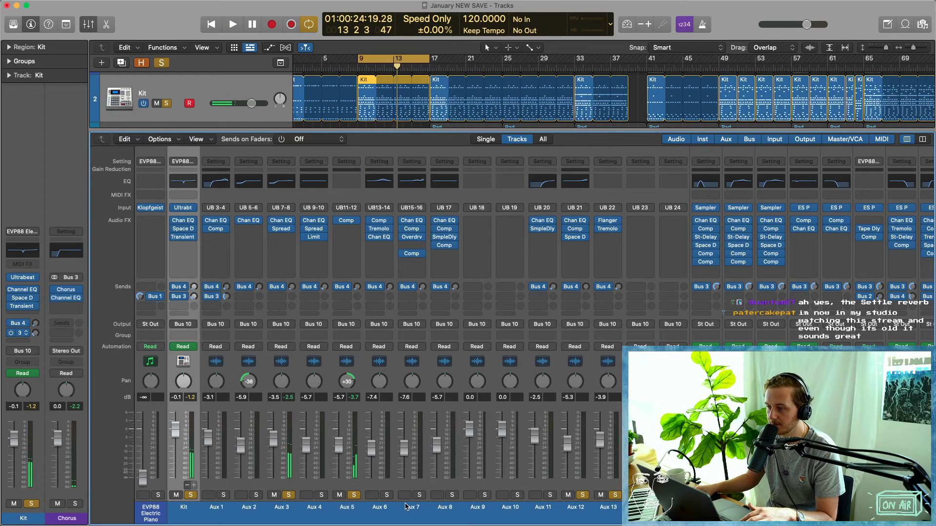
Solo the Aux 1 through Aux 13 drum channels together with Kit and briefly play the loop.
alt+click(374, 496)
key(space)
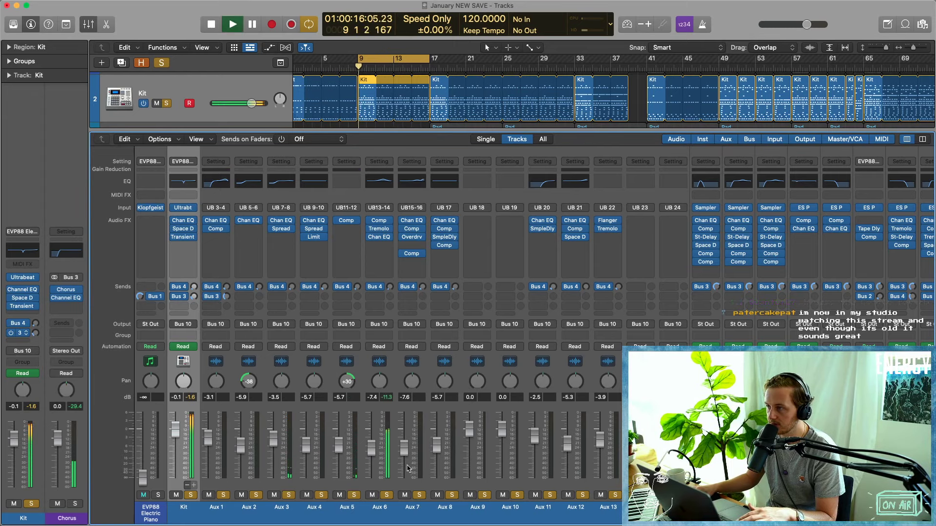
key(space)
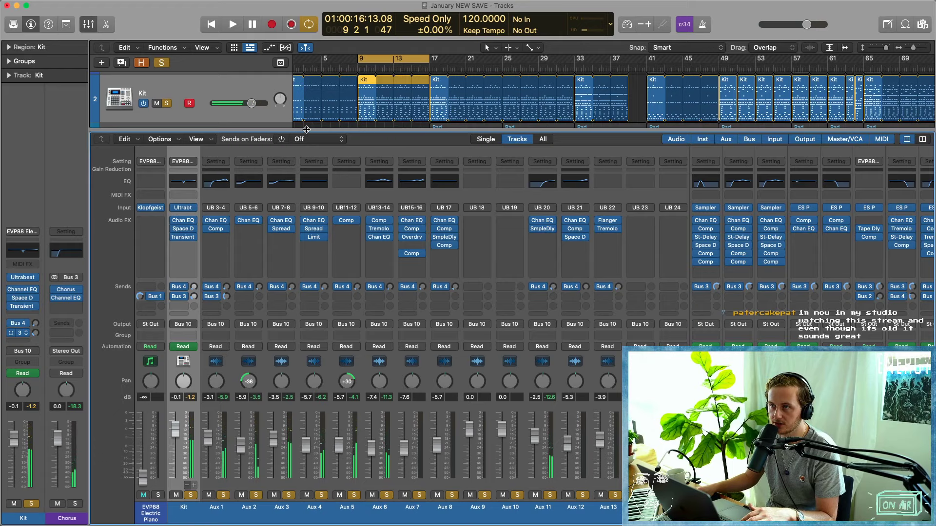
Locate the aux channel fed by Bus 10 and create an arrangement track for it.
key(x)
scroll(307, 242, up, 2)
scroll(306, 243, up, 5)
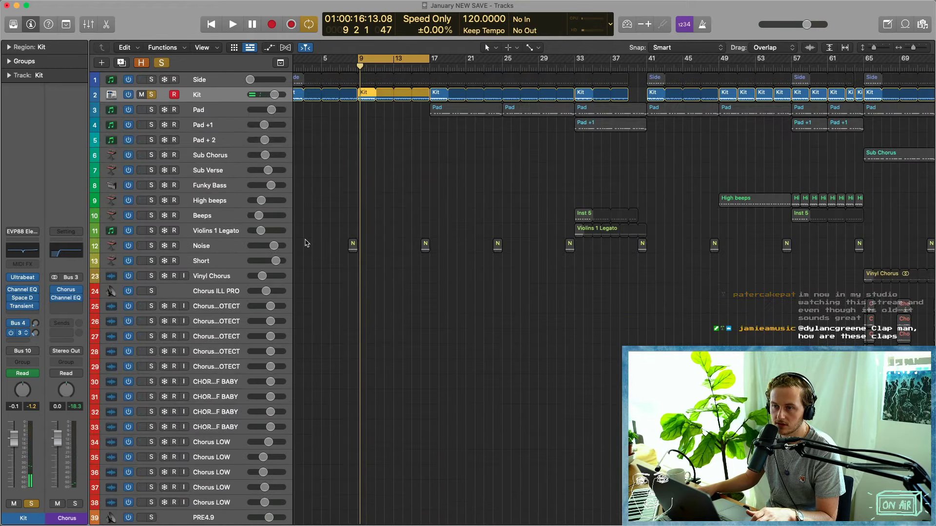
scroll(306, 243, down, 10)
scroll(306, 242, up, 6)
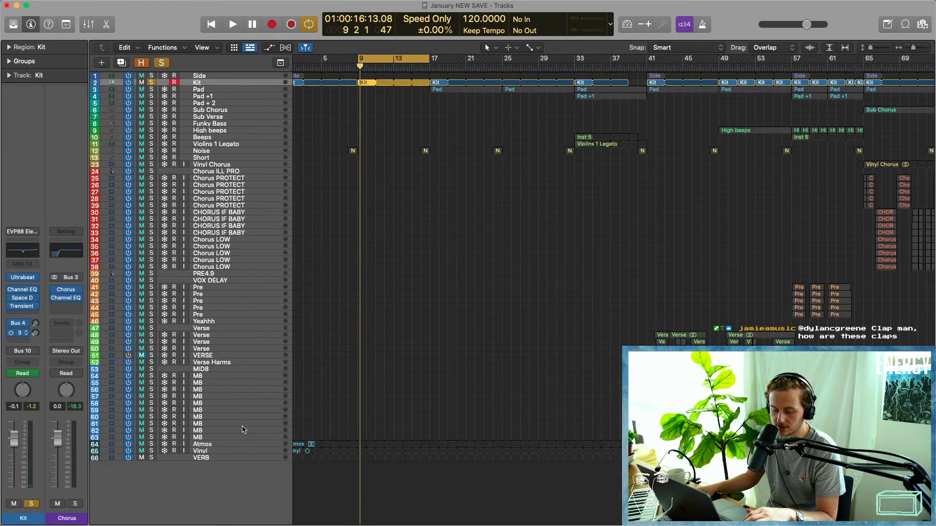
key(x)
scroll(244, 430, right, 5)
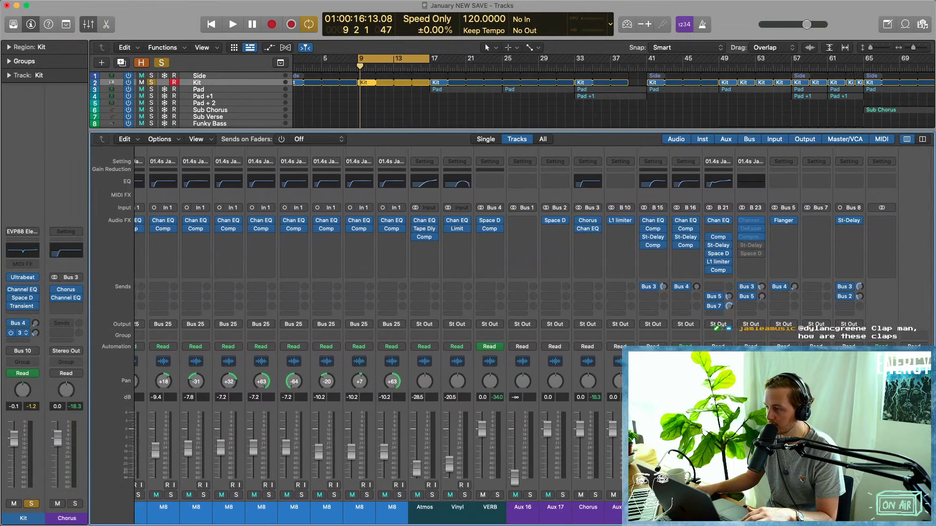
key(space)
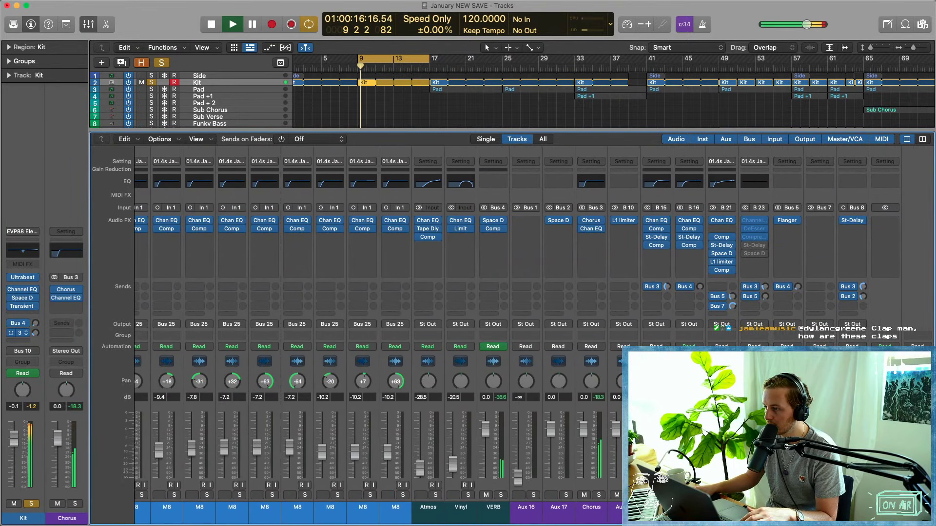
key(space)
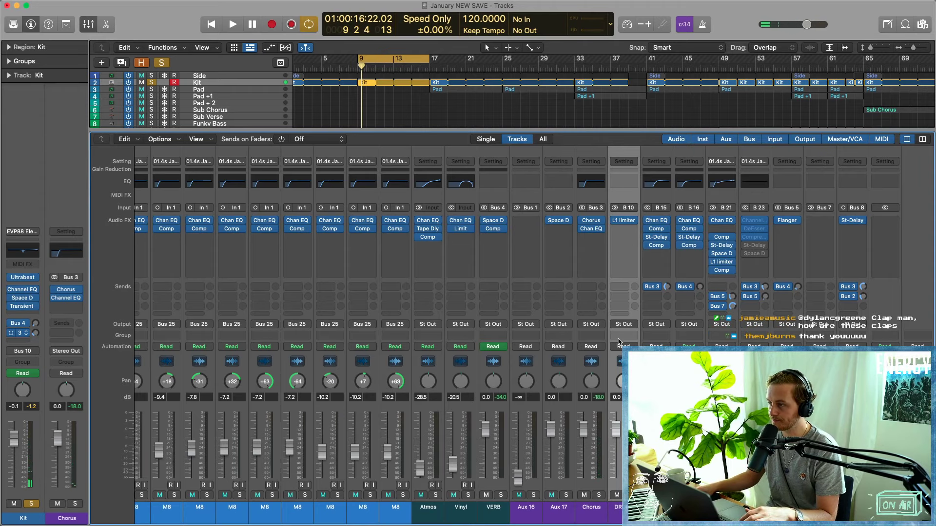
key(ctrl+t)
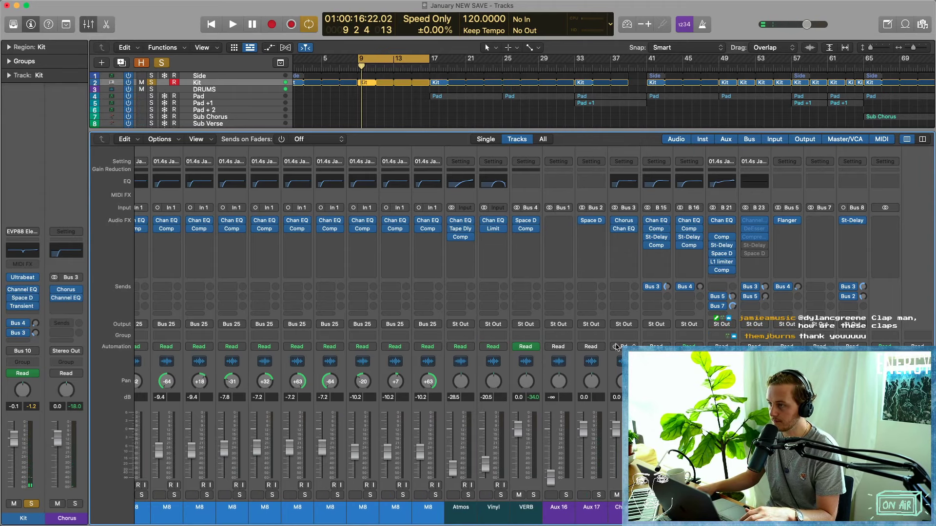
Move the DRUMS track above the Kit track in the arrangement.
click(303, 129)
key(x)
drag(218, 90, 218, 80)
scroll(326, 174, up, 5)
scroll(217, 110, up, 5)
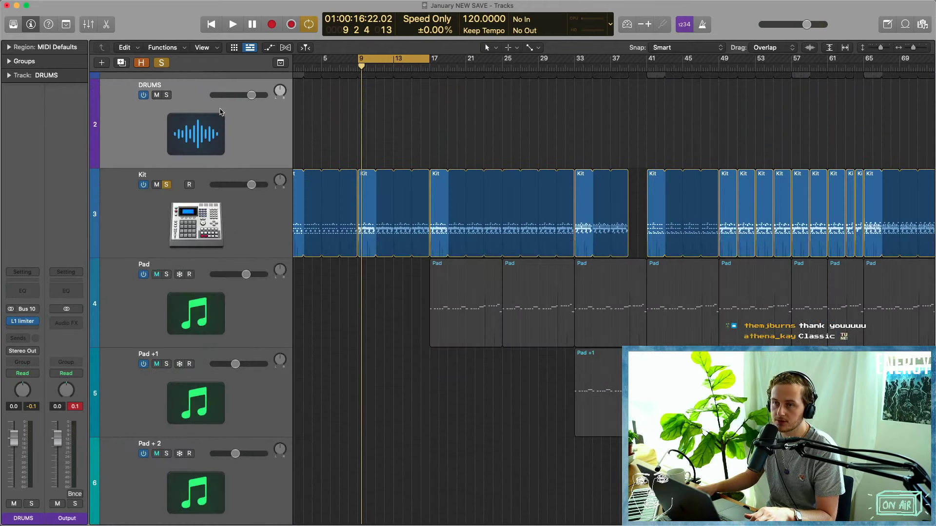
Inspect the L1 limiter on DRUMS and compare the playing drums with the limiter active and bypassed.
click(23, 321)
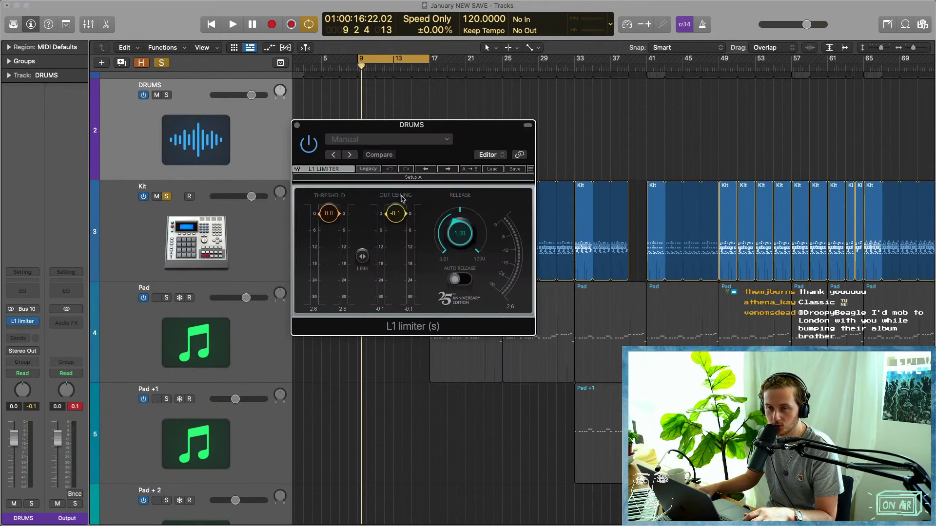
drag(475, 137, 469, 117)
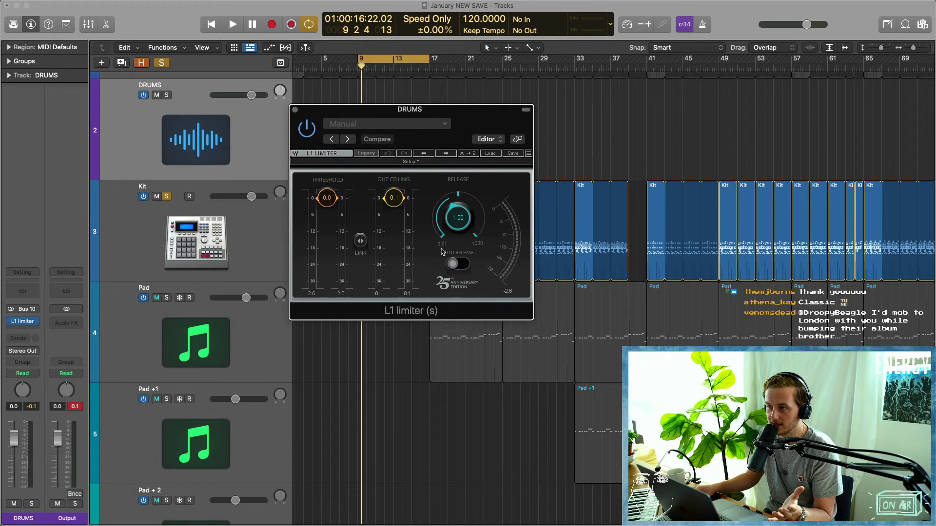
key(space)
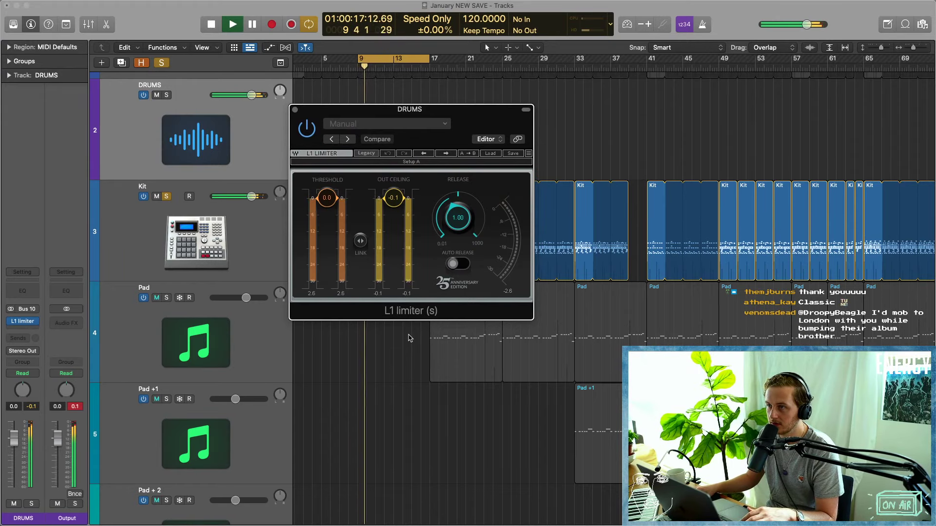
key(space)
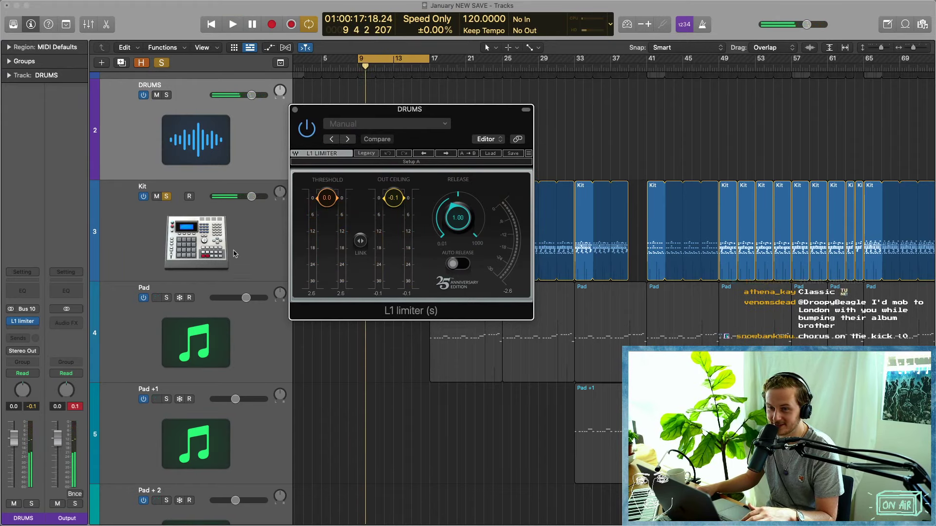
key(space)
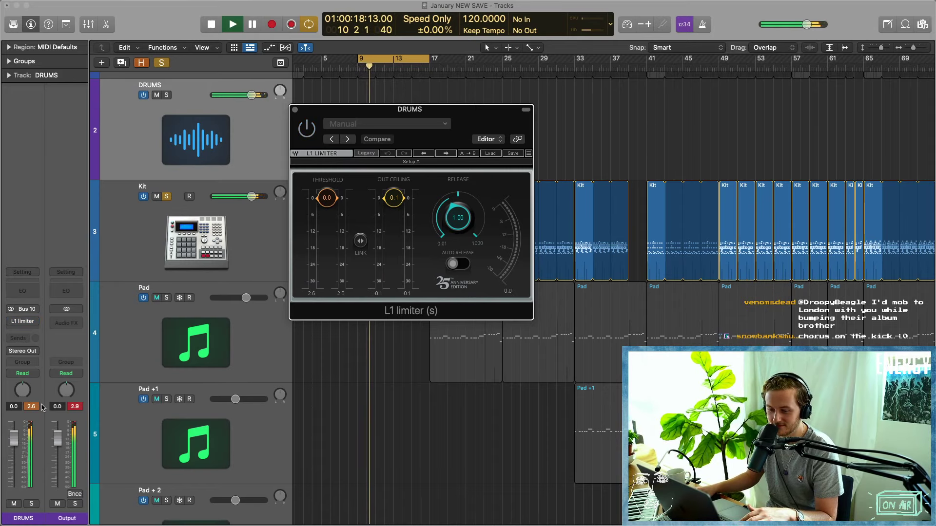
key(space)
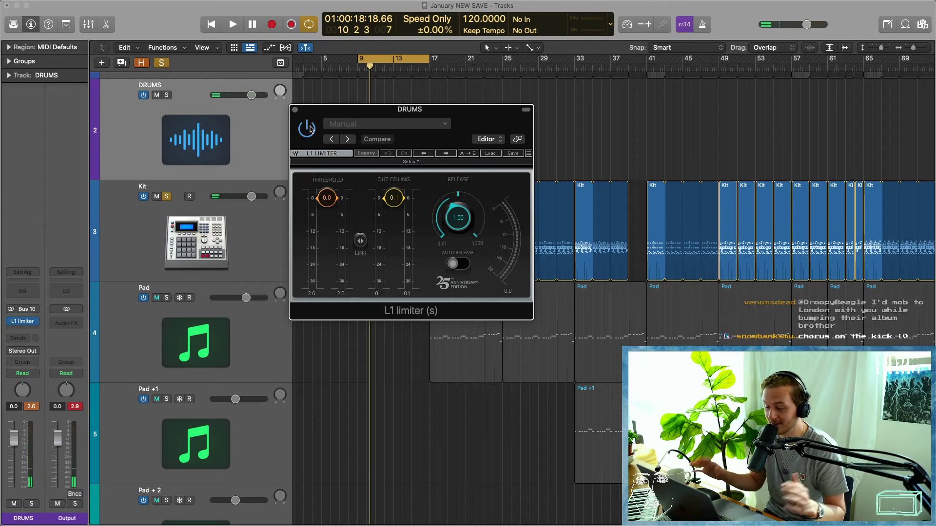
Try a lower L1 limiter threshold, reset it to 0.0, and replay the loop with the output peak reading cleared.
drag(327, 198, 327, 234)
alt+click(330, 236)
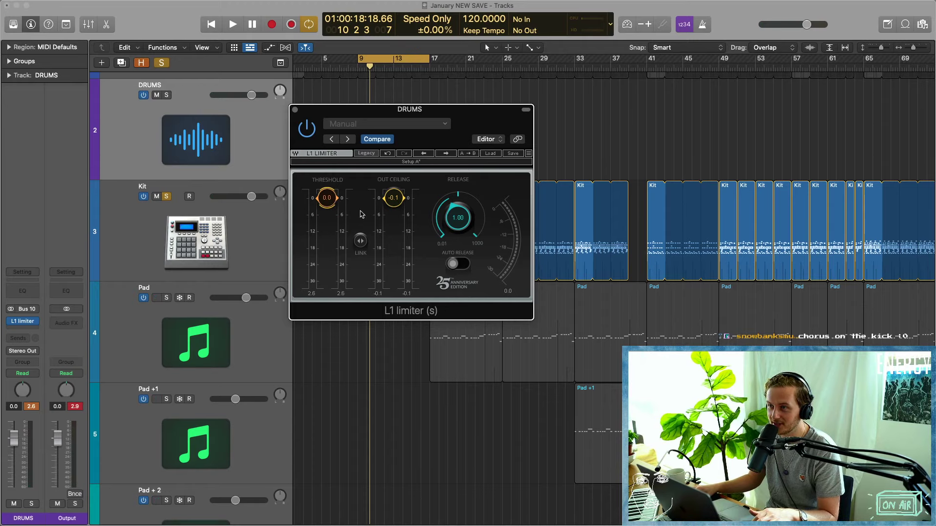
click(72, 406)
key(space)
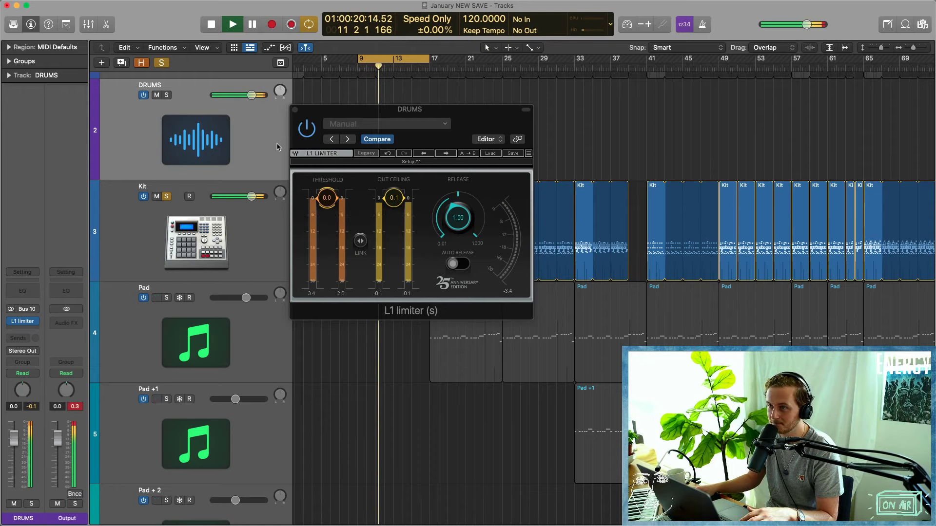
Set the L1 limiter's threshold to -0.1 and recheck the output peak while replaying the loop.
drag(327, 198, 327, 199)
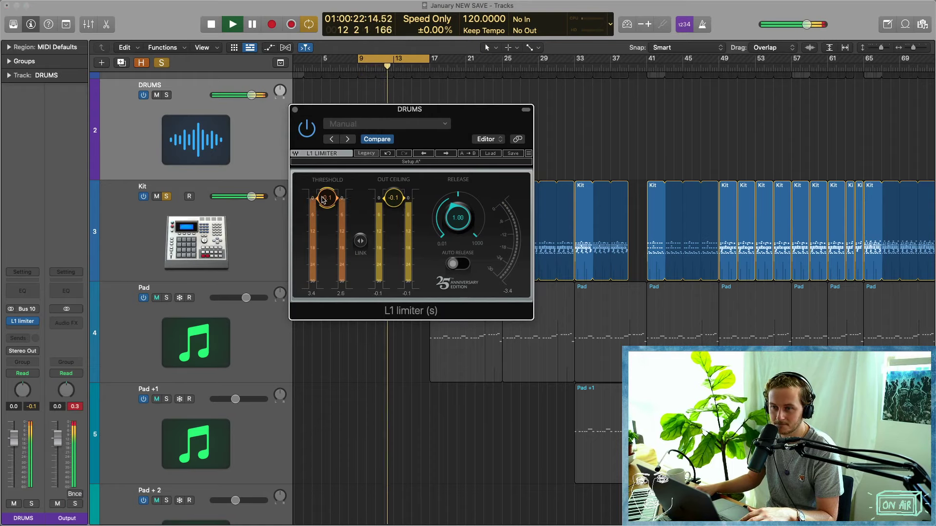
key(space)
click(74, 408)
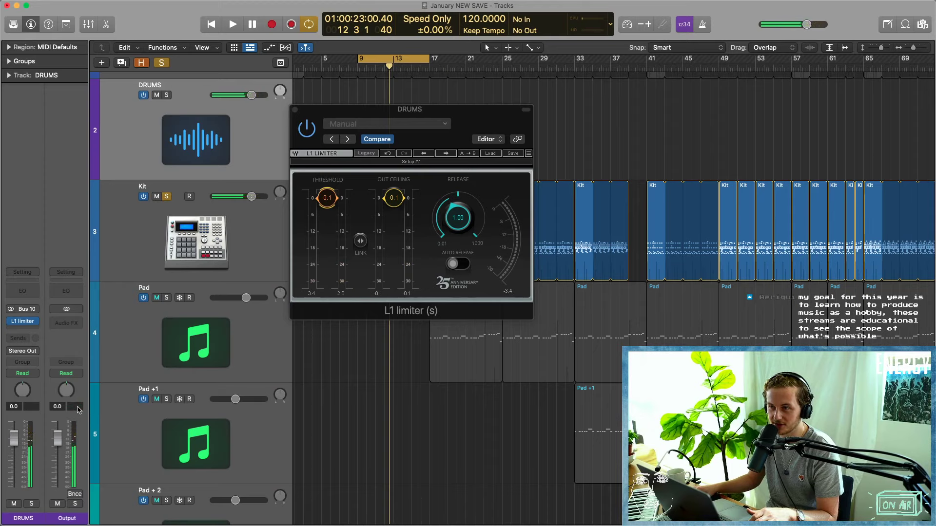
key(space)
key(space)
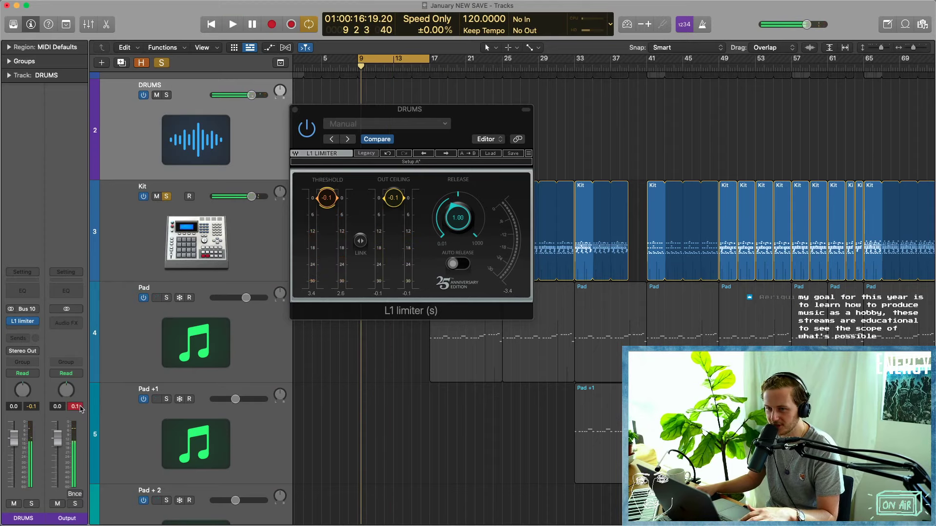
key(space)
key(space)
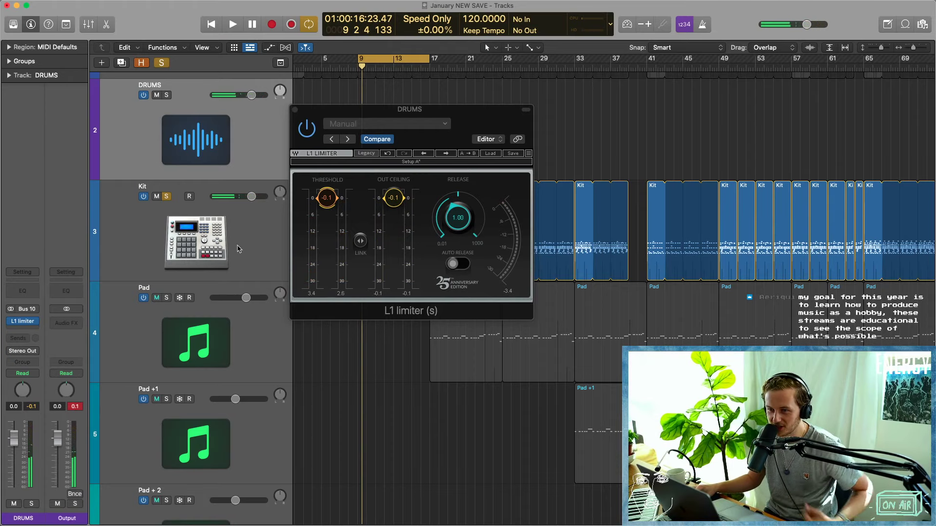
click(295, 110)
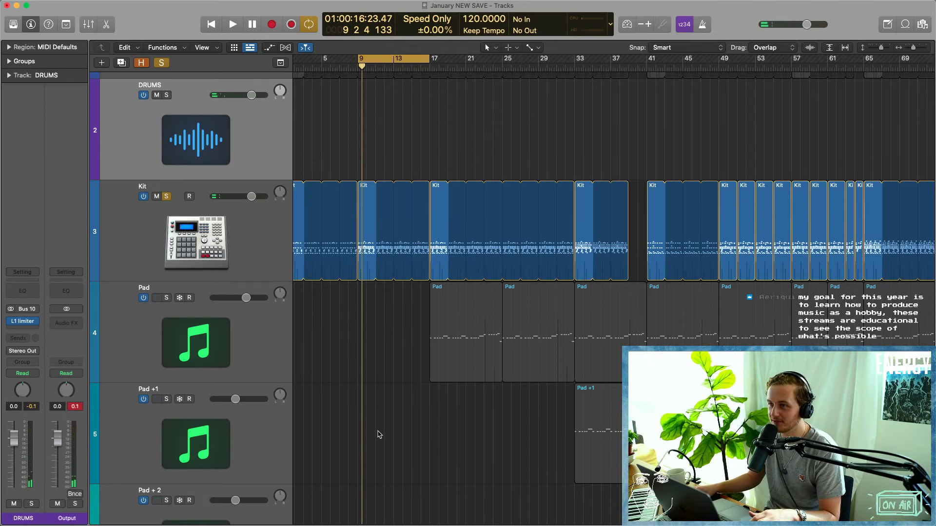
Set the cycle range to bars 49–65 and play that section of the drums.
scroll(379, 435, down, 5)
scroll(414, 269, left, 5)
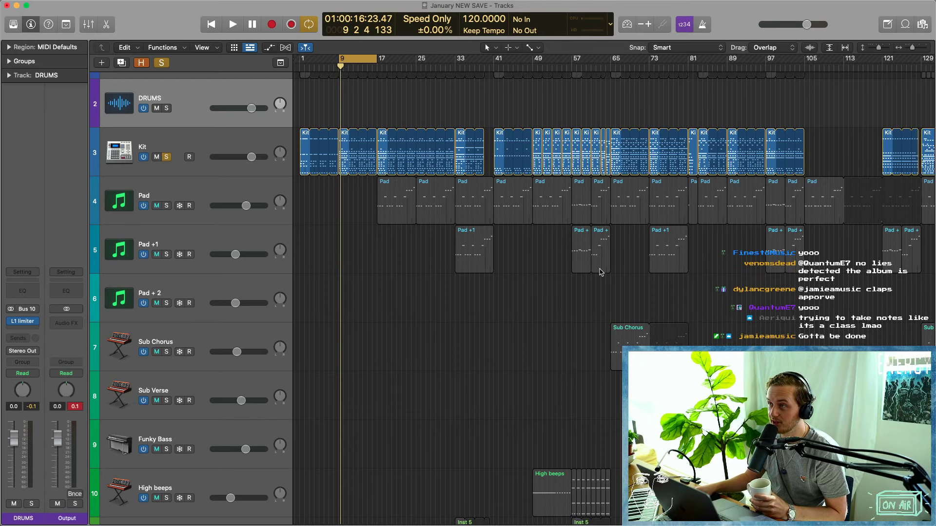
drag(535, 62, 612, 65)
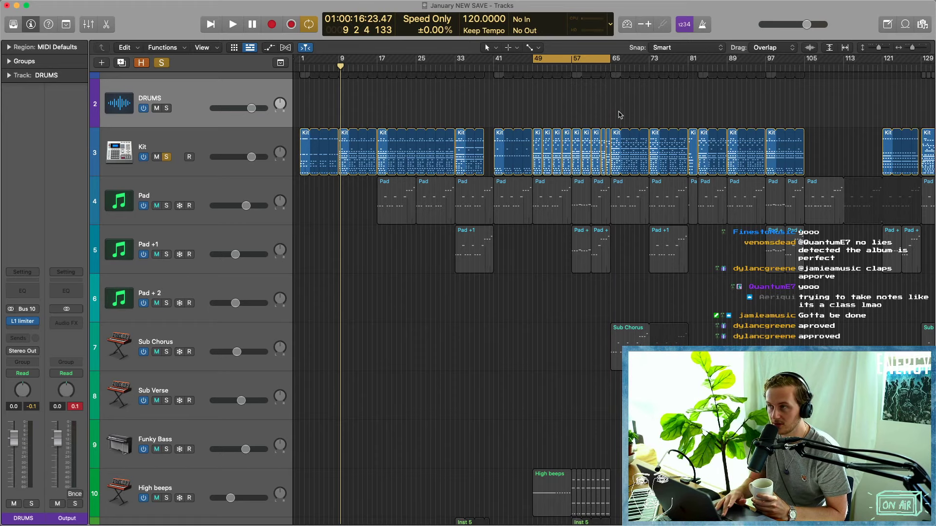
key(space)
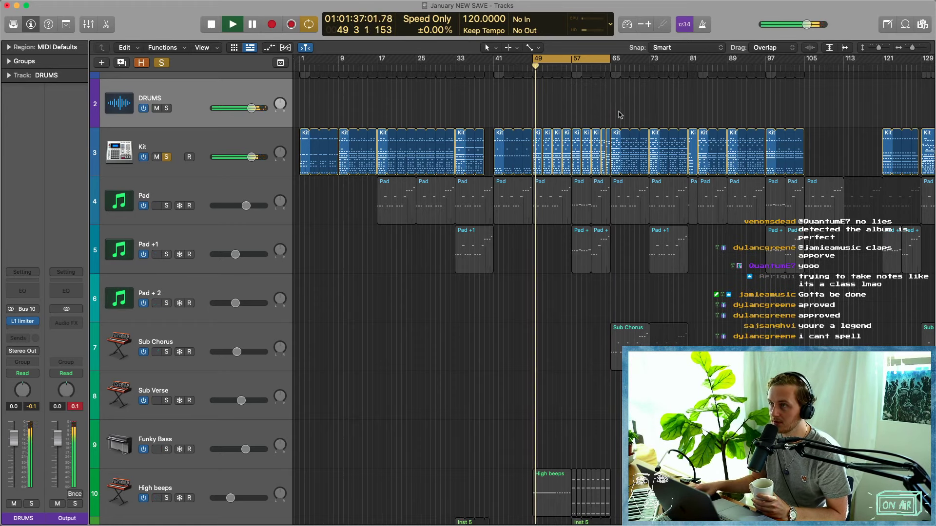
Solo the DRUMS and Side tracks while the section plays.
scroll(507, 200, up, 2)
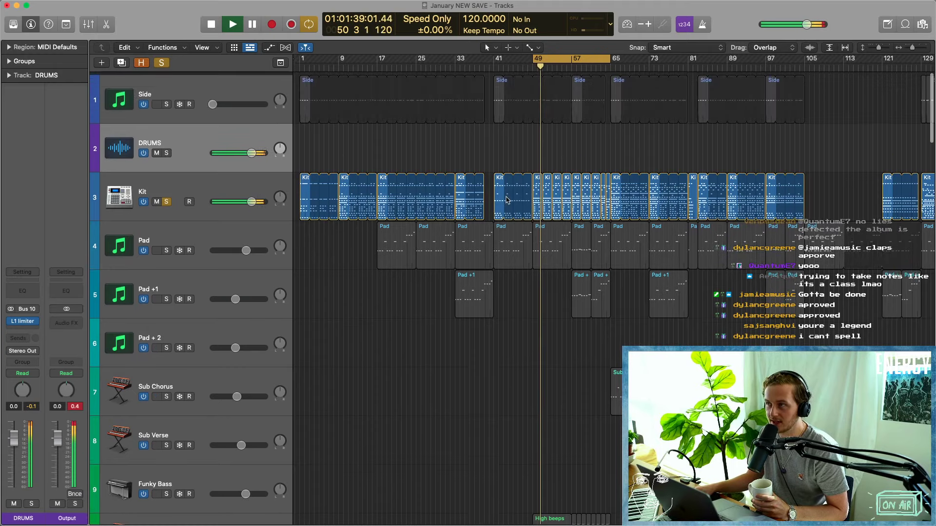
click(166, 151)
click(167, 103)
scroll(476, 120, down, 1)
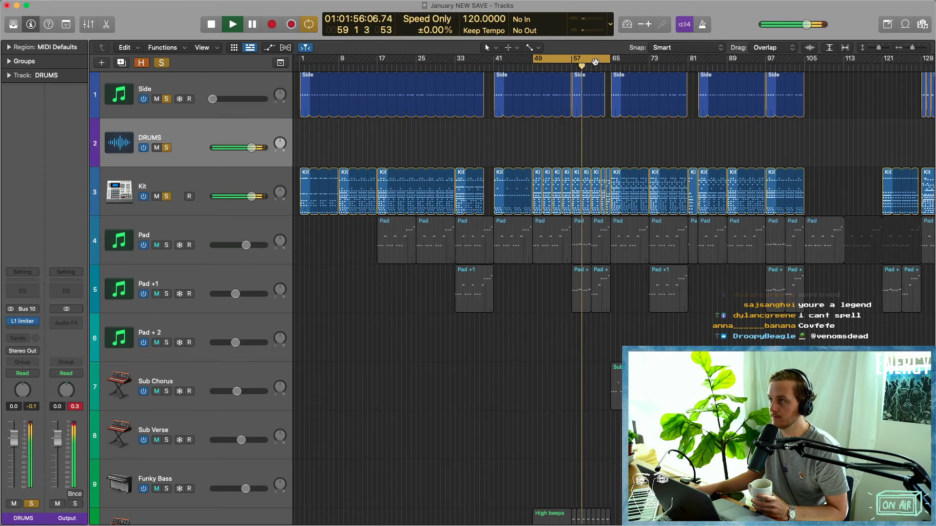
Continue playback at about bar 69 and set the cycle range to bars 65–73.
click(595, 61)
click(632, 66)
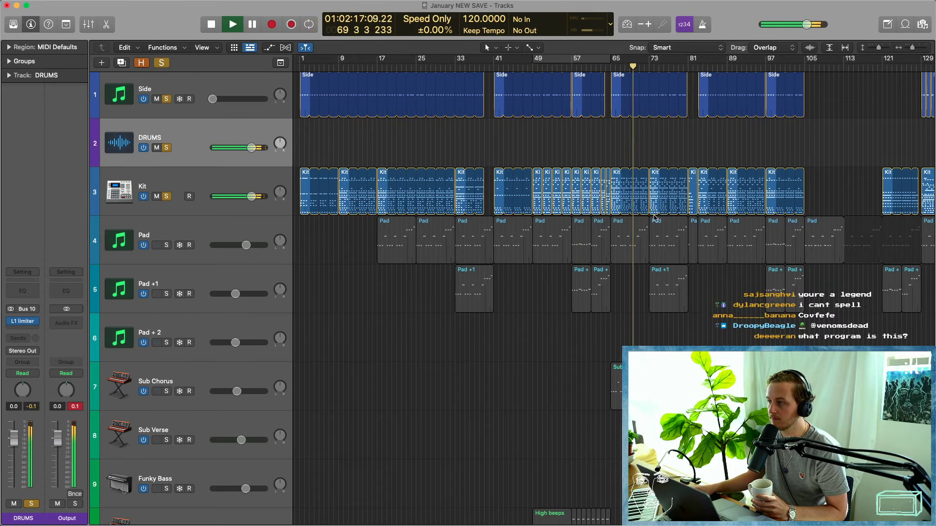
drag(612, 62, 654, 63)
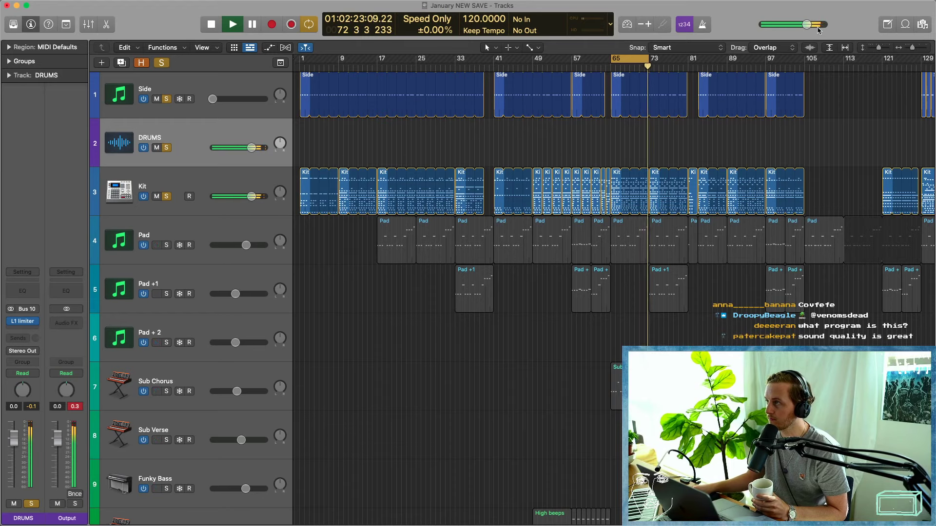
Stop playback, clear the existing solos, solo only the Side track and briefly play it with its volume raised from minimum.
key(space)
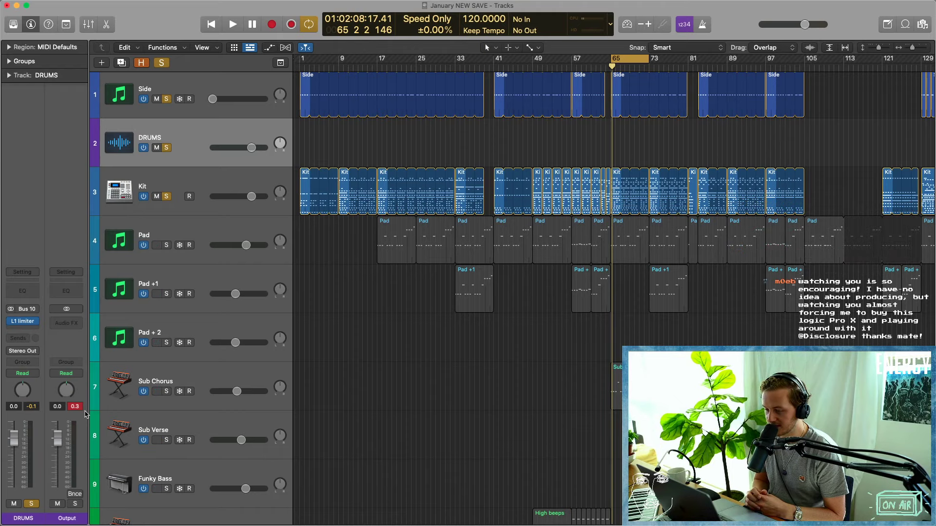
scroll(124, 149, down, 1)
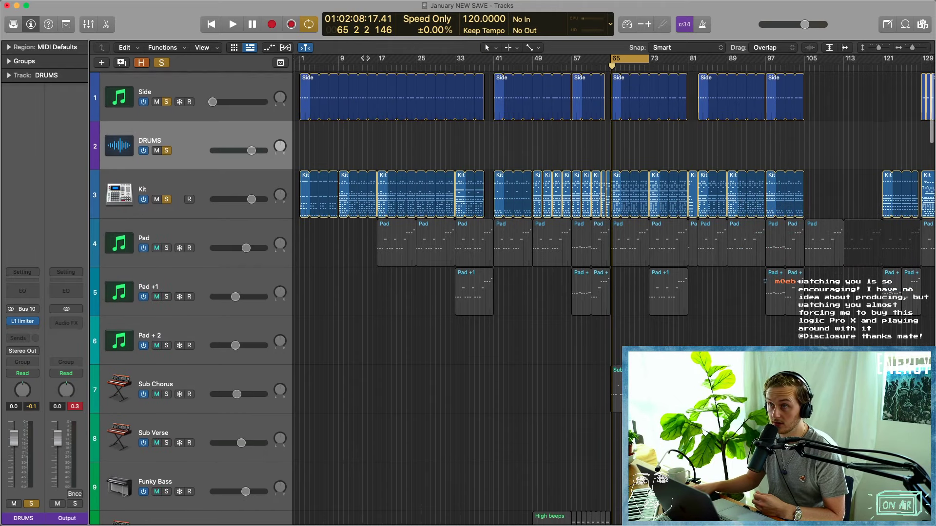
click(300, 99)
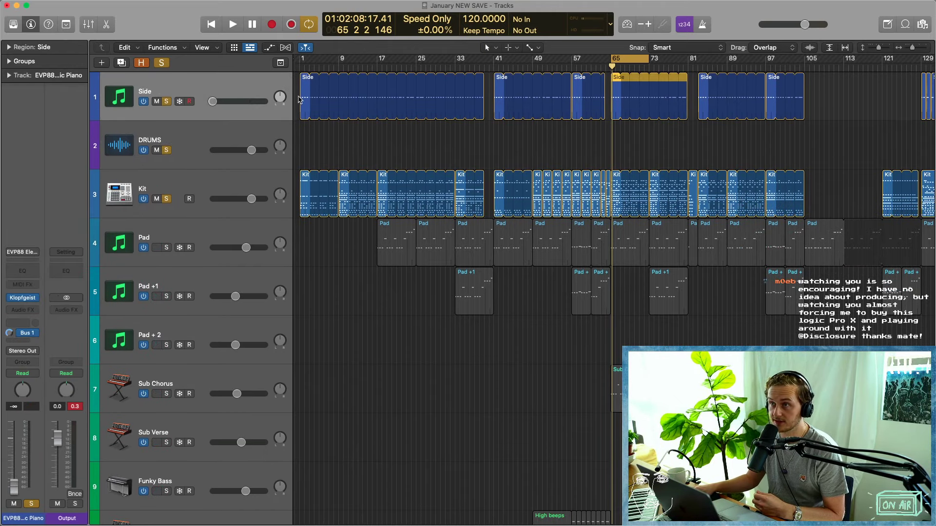
click(161, 63)
click(166, 101)
key(space)
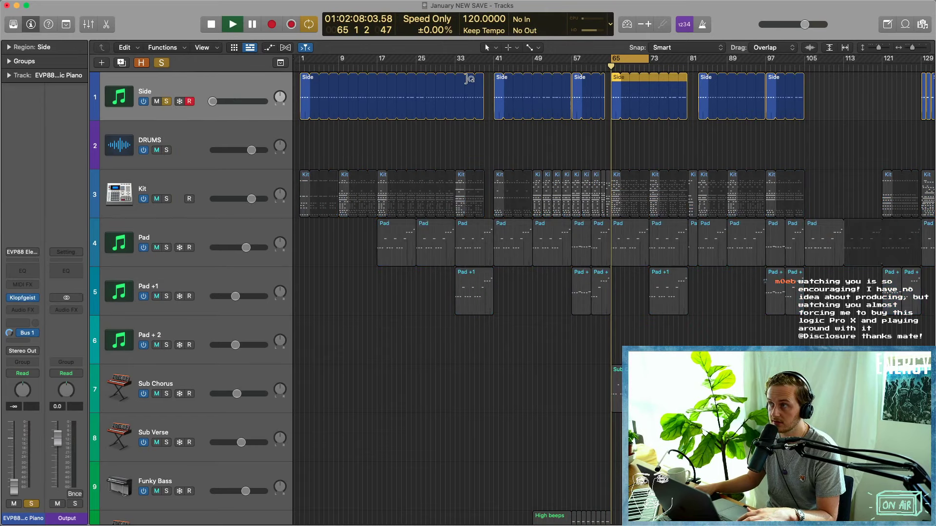
drag(244, 104, 213, 101)
key(space)
Open the first Side region's notes for examination, clear the note selection, and close the editor.
double_click(352, 100)
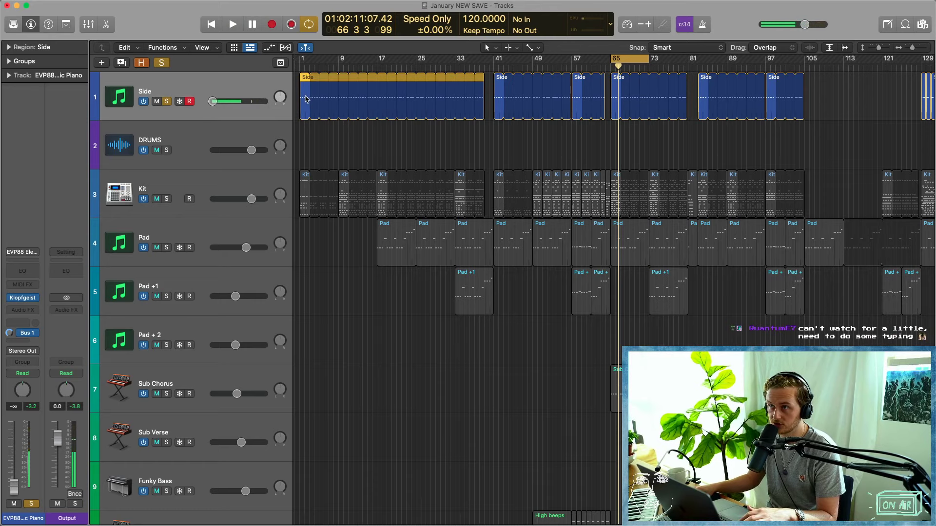
scroll(415, 363, up, 10)
scroll(415, 364, down, 6)
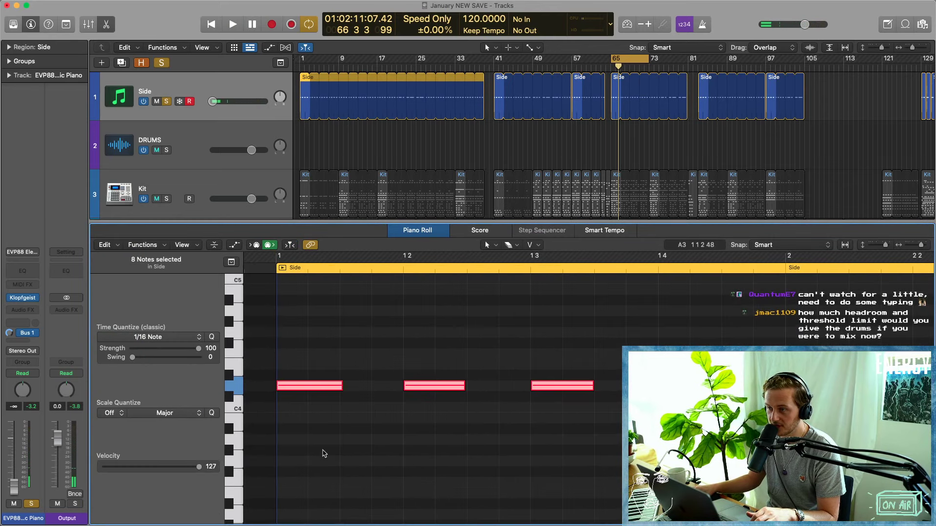
scroll(406, 424, down, 6)
click(406, 425)
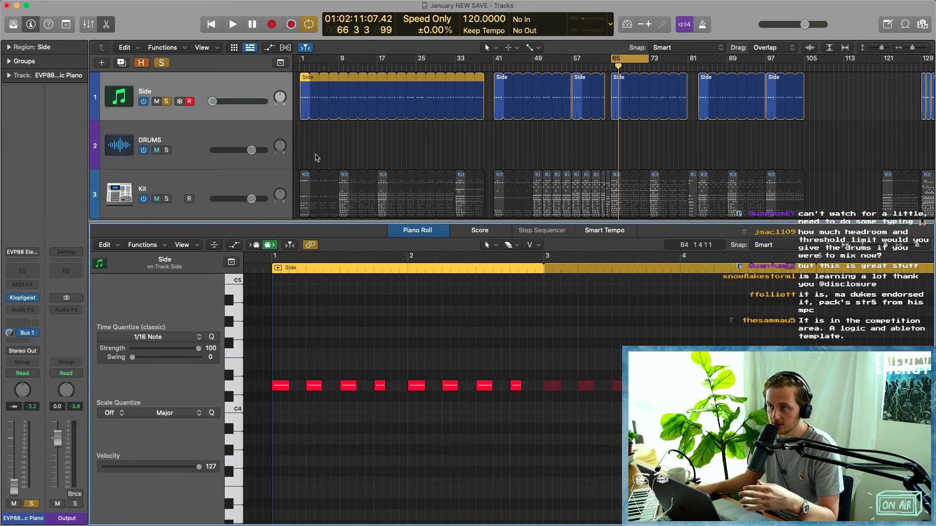
key(e)
click(400, 298)
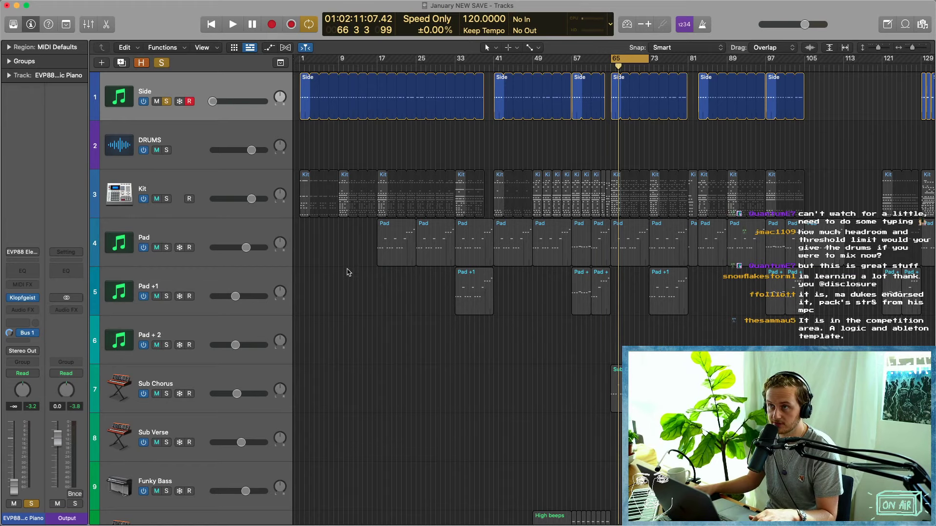
scroll(376, 161, down, 1)
scroll(375, 161, up, 2)
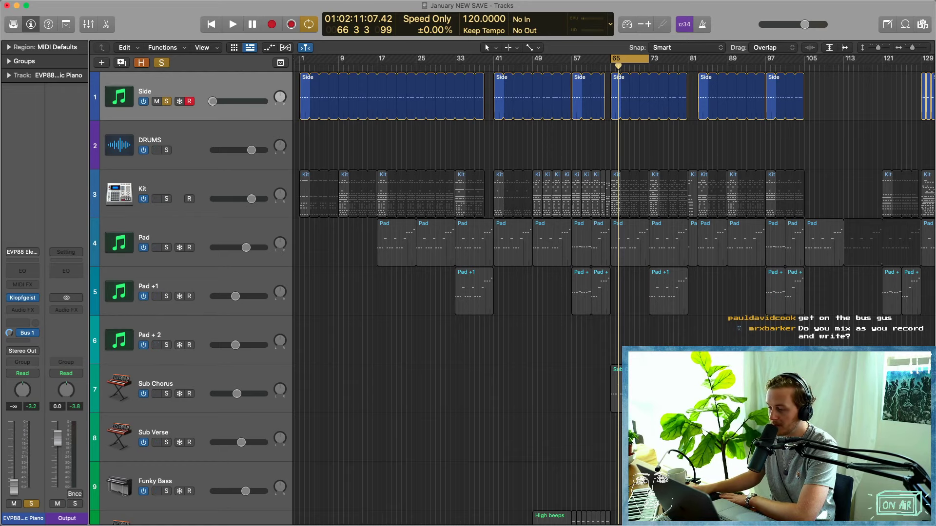
Unsolo Side, solo the Pad track, and play it with the cycle range set to bars 57–73.
key(s)
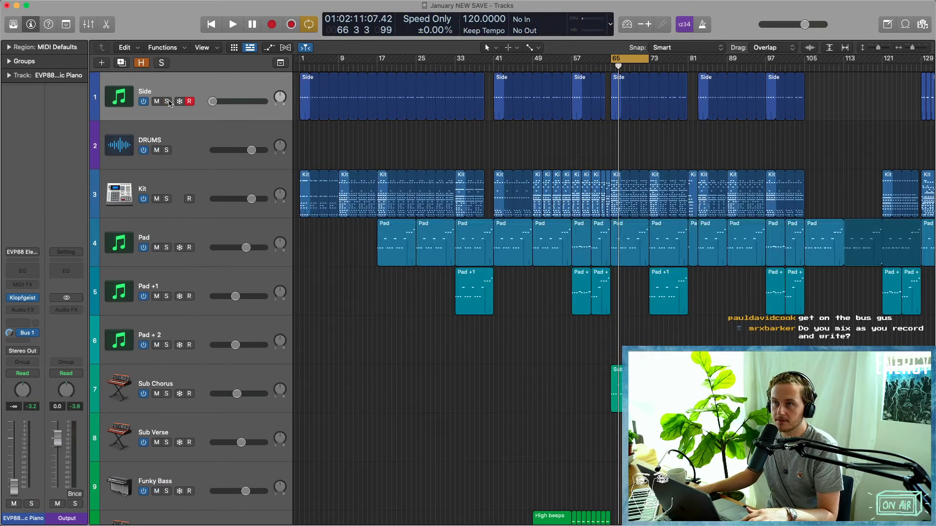
click(201, 177)
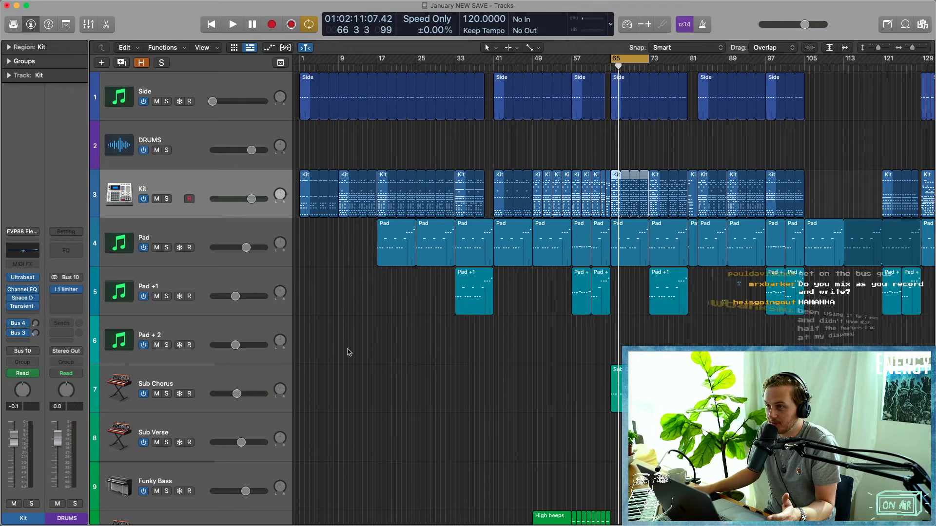
click(177, 226)
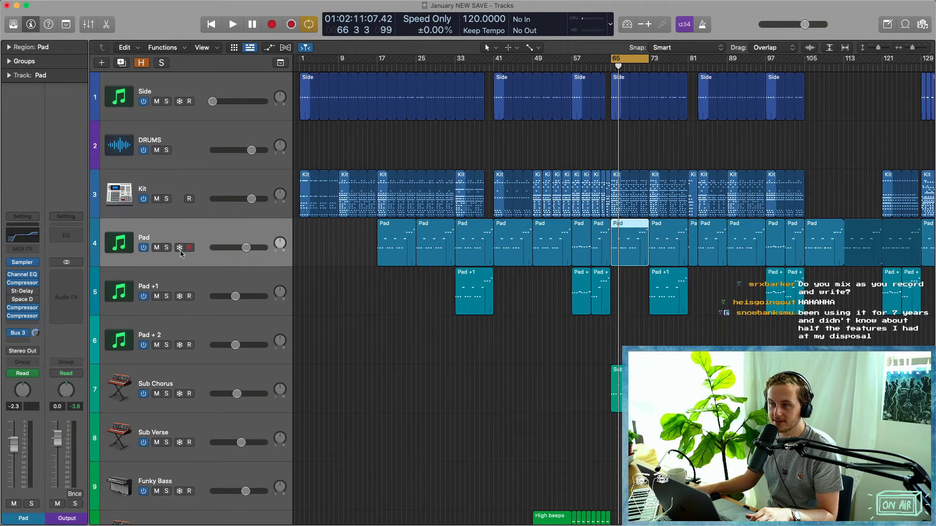
key(s)
key(space)
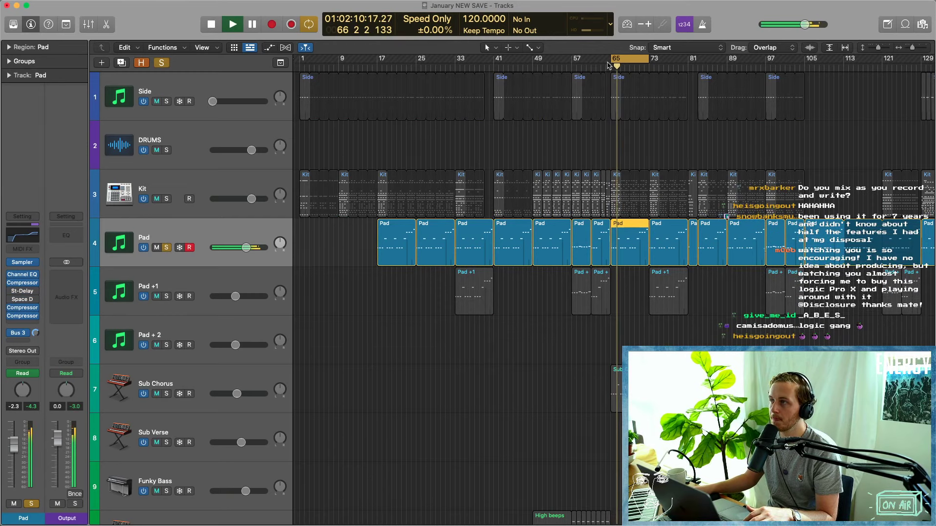
drag(611, 65, 572, 64)
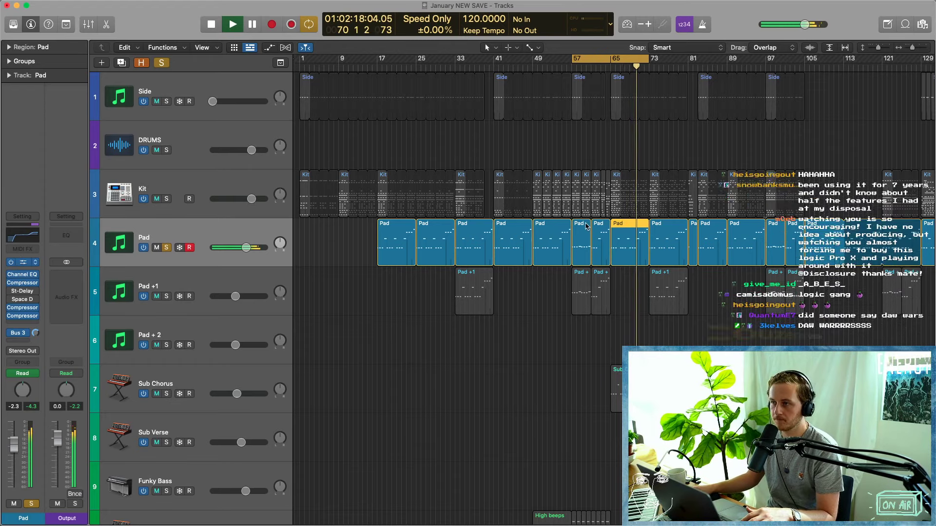
Open the Pad track's Sampler and shrink its window view to 75%, moving it clear of the later regions.
drag(663, 142, 559, 73)
click(657, 87)
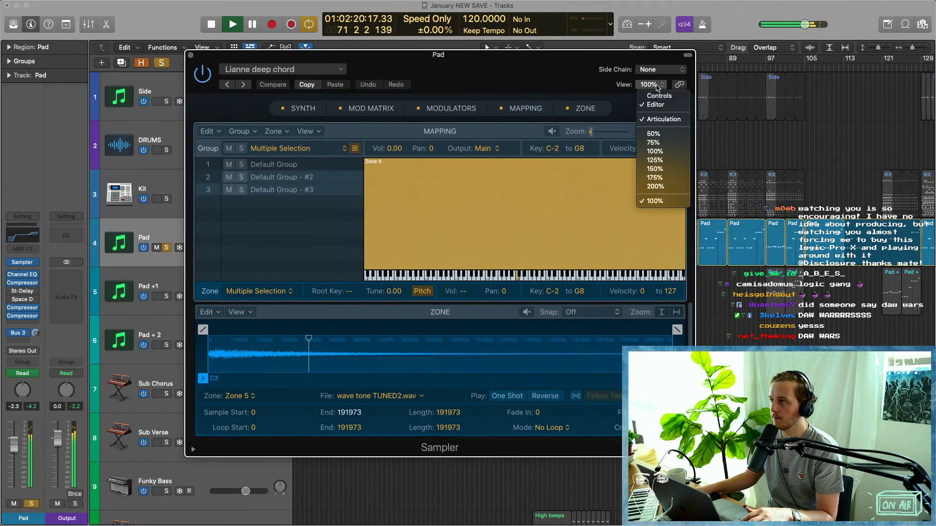
click(654, 151)
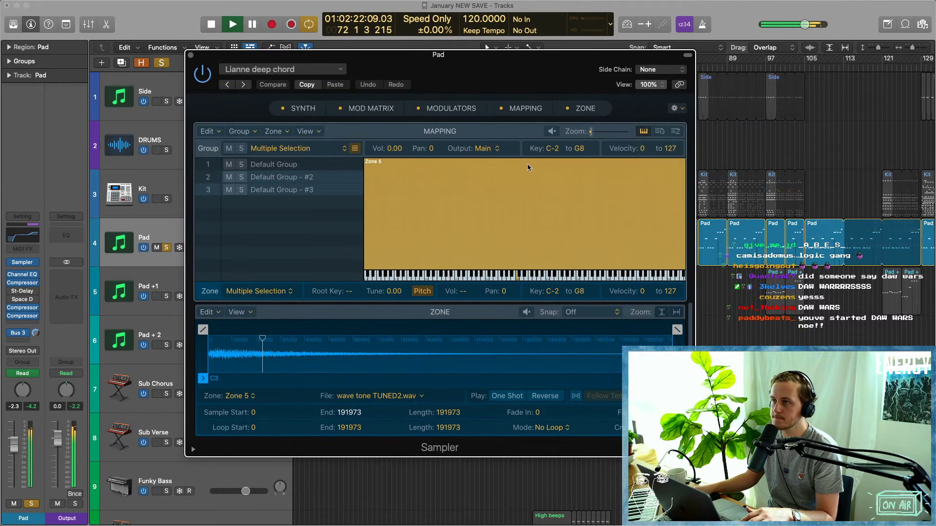
drag(433, 70, 378, 99)
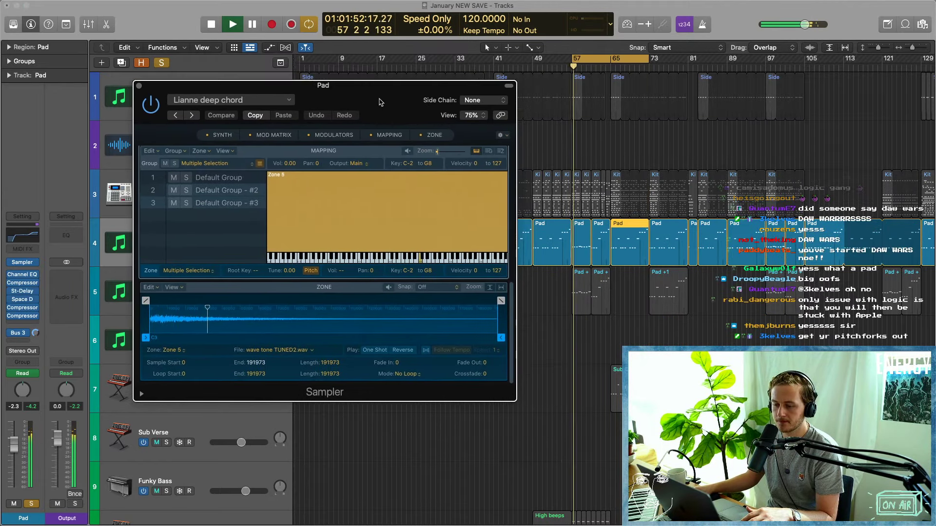
Examine the sample in each of the Pad Sampler's three groups during playback, ending on Default Group, and stop playback.
click(217, 176)
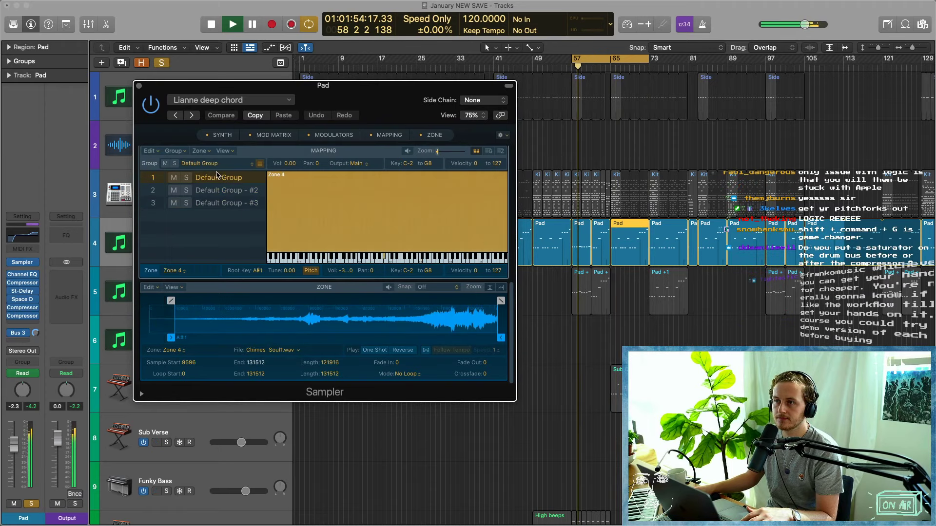
click(216, 190)
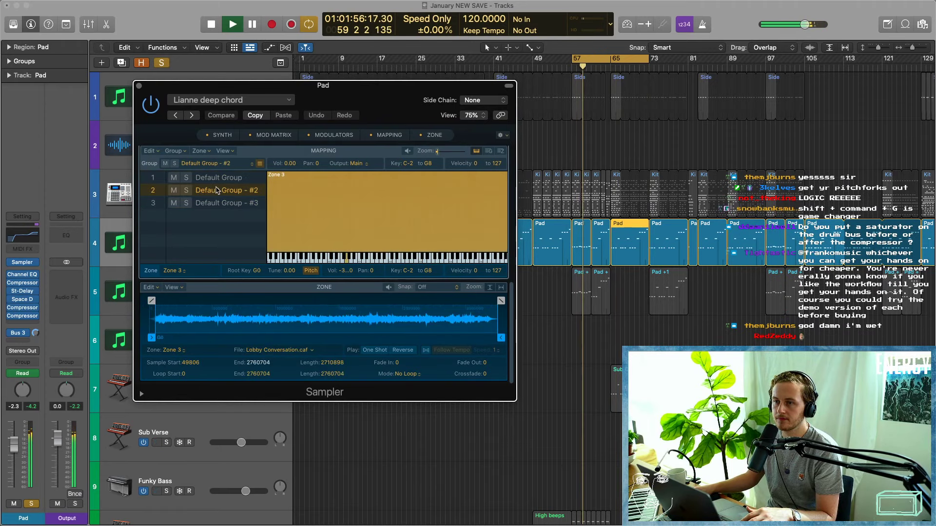
click(218, 205)
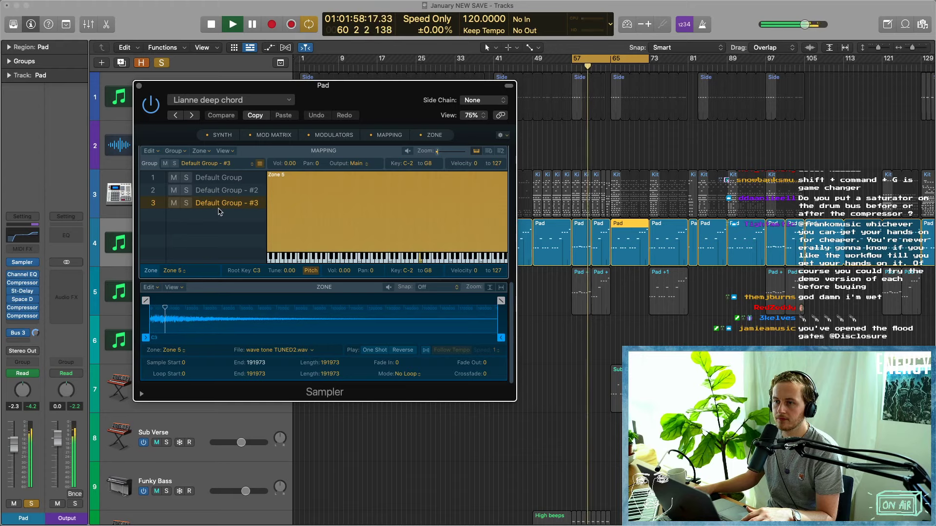
click(218, 191)
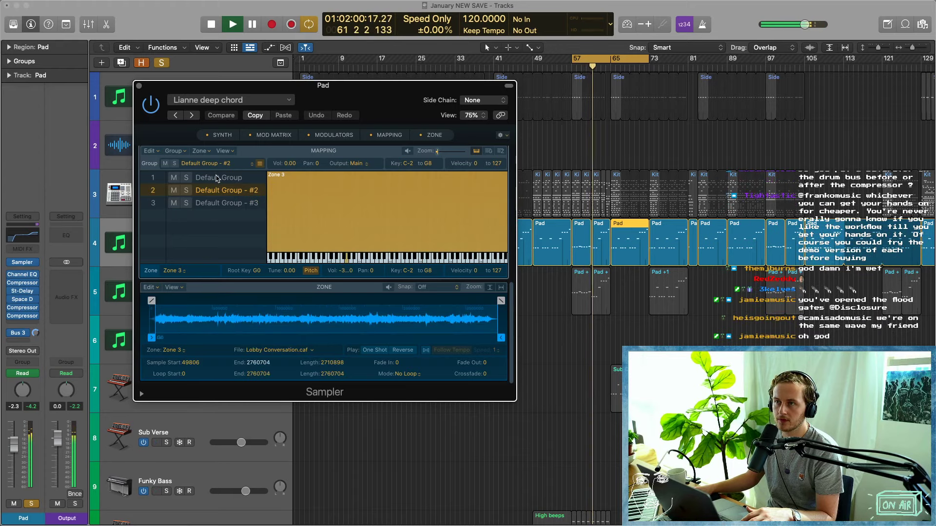
click(217, 178)
key(space)
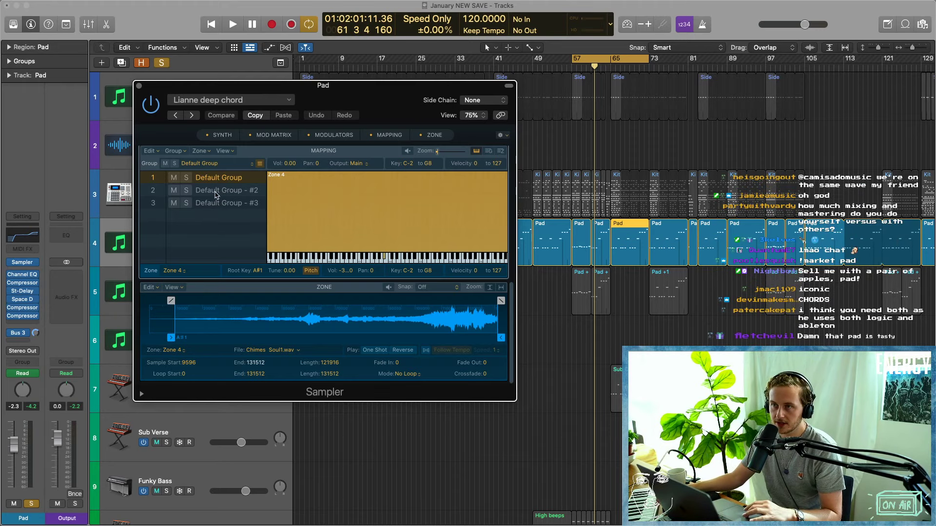
Select Default Group - #3 and mute the other two groups to hear wave tone TUNED2.wav alone.
click(217, 203)
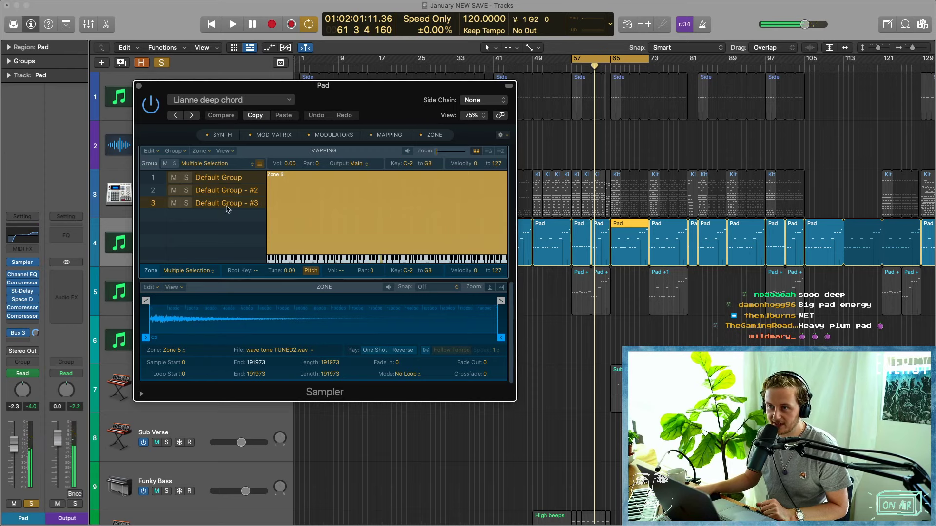
click(227, 213)
click(227, 204)
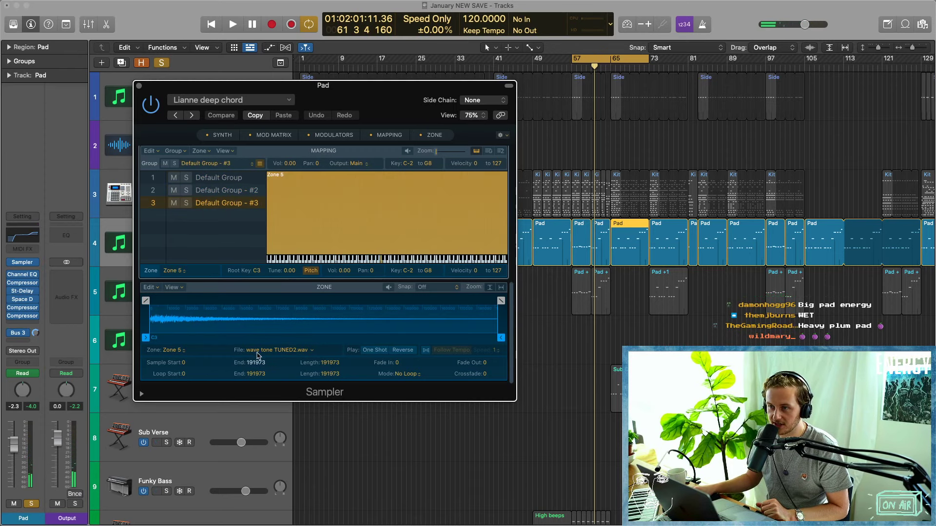
click(174, 191)
click(174, 178)
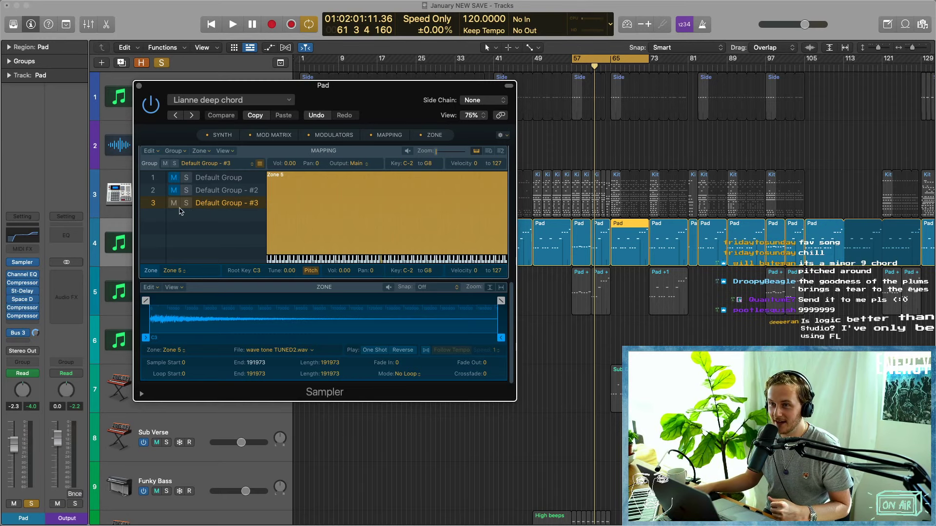
Audition Lobby Conversation.caf in Default Group - #2 and Chimes Soul1.wav in Default Group separately by switching the group mutes.
click(228, 191)
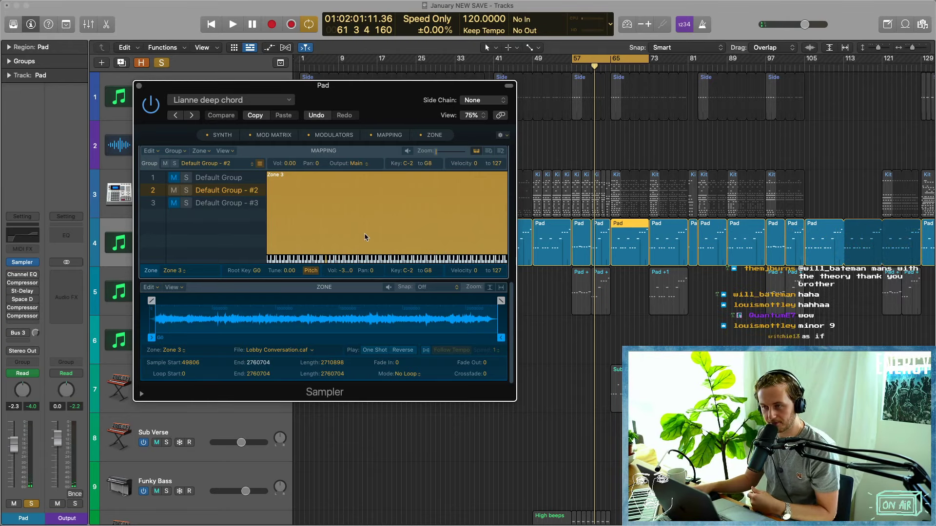
click(174, 190)
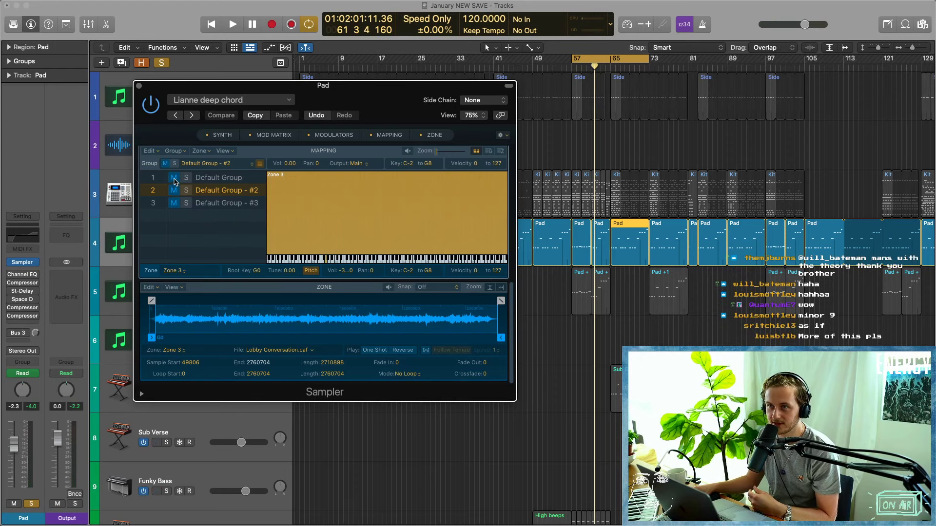
click(175, 180)
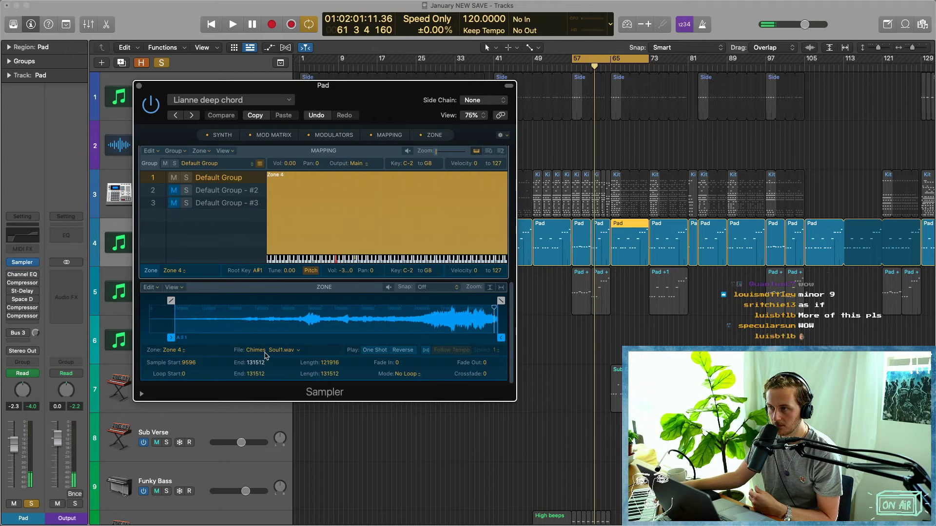
Toggle Reverse on and back off for the Chimes Soul1.wav zone, and unmute Default Group - #2 and #3.
click(409, 351)
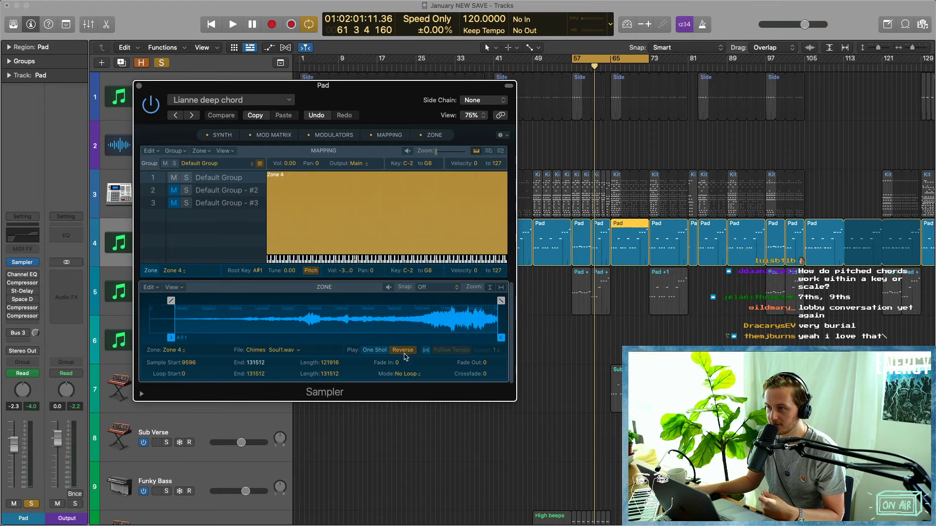
click(402, 350)
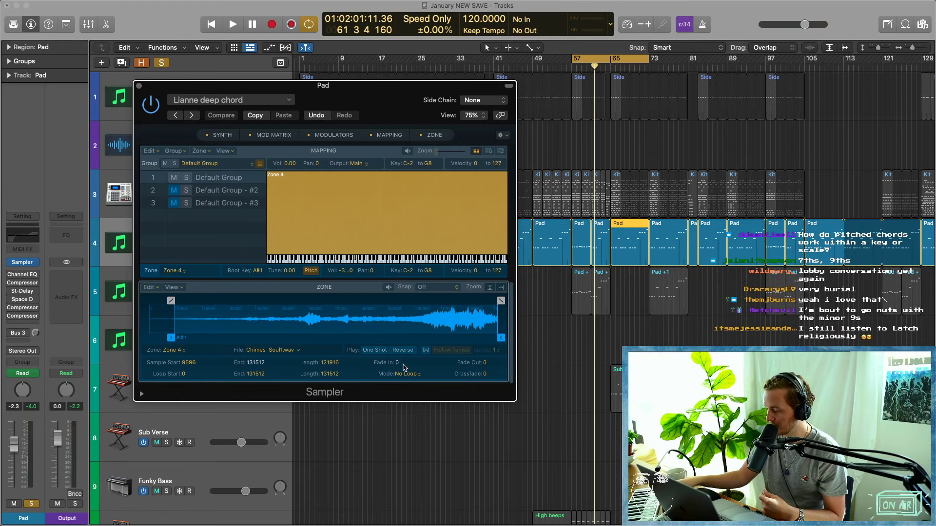
click(175, 191)
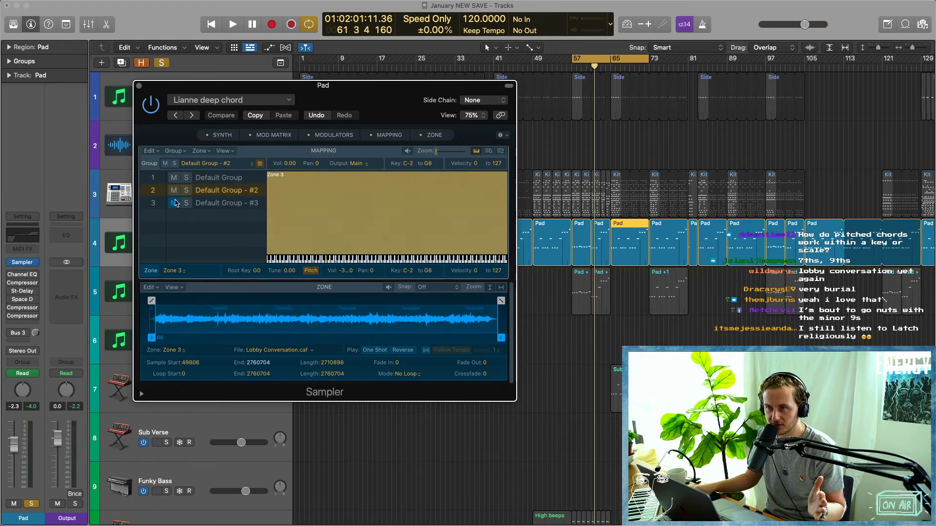
click(177, 204)
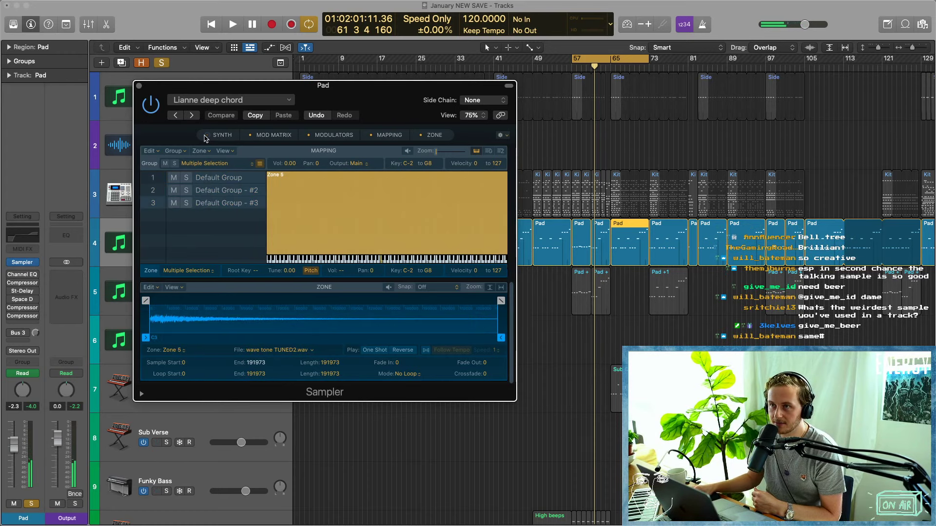
In the Sampler's synth and modulator settings, try a 0 ms attack on ENV 1 AMP and lengthen it to about 3546 ms.
click(223, 135)
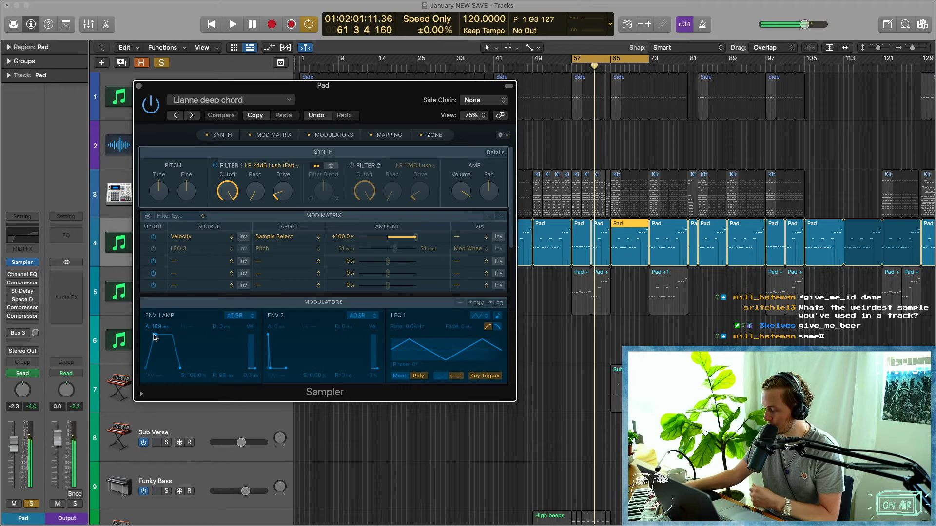
drag(154, 337, 136, 336)
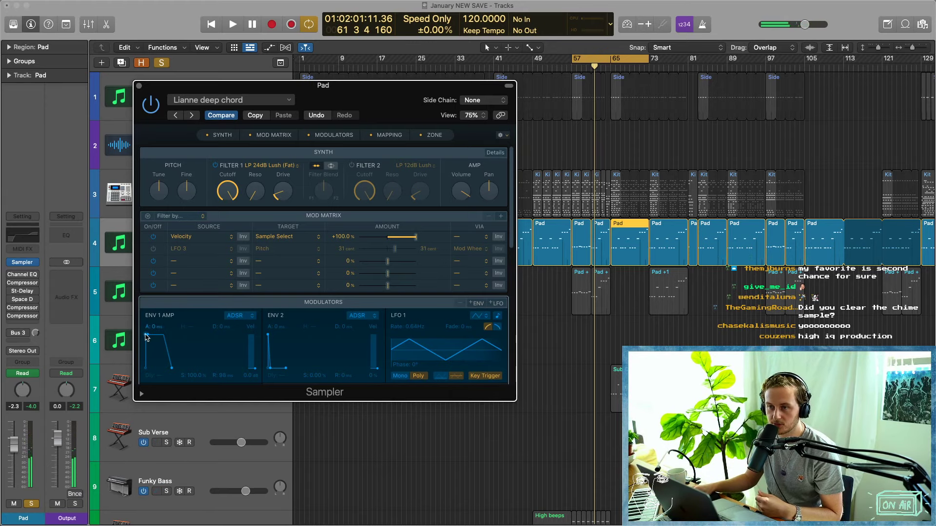
drag(147, 336, 166, 336)
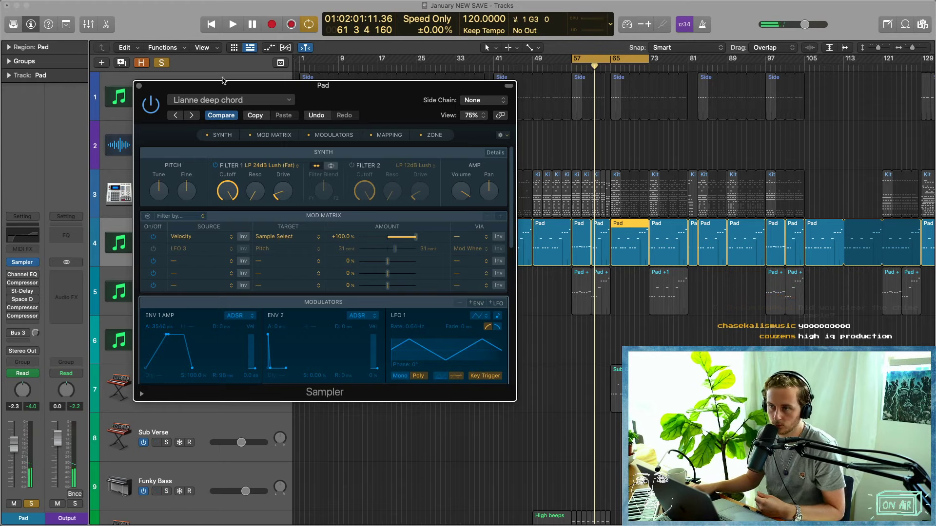
Revert the Sampler's attack edit to the saved Lianne deep chord settings, close the instrument and deselect the regions.
click(227, 117)
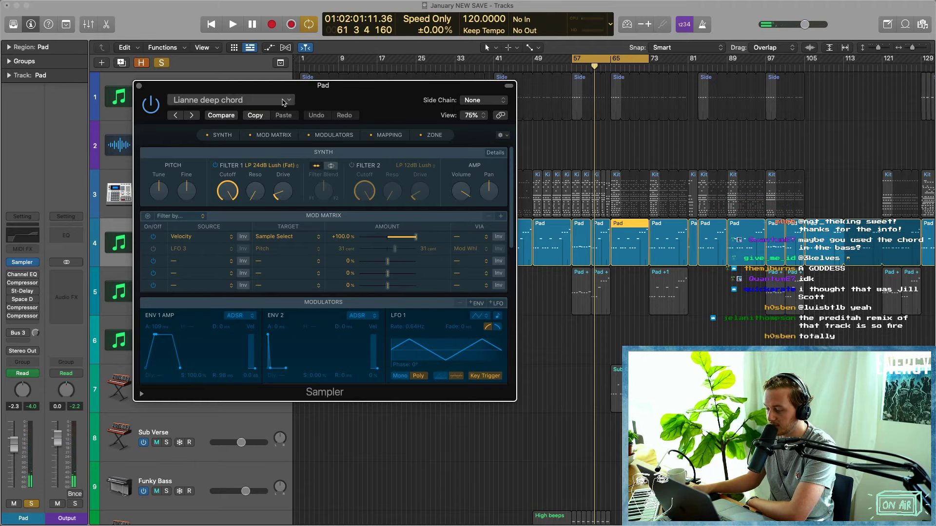
mouse_move(356, 96)
mouse_down()
mouse_move(345, 125)
mouse_move(332, 128)
mouse_move(338, 99)
mouse_up()
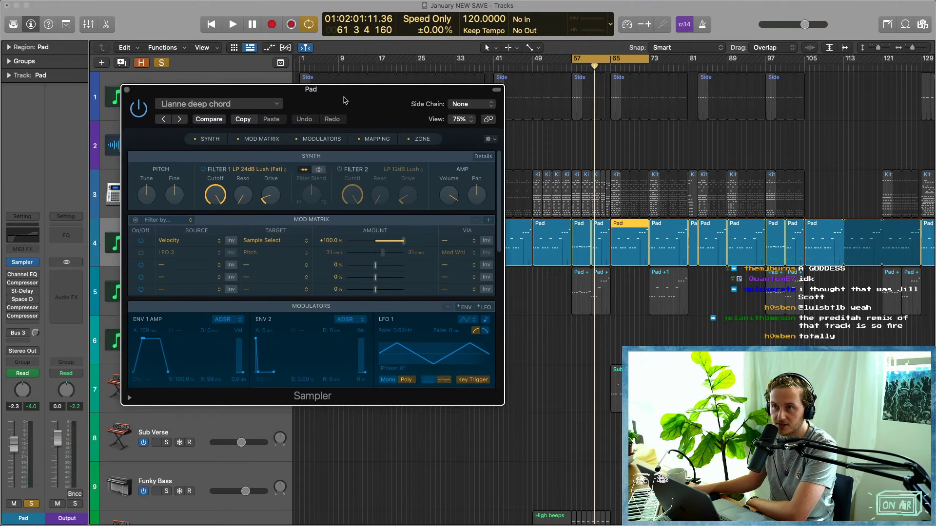
click(122, 89)
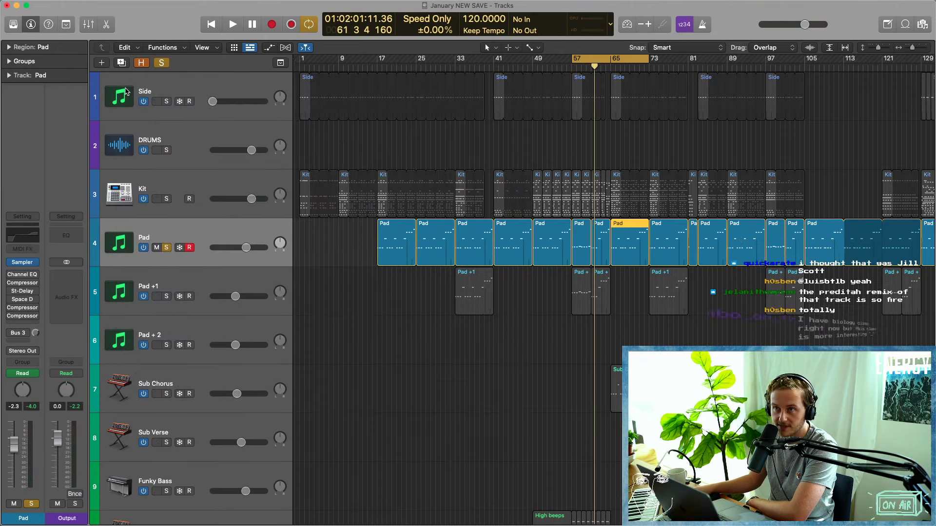
click(383, 347)
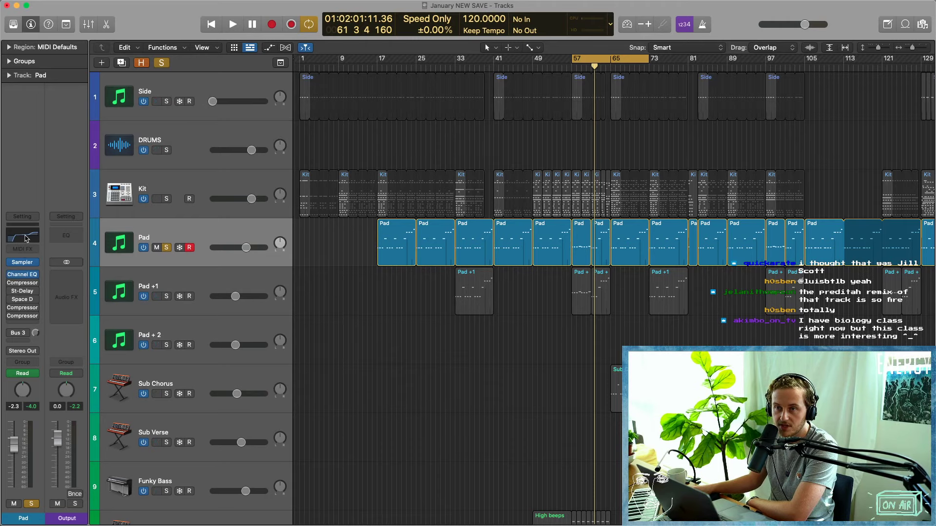
Inspect the Pad channel's Channel EQ curve and its first Compressor's settings, closing each plug-in after viewing.
click(27, 237)
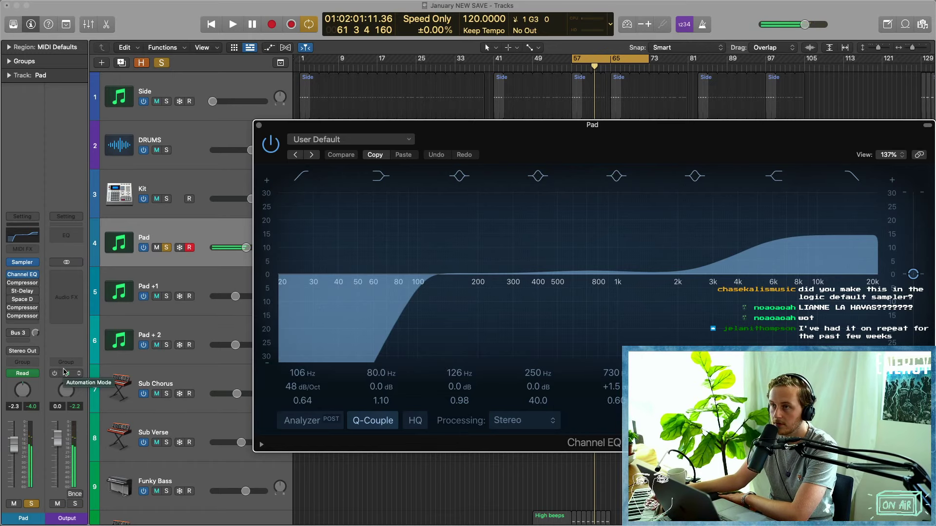
click(260, 126)
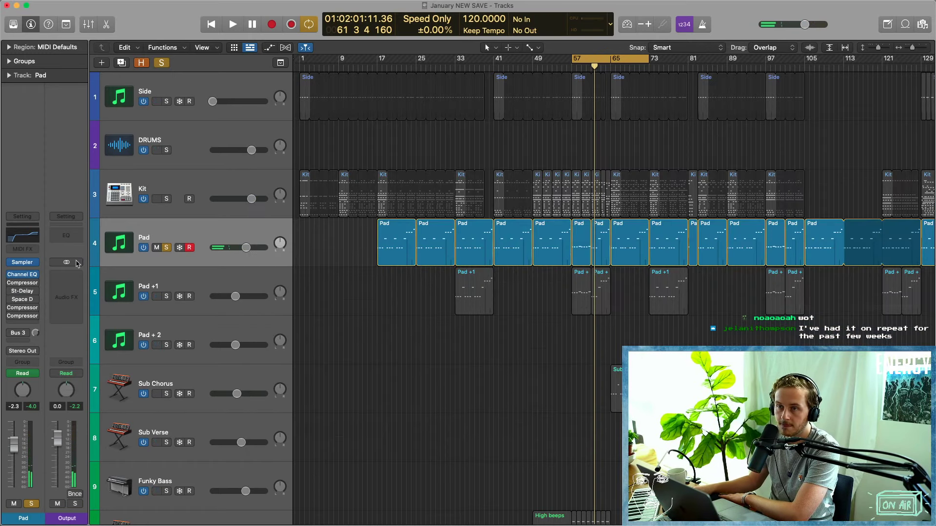
click(24, 284)
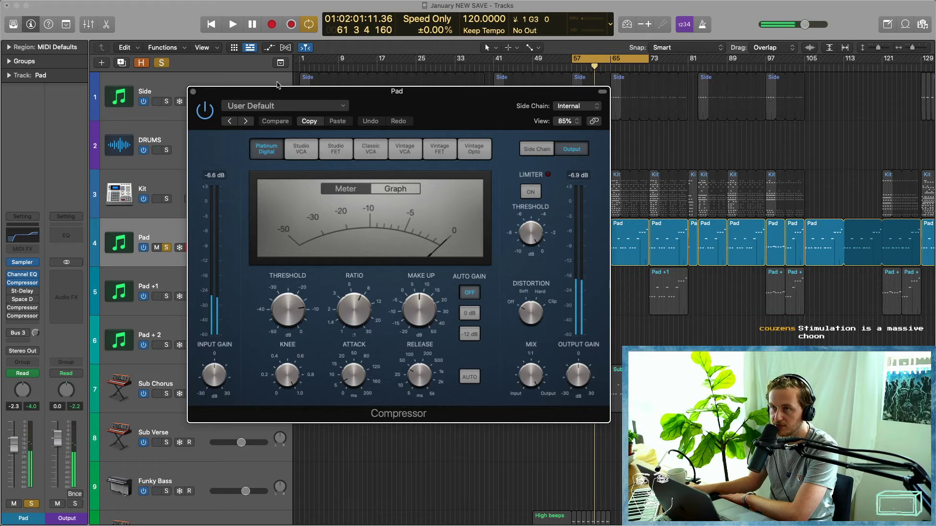
click(193, 92)
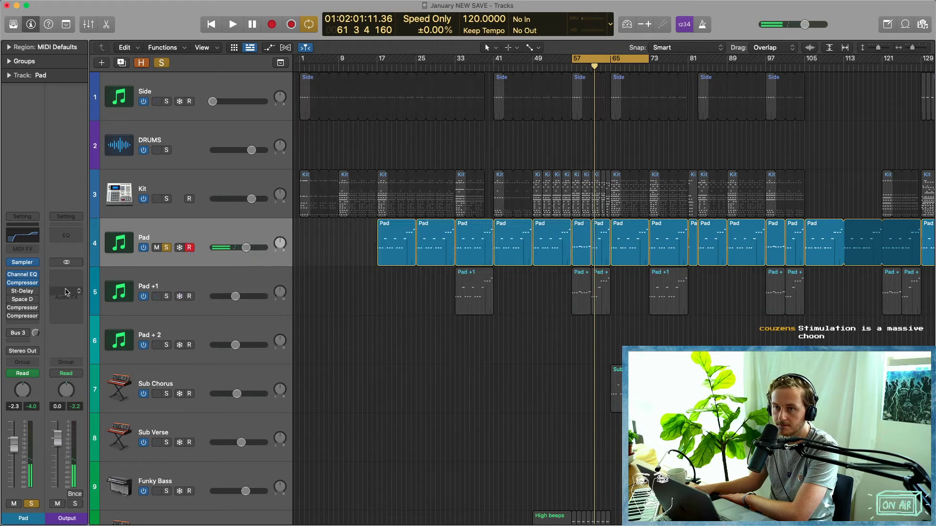
Inspect the Pad channel's Stereo Delay and Space Designer reverb settings, and close both plug-ins.
click(22, 291)
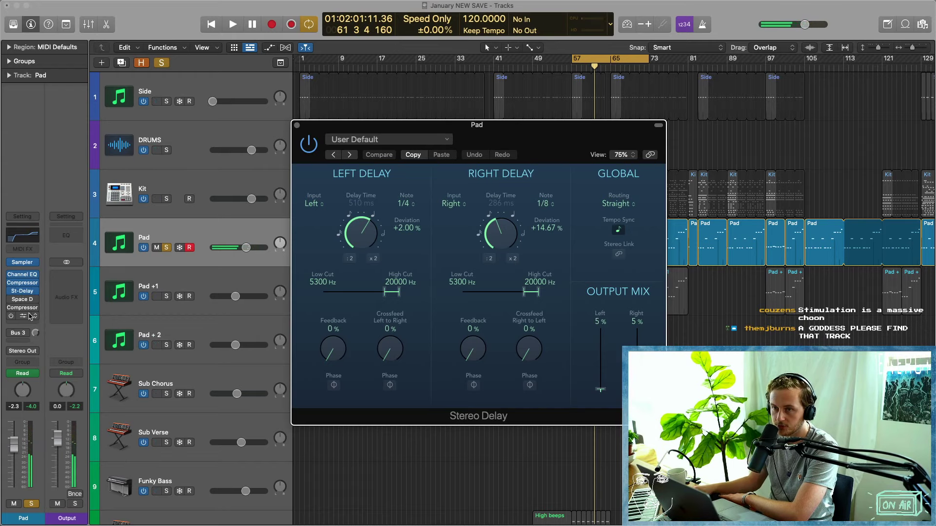
click(23, 299)
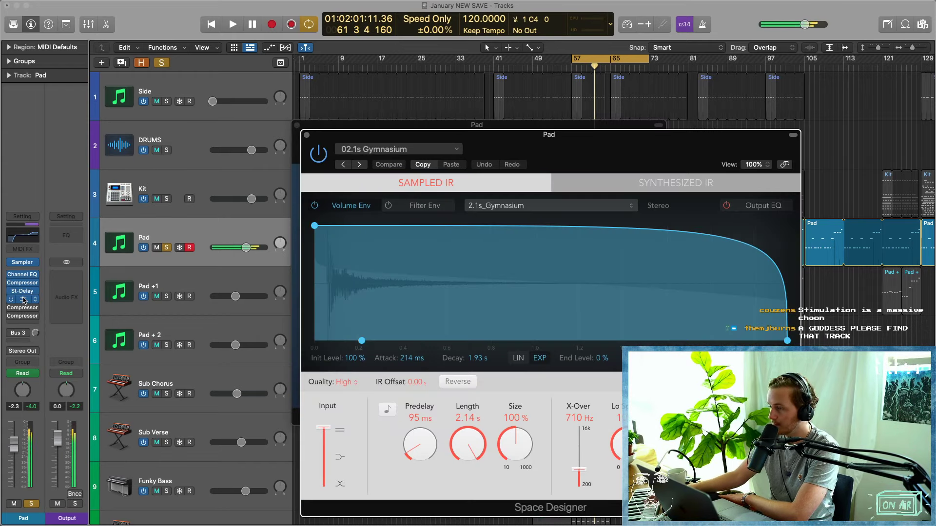
click(306, 135)
click(296, 125)
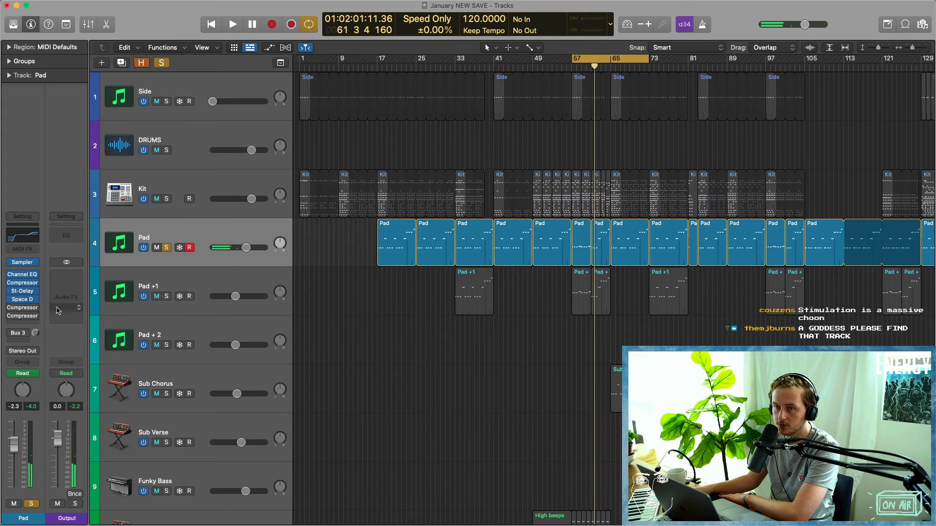
Compare the Pad channel's two side-chained compressors, keyed from Bus 7 and Bus 1, and leave only the Bus 1 one open.
click(23, 309)
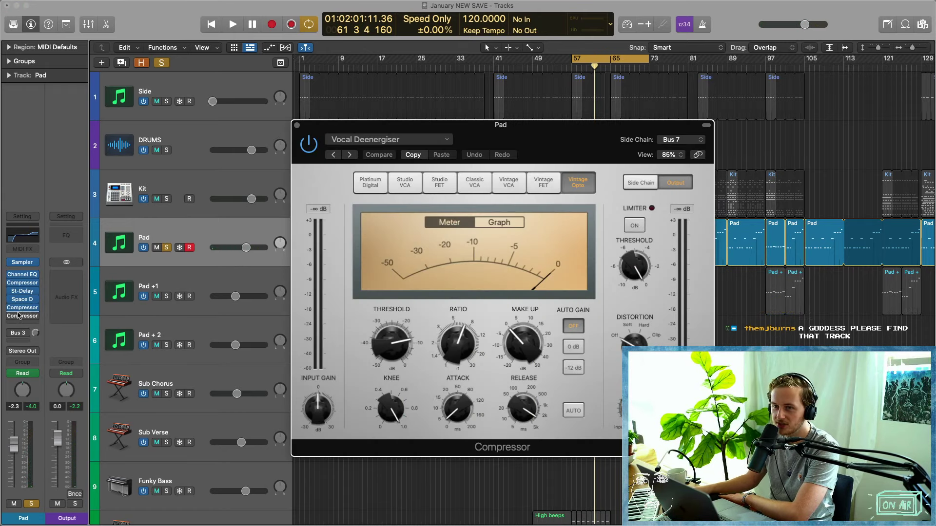
drag(450, 132, 243, 55)
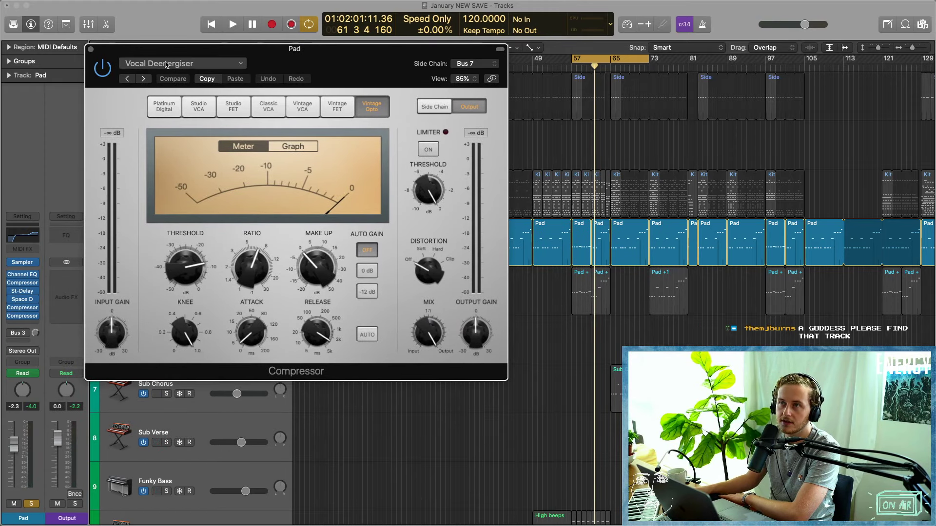
click(23, 309)
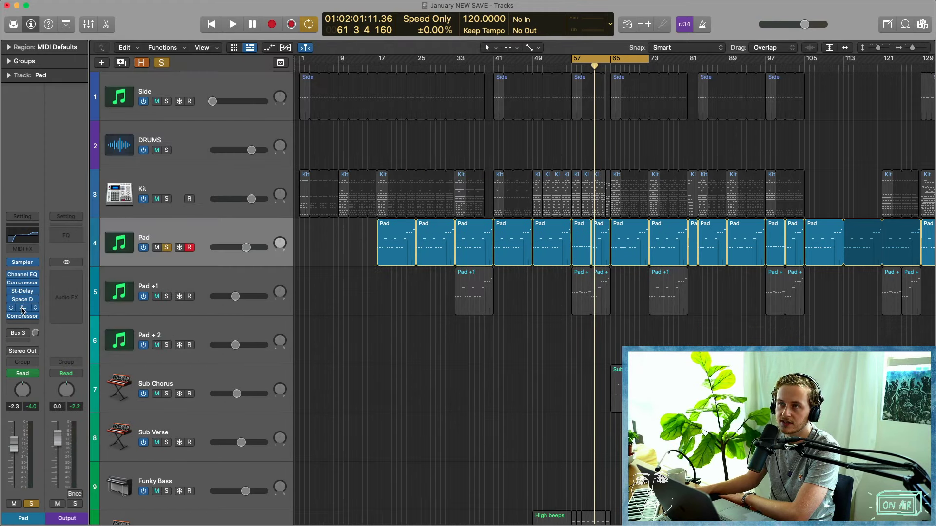
click(23, 309)
drag(484, 146, 448, 170)
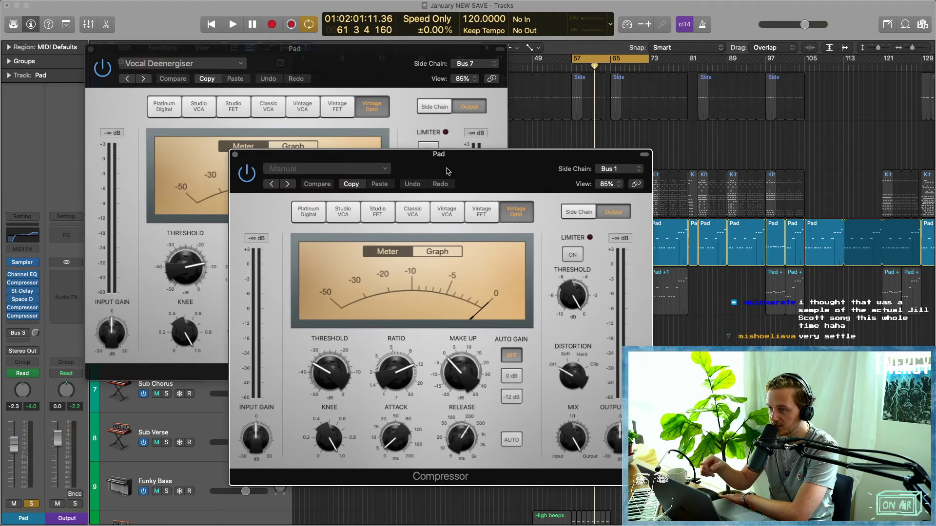
click(91, 48)
Solo the Side track and temporarily the Kit to hear the Bus 1 side-chained pad, stop playback and close the compressor.
click(166, 101)
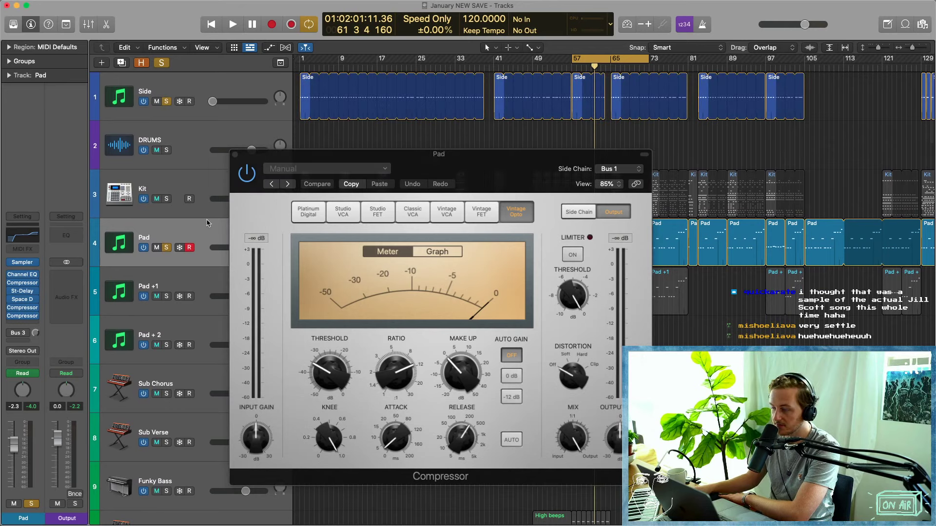
key(space)
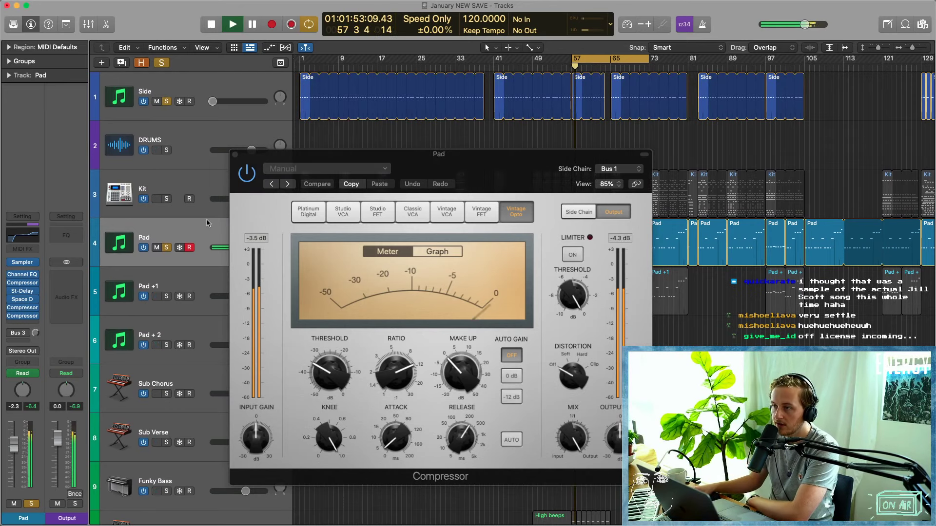
click(167, 199)
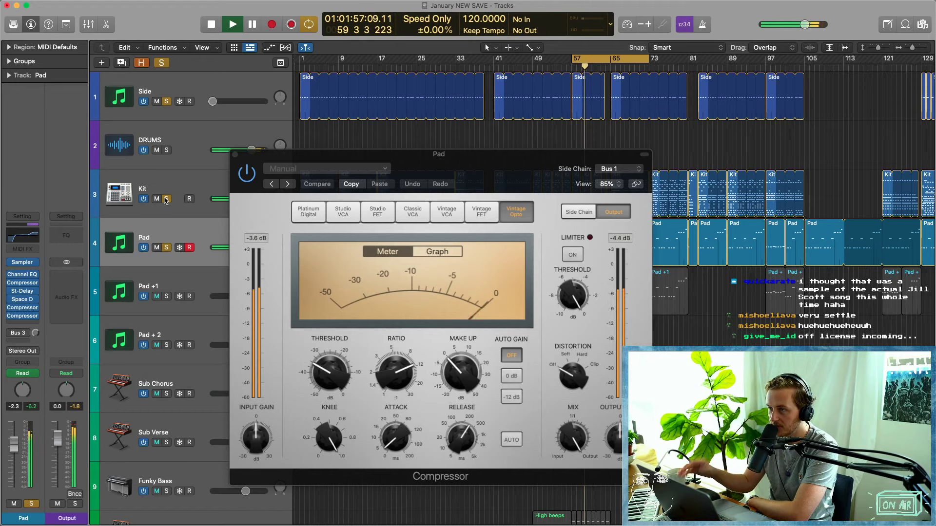
scroll(160, 184, left, 1)
key(space)
click(235, 154)
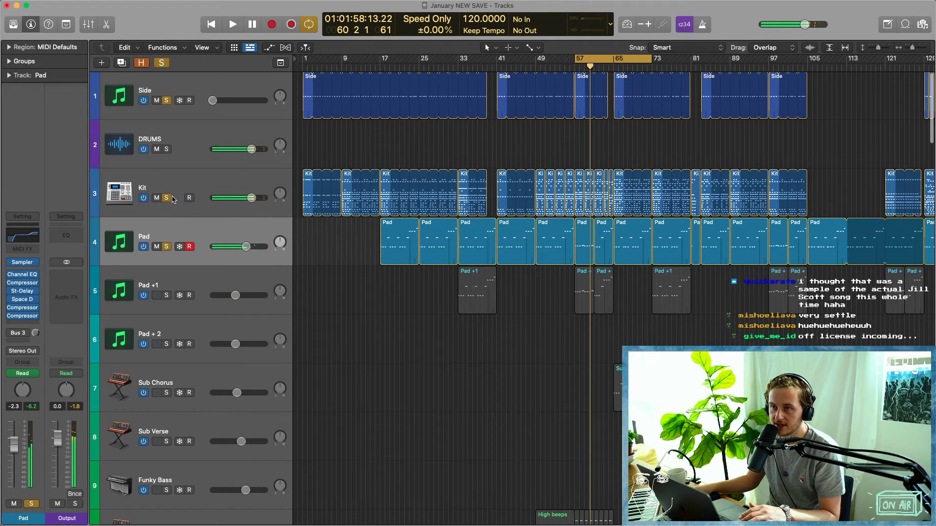
click(166, 198)
Examine the Vocal Deenergiser compressor's side-chain sources and release, keeping Bus 7 selected, and close the plug-in.
click(34, 309)
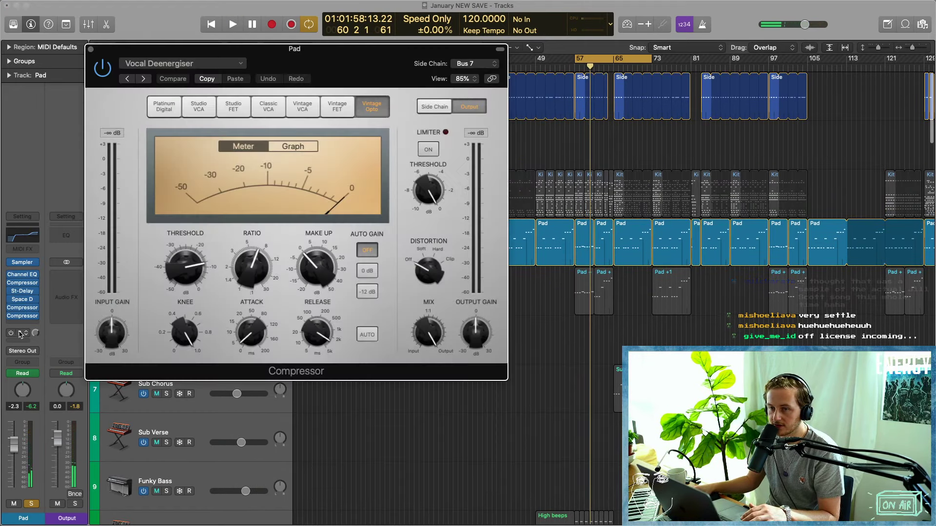
drag(153, 48, 214, 129)
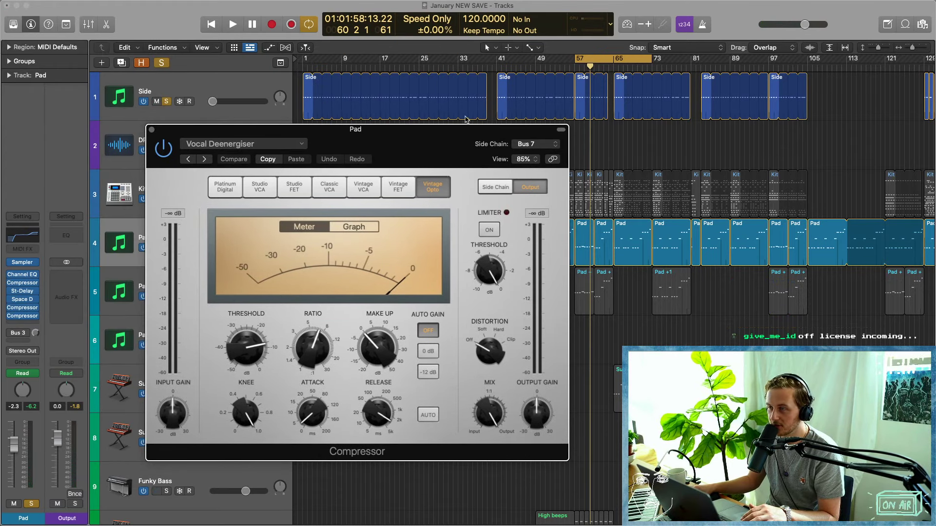
click(524, 145)
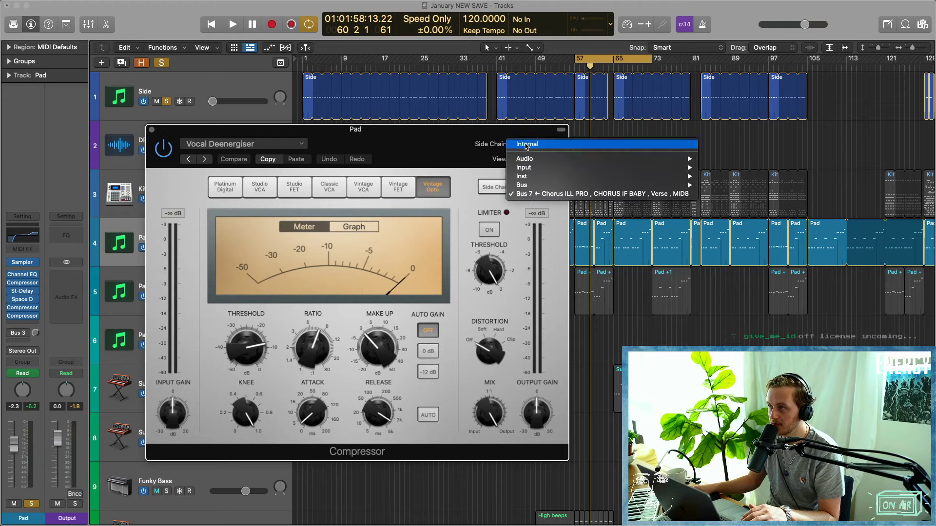
click(573, 195)
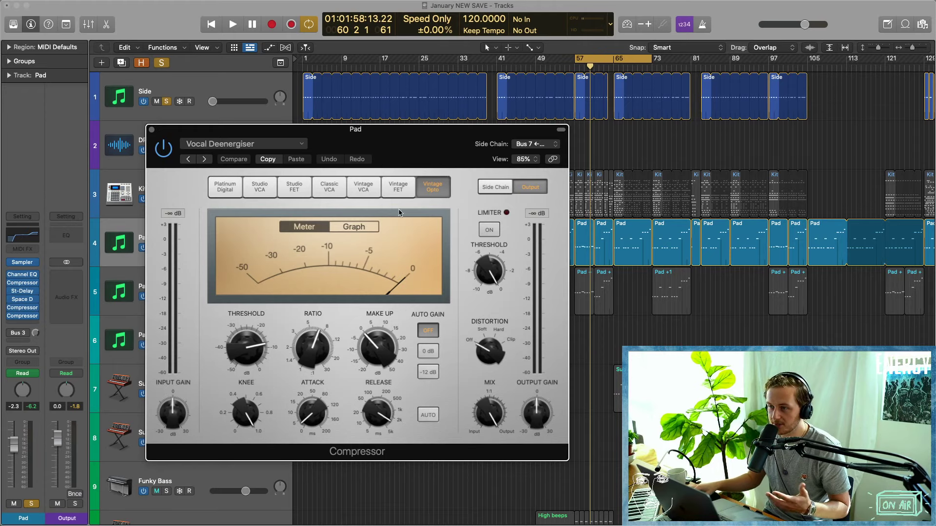
mouse_move(397, 399)
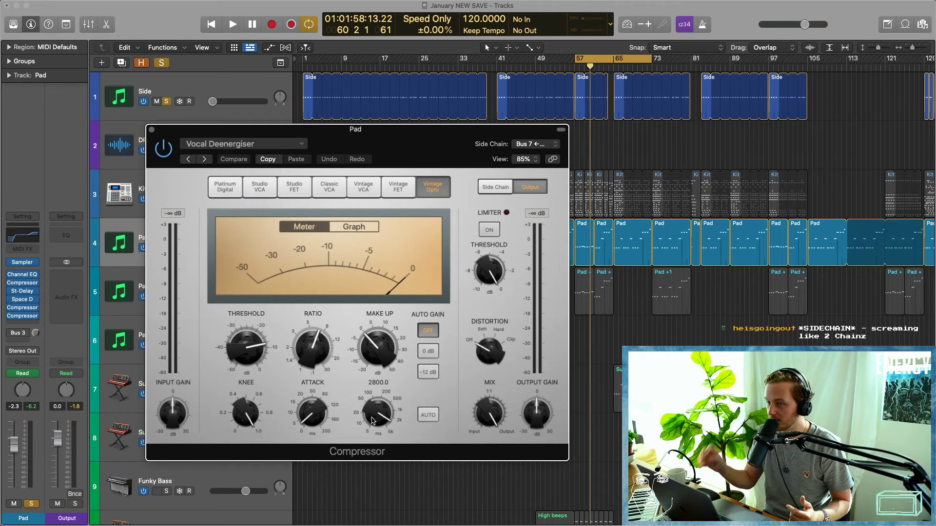
click(151, 131)
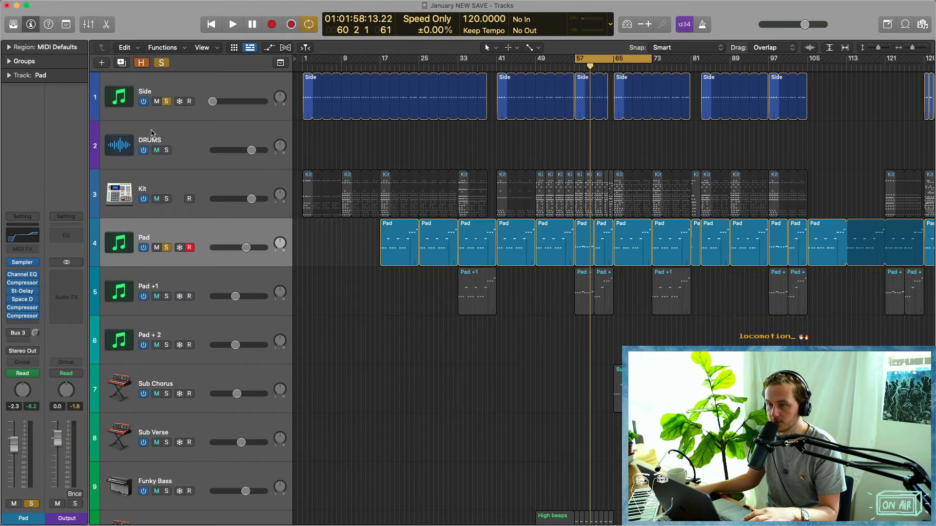
Locate the vocal tracks and inspect the channel routing and sends of the Pre and VOX DELAY tracks.
scroll(302, 331, down, 15)
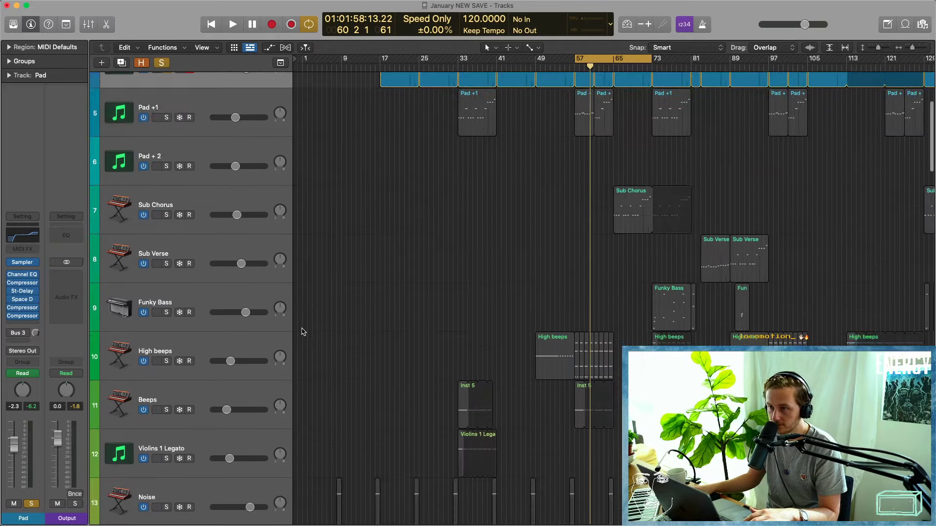
scroll(303, 329, down, 5)
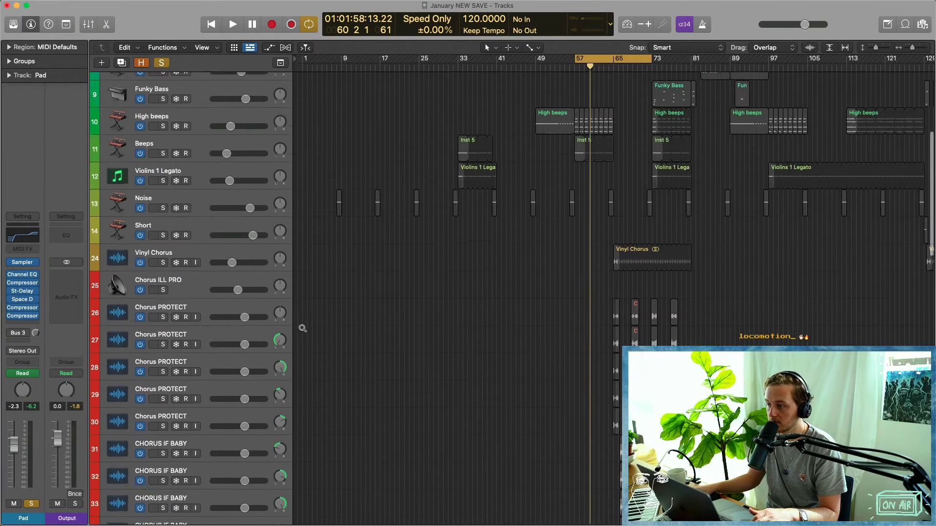
click(209, 401)
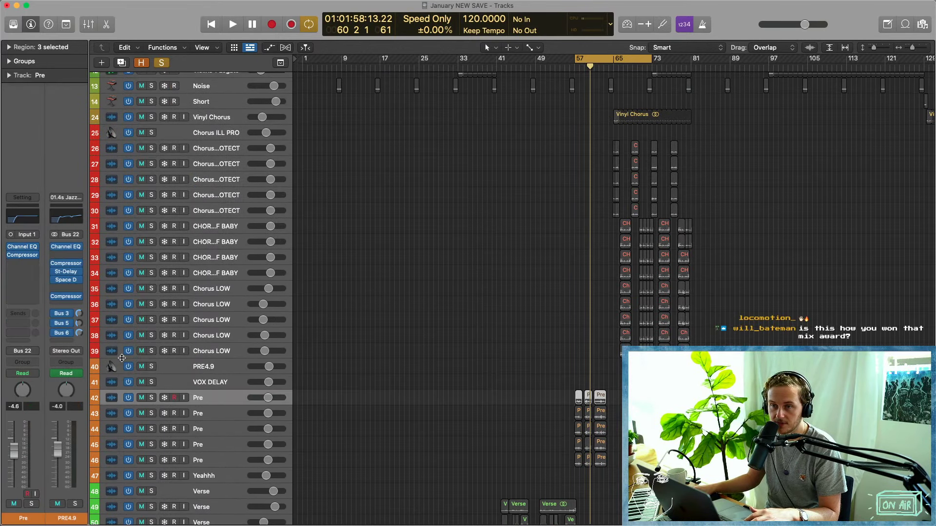
click(226, 383)
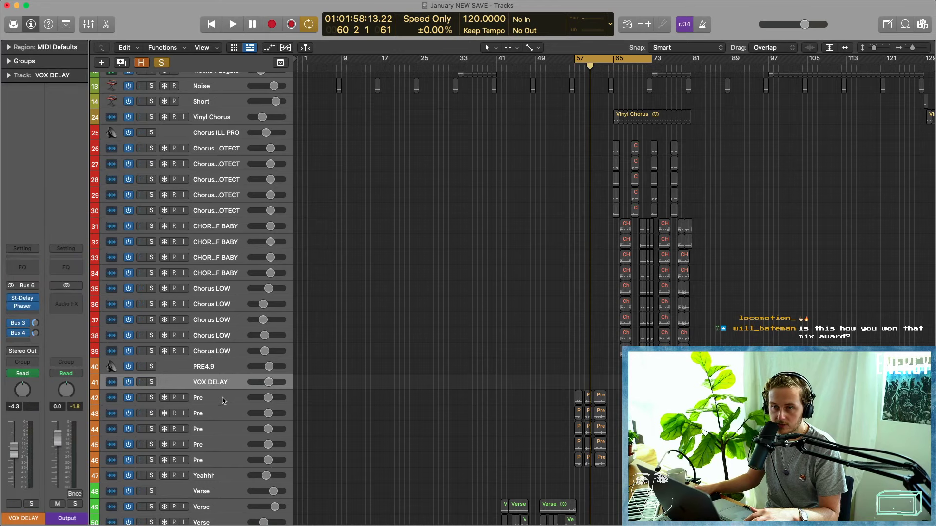
click(224, 400)
Set the cycle range to bars 65 to 81, solo the Chorus ILL PRO bus, and play the chorus vocals.
drag(648, 66, 687, 66)
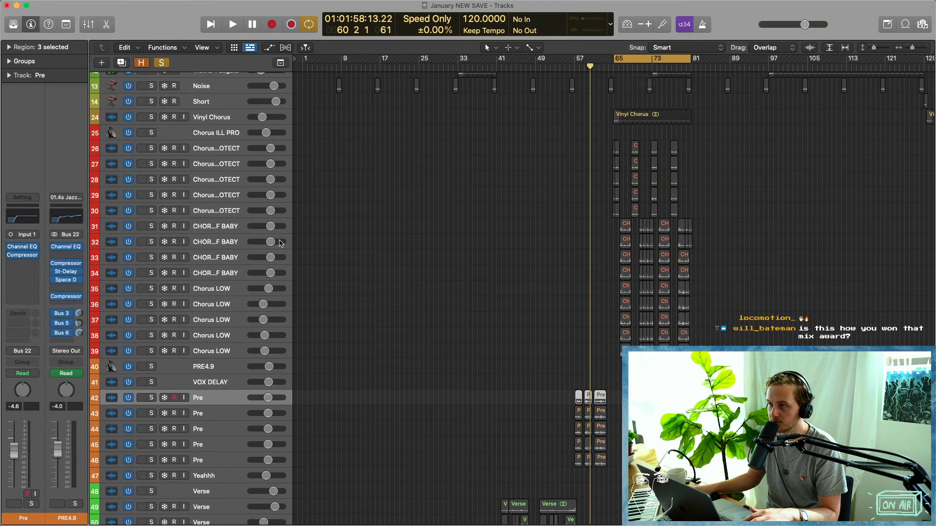
click(210, 166)
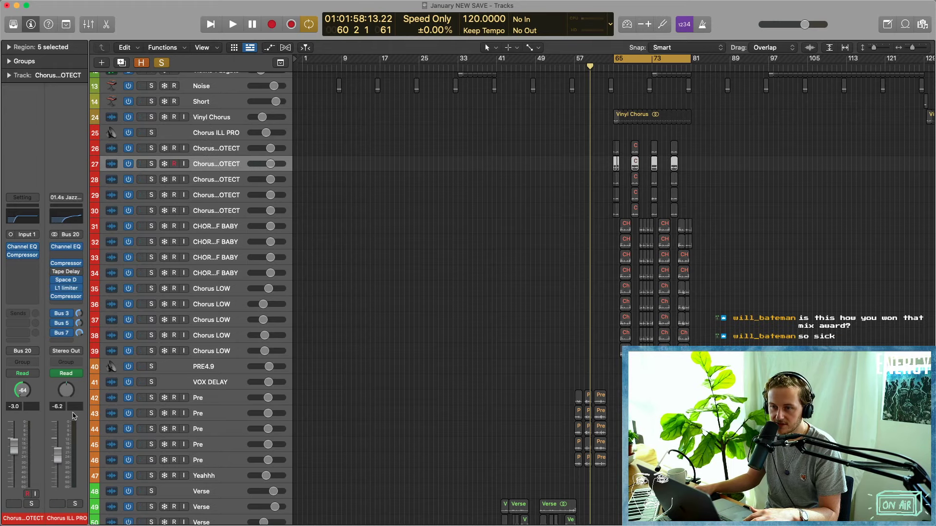
click(75, 504)
key(shift+Return)
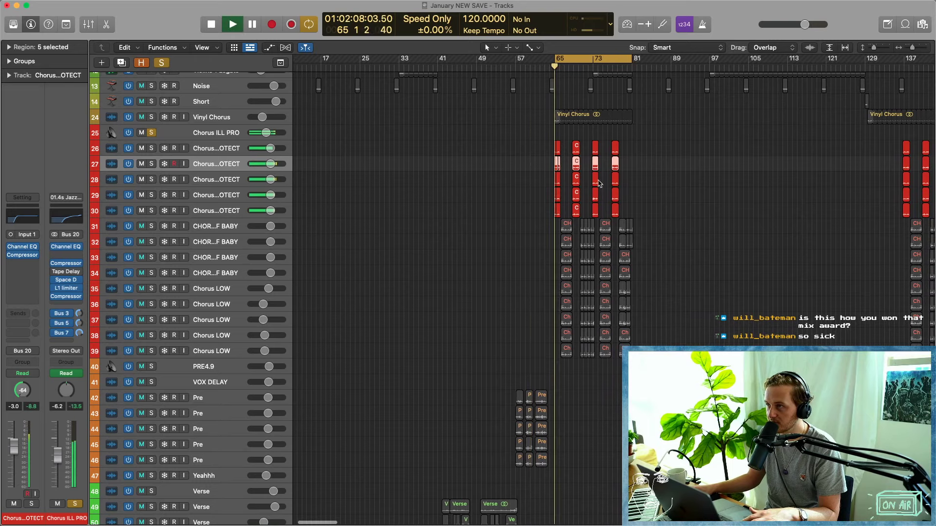
Open the Pad track's Bus 7 side-chained compressor and play the chorus to observe its gain reduction against the vocals.
scroll(353, 242, up, 5)
scroll(353, 243, up, 2)
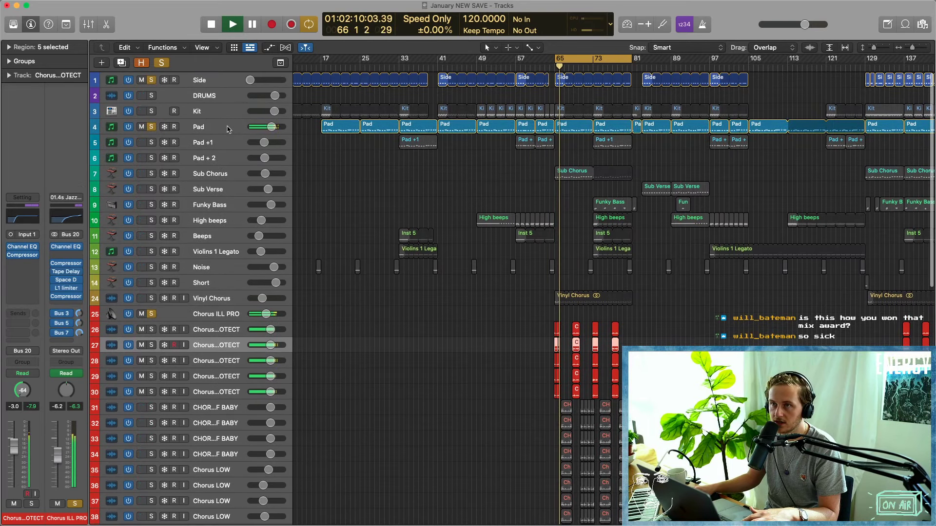
click(227, 127)
key(space)
click(17, 315)
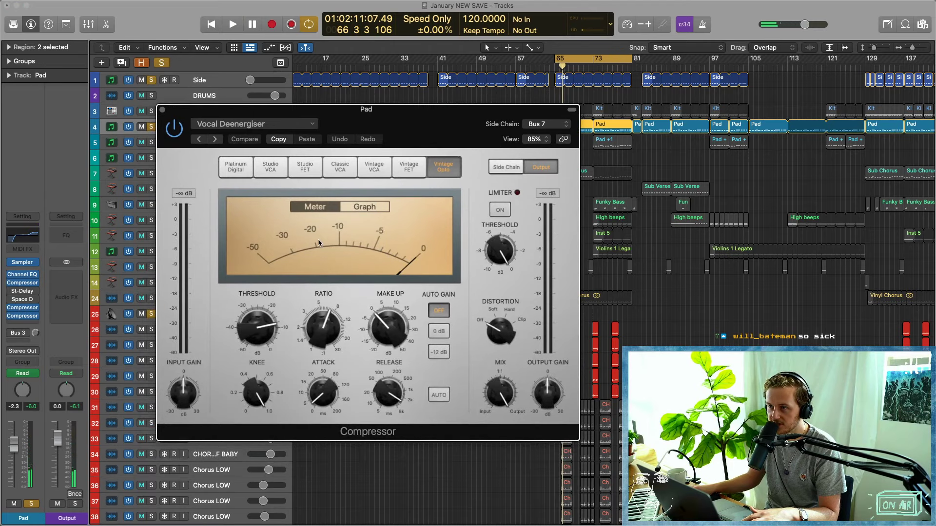
key(space)
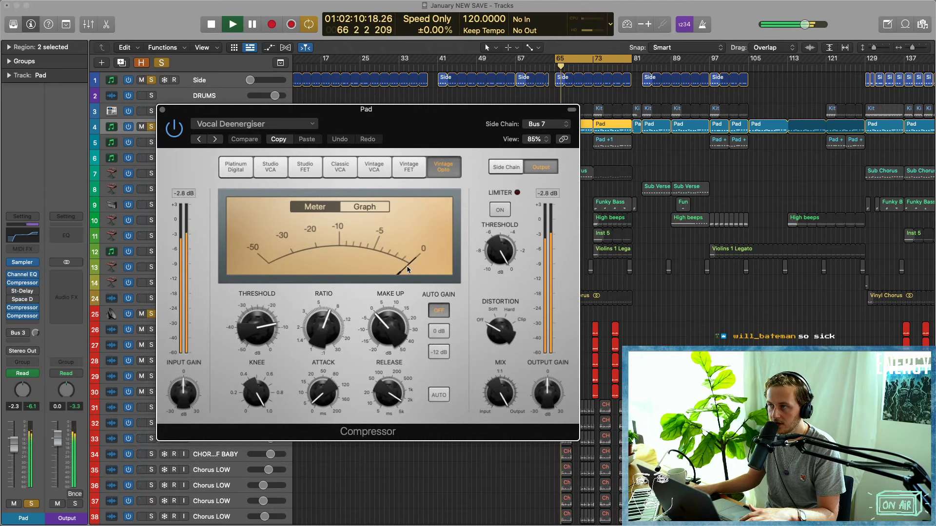
Check the first Chorus LOW track's channel strip while the chorus vocals play, and close the Pad's compressor.
click(235, 473)
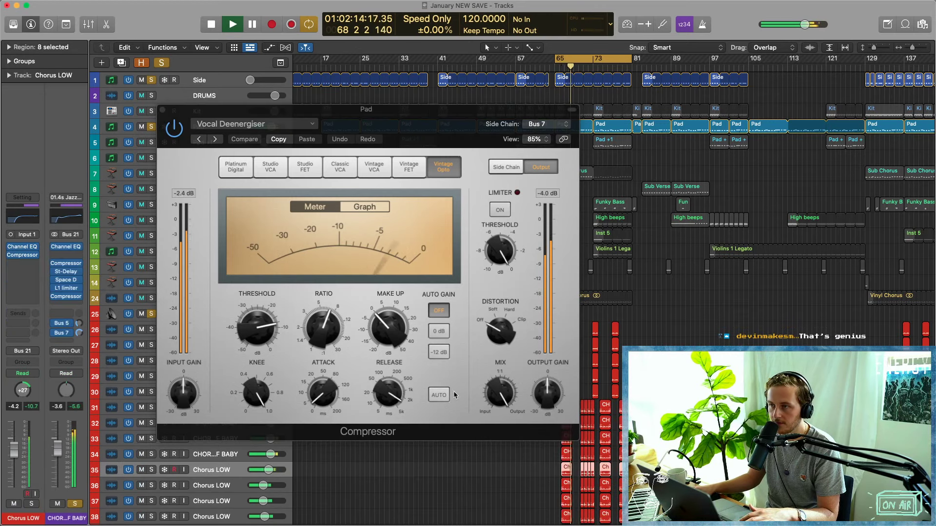
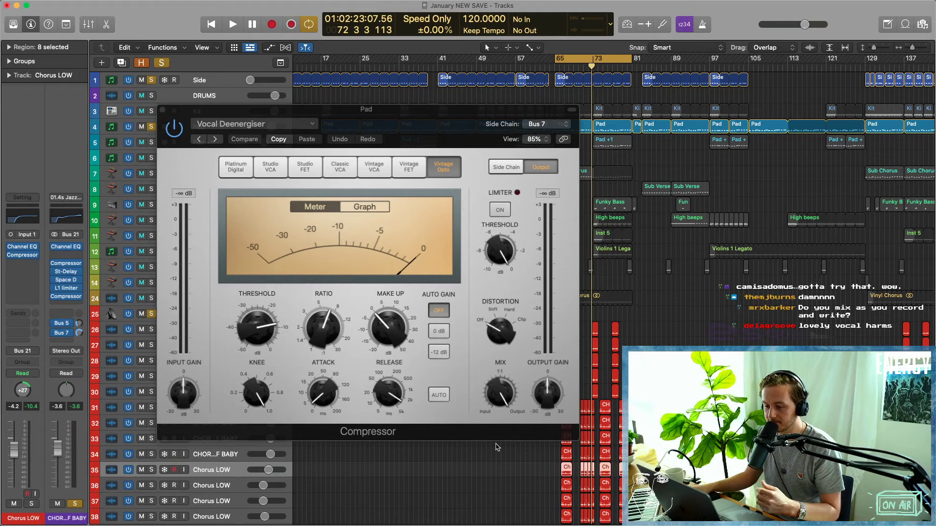
click(162, 111)
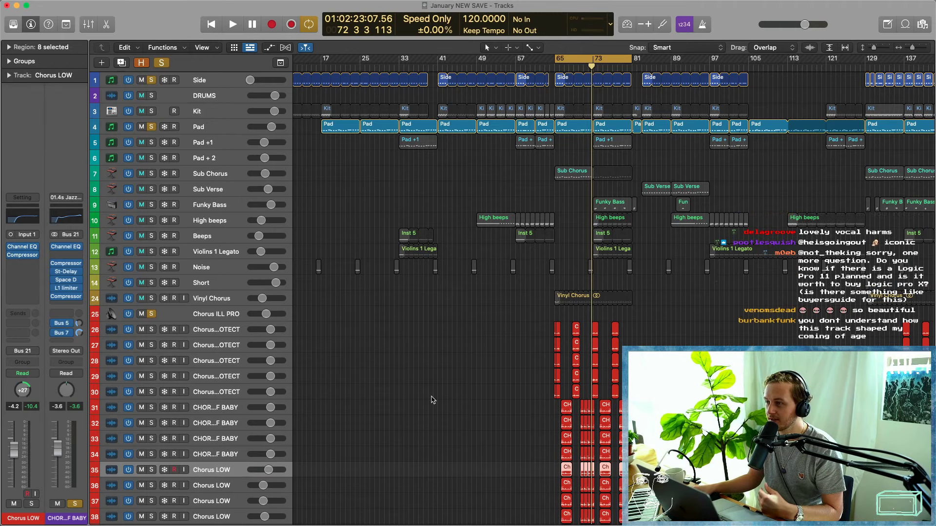
Turn off solo on the Chorus ILL PRO track and on the output bus of the second CHORUS IF BABY track.
key(super+Up)
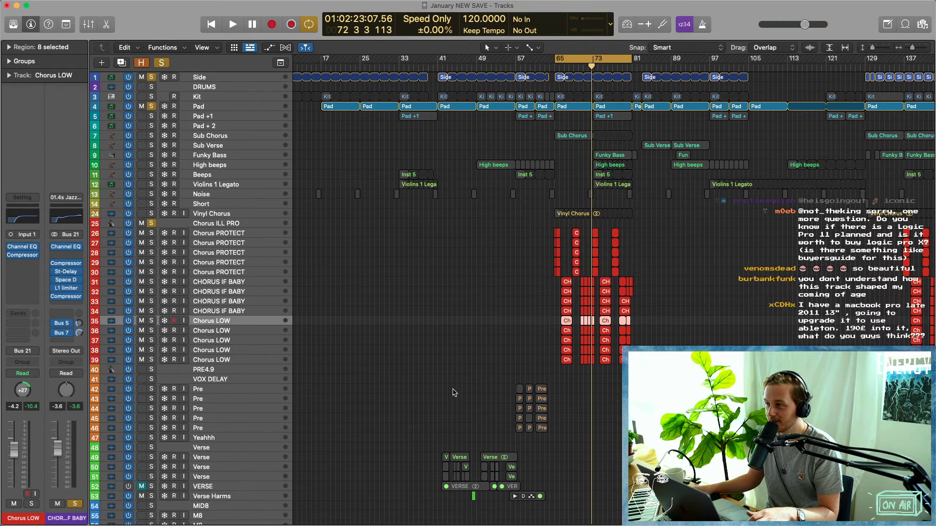
key(super+Up)
scroll(453, 393, down, 1)
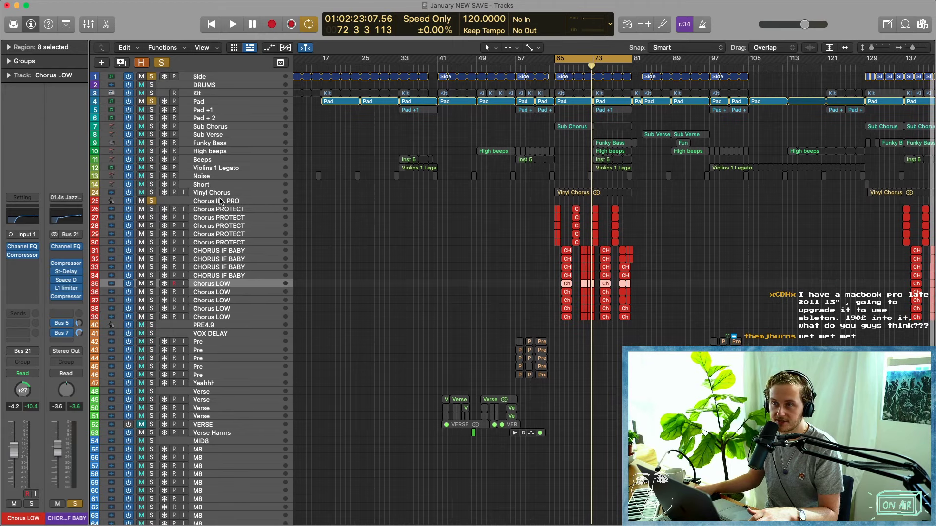
click(150, 199)
click(266, 257)
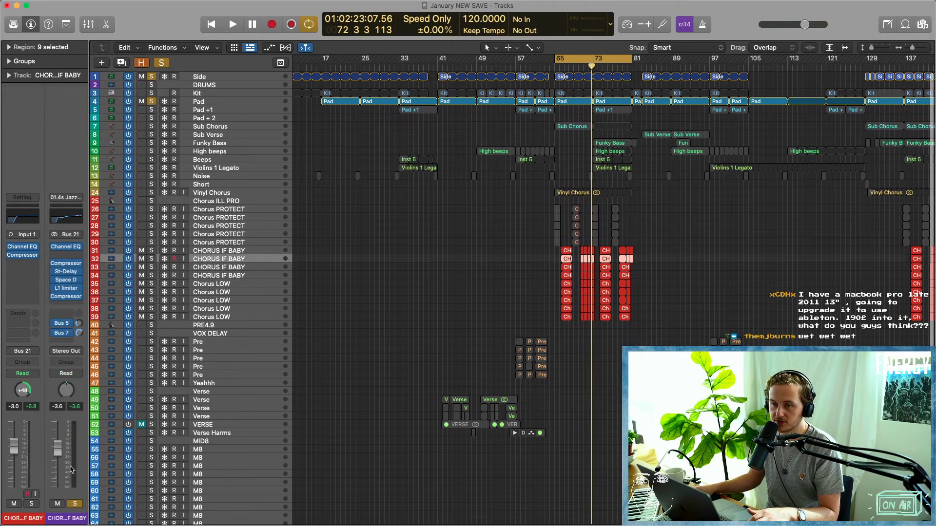
click(76, 505)
Play the Pad from bar 65, turning its Bus 3 chorus send down and back up to compare the sound.
click(215, 101)
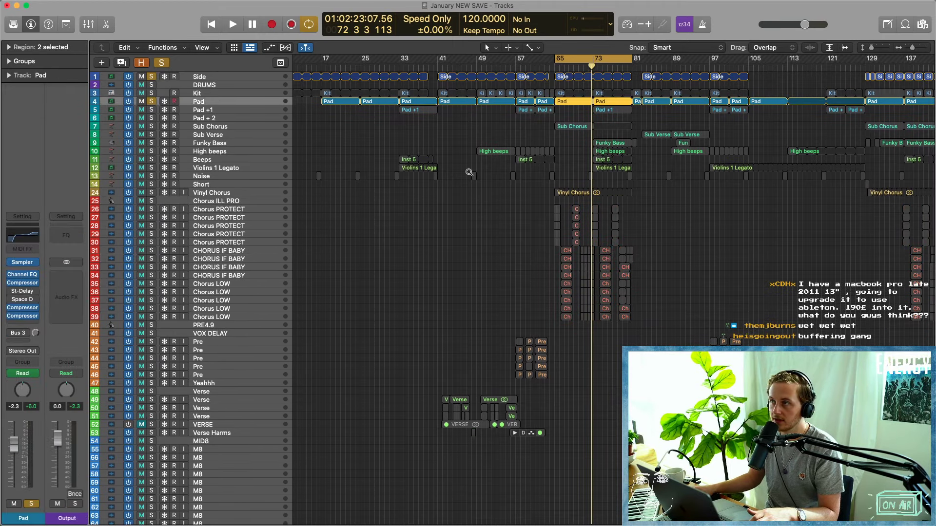
scroll(413, 211, up, 3)
key(super+Down)
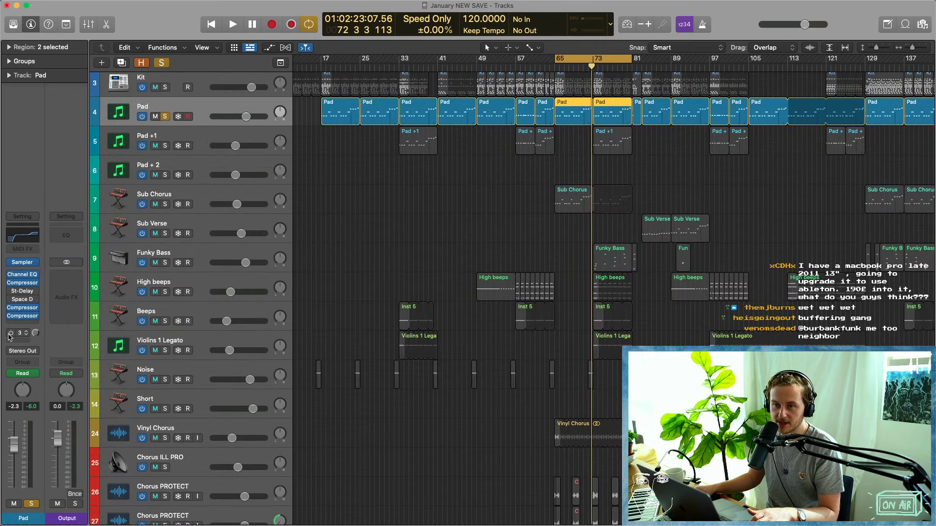
click(11, 334)
key(space)
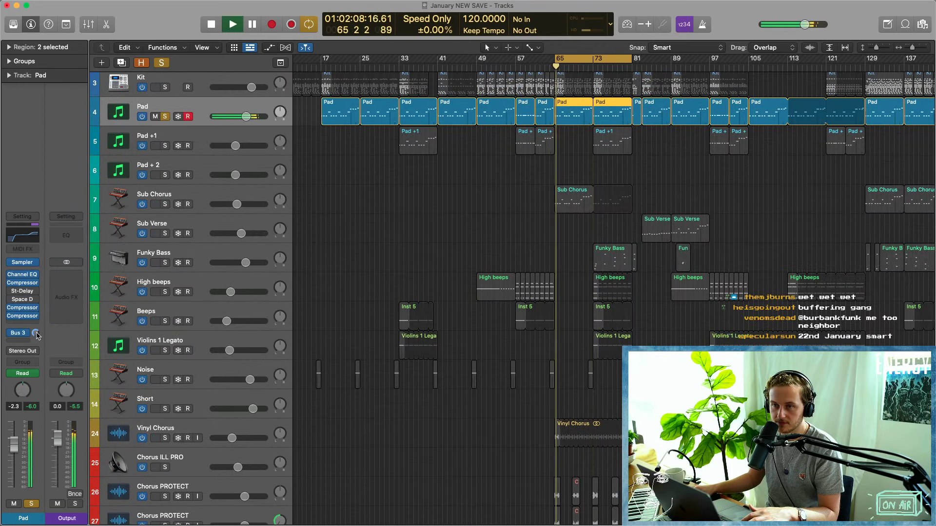
drag(35, 333, 36, 336)
key(space)
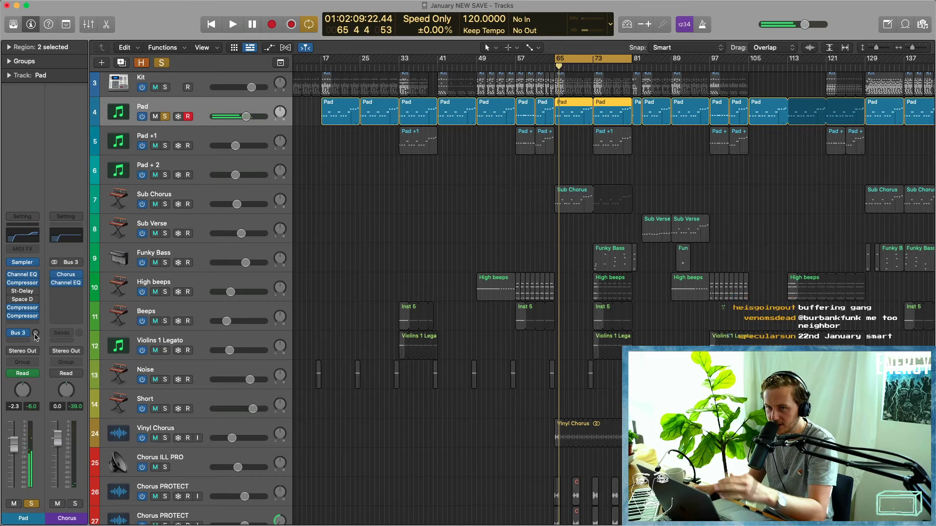
drag(35, 336, 39, 276)
key(space)
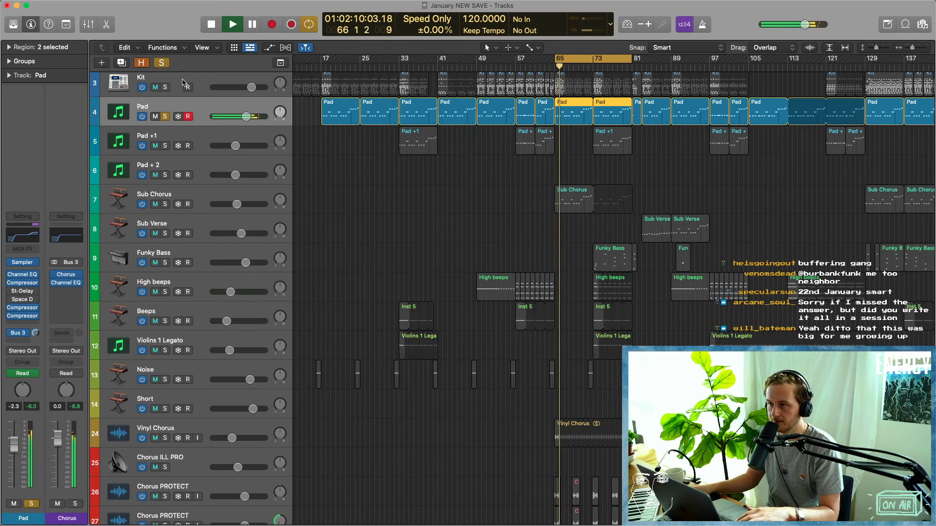
key(space)
Set the cycle range to bars 57 to 65, solo Pad +1 without the Pad, and play it.
scroll(531, 210, up, 3)
click(466, 279)
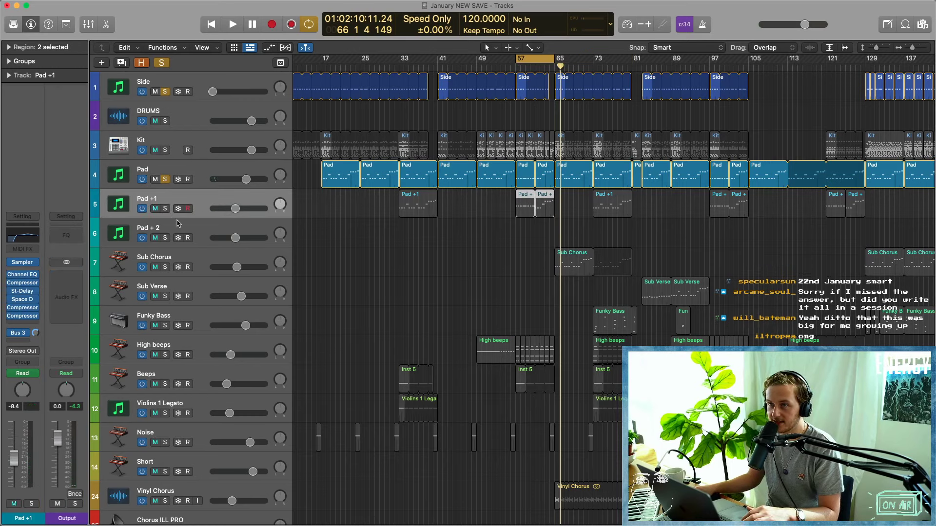
click(164, 209)
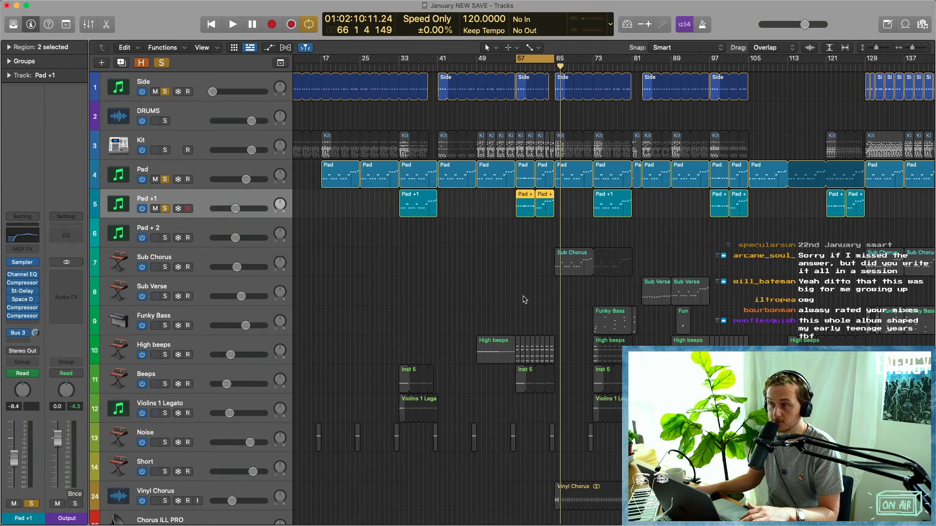
click(166, 180)
key(space)
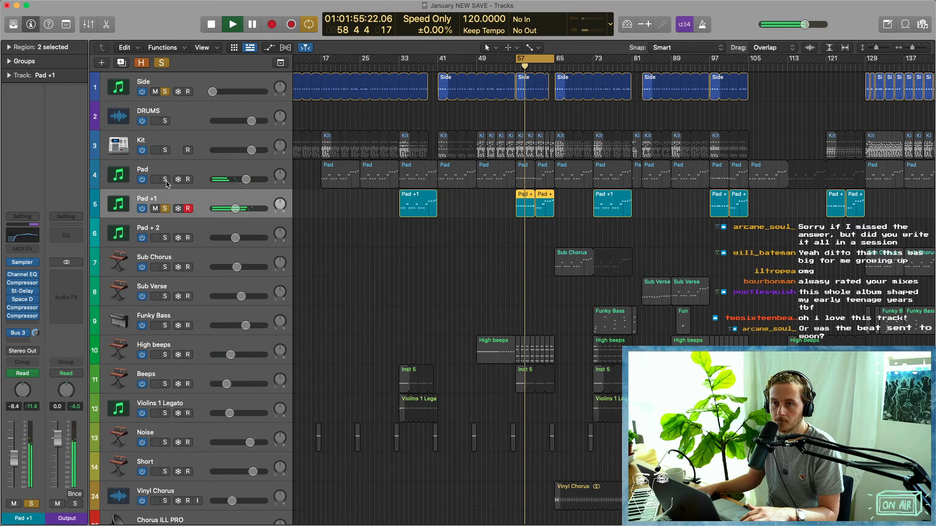
Compare Pad +1 alone and layered with the Pad by toggling the Pad's solo, leaving both soloed.
click(165, 180)
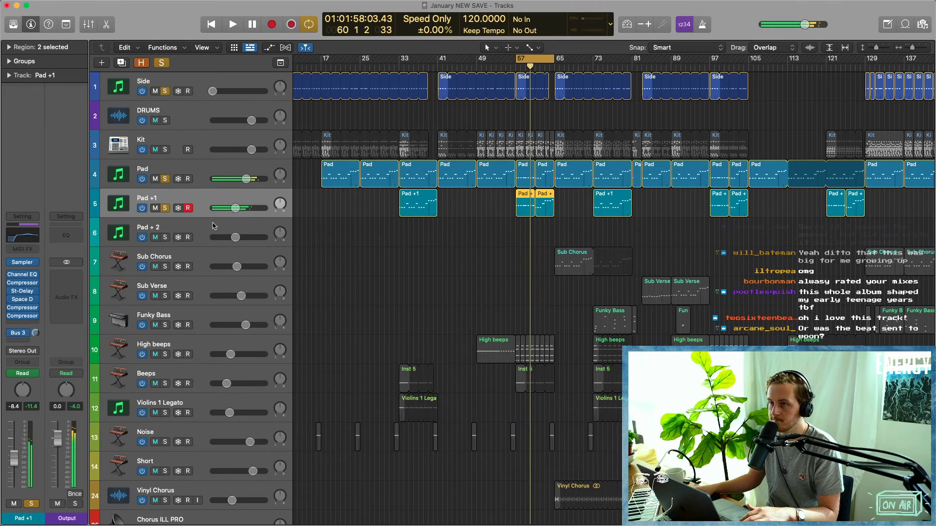
click(165, 179)
key(space)
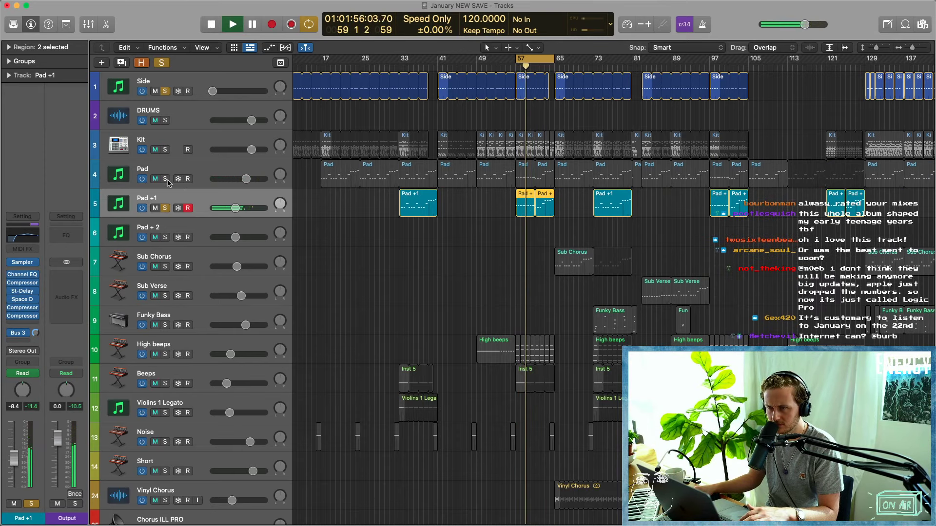
key(space)
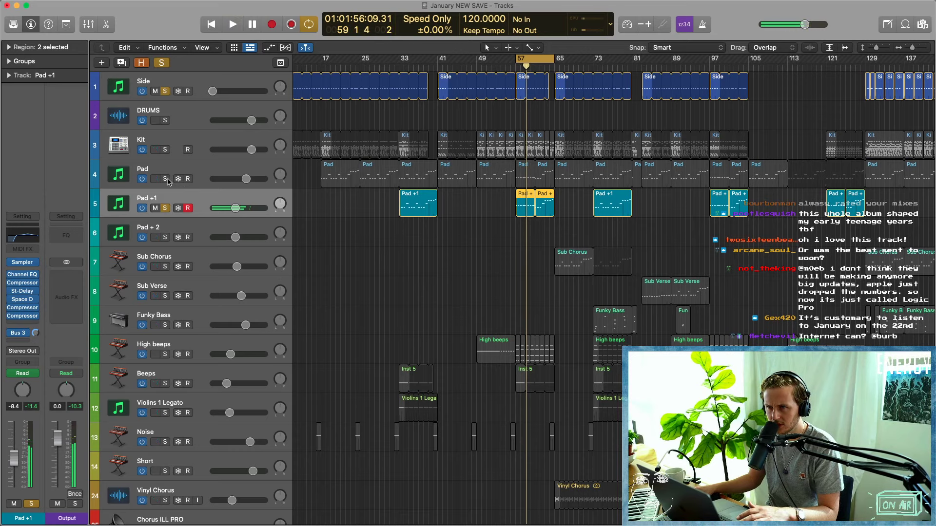
click(167, 180)
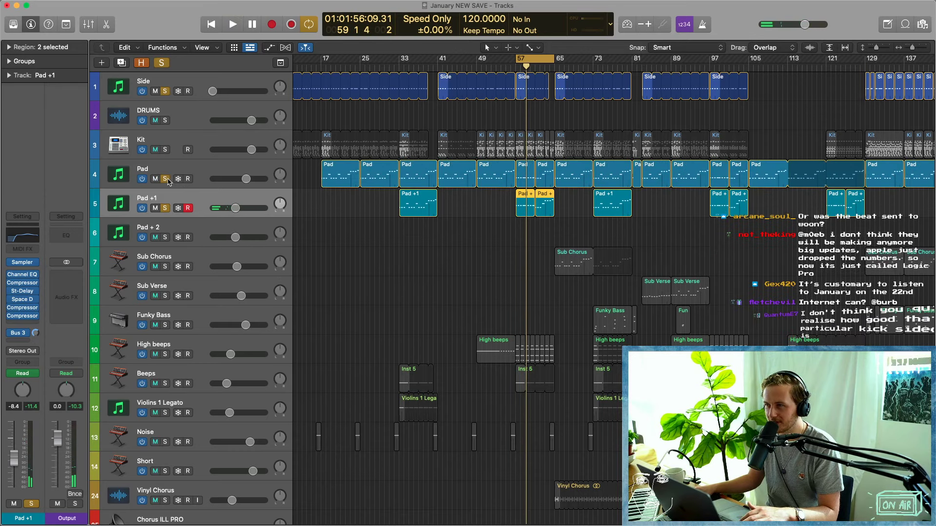
Open Pad +1's Channel EQ, enable the analyzer, sweep the low cut up to about 540 Hz during playback, and close it.
click(23, 236)
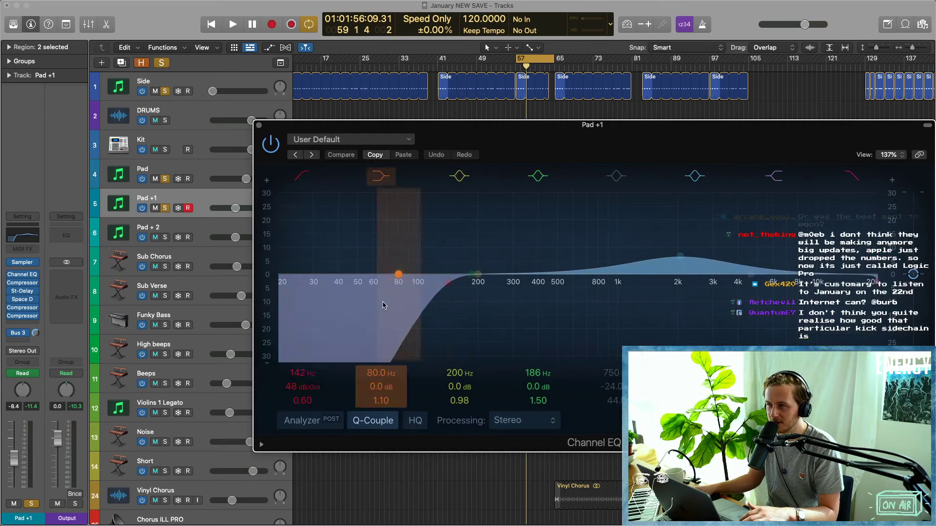
drag(458, 317, 504, 317)
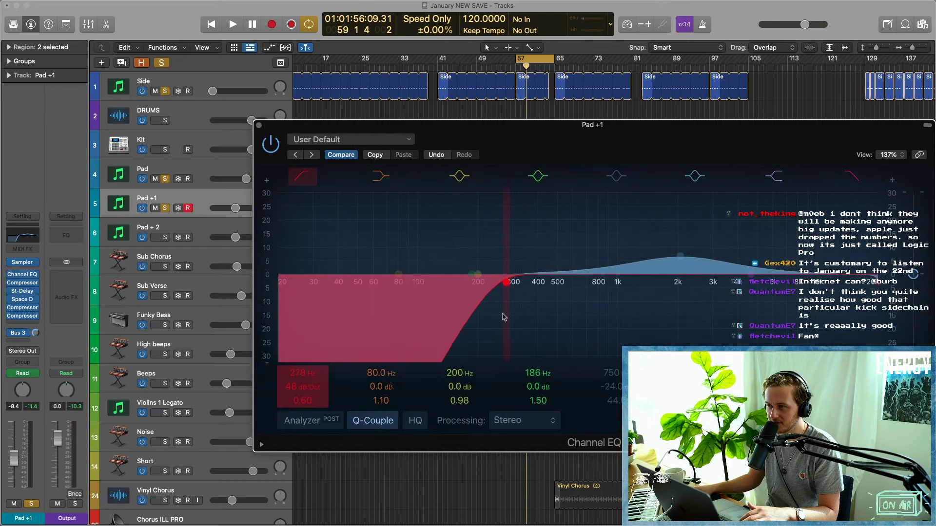
key(space)
click(314, 421)
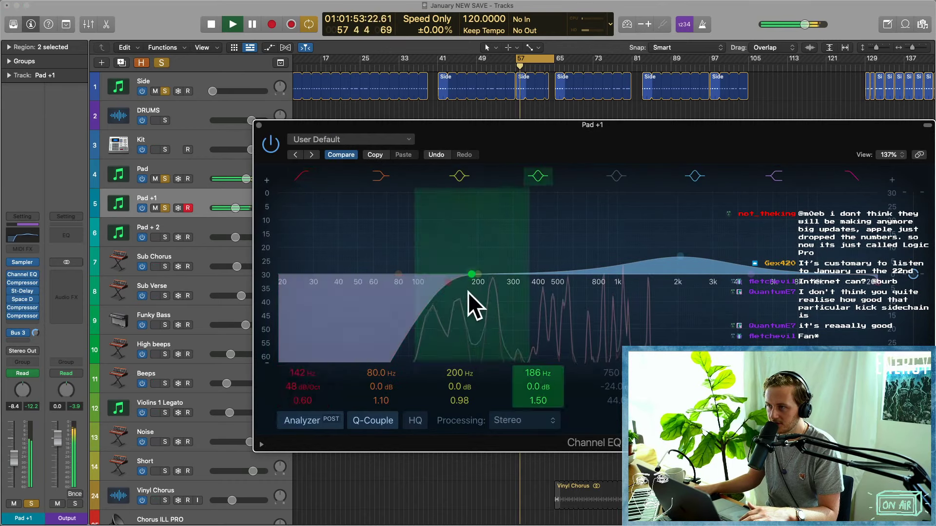
drag(491, 314, 550, 312)
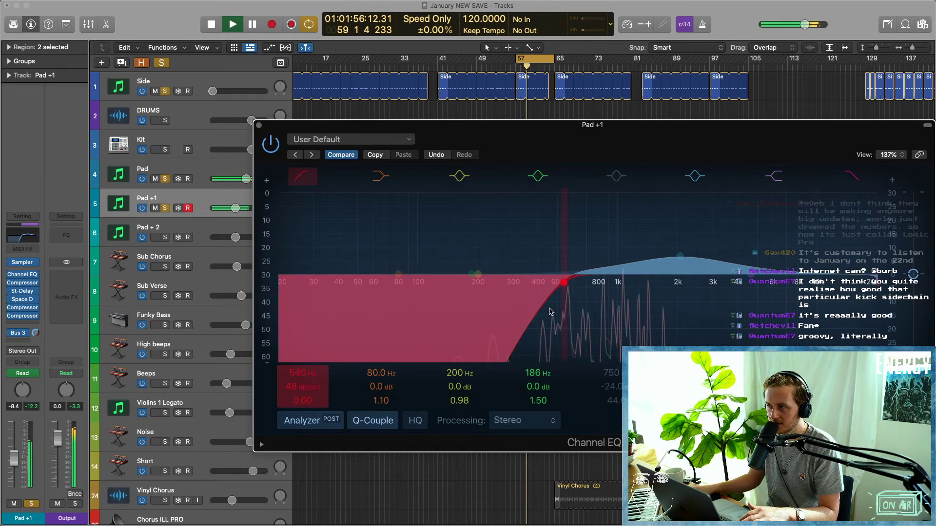
key(space)
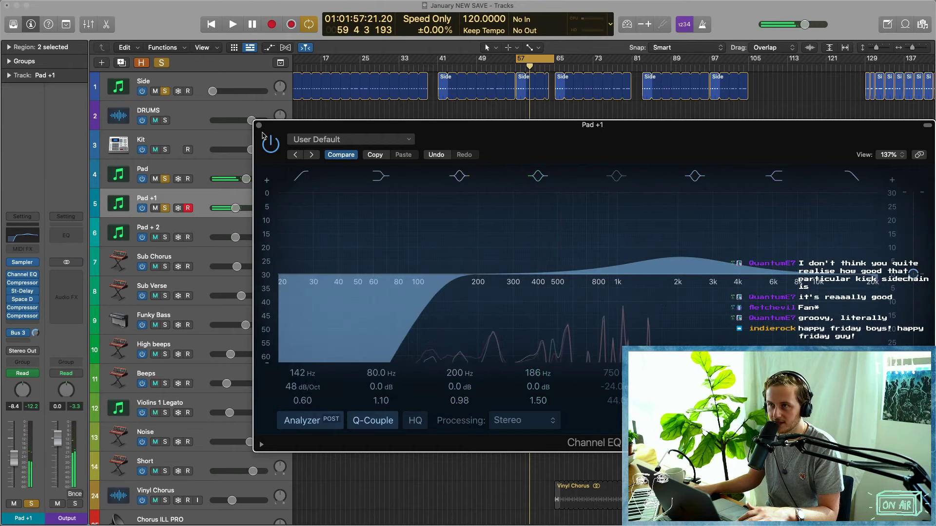
click(259, 125)
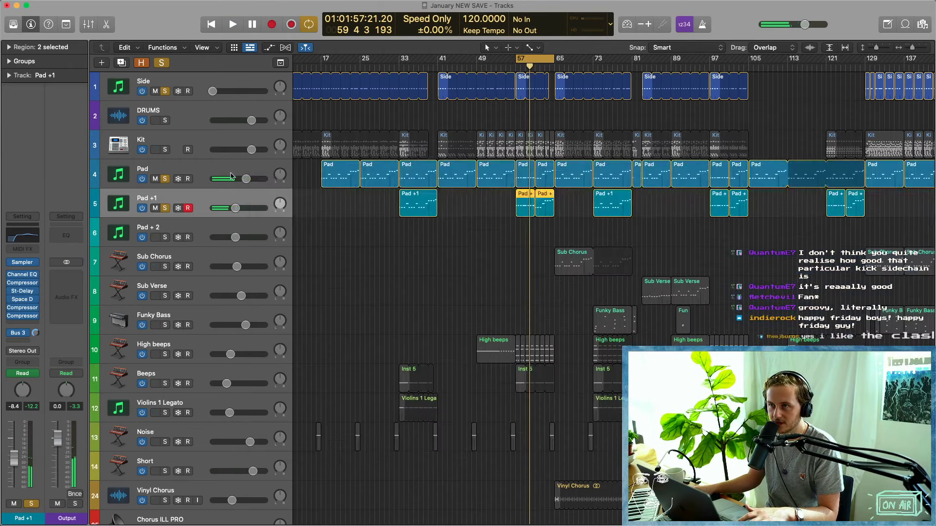
Examine Pad +1's Channel EQ Low Cut Frequency automation across the whole song, and hide the automation.
key(a)
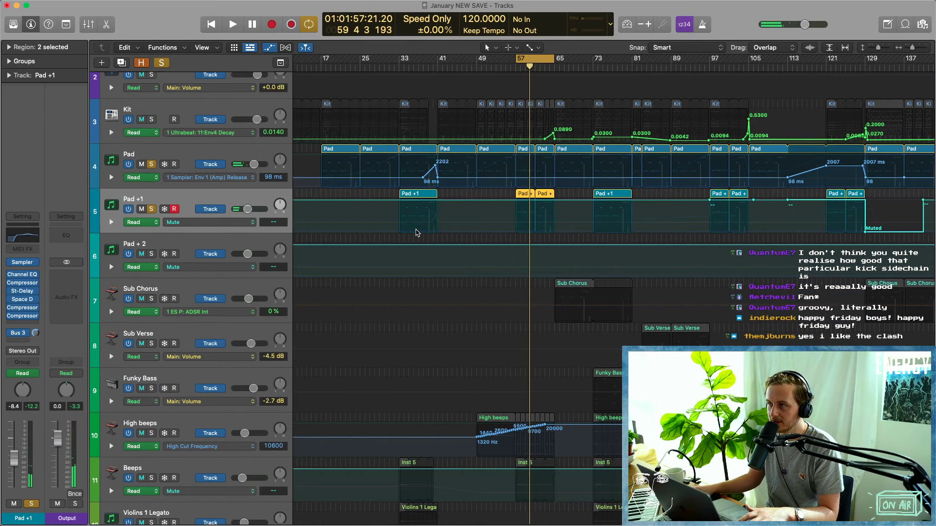
click(214, 222)
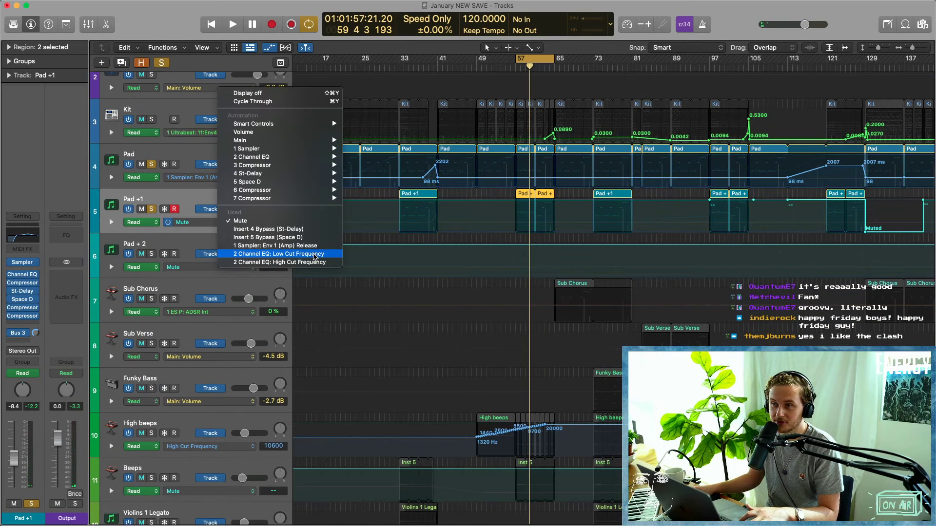
click(314, 254)
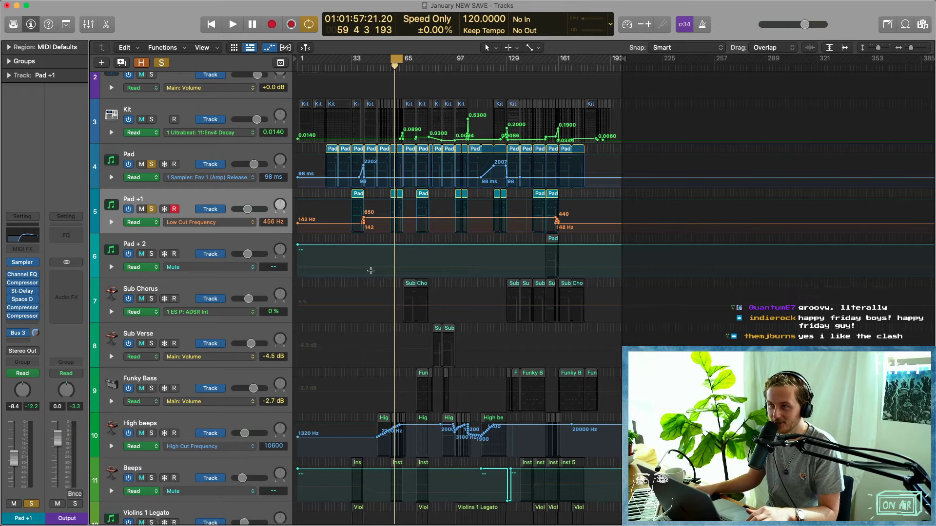
key(a)
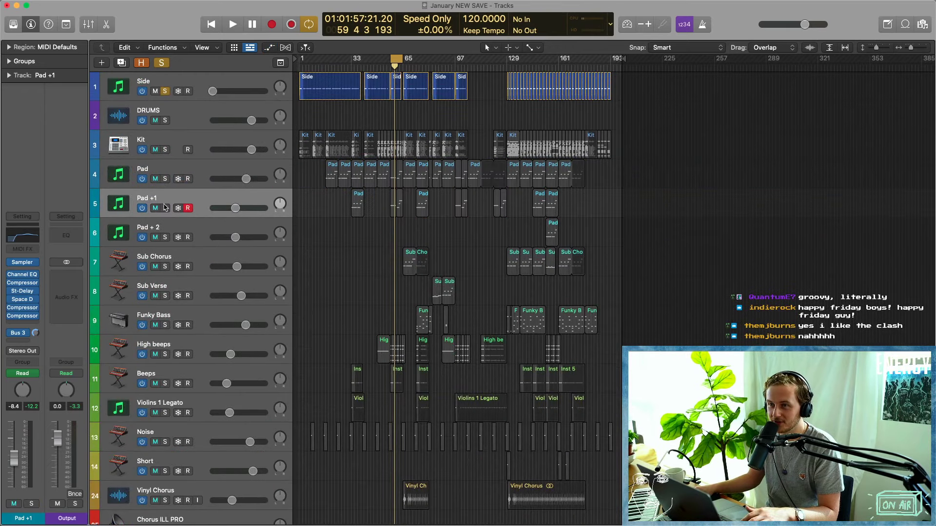
Set the cycle range to about bars 151 to 173 around the Pad + 2 region and solo Pad + 2 for playback.
scroll(359, 286, down, 4)
scroll(359, 285, up, 3)
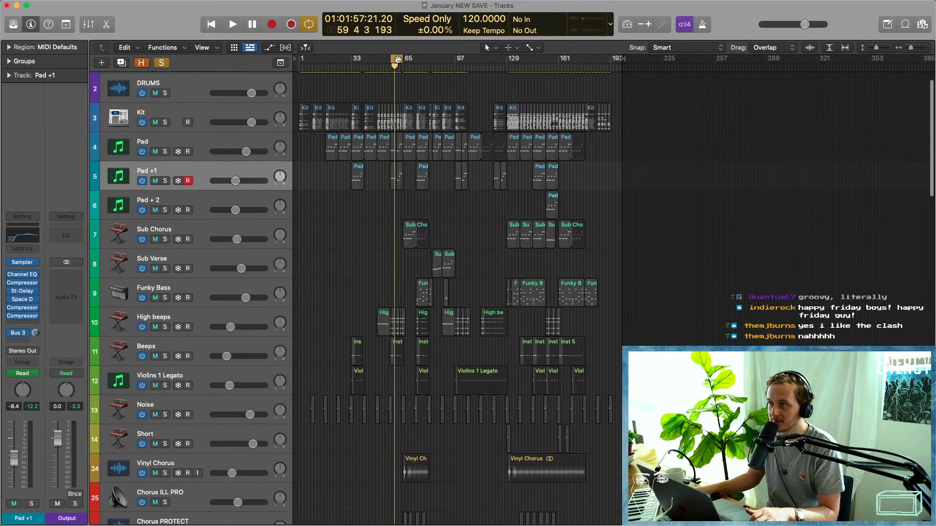
click(400, 59)
drag(542, 59, 579, 58)
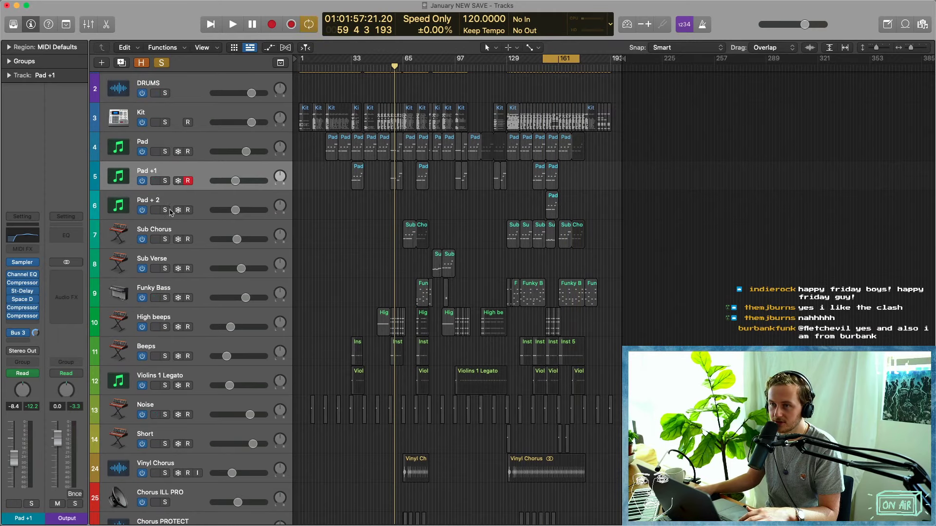
click(165, 210)
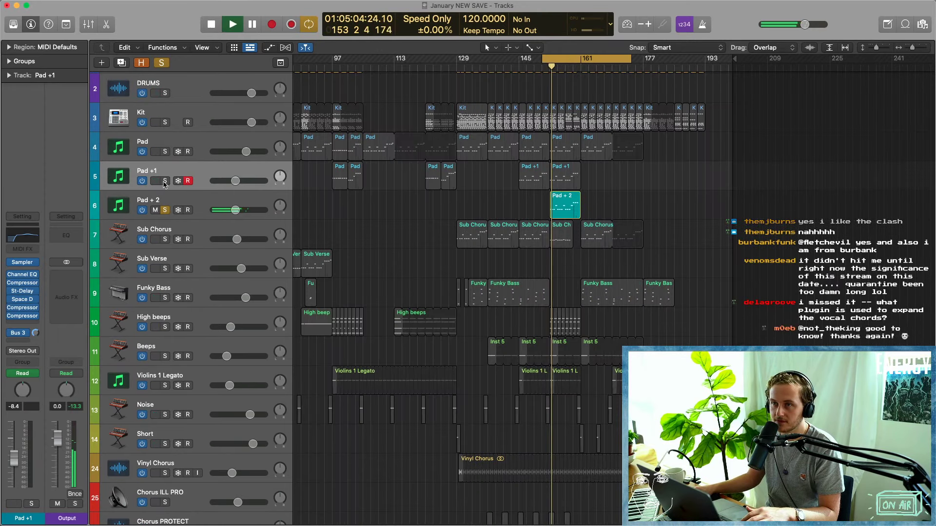
Solo Pad +1 and the Pad along with Pad + 2, listen to the three layers, and stop playback with cycling off.
drag(165, 181, 165, 152)
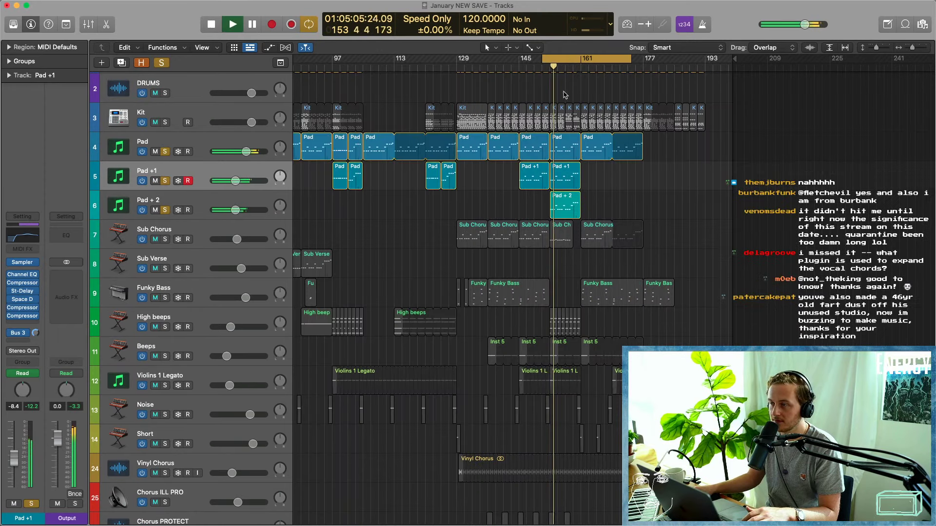
key(super+Left)
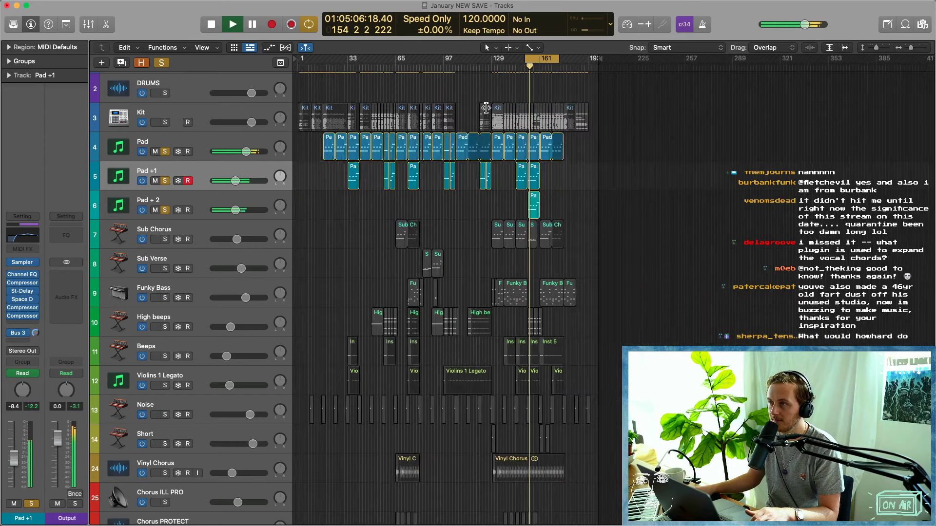
key(super+Left)
key(space)
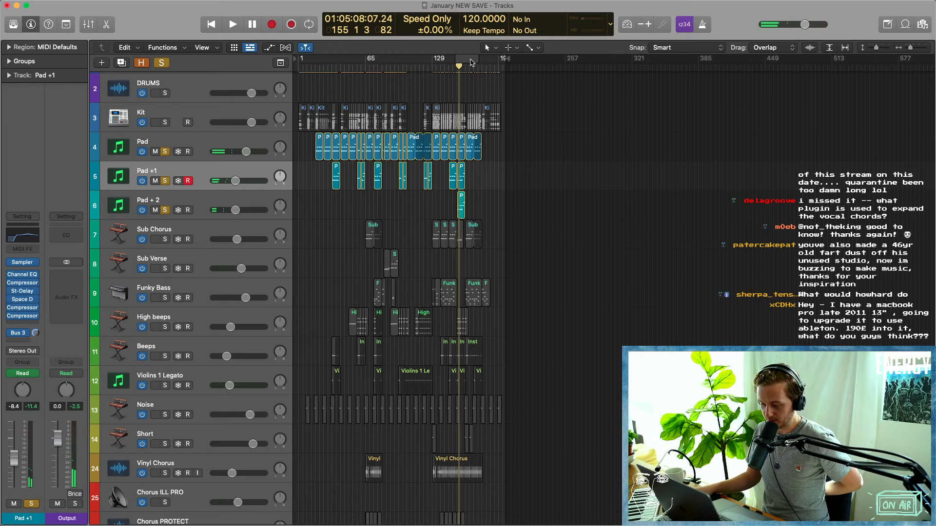
ctrl+alt+click(409, 278)
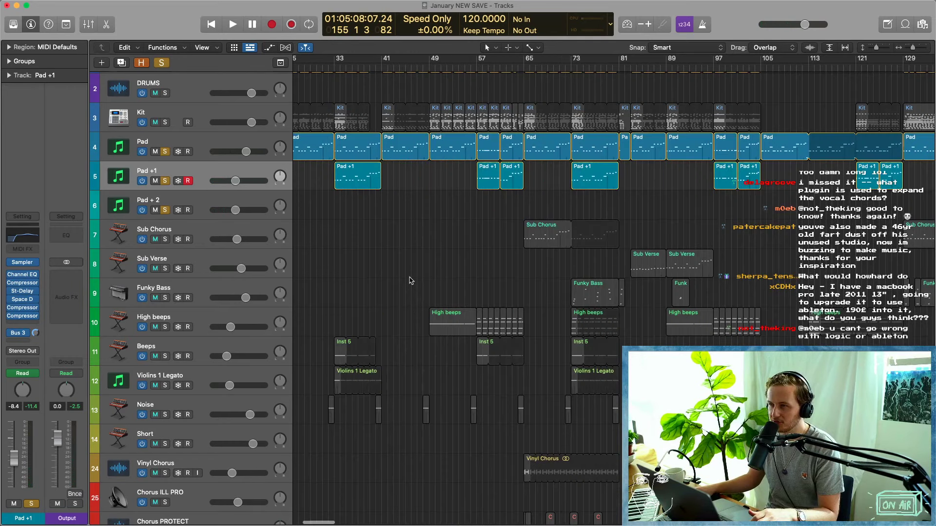
Clear the pad solos and solo the Sub Chorus, Sub Verse and Funky Bass tracks instead.
ctrl+alt+click(409, 280)
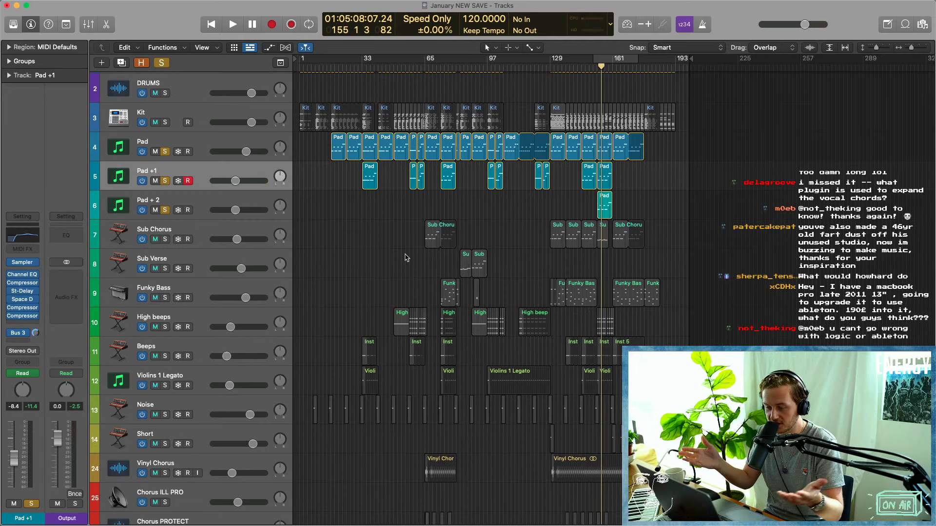
scroll(374, 285, down, 2)
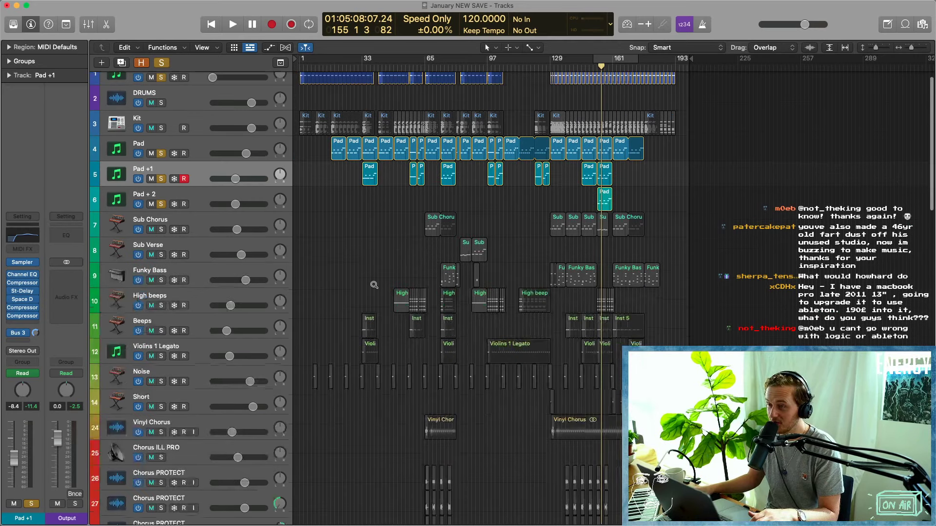
ctrl+alt+click(374, 285)
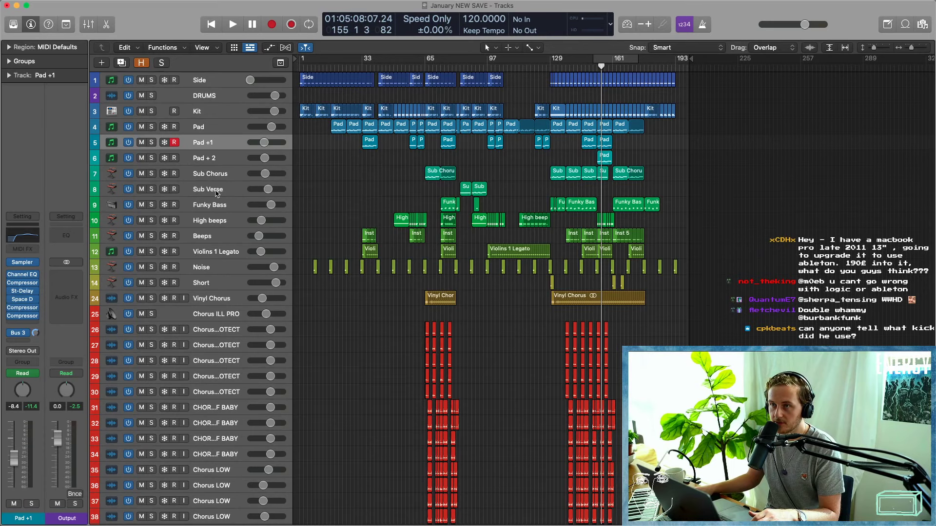
click(151, 174)
click(151, 189)
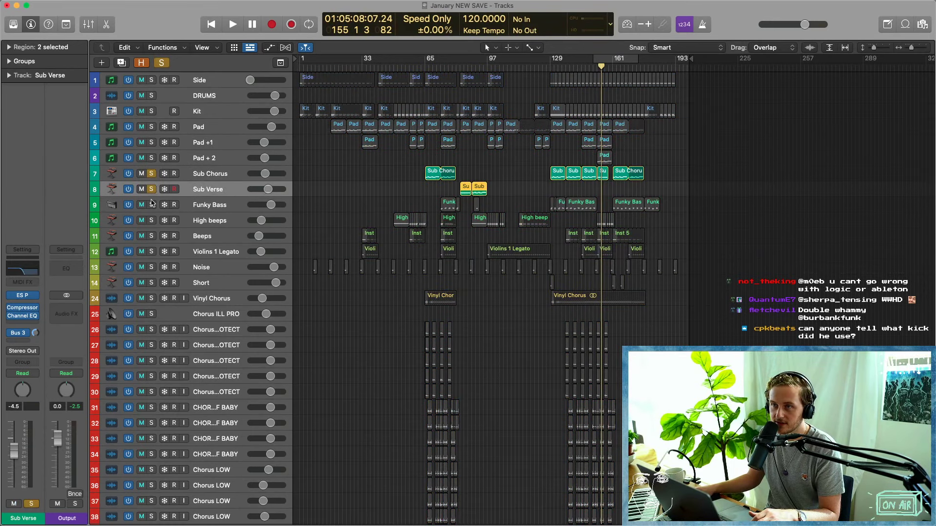
click(151, 205)
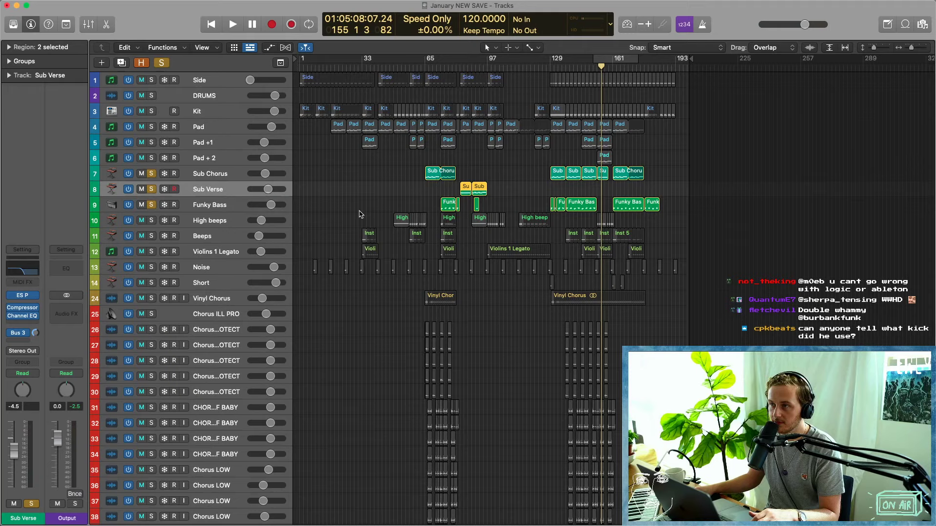
click(360, 215)
key(z)
Look over the Sub Chorus and Funky Bass channels, open Funky Bass's ES P synth, toggle Compare, and close it.
click(209, 150)
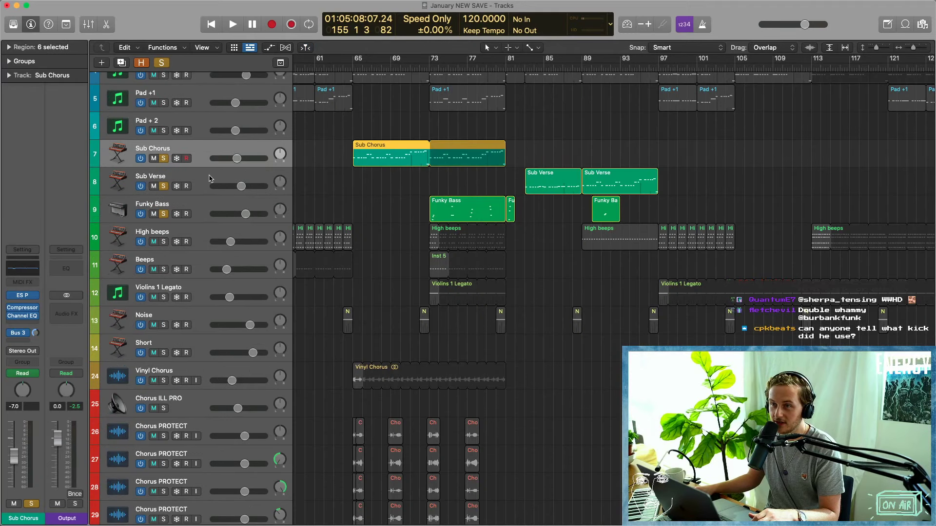
click(213, 209)
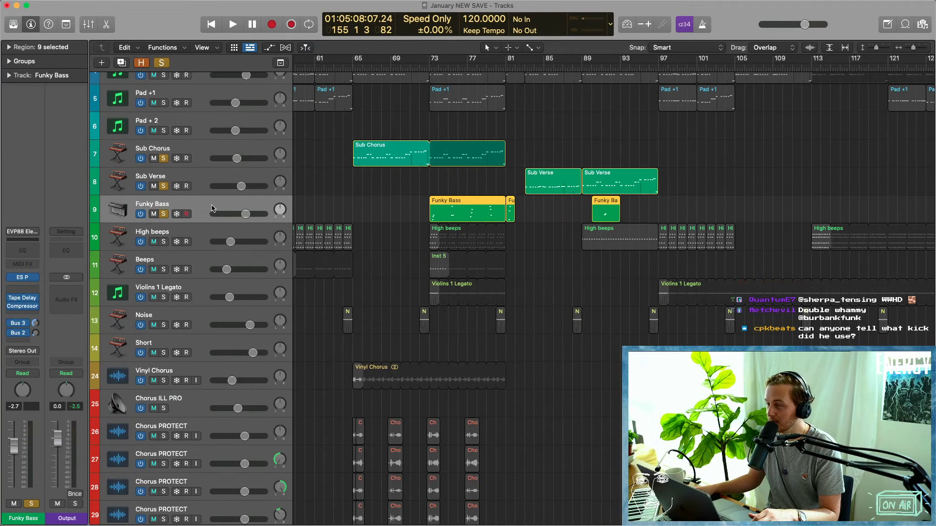
click(23, 277)
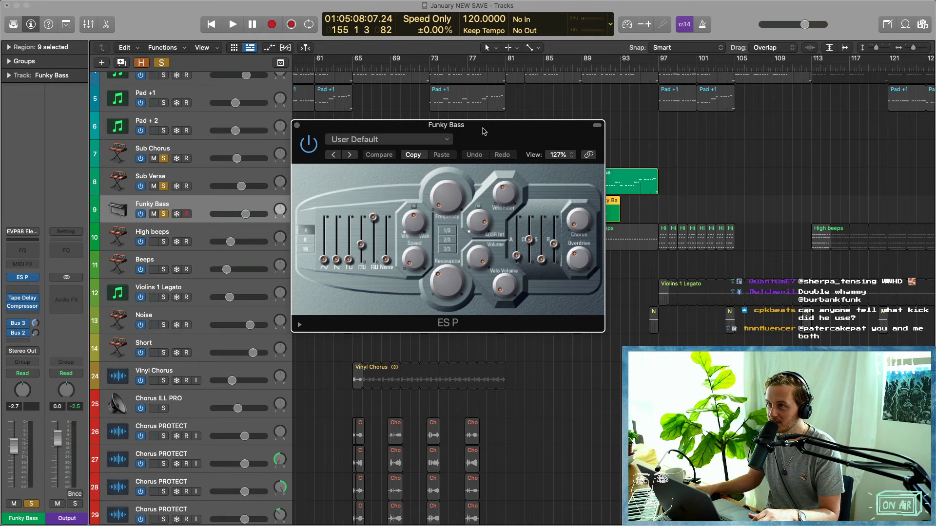
drag(482, 128, 359, 120)
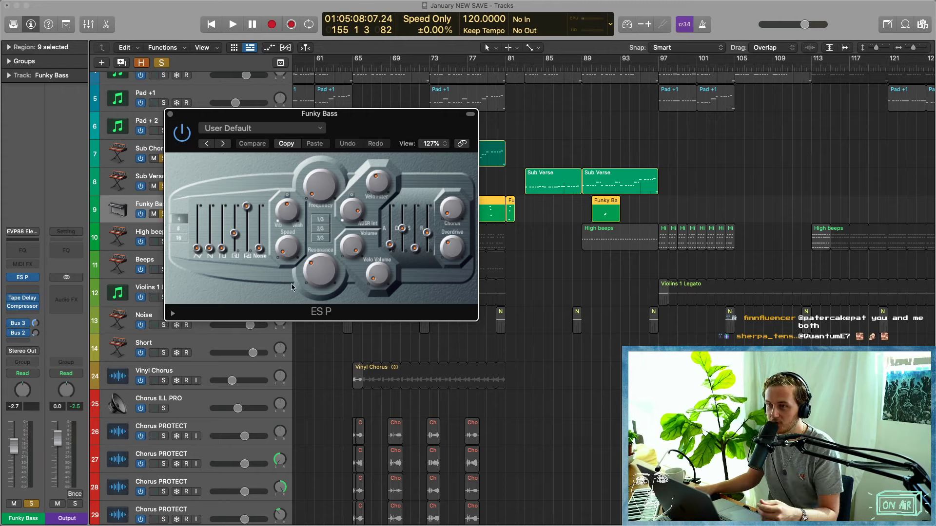
click(252, 144)
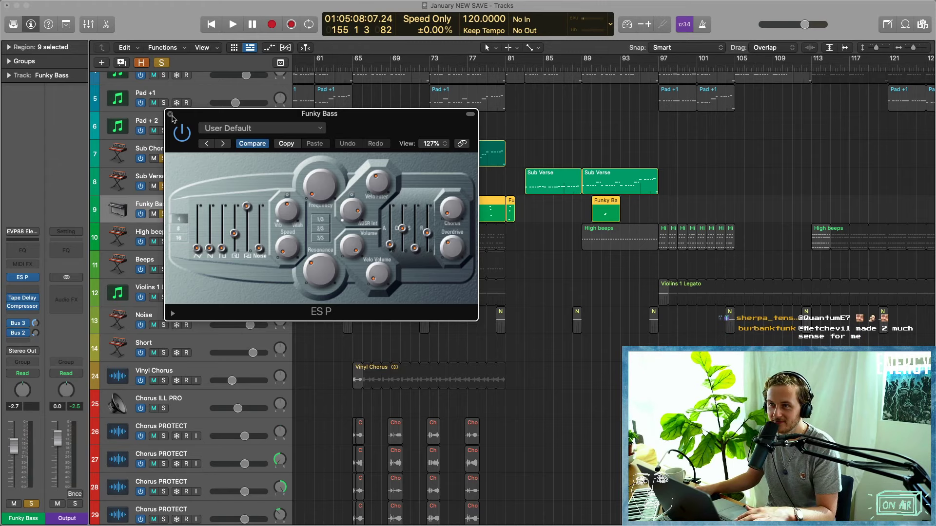
click(171, 115)
Set the cycle range to about bars 65 to 97, select Sub Chorus, and listen to its part.
key(super+Up)
drag(354, 61, 659, 90)
click(205, 165)
key(space)
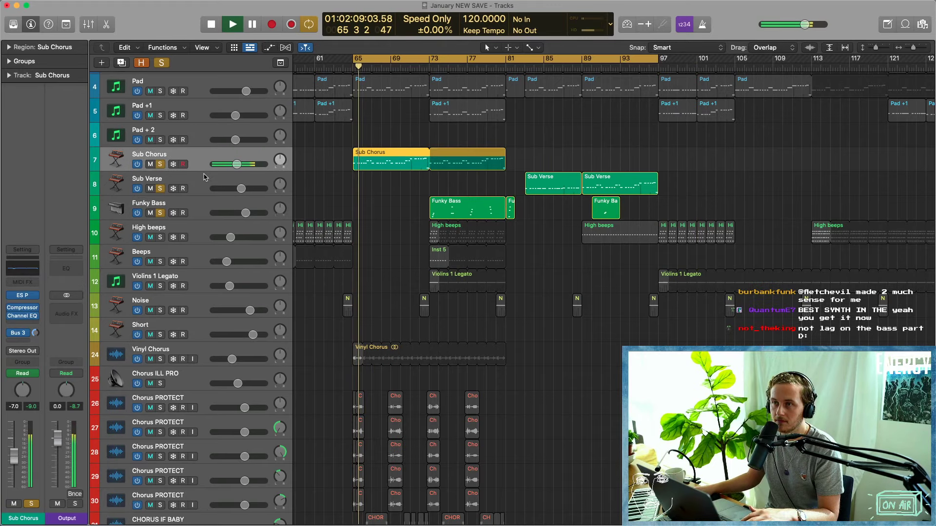
scroll(205, 177, up, 3)
scroll(161, 175, left, 2)
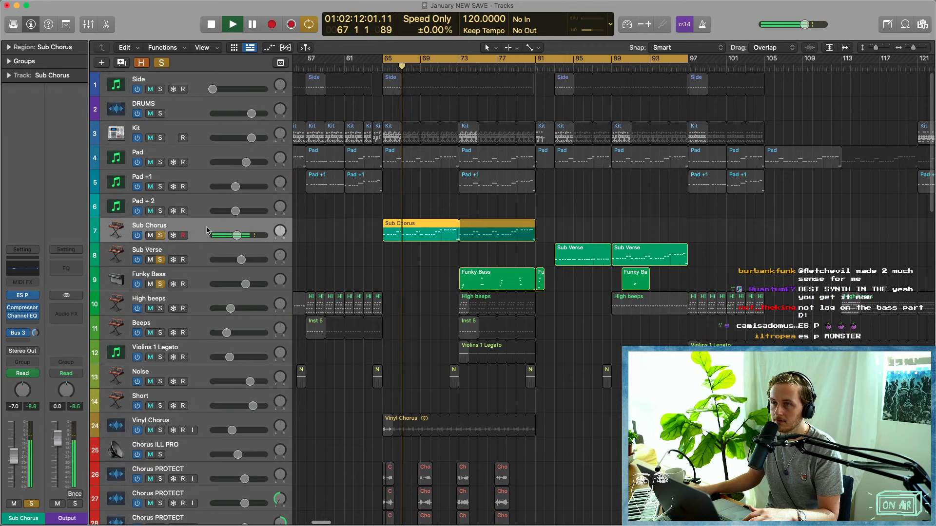
Add the Pad and Pad +1 to the soloed tracks, lower the master volume to -1.0 dB, and stop playback.
click(160, 162)
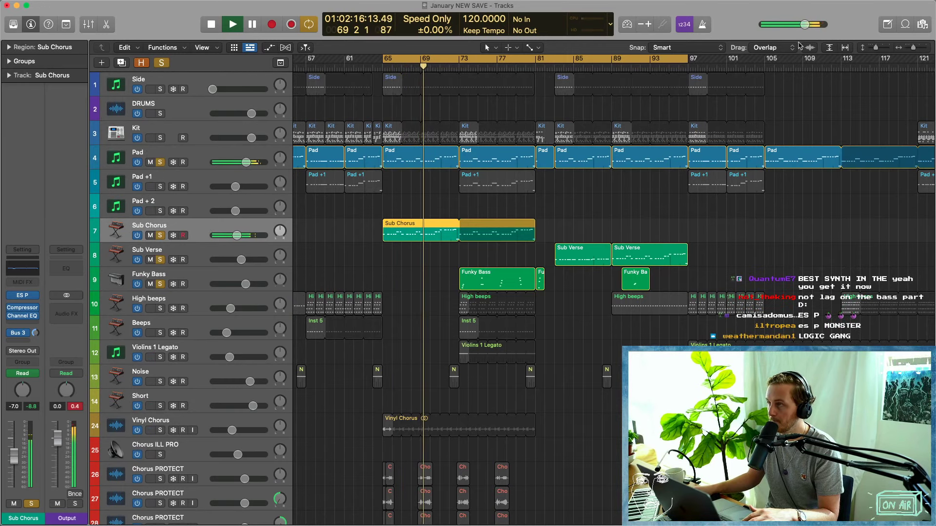
drag(800, 23, 799, 23)
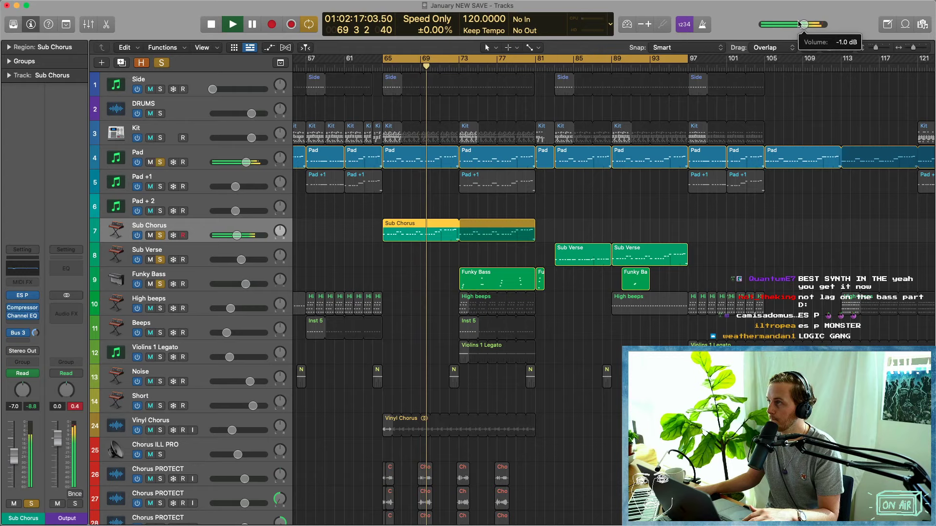
click(160, 187)
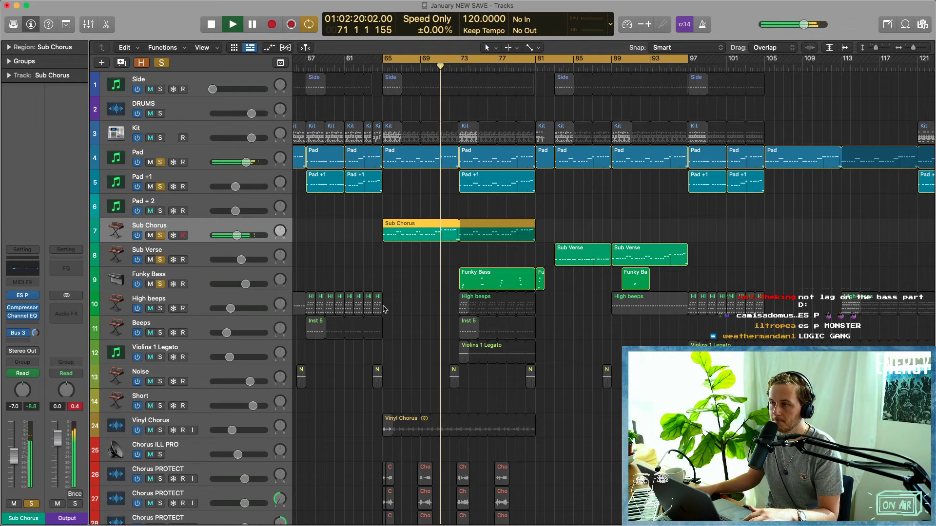
key(space)
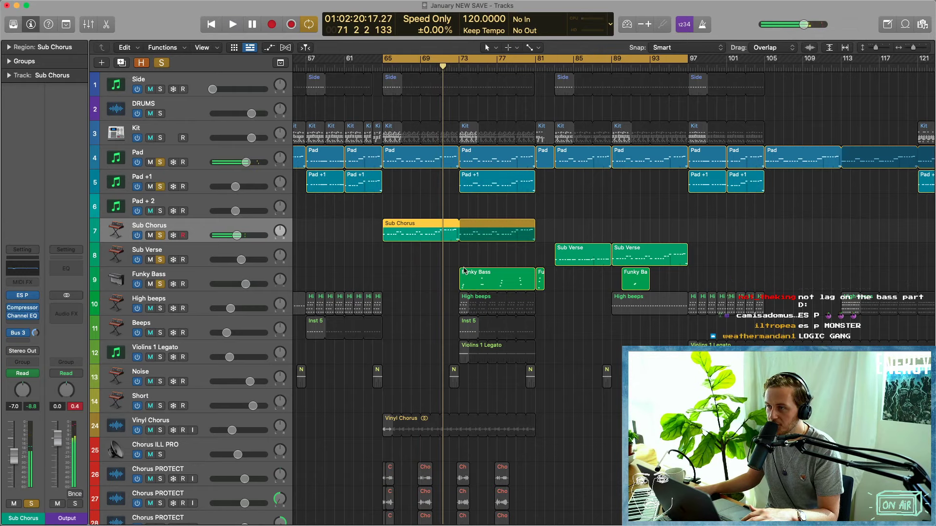
Cycle bars 73 to 81 for playback, view Funky Bass's ES P synth while it plays, and close it.
drag(459, 59, 535, 73)
key(space)
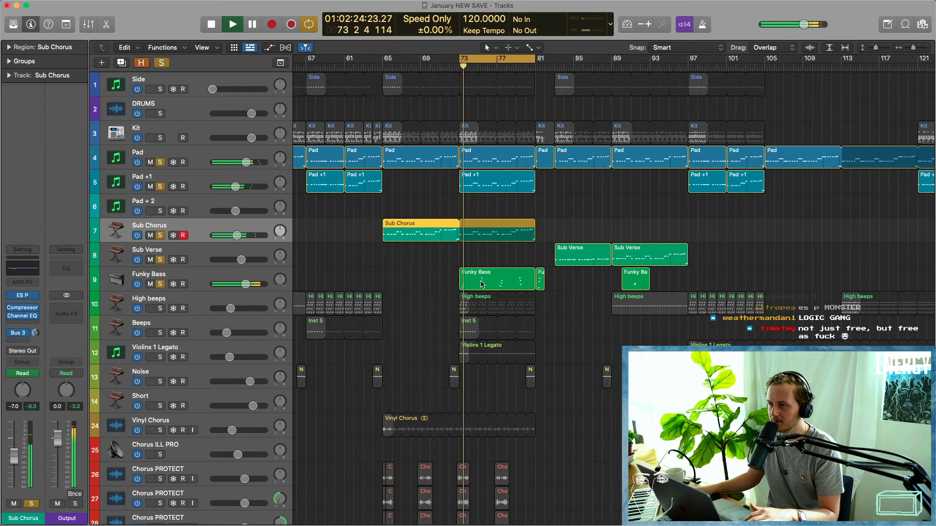
click(276, 287)
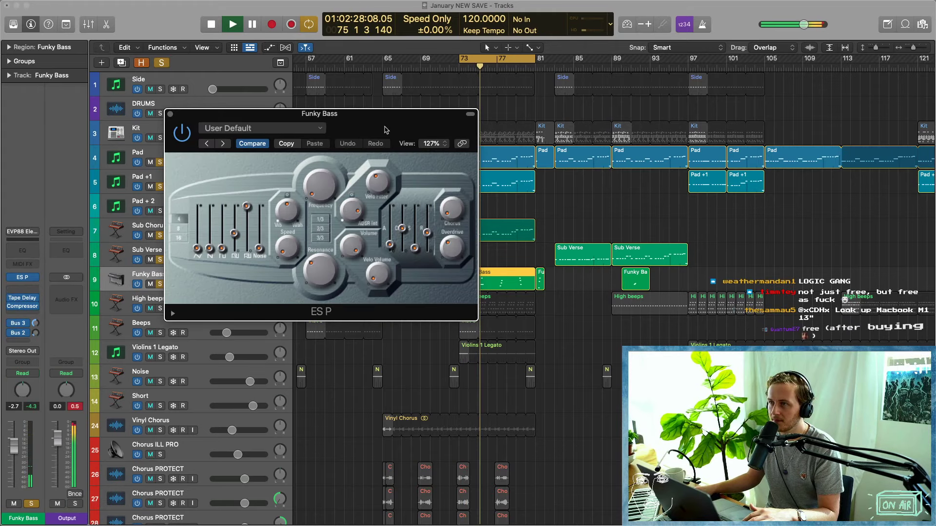
drag(385, 130, 374, 124)
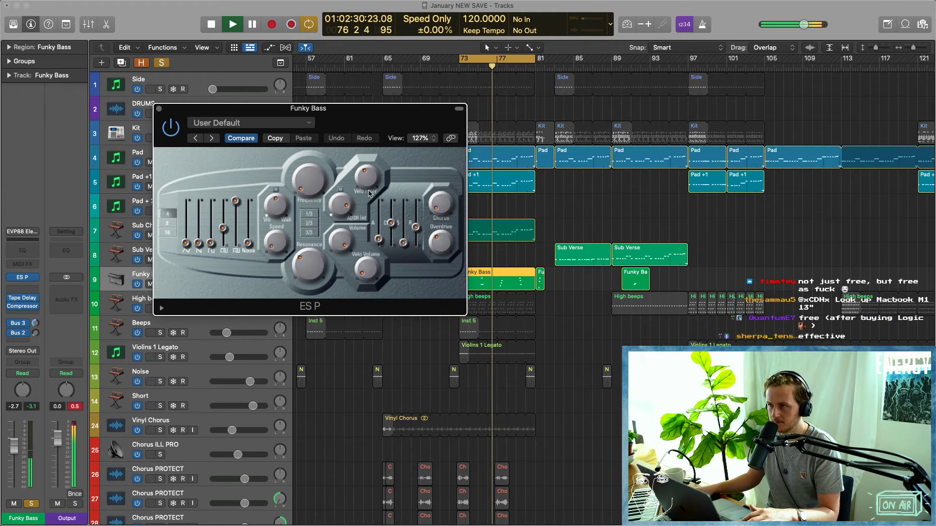
key(super+w)
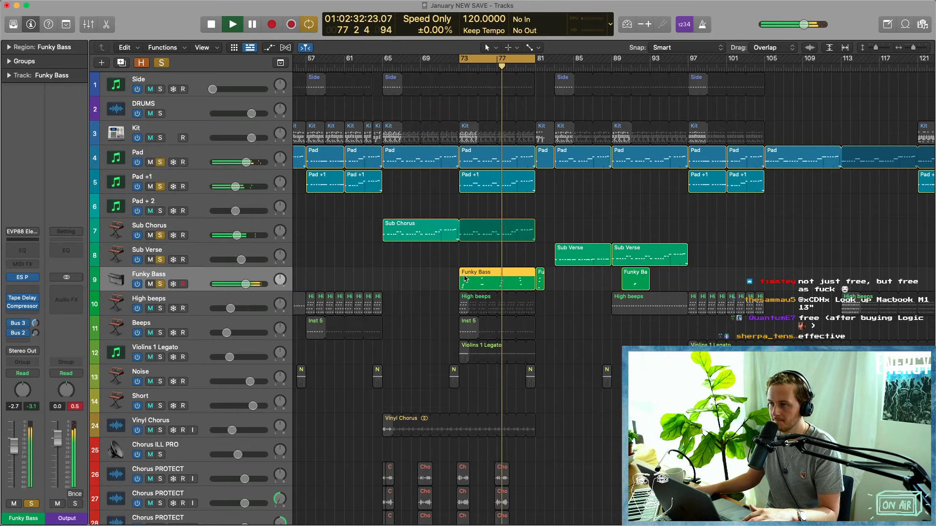
Open the Funky Bass region at bar 73 in the Piano Roll and show its Note Velocity lane.
double_click(468, 279)
key(super+Up)
key(super+Up)
scroll(471, 353, left, 4)
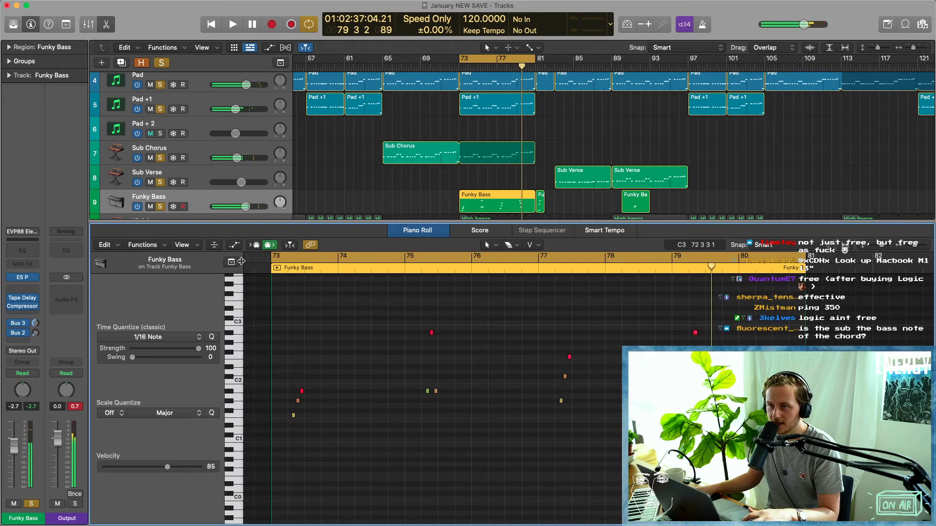
click(236, 245)
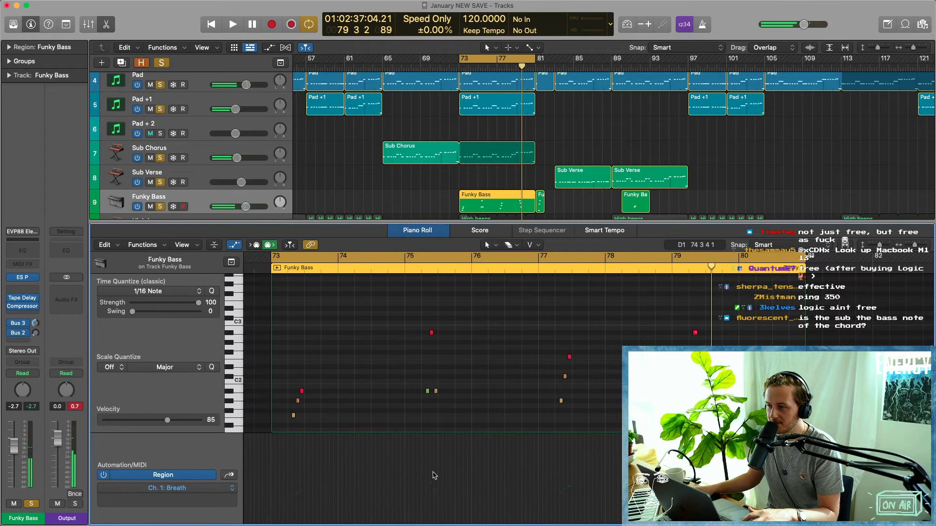
click(190, 487)
click(209, 518)
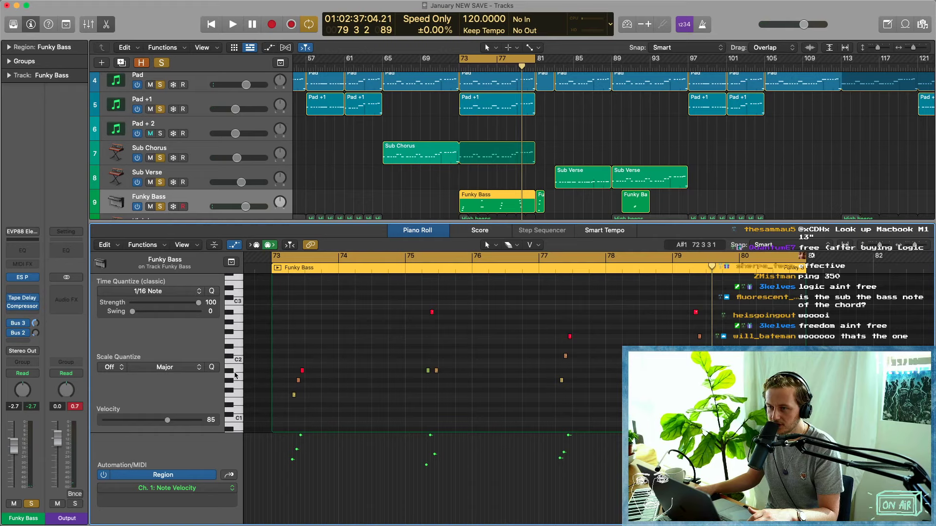
Check the velocities of Funky Bass's opening notes, examine its ES P synth during playback, and close it.
click(302, 436)
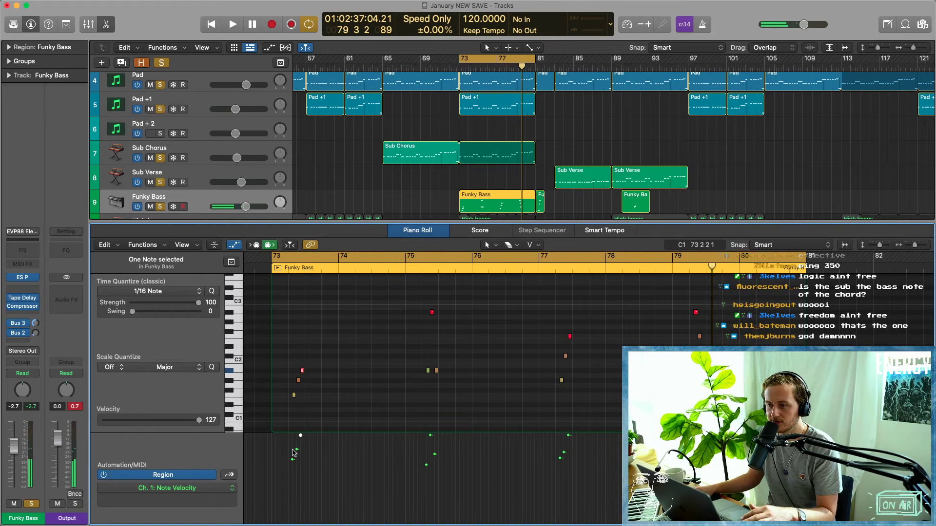
click(293, 460)
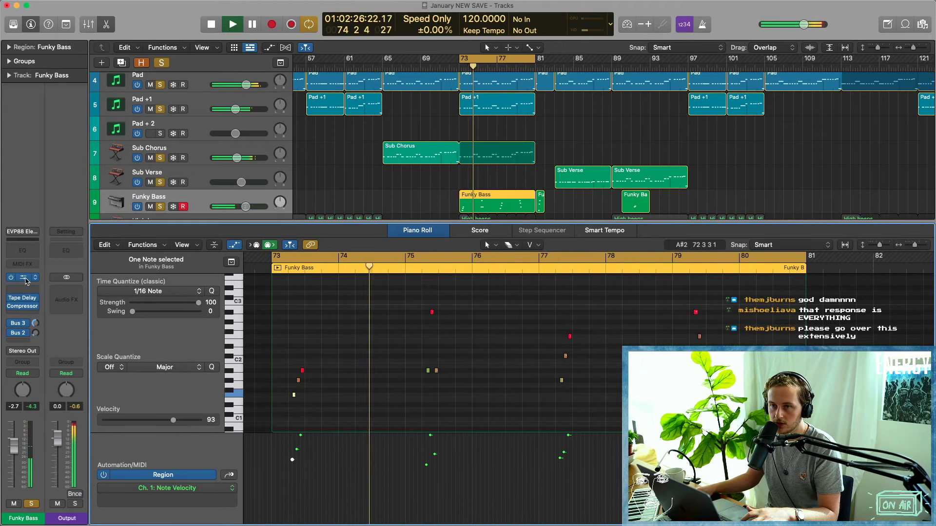
click(22, 277)
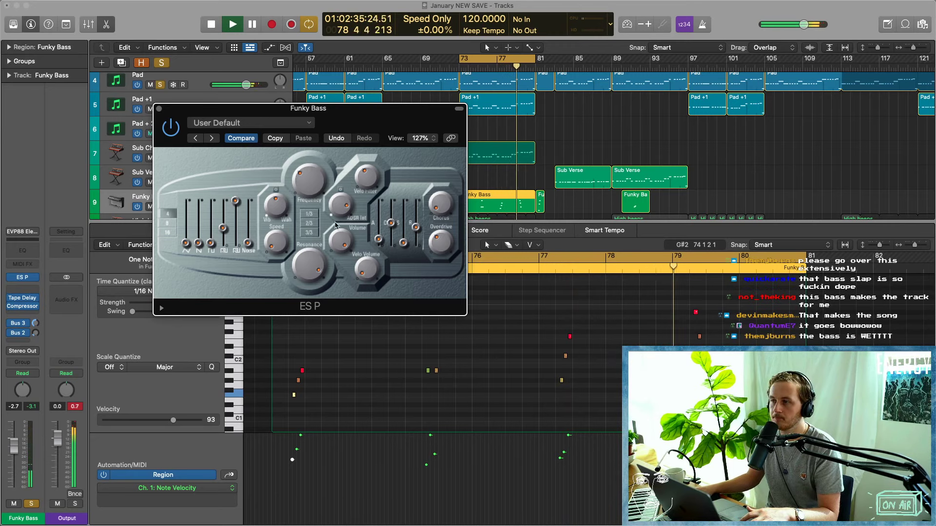
click(159, 110)
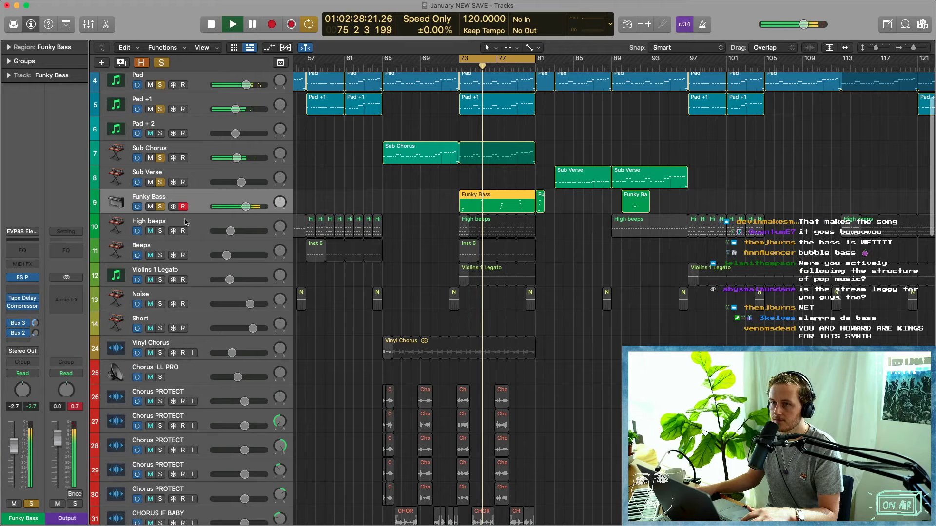
Solo High beeps with the other soloed tracks and play the Sub Verse part from around bar 83.
click(160, 231)
key(space)
scroll(549, 221, down, 3)
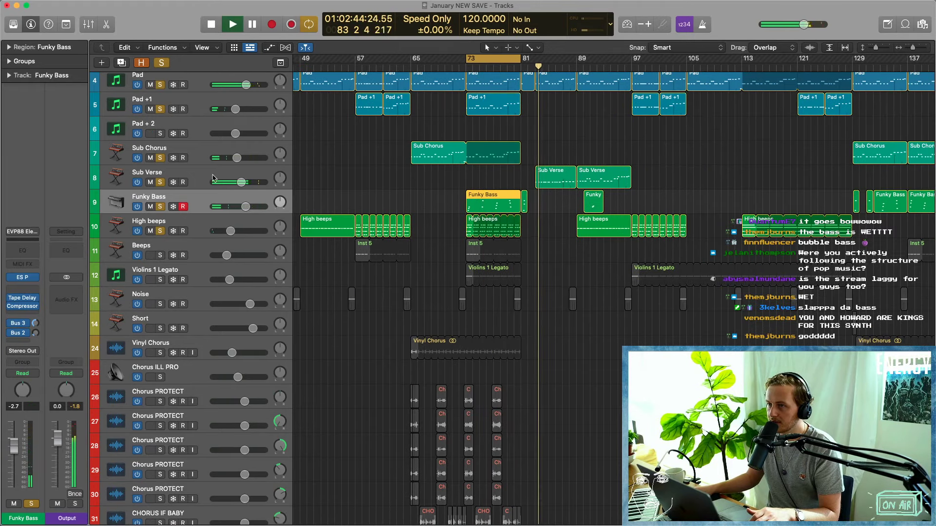
click(195, 174)
scroll(351, 241, down, 3)
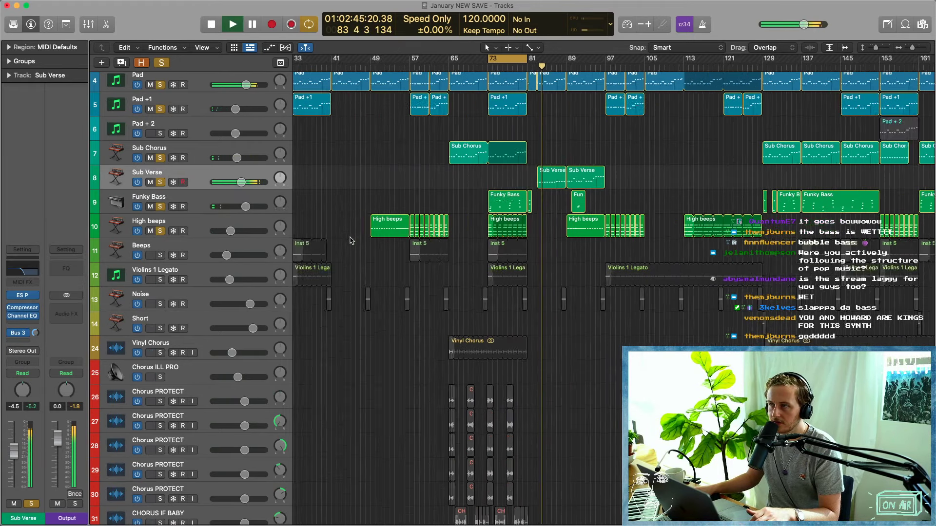
Show the track automation, stop playback, and compare the Sub Chorus and Sub Verse channel settings.
key(a)
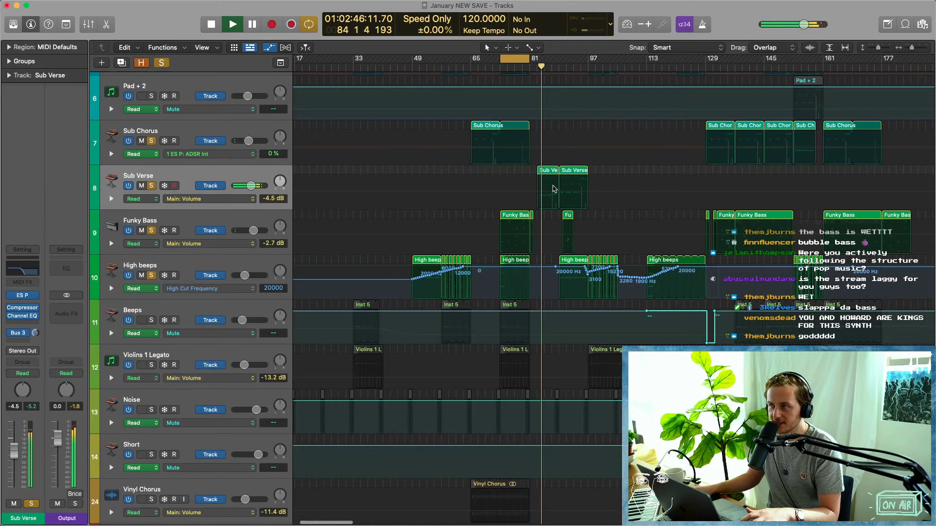
key(space)
key(Up)
click(228, 198)
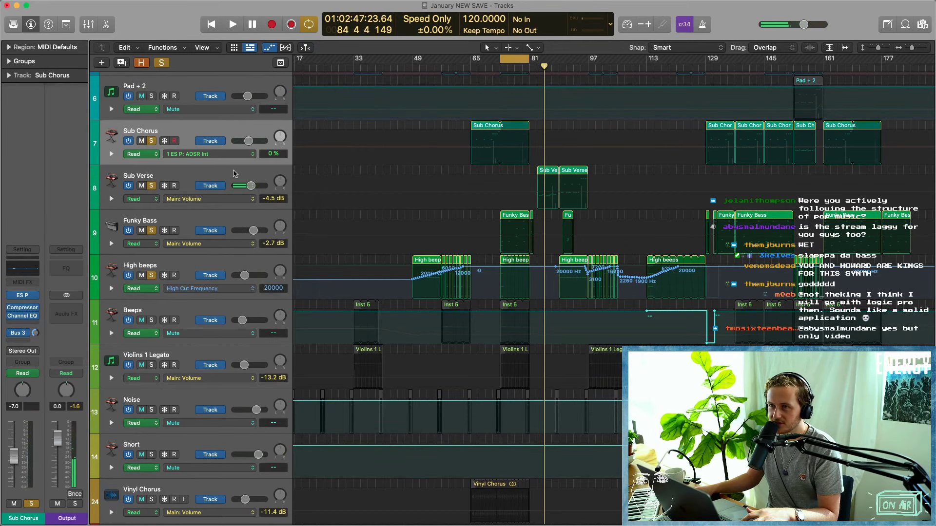
click(236, 174)
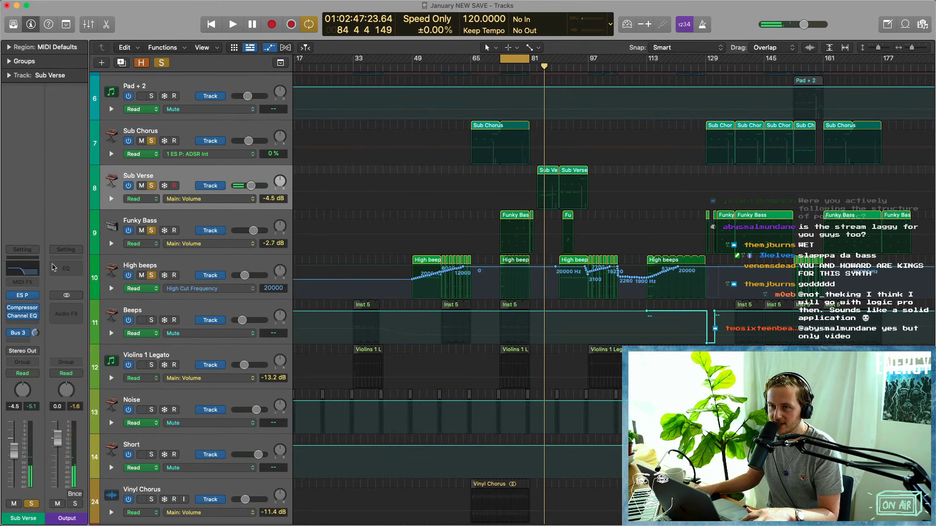
Examine the Channel EQ curve on the Sub Chorus track and close the plug-in.
key(Up)
click(25, 268)
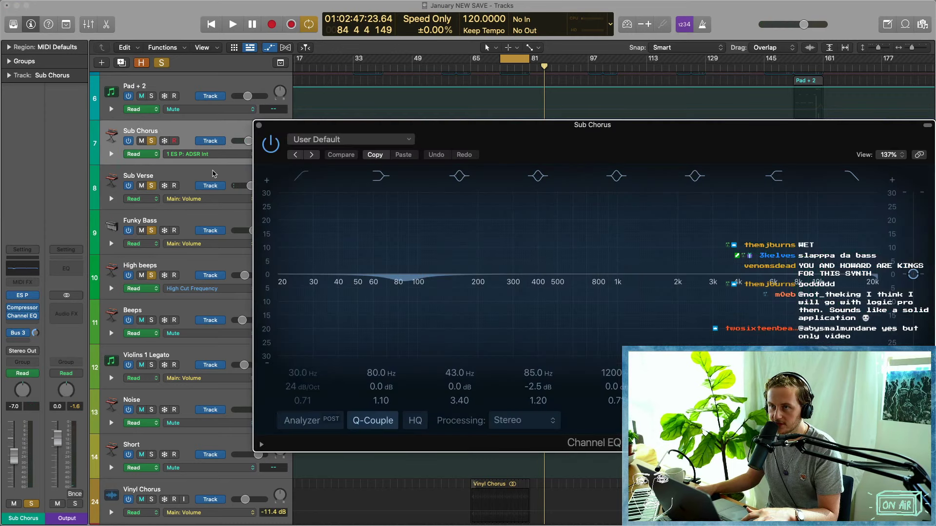
drag(486, 139, 417, 130)
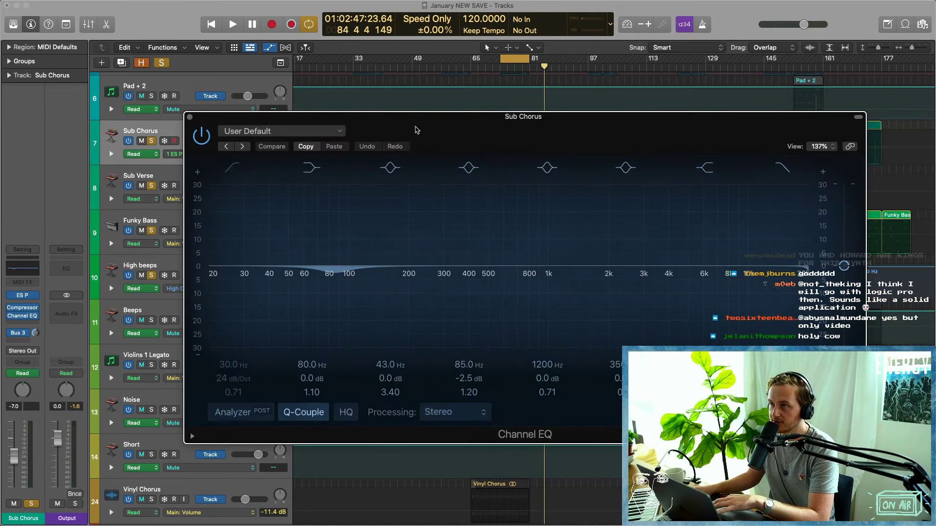
click(190, 117)
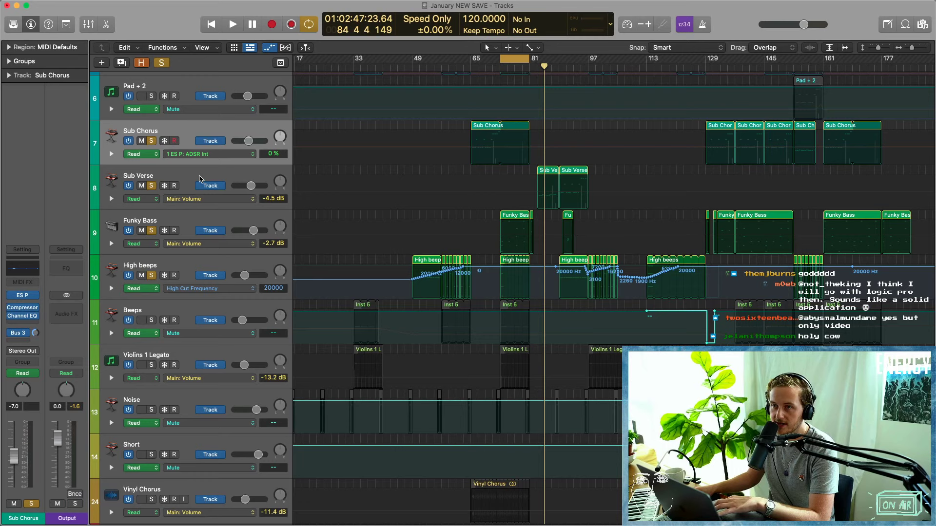
Examine the Channel EQ curve on the Sub Verse track, close the plug-in, and hide the track automation.
click(200, 180)
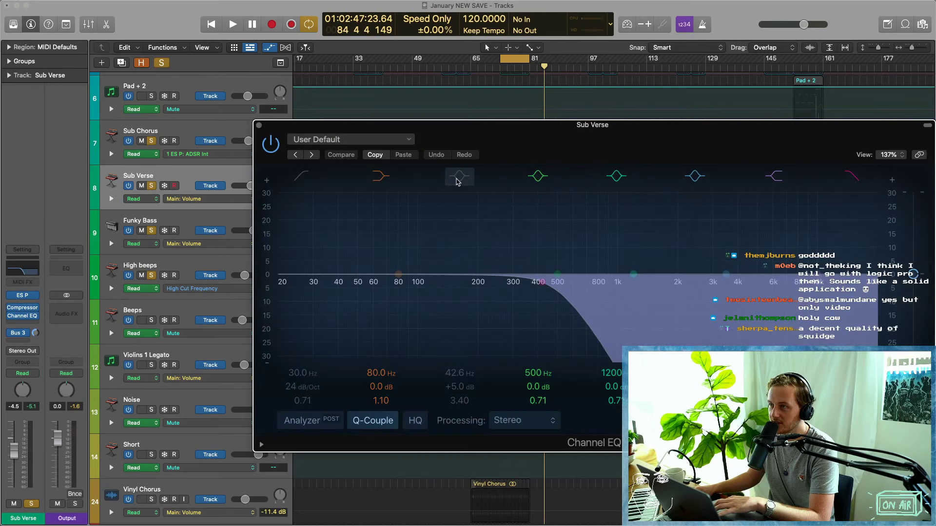
click(259, 126)
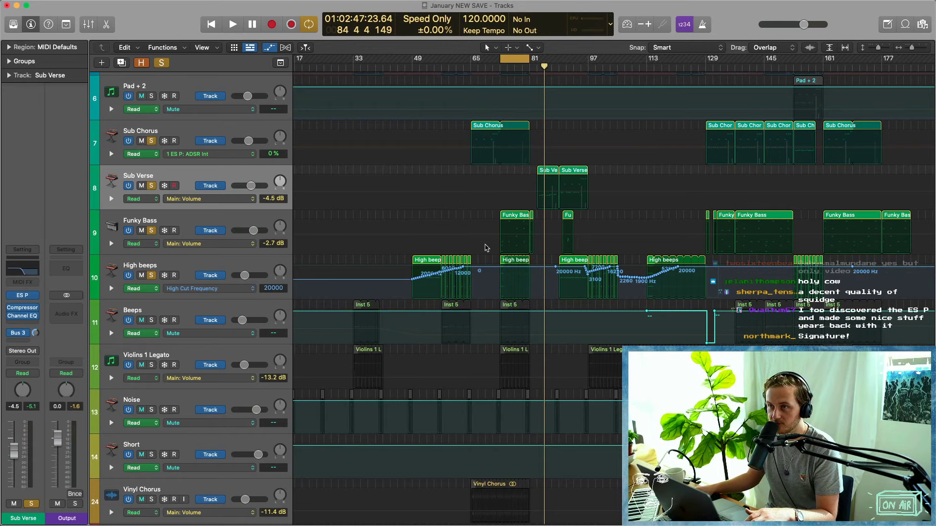
key(a)
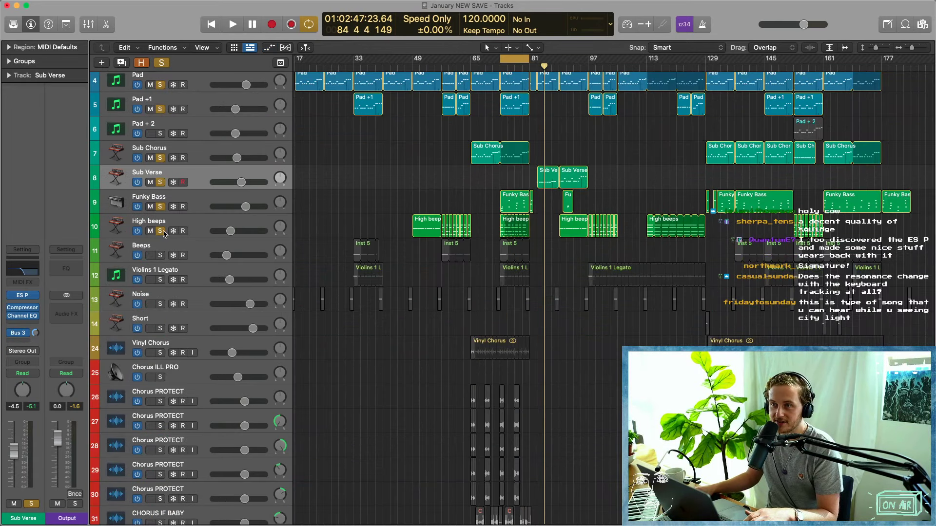
Clear the solos on the Pad, bass and other tracks, solo High beeps alone, and play it from bar 73.
scroll(164, 231, up, 1)
mouse_move(164, 231)
mouse_down()
mouse_move(159, 75)
mouse_move(163, 105)
mouse_up()
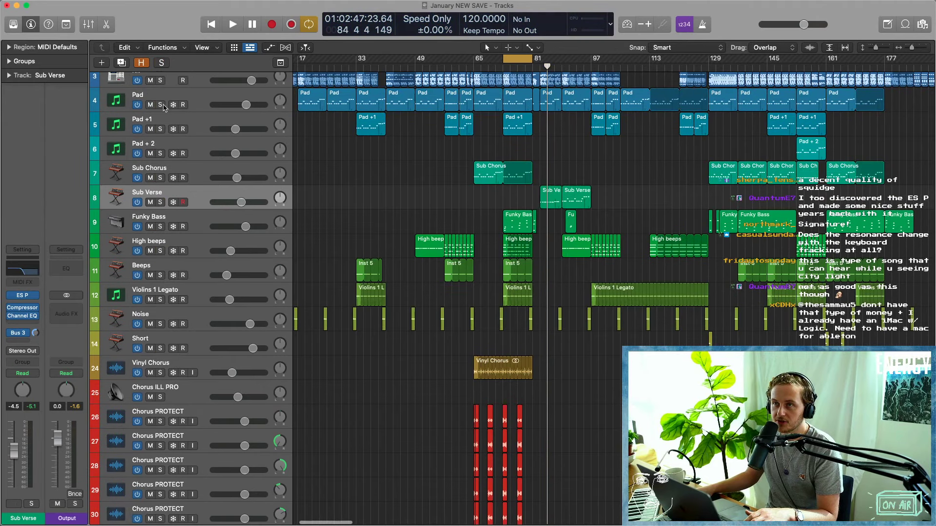
click(160, 251)
key(space)
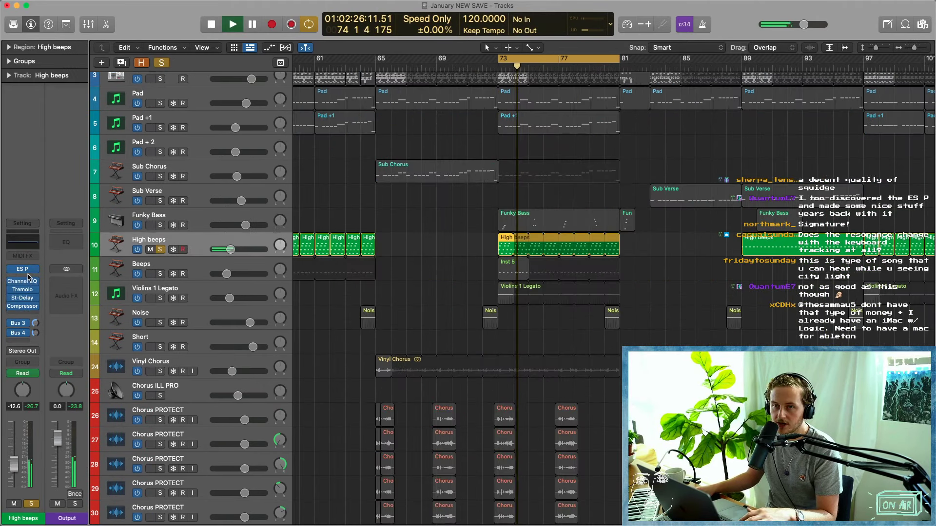
Examine the ES P synth on the High beeps track while its part plays, and close the plug-in.
key(space)
click(26, 270)
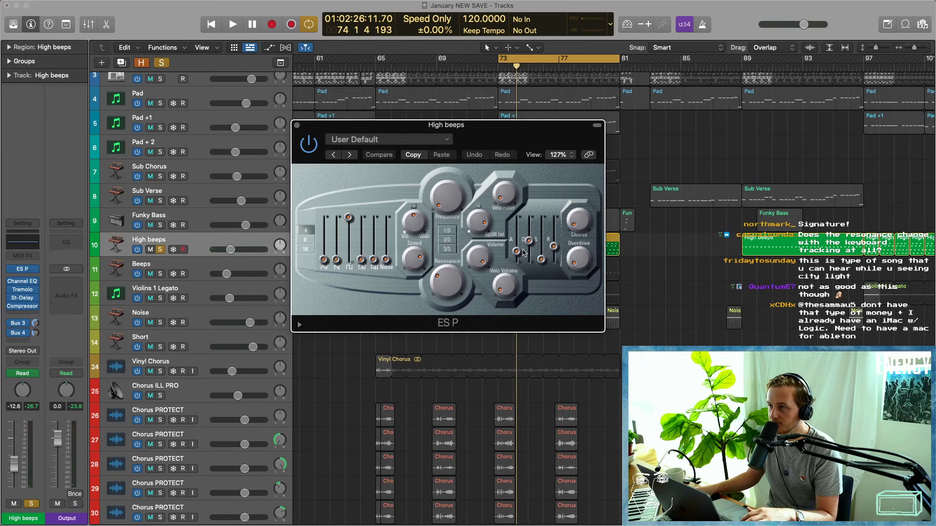
key(space)
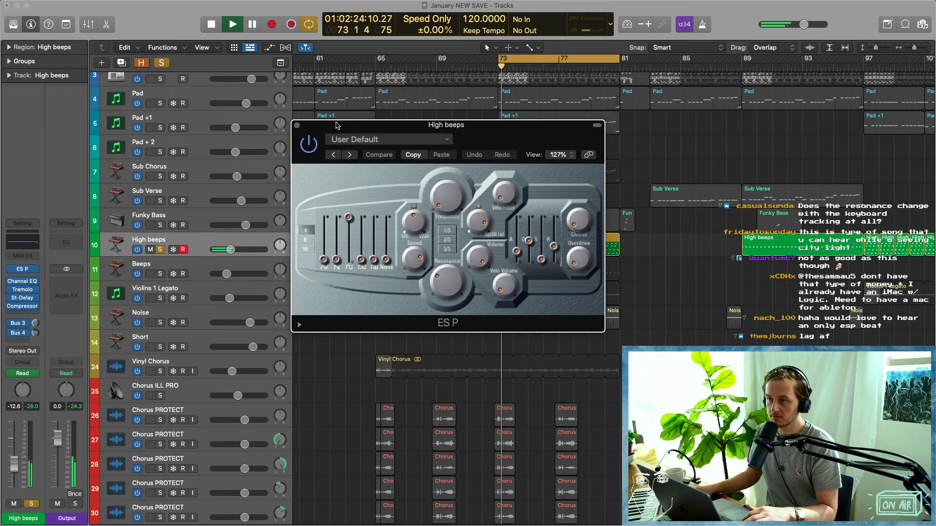
click(297, 125)
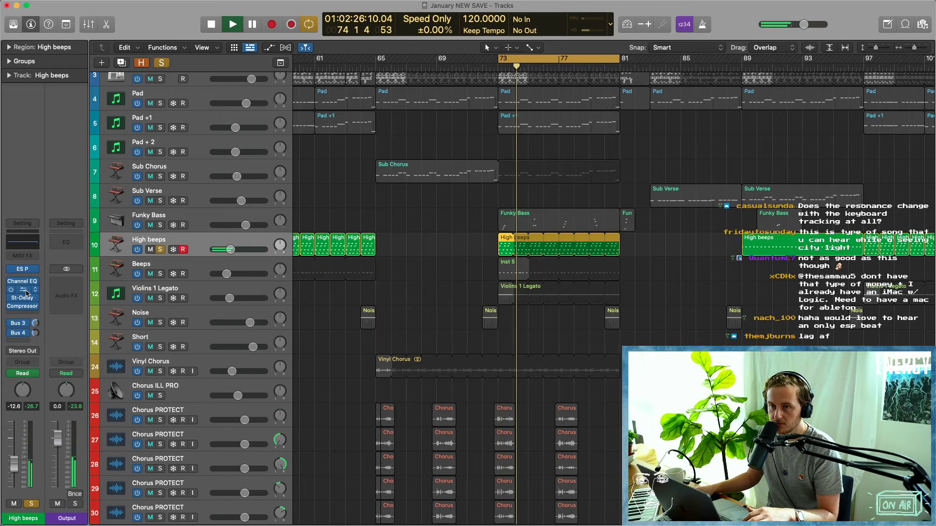
Examine the Tremolo settings on High beeps during playback, stop, and close the plug-in.
click(27, 291)
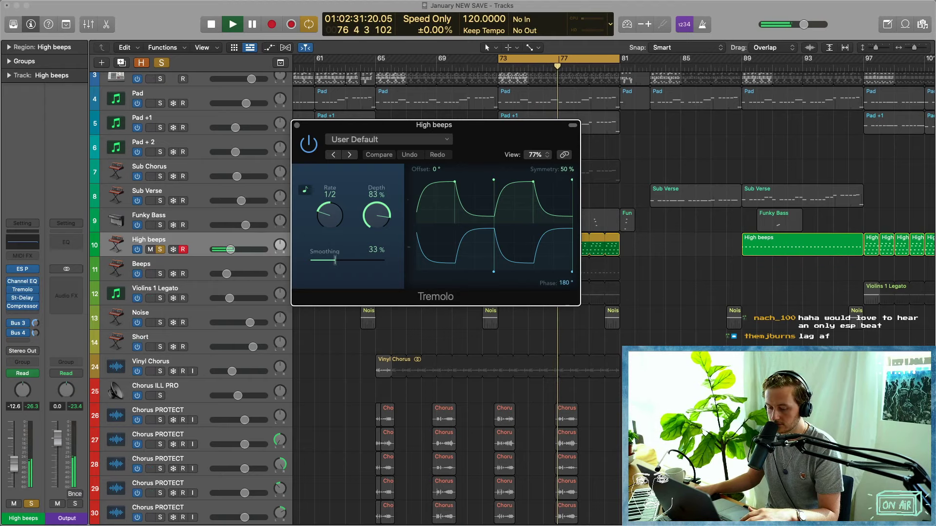
key(space)
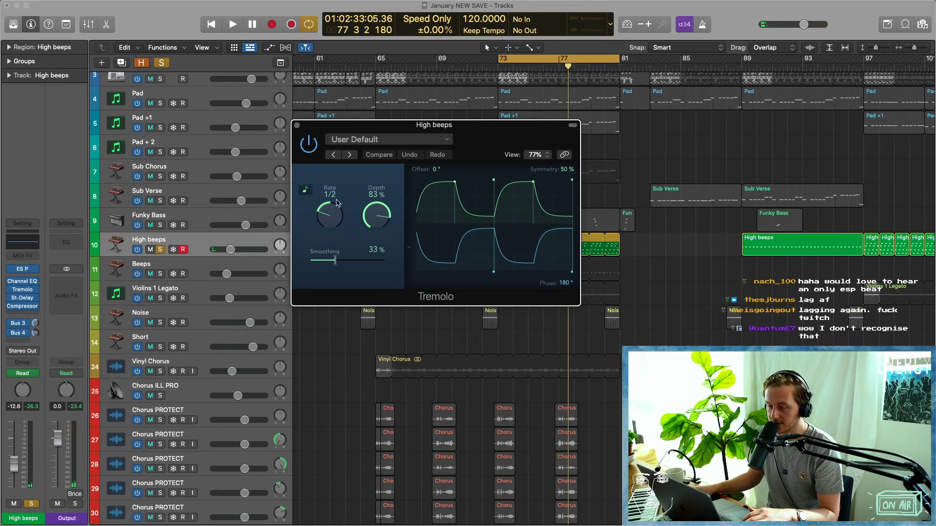
click(297, 126)
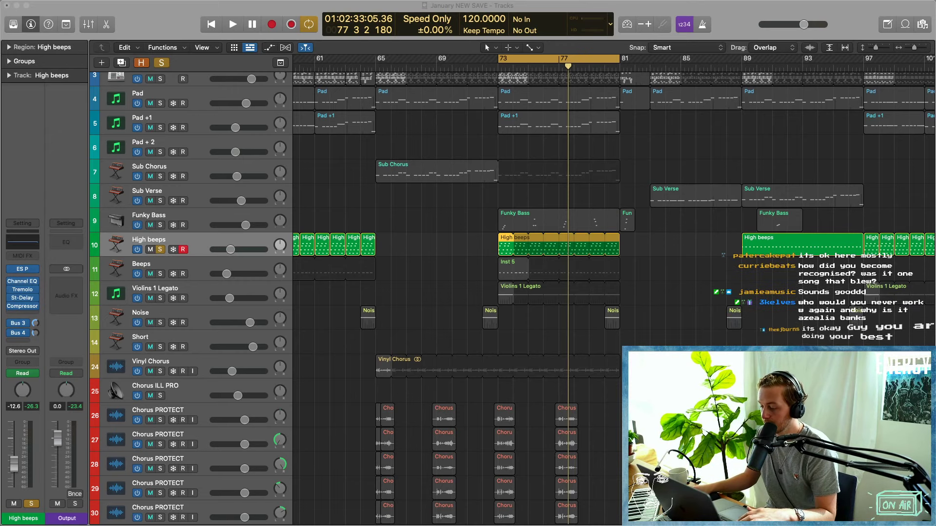
Play High beeps soloed from bar 73, and switch the solo over to the Beeps track.
click(160, 249)
click(160, 249)
key(space)
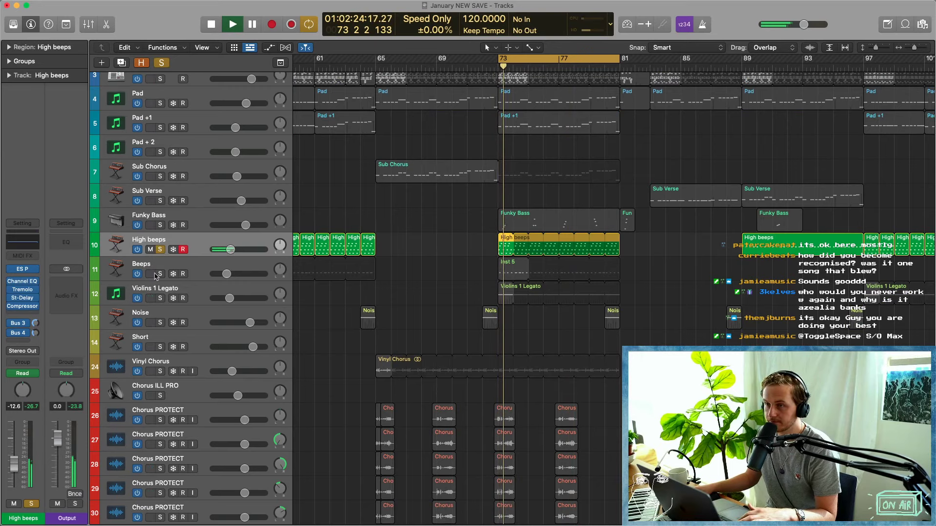
click(160, 274)
key(space)
click(161, 250)
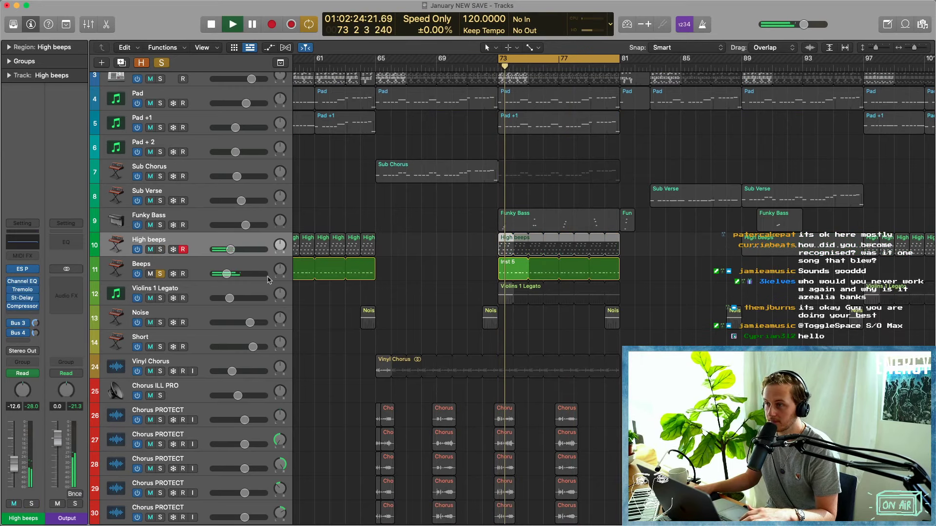
Examine the ES P synth on the Beeps track during playback, close it, and stop playback.
click(166, 266)
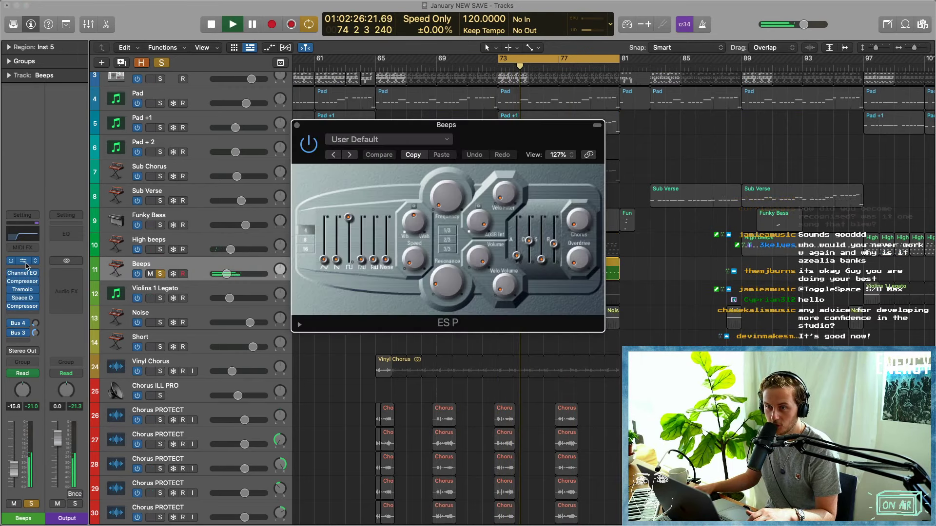
click(24, 261)
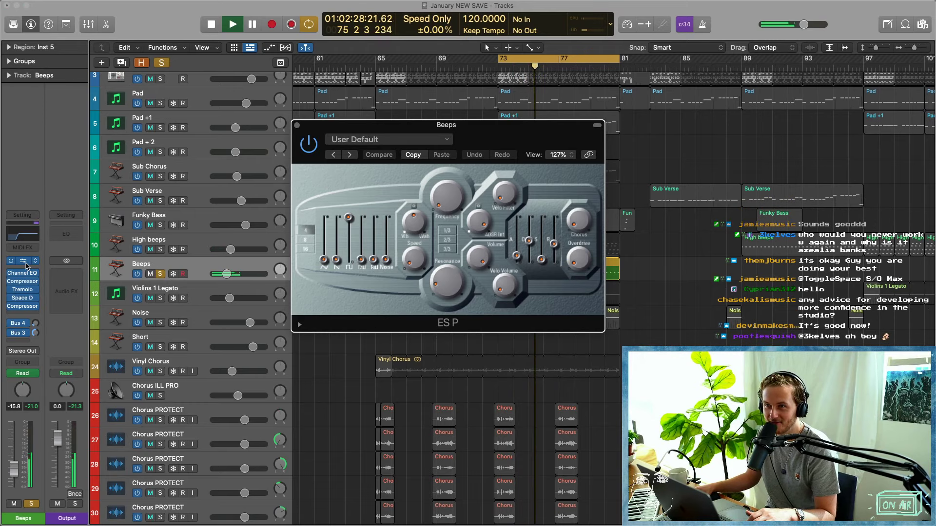
click(26, 264)
key(space)
Solo the Sub Chorus, Sub Verse, Funky Bass and High beeps tracks together with Beeps, and play them from bar 73.
shift+click(205, 181)
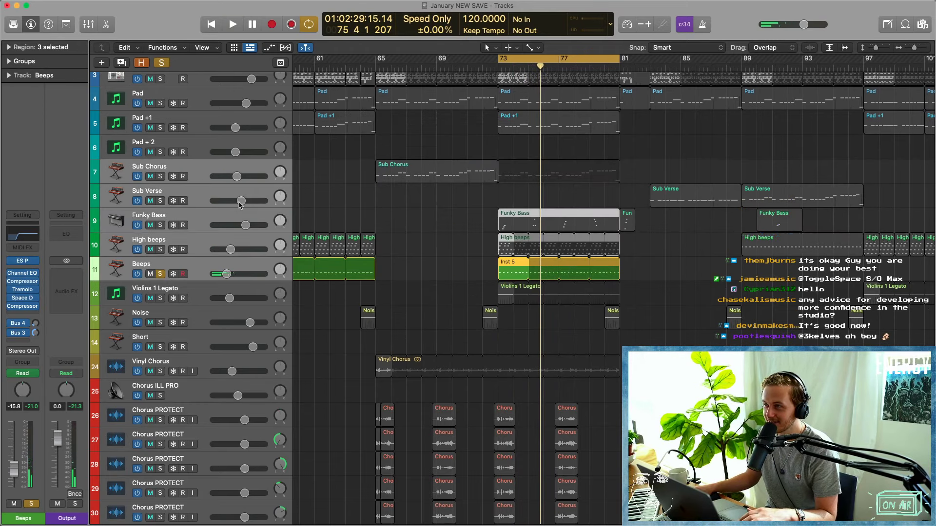
scroll(194, 147, up, 3)
scroll(194, 146, up, 1)
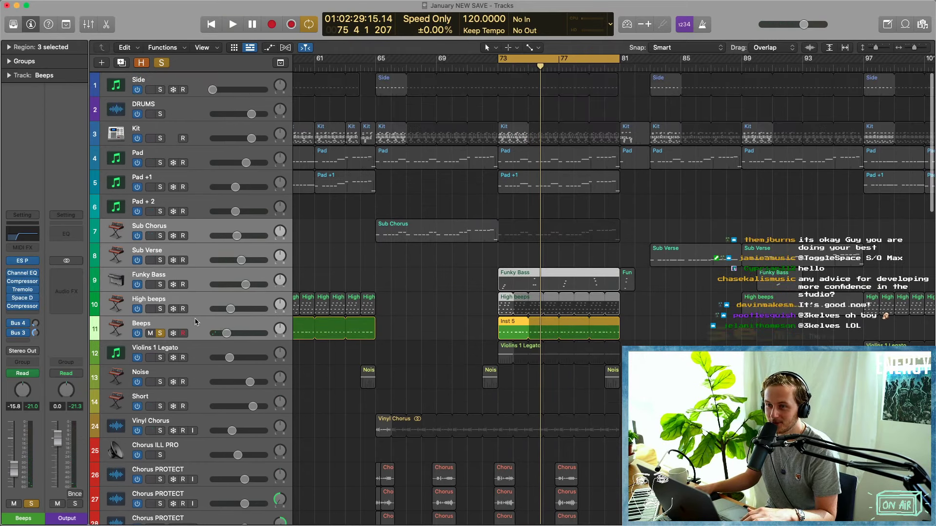
scroll(483, 324, left, 1)
scroll(484, 324, down, 1)
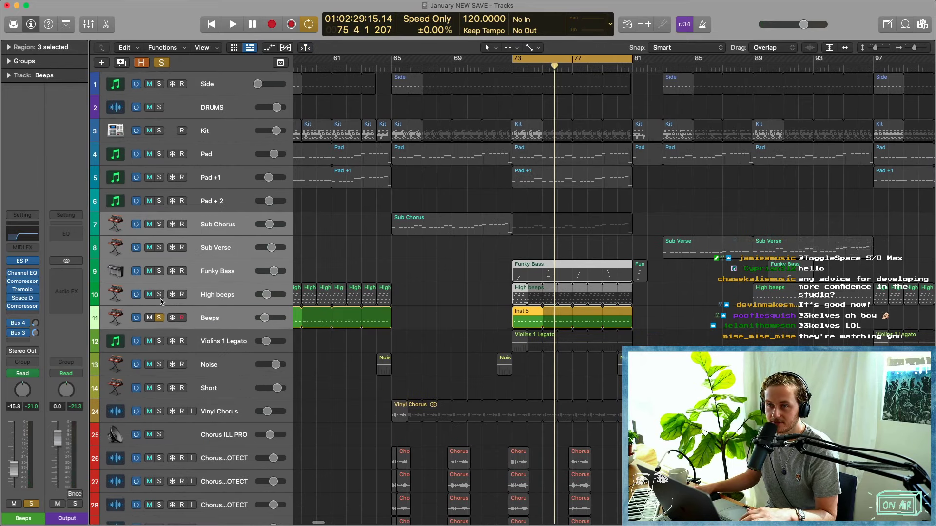
drag(161, 301, 159, 226)
key(super+Left)
key(super+Left)
key(space)
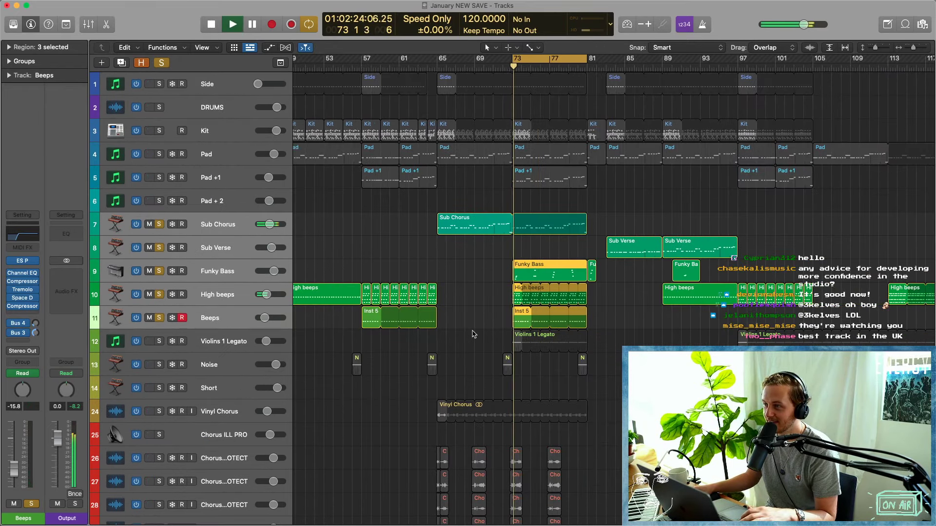
Add Pad + 2, Pad +1, Pad, Kit and Side to the soloed tracks during playback, and stop playback.
click(458, 307)
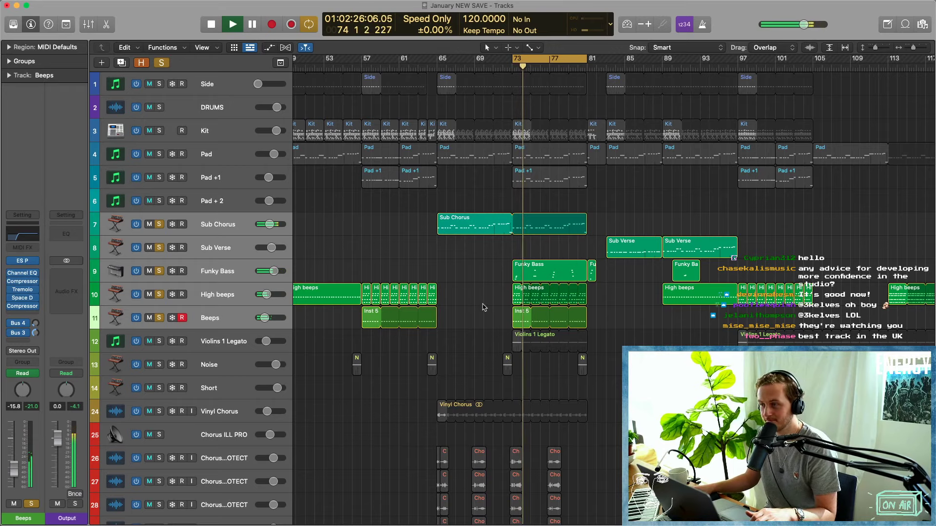
drag(159, 201, 160, 134)
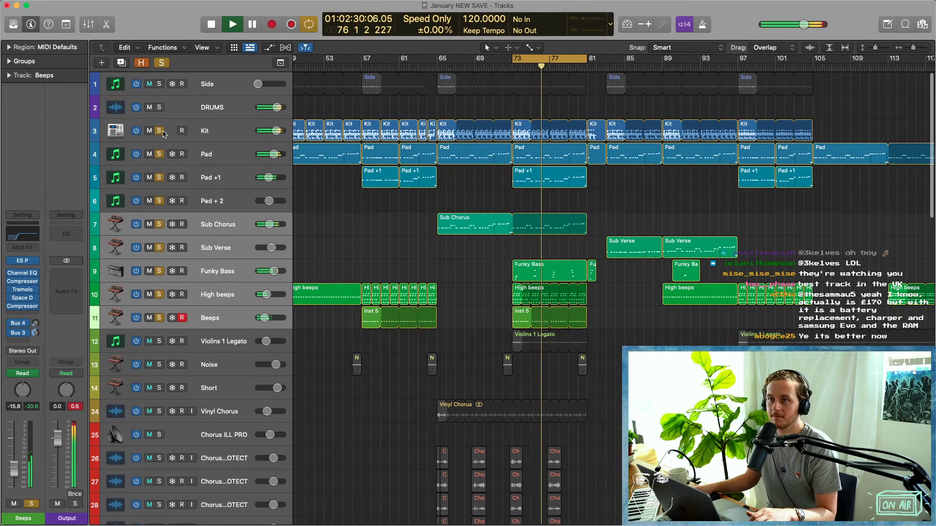
click(159, 84)
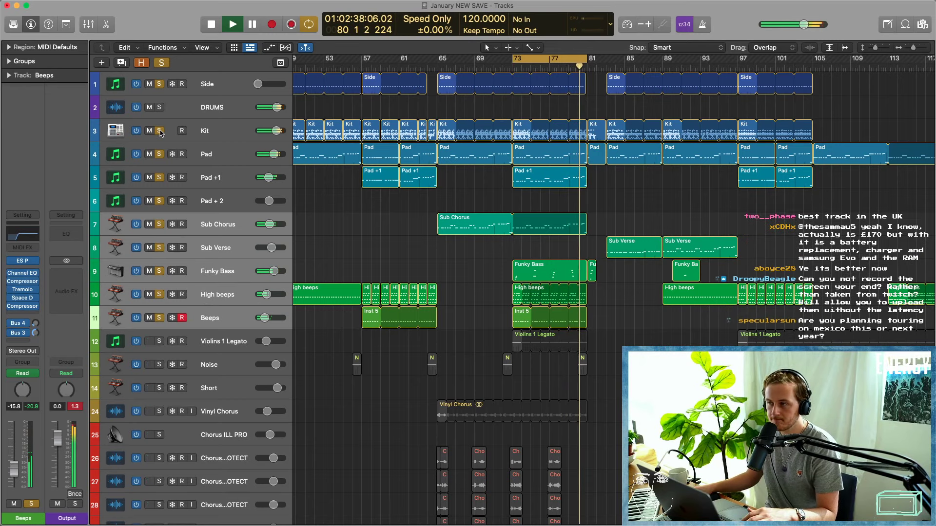
key(space)
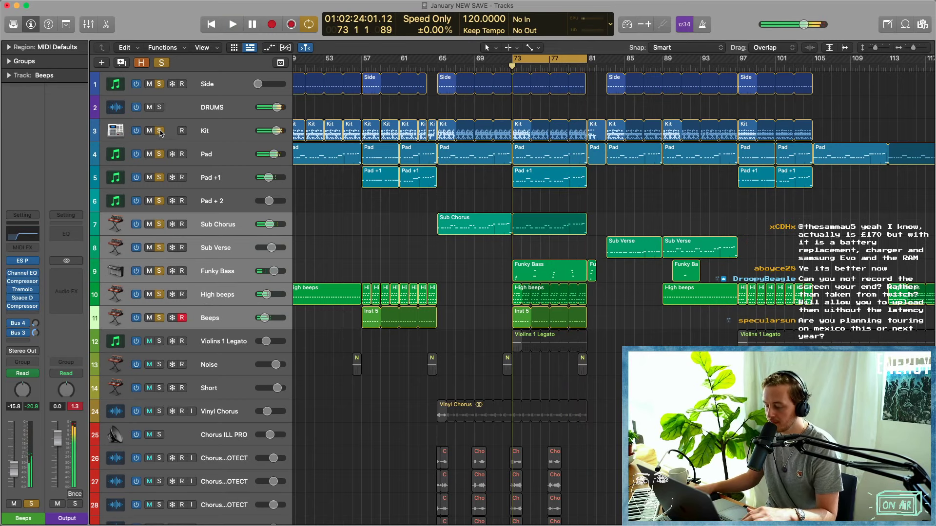
Open the High beeps region at bar 73 in the Piano Roll, examine its note pattern, and hide the automation area.
click(551, 297)
double_click(523, 293)
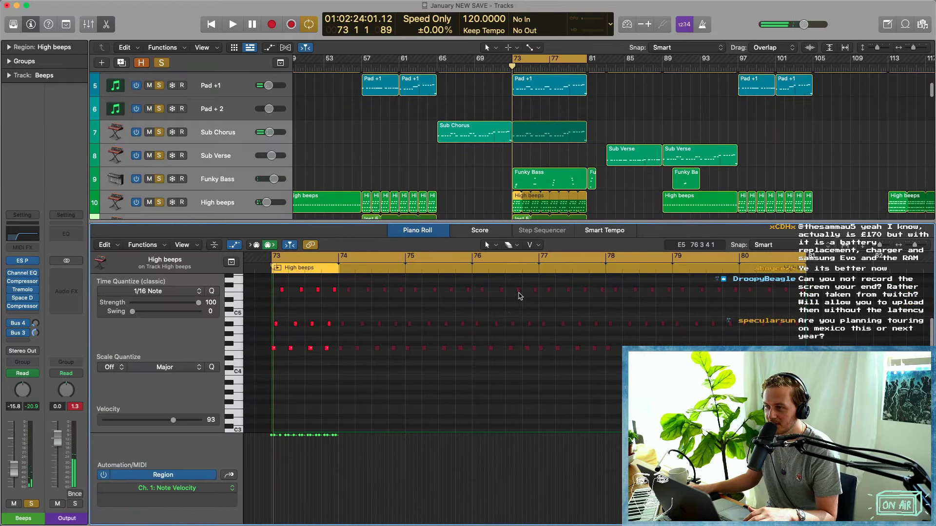
scroll(311, 341, down, 3)
scroll(313, 317, up, 3)
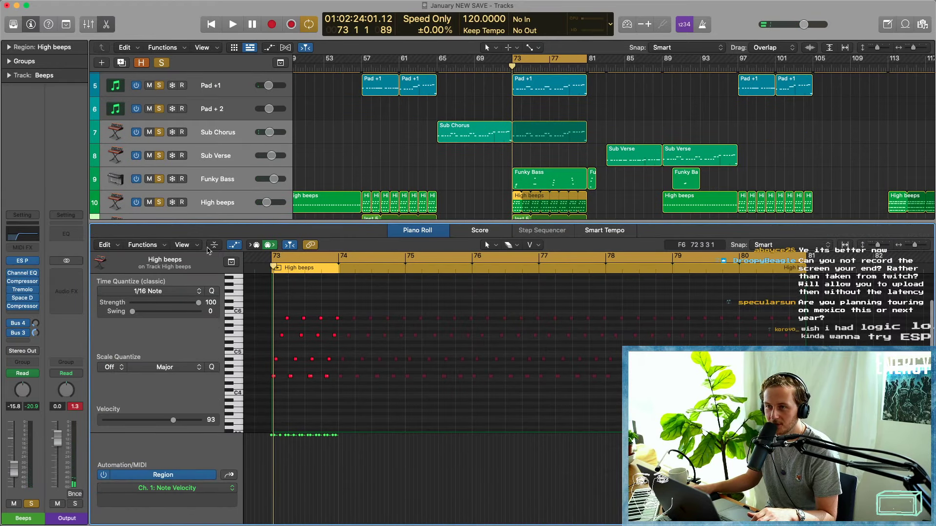
click(235, 246)
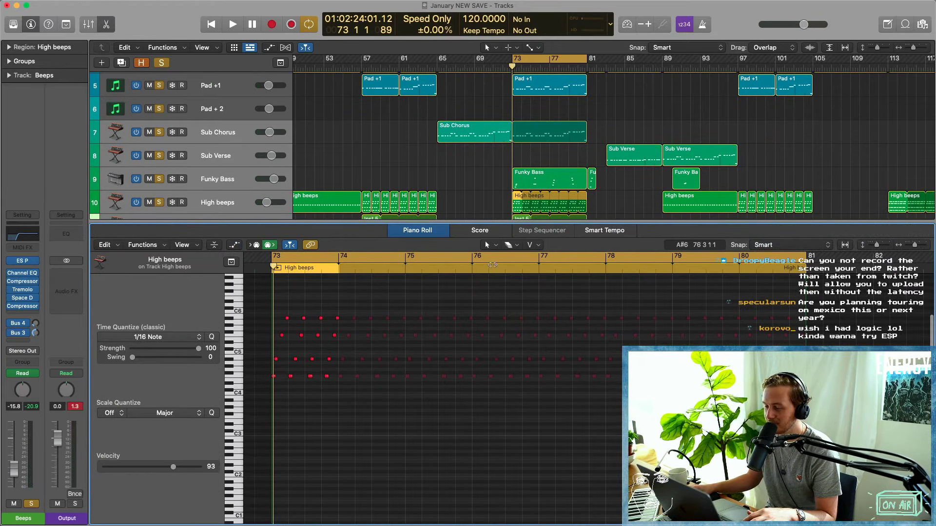
Play the soloed tracks while following the High beeps notes, stop playback, and close the Piano Roll.
key(space)
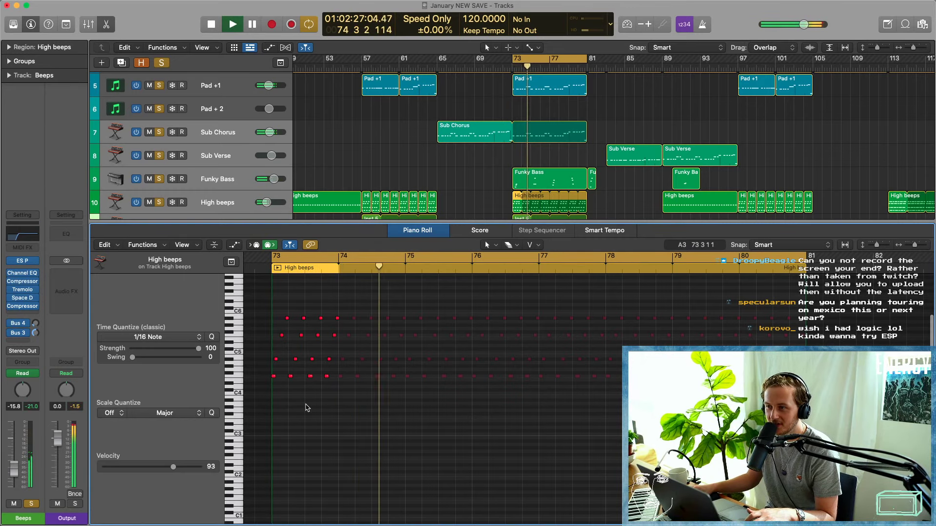
key(space)
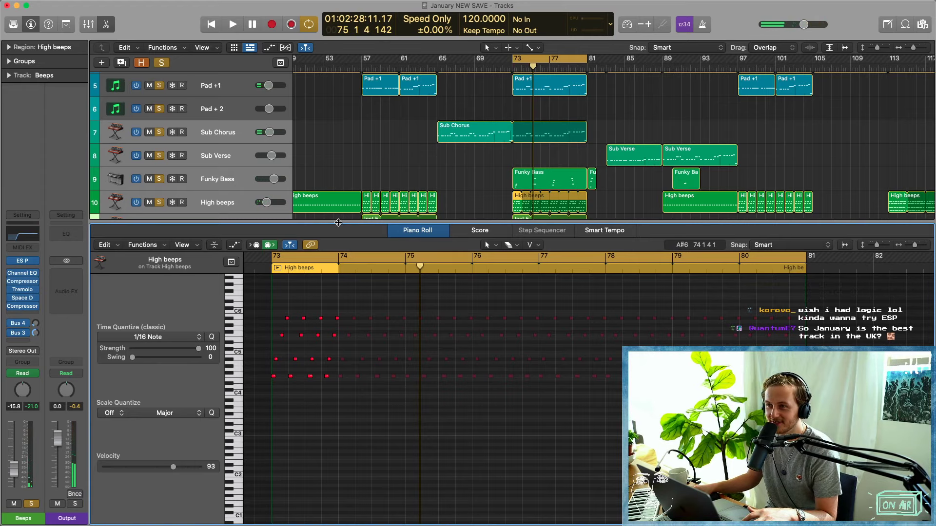
key(p)
click(370, 323)
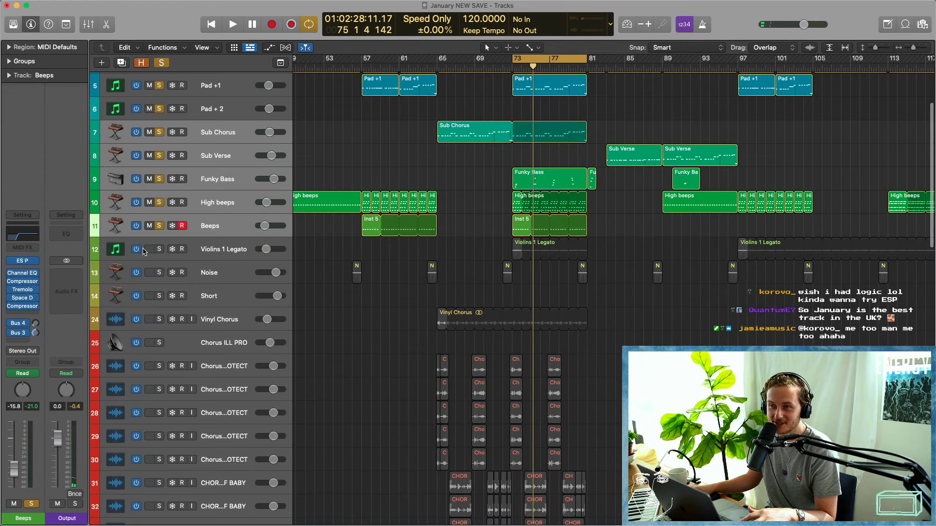
Solo Violins 1 Legato, remove the solo from the Sub Chorus through Beeps tracks, and play it with the Pads.
click(159, 250)
mouse_move(158, 222)
mouse_down()
mouse_move(158, 164)
mouse_move(158, 221)
mouse_up()
click(159, 225)
click(221, 257)
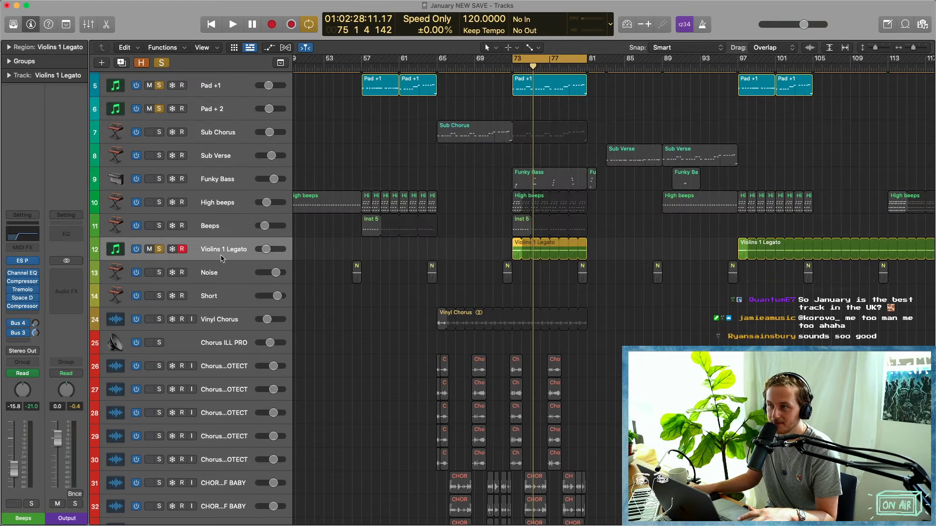
key(space)
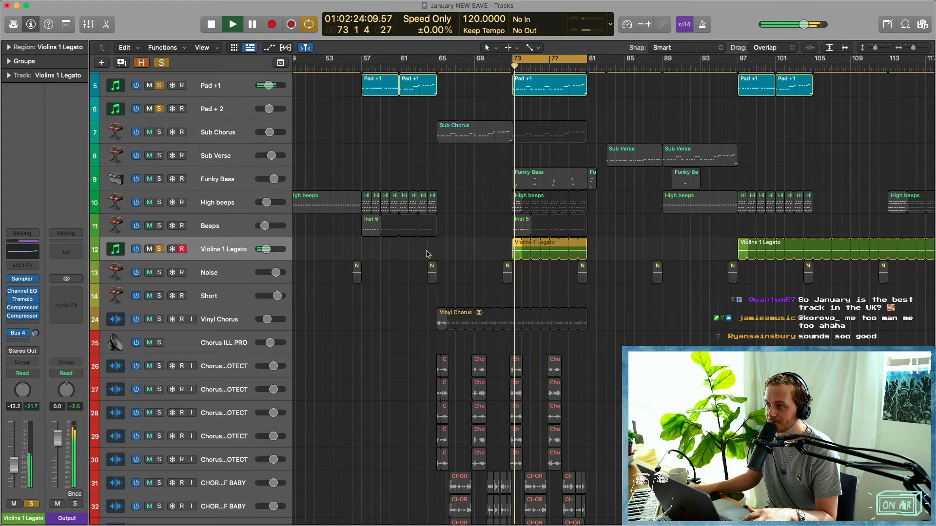
Examine the long note in the Violins 1 Legato region at bar 73, stop playback, and close the Piano Roll.
double_click(519, 253)
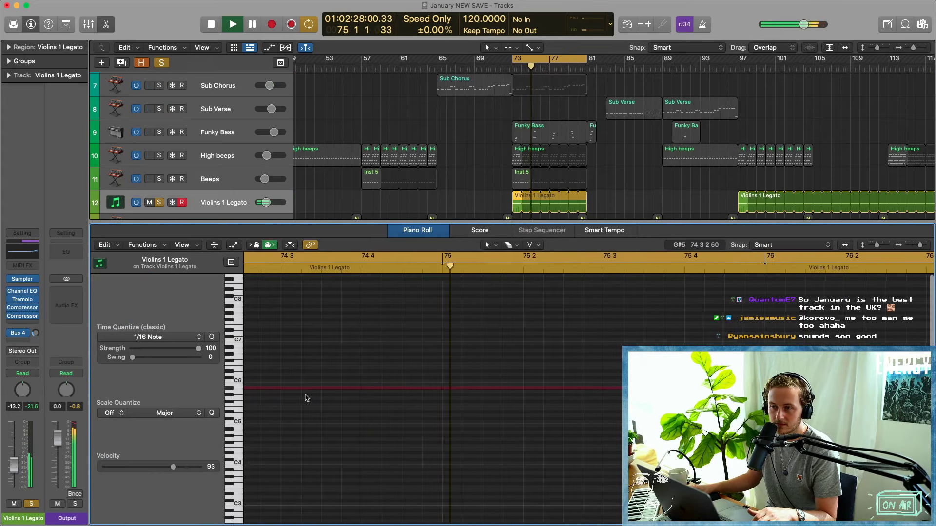
scroll(306, 398, left, 10)
key(space)
key(super+Left)
key(super+Left)
key(super+Left)
key(super+Left)
key(super+Left)
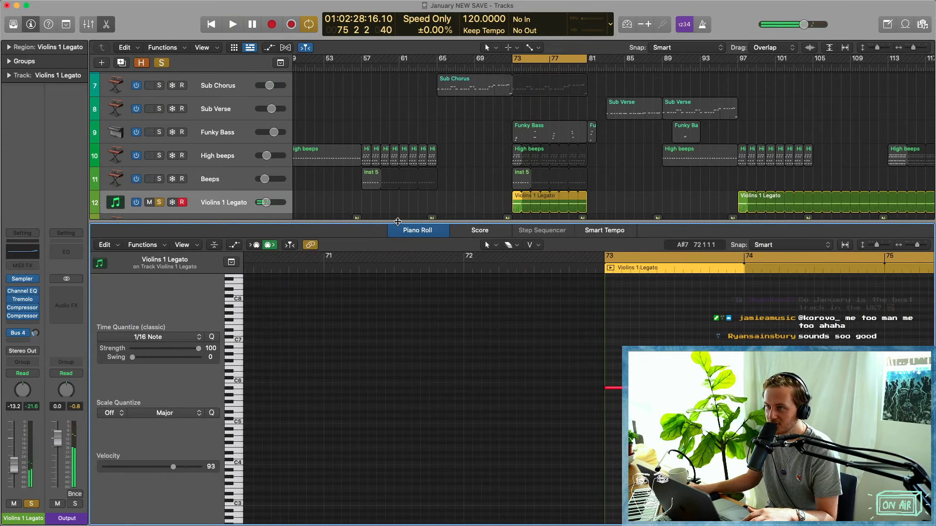
key(e)
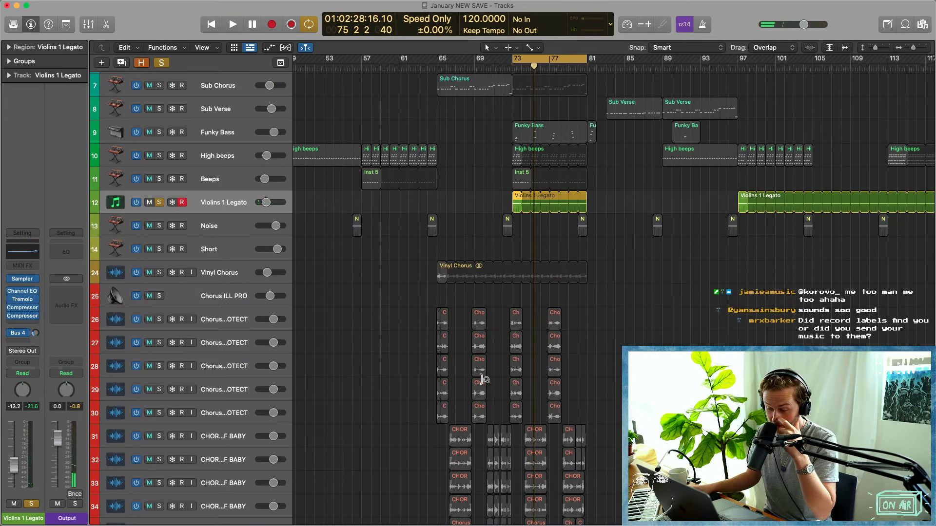
scroll(390, 375, up, 3)
click(343, 353)
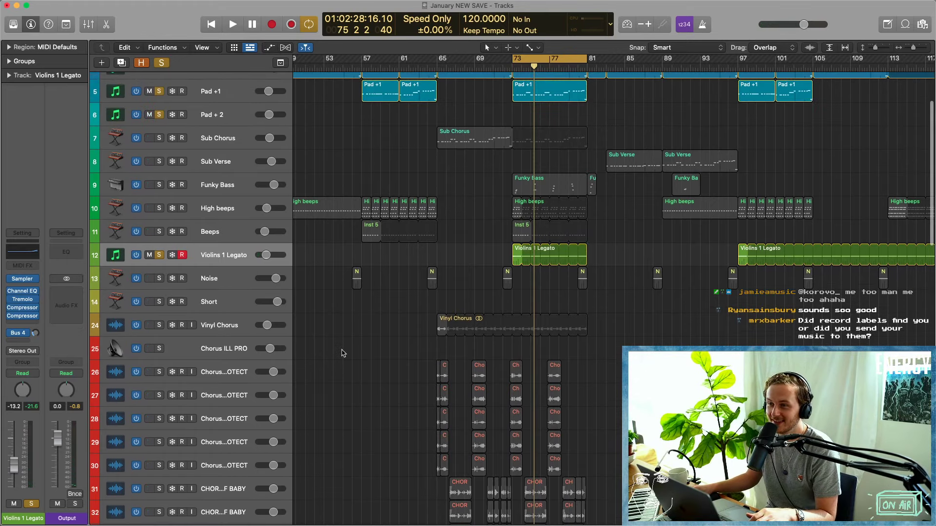
Solo the Noise track alongside the soloed pads and strings, and play a cycle from bar 72 to bar 80.
click(161, 280)
key(super+Right)
key(super+Right)
key(super+Right)
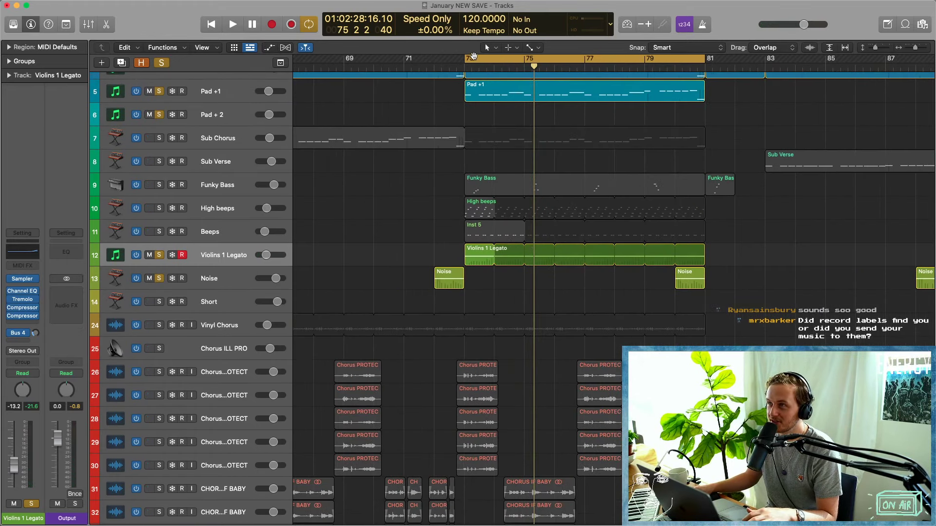
drag(472, 55, 443, 56)
key(space)
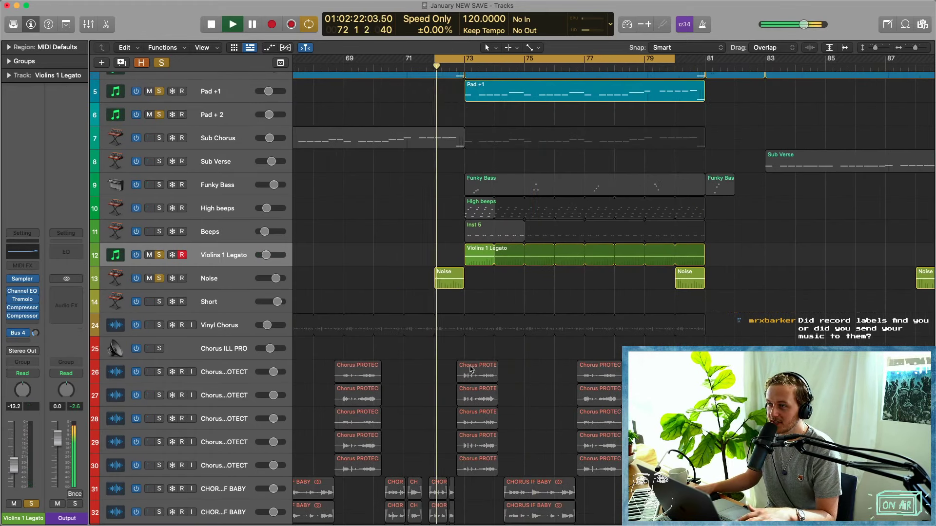
Clear the existing solos and solo only the Noise track.
click(236, 285)
click(159, 255)
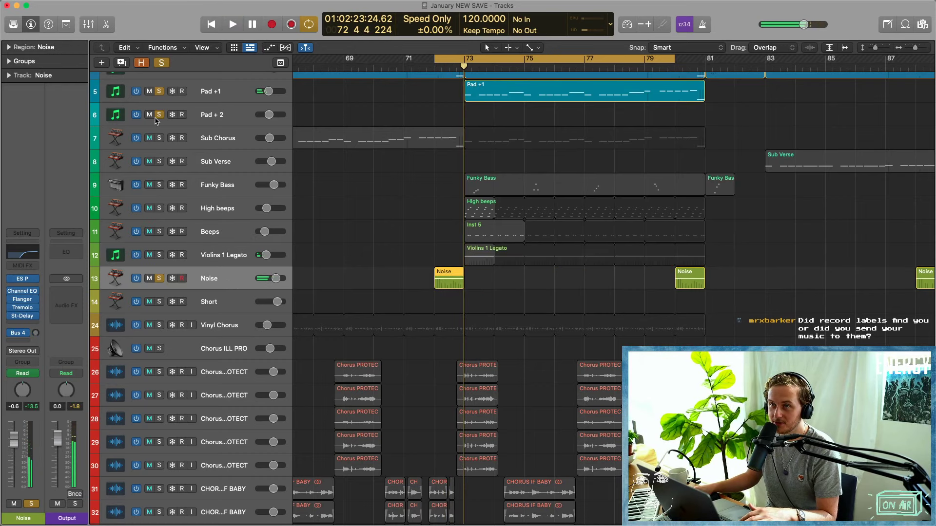
click(161, 64)
click(160, 279)
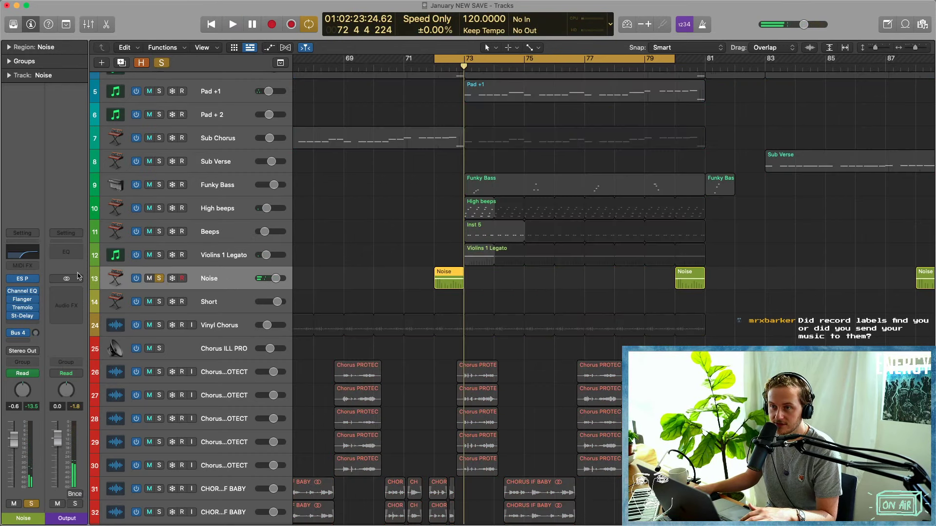
View the Noise track's ES P synth settings while playing the sound, and close the plug-in window.
click(23, 280)
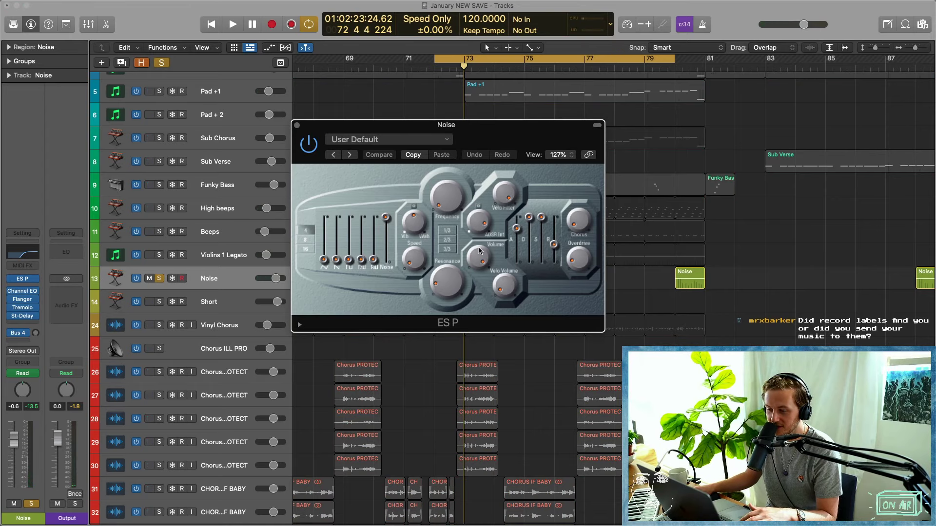
key(space)
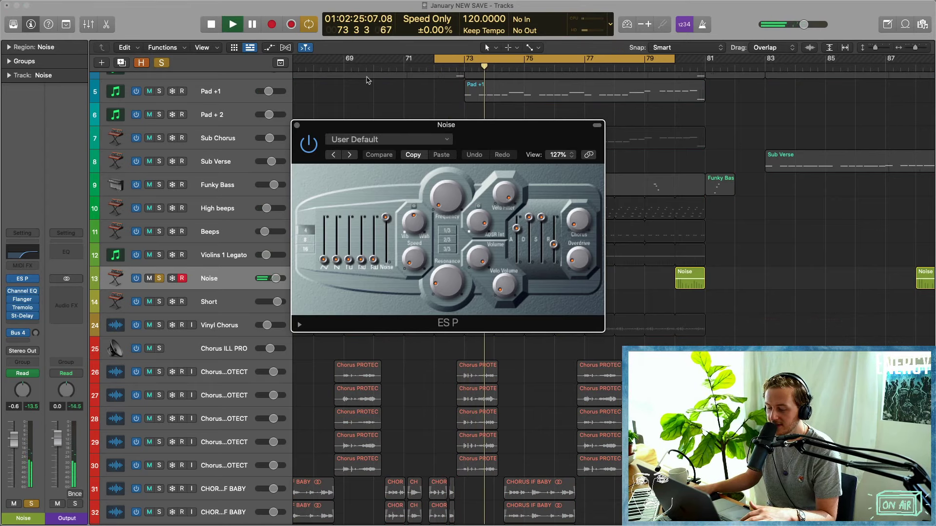
click(297, 125)
key(space)
Solo the Short track together with Noise and play the arrangement from bar 128 into the Short region at bar 129.
scroll(345, 331, down, 5)
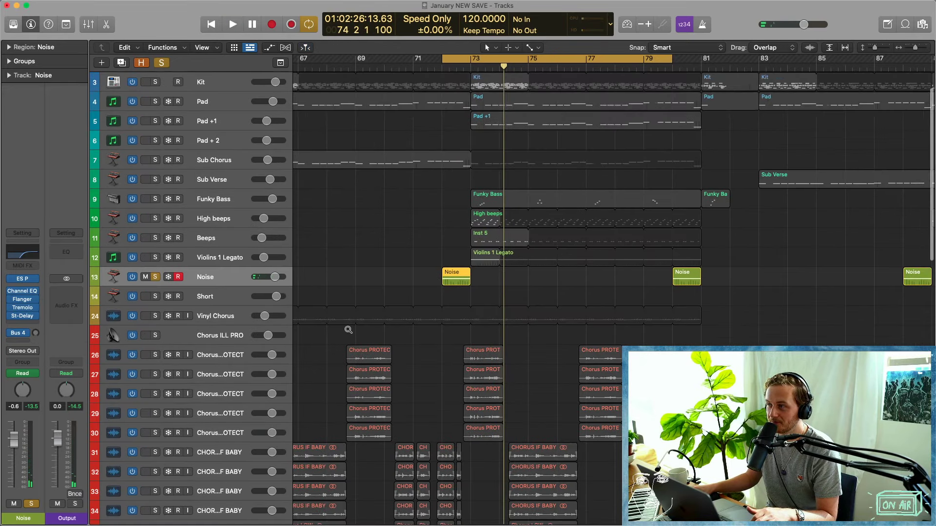
scroll(347, 328, down, 4)
scroll(349, 326, right, 3)
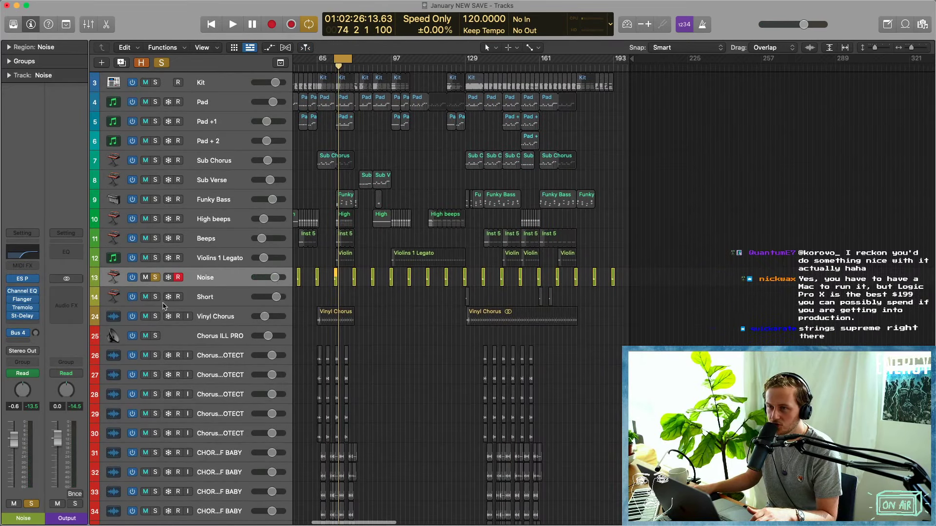
click(156, 297)
key(super+Right)
key(super+Right)
key(super+Right)
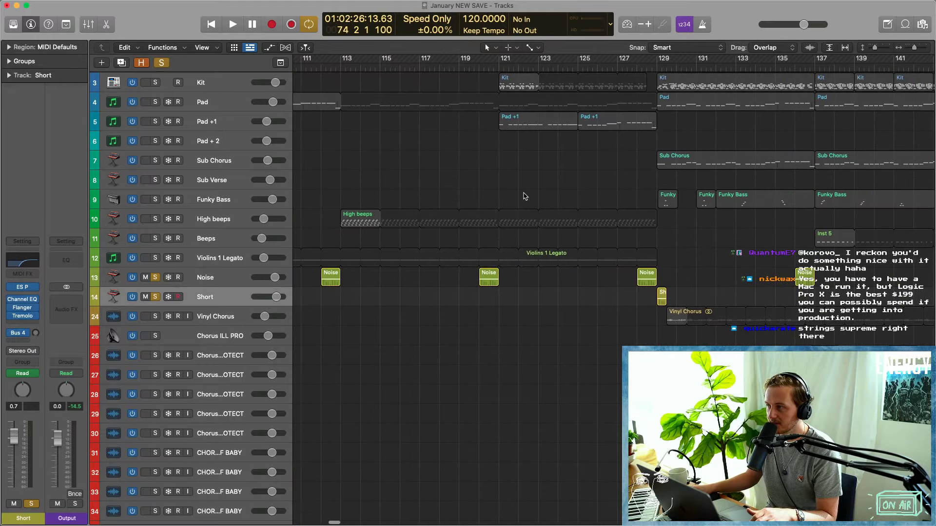
click(637, 67)
key(space)
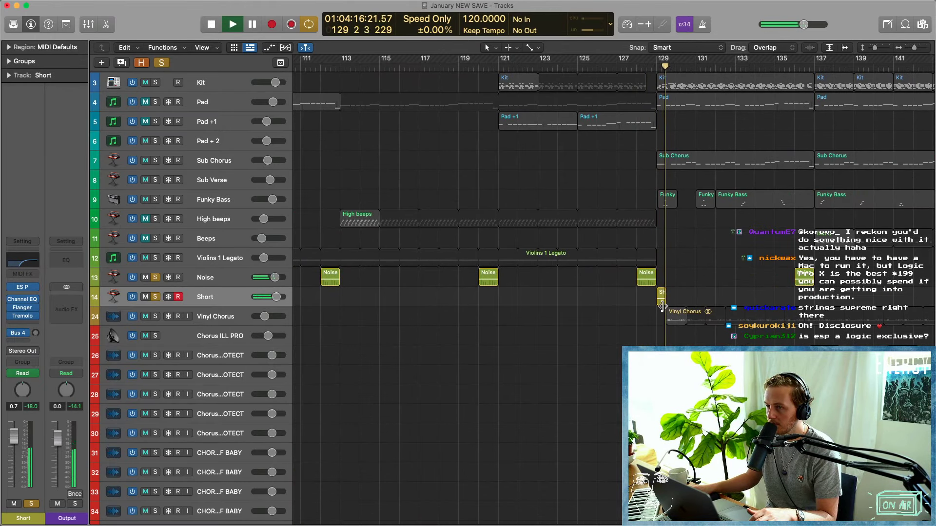
key(super+Right)
key(super+Right)
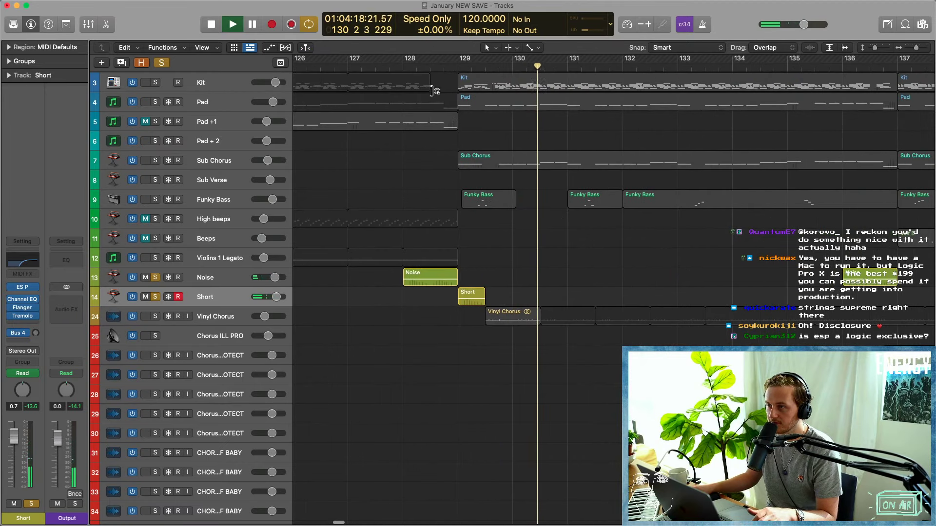
click(399, 69)
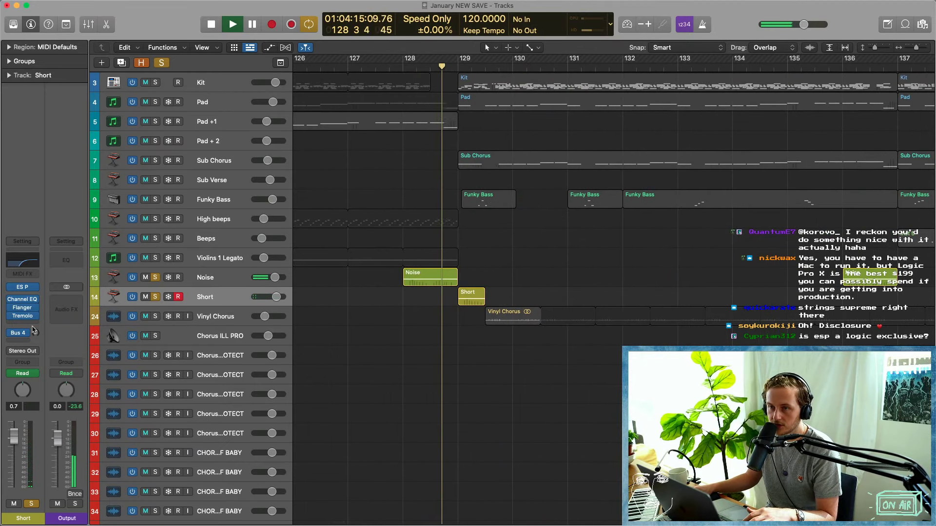
Open the Flanger on the Short track and cycle playback between bars 128 and 130.
click(26, 311)
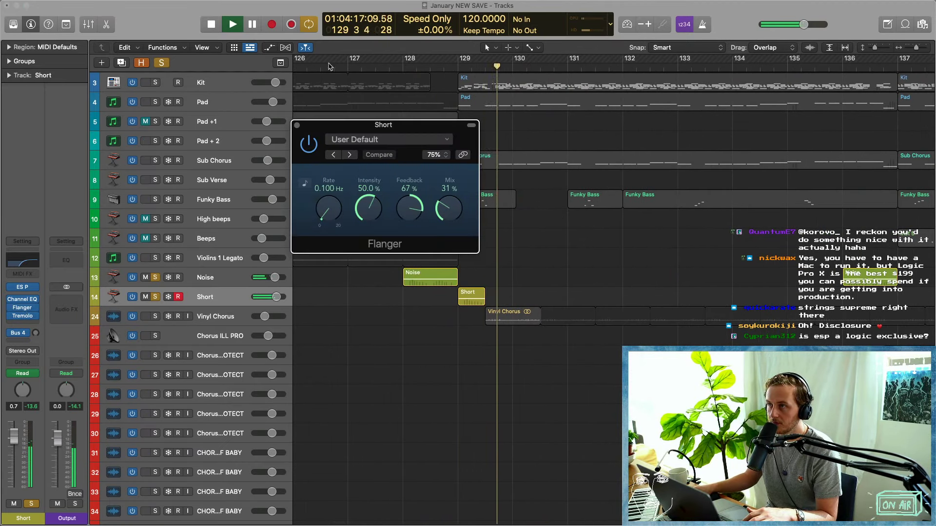
drag(408, 59, 513, 59)
key(space)
key(space)
Try the Flanger at 90% Intensity and 99% Feedback, restore its saved settings with Compare, and close it.
mouse_move(409, 213)
mouse_down()
mouse_move(381, 194)
mouse_move(373, 170)
mouse_up()
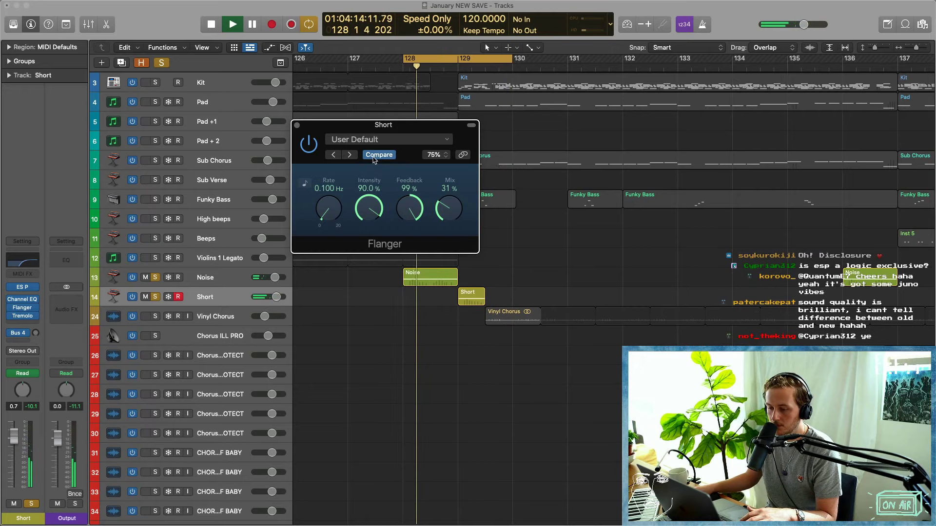
click(379, 154)
click(297, 125)
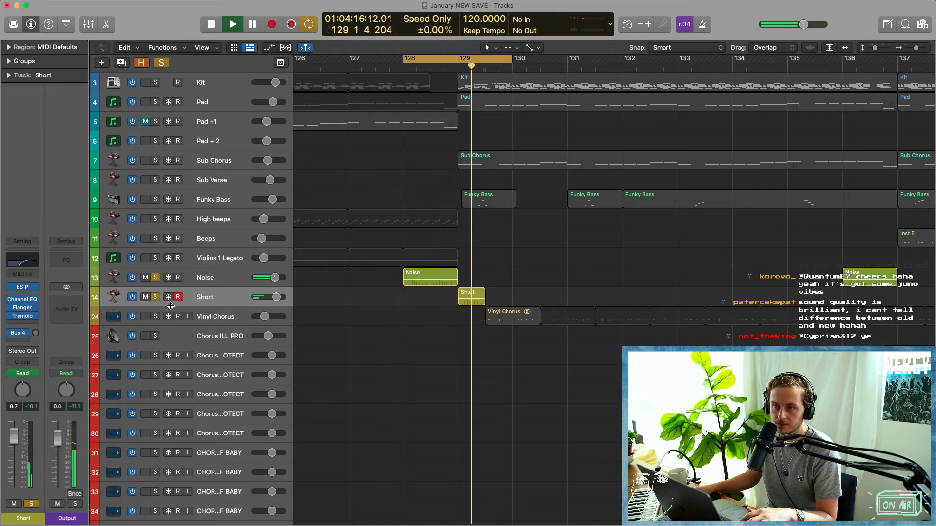
Stop playback and remove the solo from the Short and Noise tracks.
key(space)
click(157, 298)
click(155, 278)
Unmute the High beeps, Beeps and Pad +1 tracks.
key(super+Left)
key(super+Left)
key(super+Left)
key(super+Left)
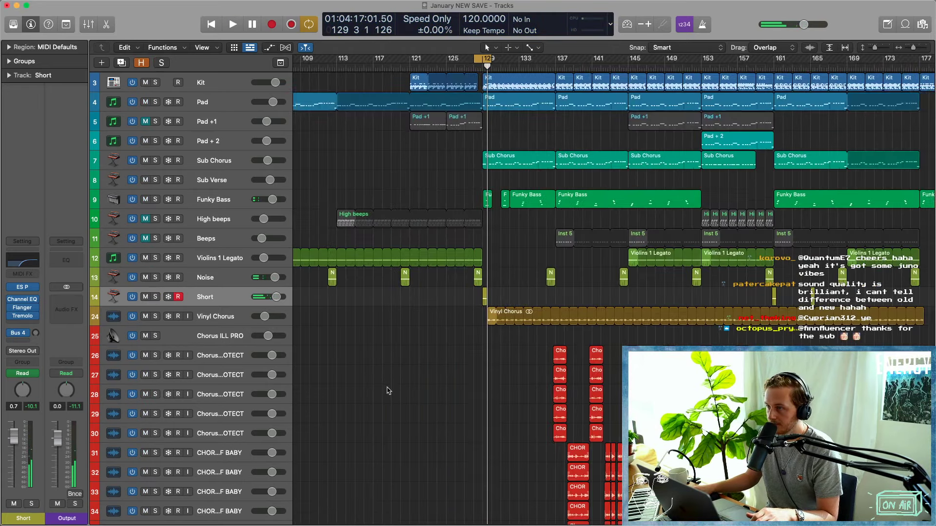
key(super+Up)
key(super+Up)
key(super+Up)
key(super+Up)
key(super+Left)
key(super+Left)
key(super+Left)
key(super+Left)
key(super+Up)
key(super+Up)
key(super+Up)
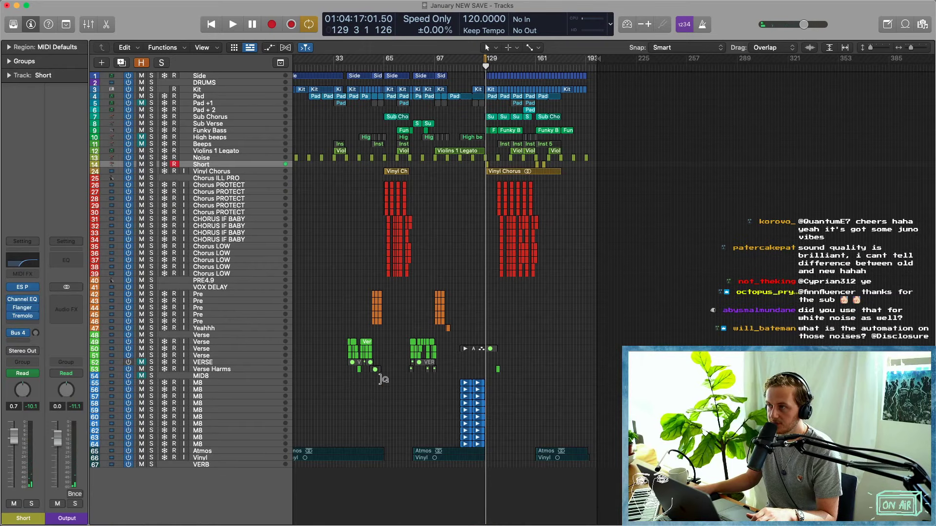
click(141, 137)
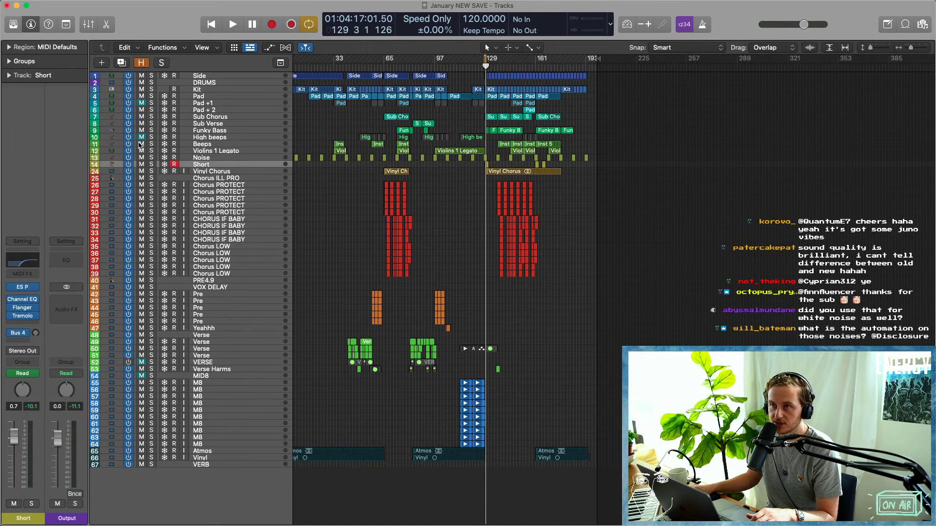
click(142, 104)
Examine the VERB channel strip's Bus 4 input and its effects in the mixer, and hide the mixer.
key(super+Right)
key(super+Right)
key(super+Right)
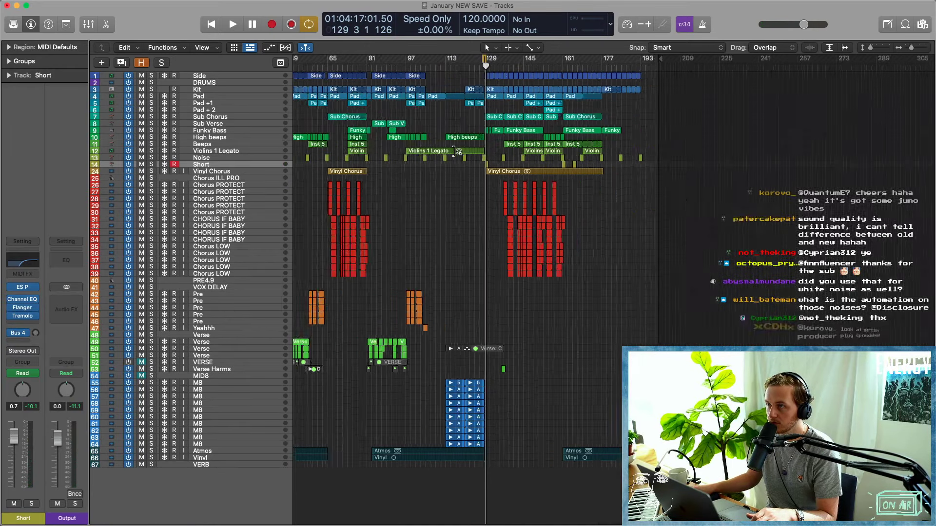
scroll(440, 217, left, 15)
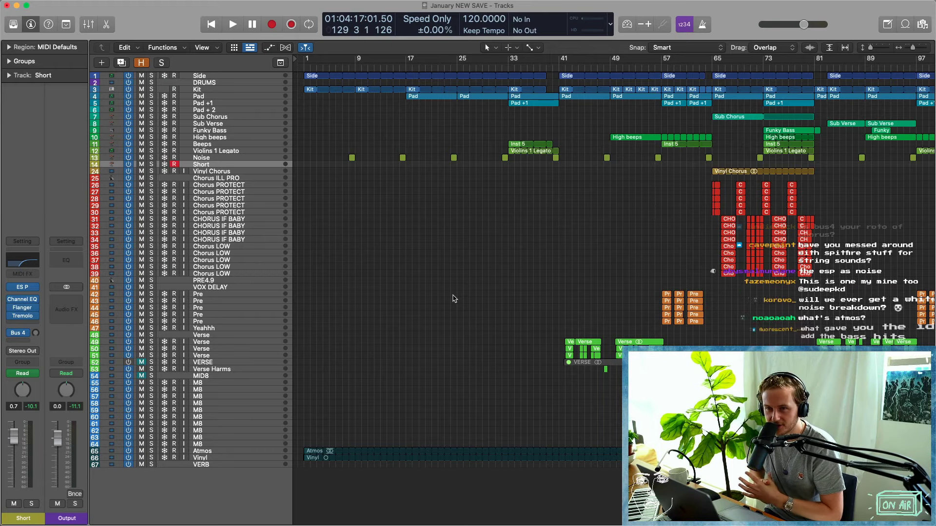
key(x)
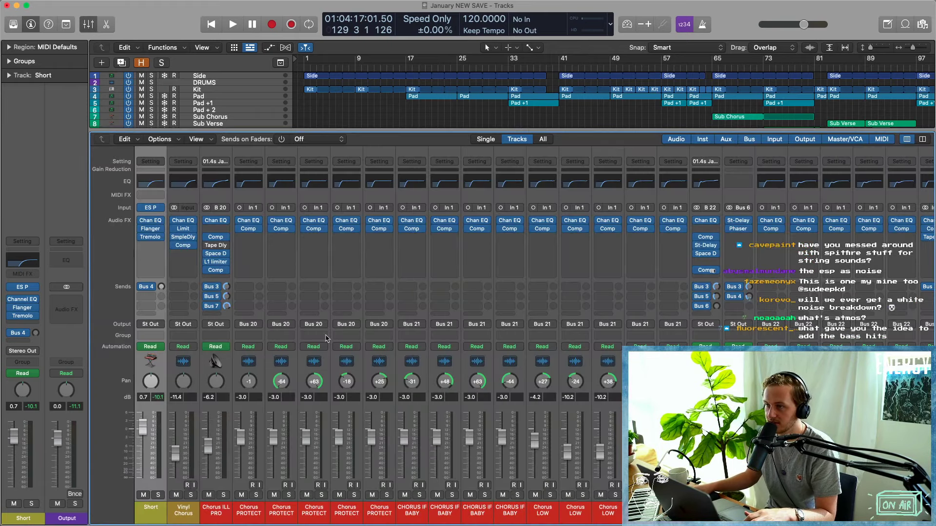
scroll(326, 338, right, 10)
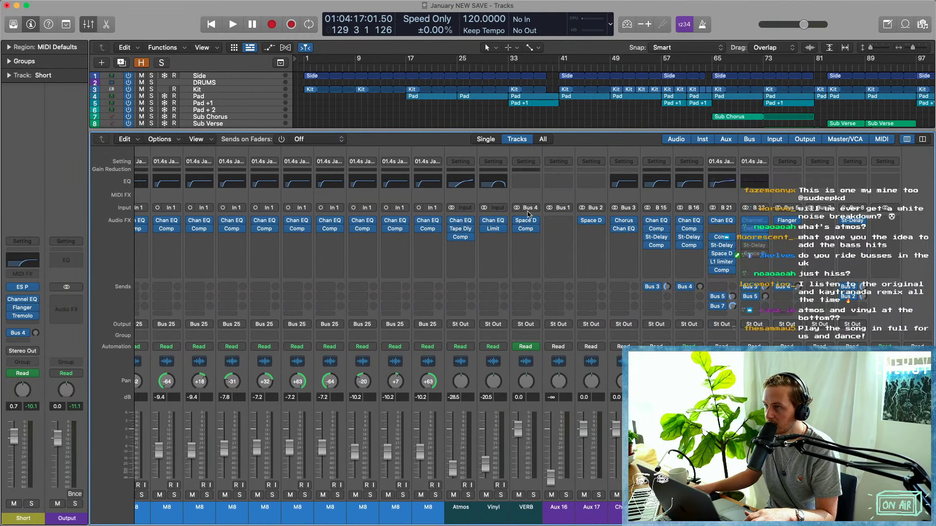
click(539, 315)
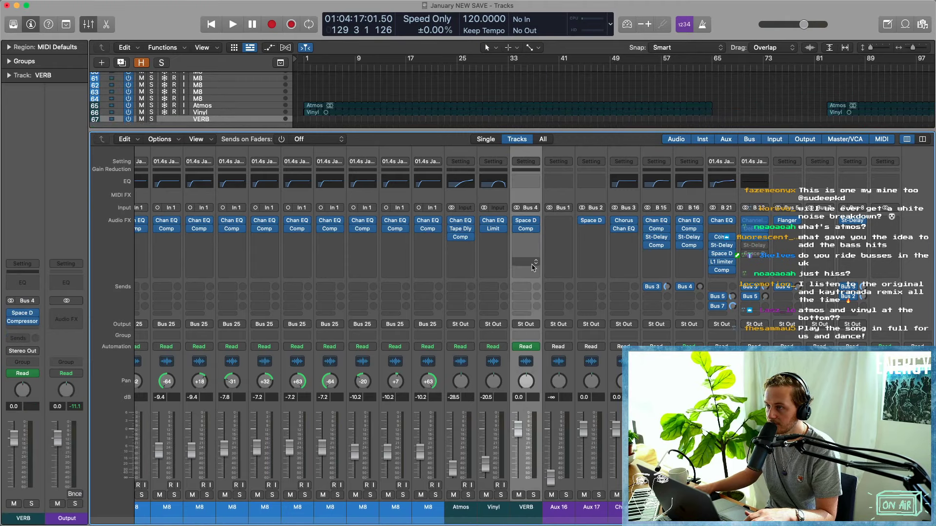
key(x)
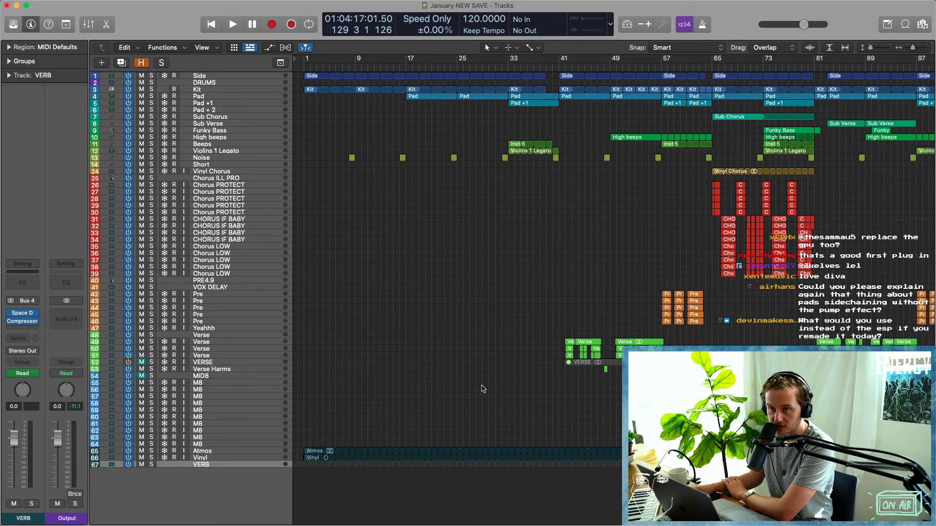
Review the insert effects and sends on the Atmos, Vinyl and aux channel strips in the mixer, and hide it.
key(x)
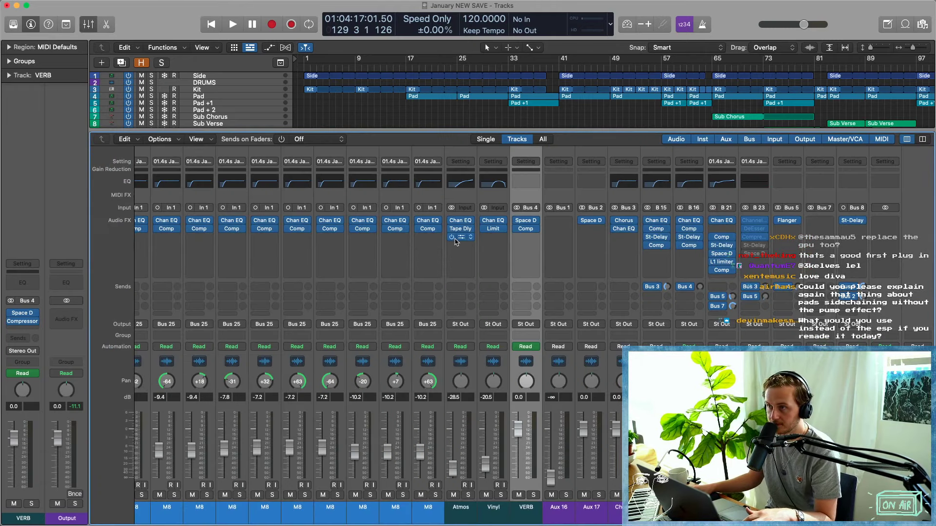
scroll(477, 285, left, 1)
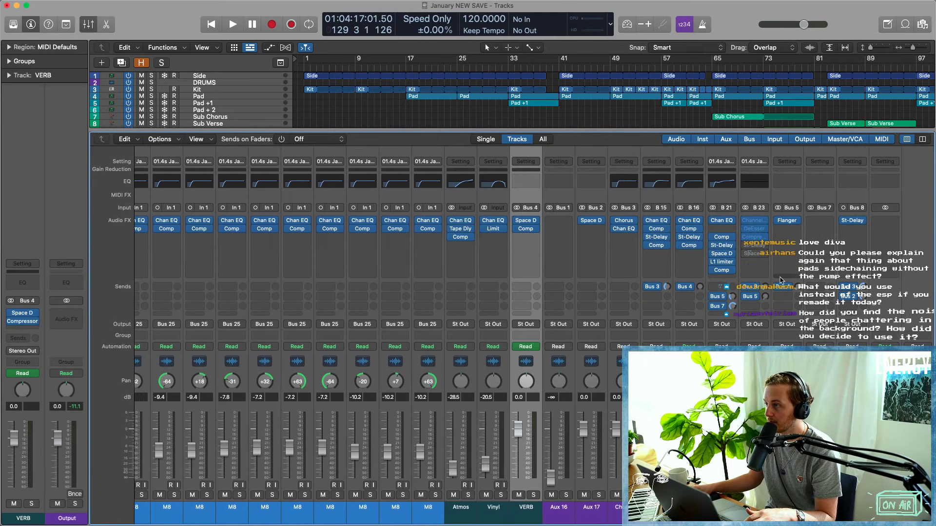
click(746, 261)
mouse_move(766, 420)
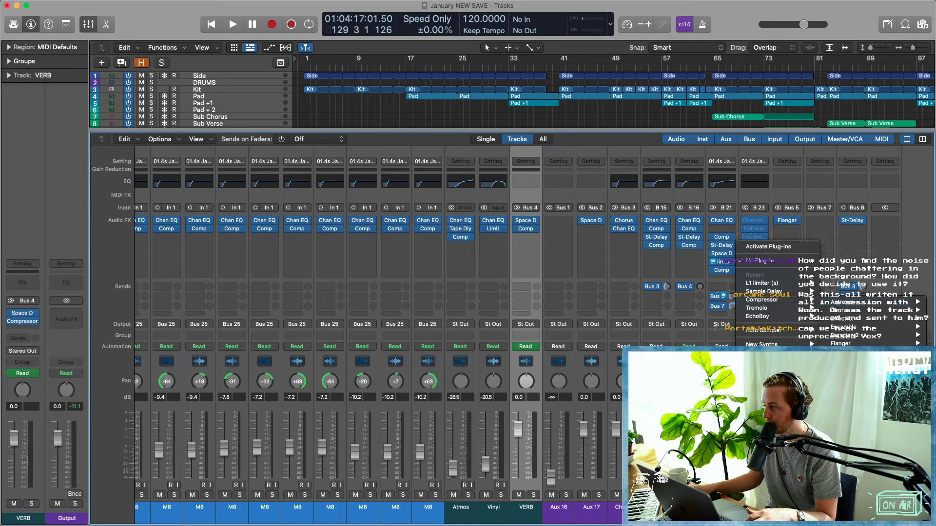
key(Escape)
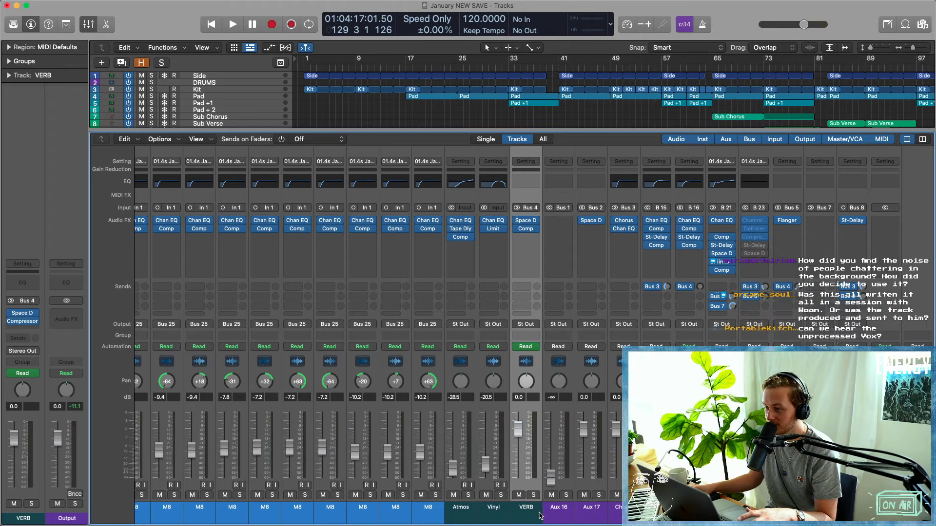
key(x)
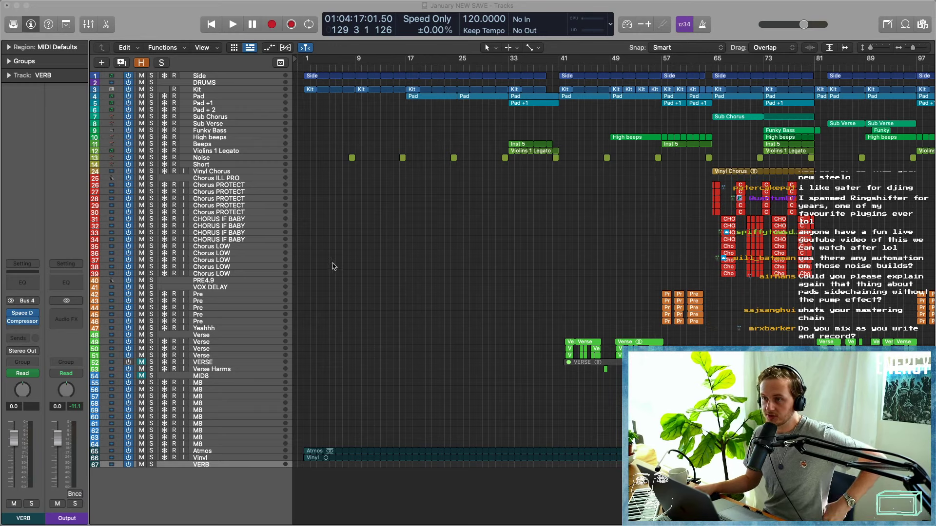
Solo the three Verse vocal tracks, numbered 49 to 51.
click(217, 178)
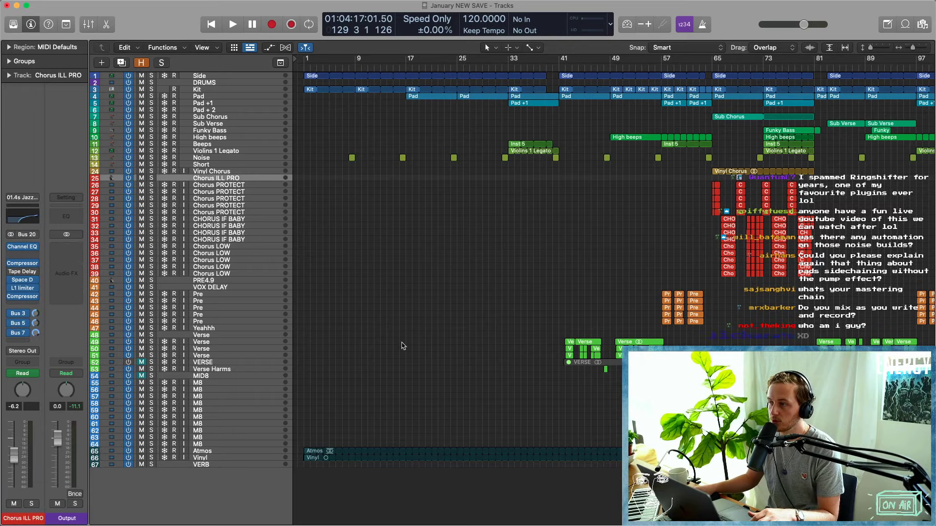
drag(522, 328, 819, 409)
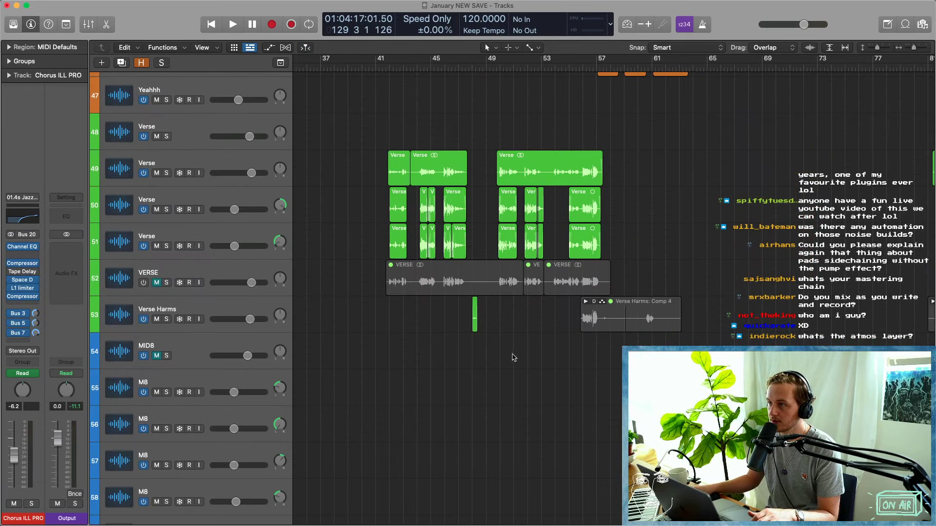
scroll(492, 359, up, 3)
scroll(469, 358, up, 8)
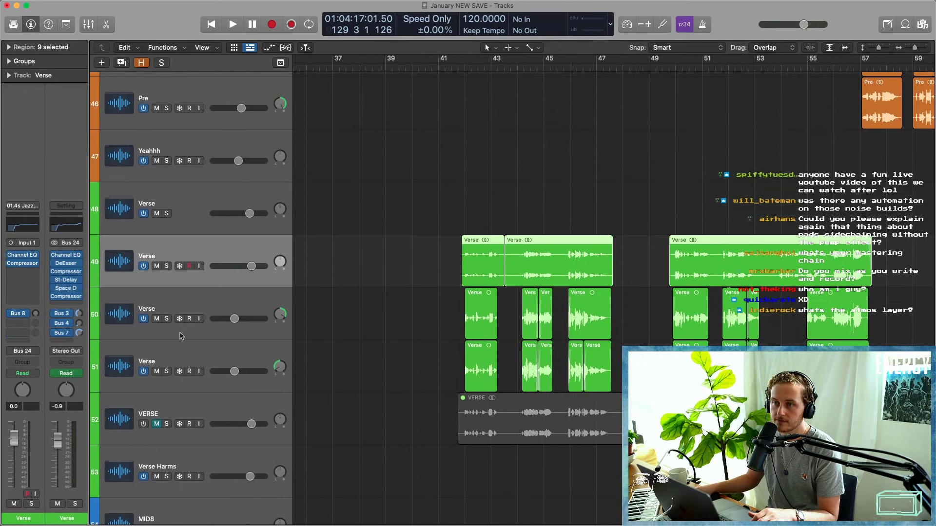
click(194, 264)
click(167, 266)
Show the mixer with the channel strips of the soloed Verse vocals.
scroll(365, 94, right, 4)
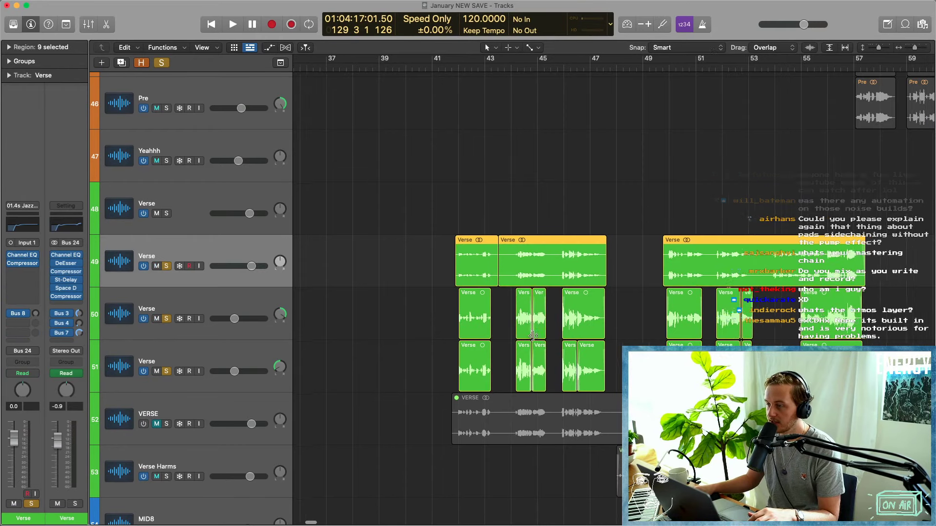
scroll(366, 95, down, 3)
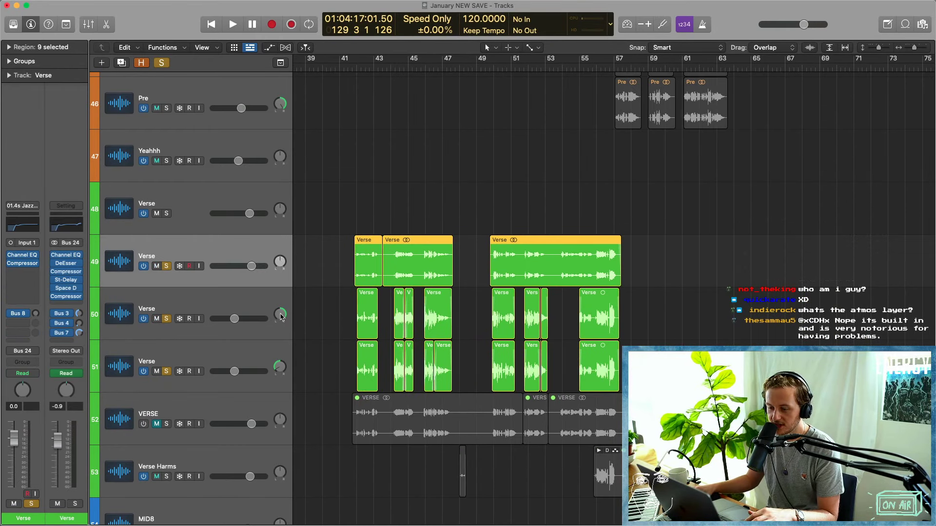
key(x)
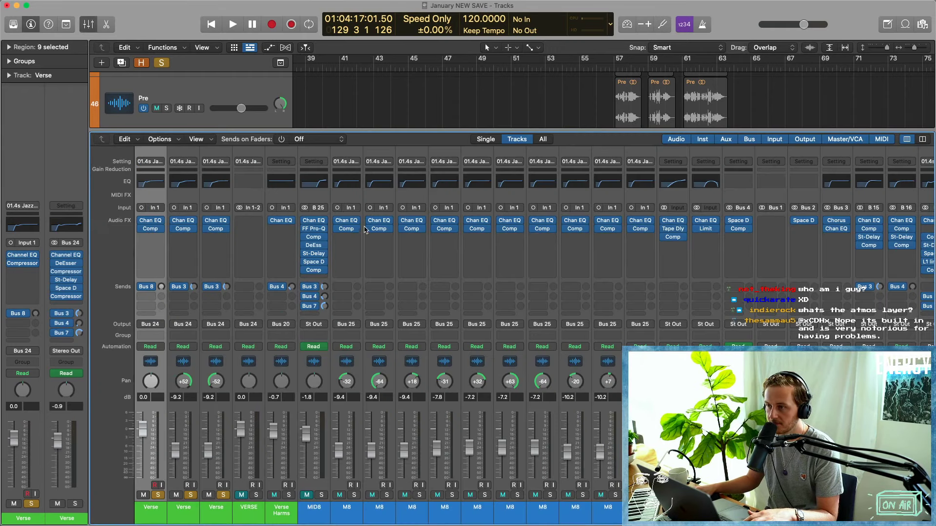
Examine the Channel EQ and Compressor settings on the main soloed Verse vocal's channel strip, and hide the mixer.
click(262, 514)
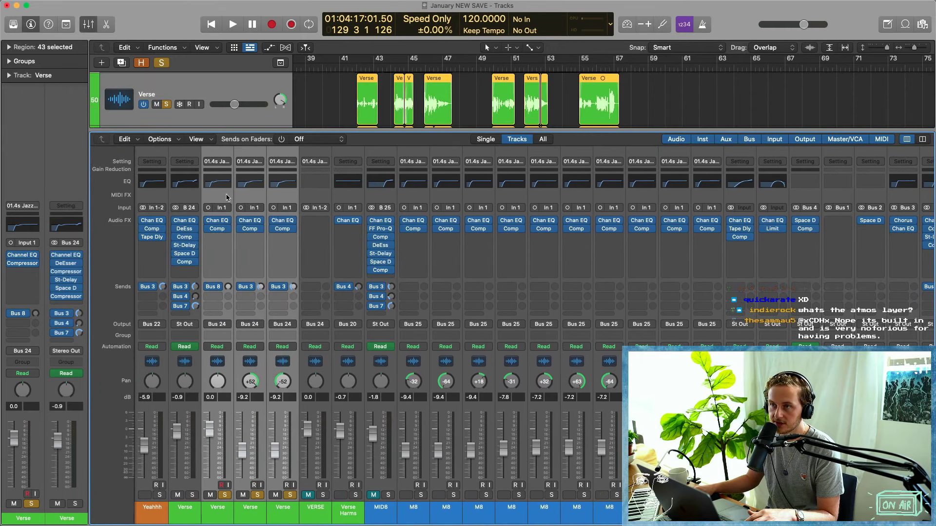
click(218, 183)
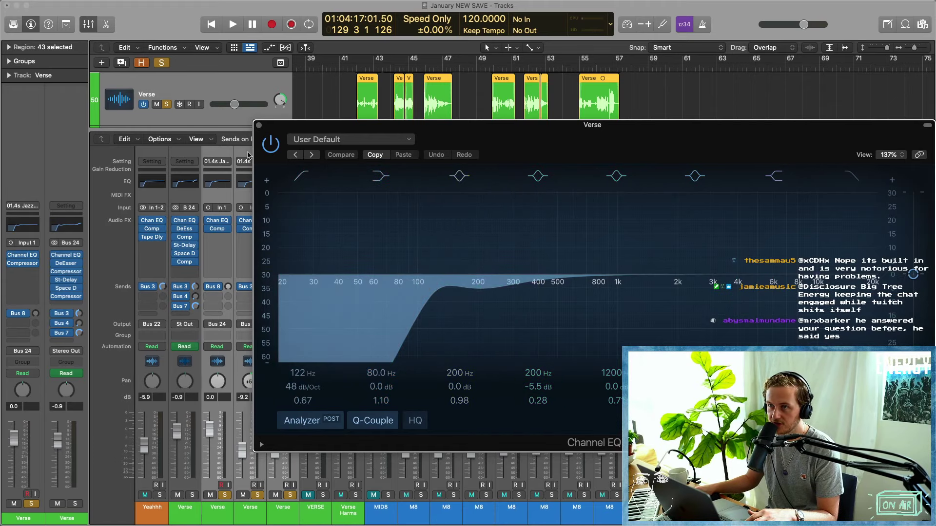
click(218, 229)
click(258, 126)
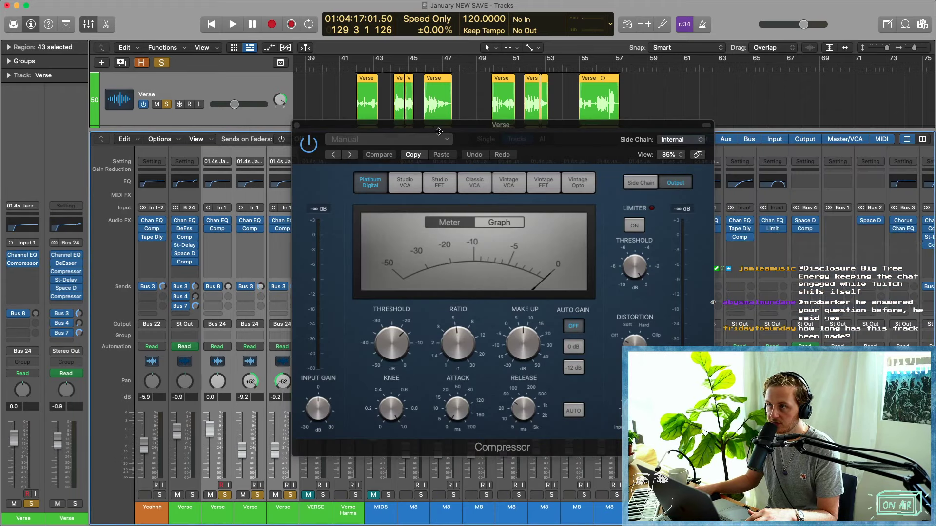
drag(439, 132, 341, 106)
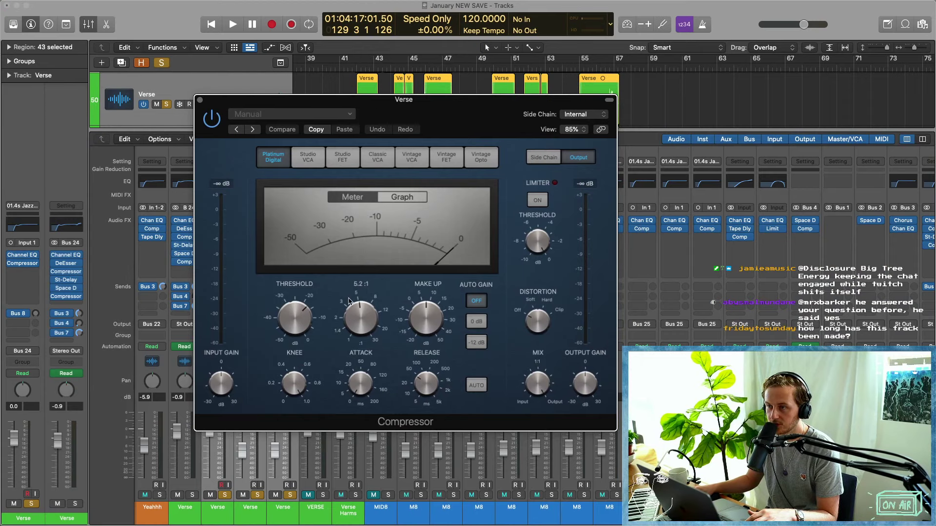
click(200, 100)
key(x)
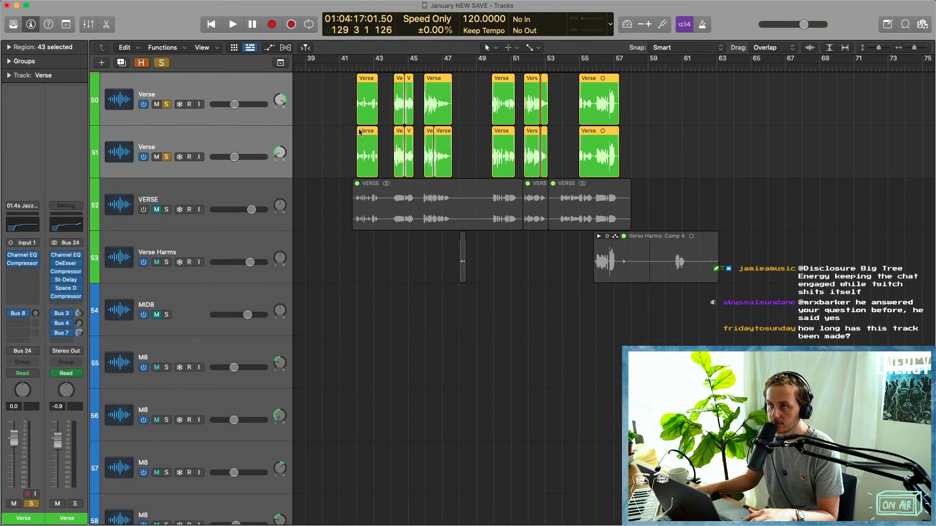
Set a cycle range from bar 42 to bar 59 over the Verse vocals and play the section.
scroll(362, 246, up, 5)
drag(358, 65, 648, 66)
key(space)
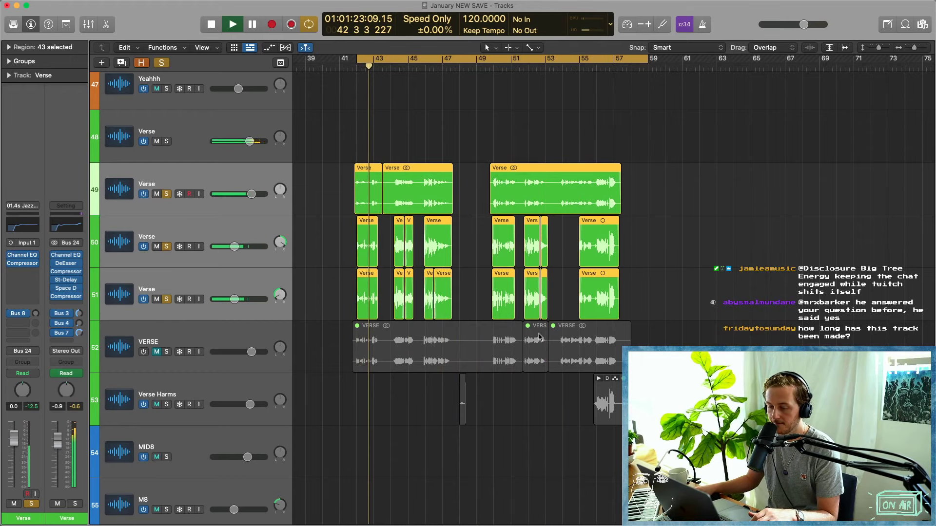
key(super+Right)
scroll(419, 283, left, 2)
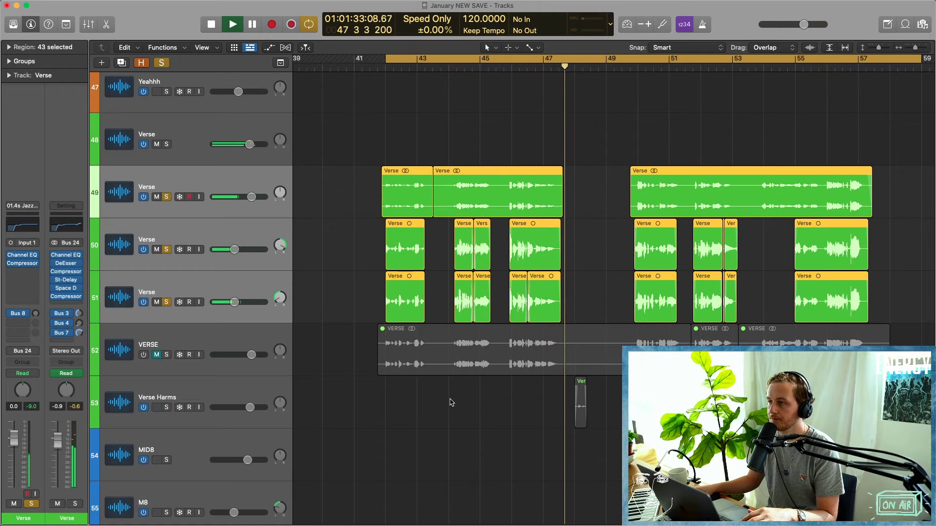
key(space)
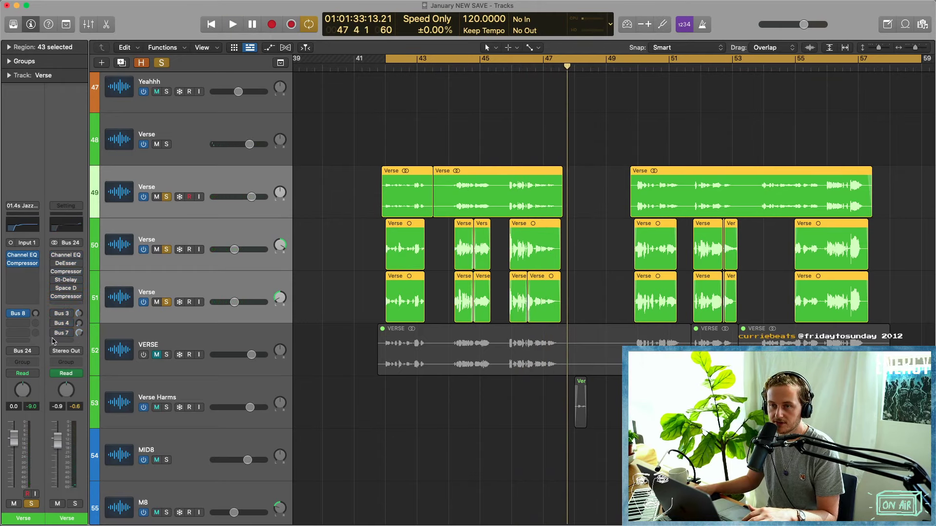
Show the mixer and audition the Verse vocals with effects and sends bypassed, toggling the Bus 24 Verse strip's Stereo Delay and Space Designer.
key(x)
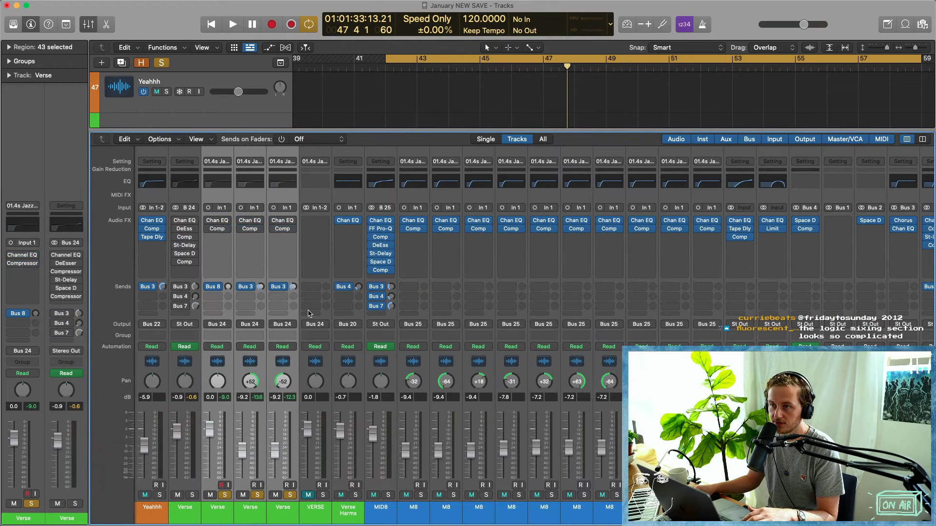
key(space)
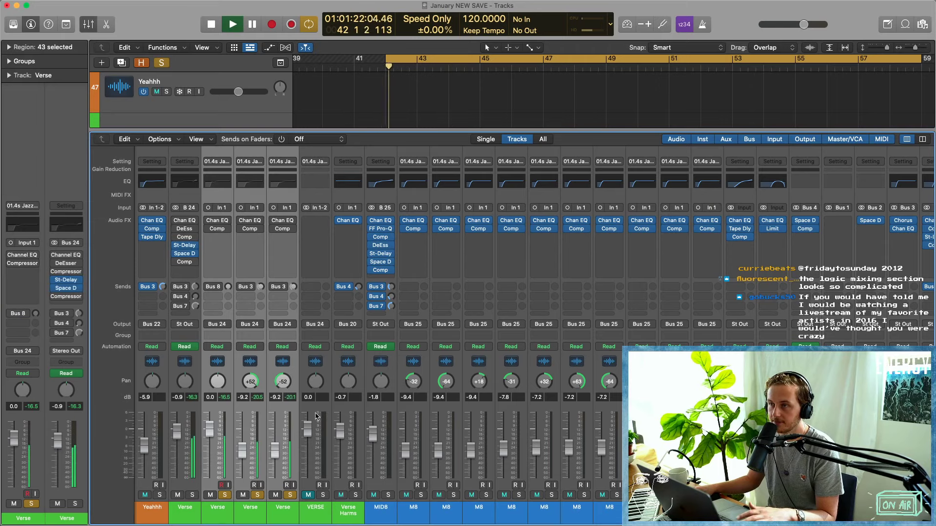
key(space)
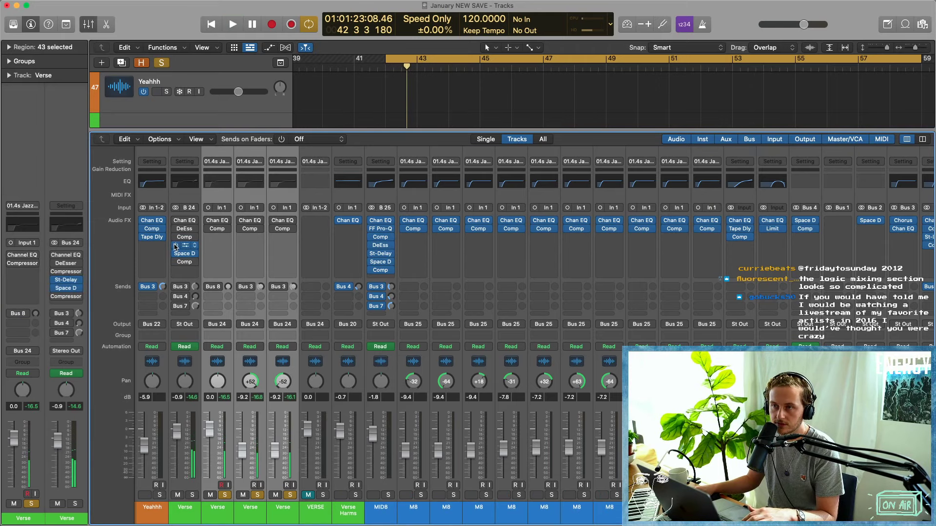
key(space)
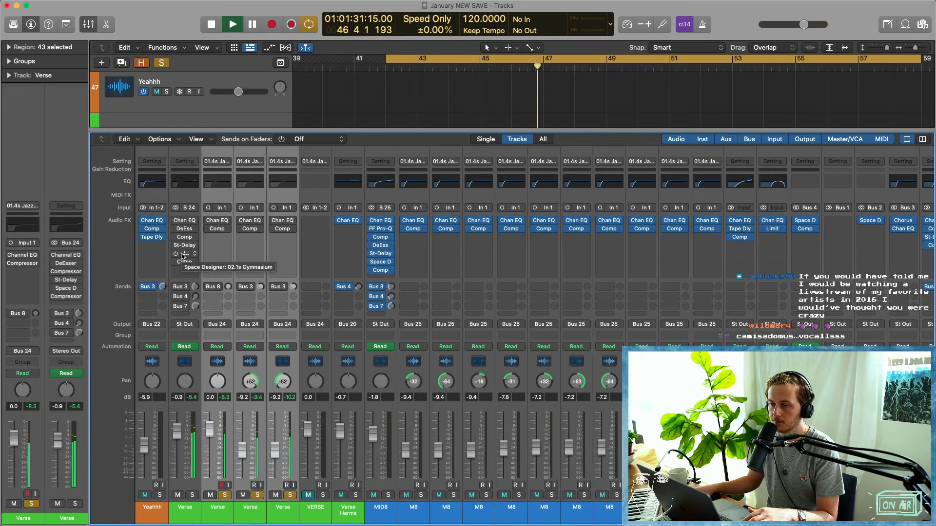
key(space)
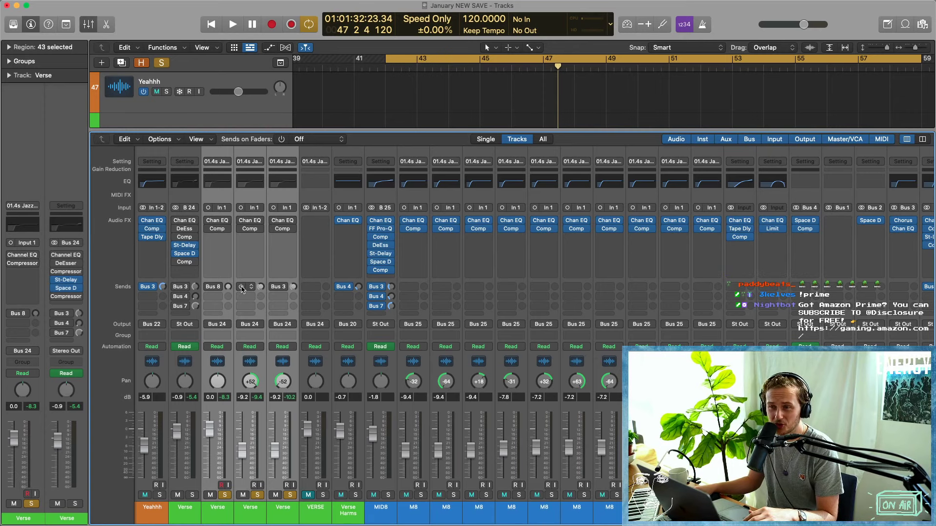
Re-enable the Channel EQ and Compressor on the three selected Verse vocal strips, auditioning the section.
click(208, 218)
click(210, 193)
click(208, 220)
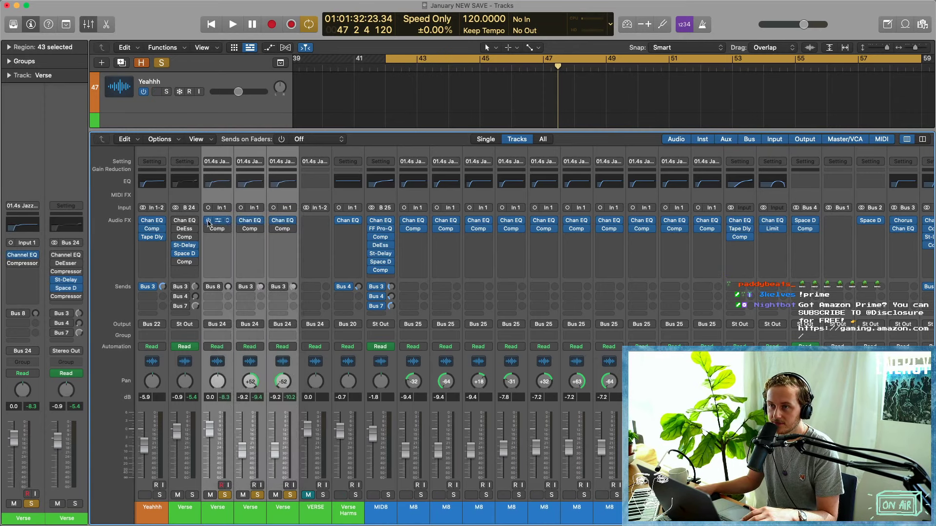
key(space)
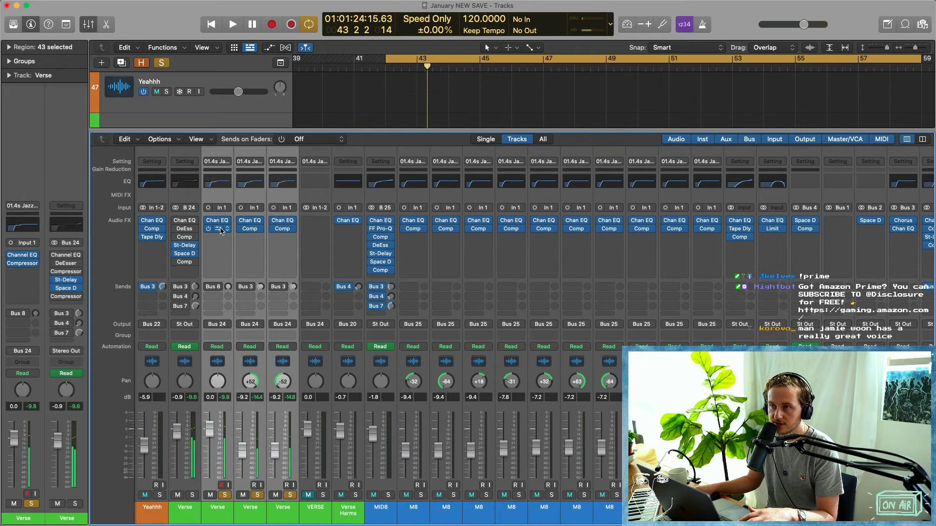
Open the Compressor on the Verse vocal strips, watch its metering during playback, and close it.
click(282, 229)
key(space)
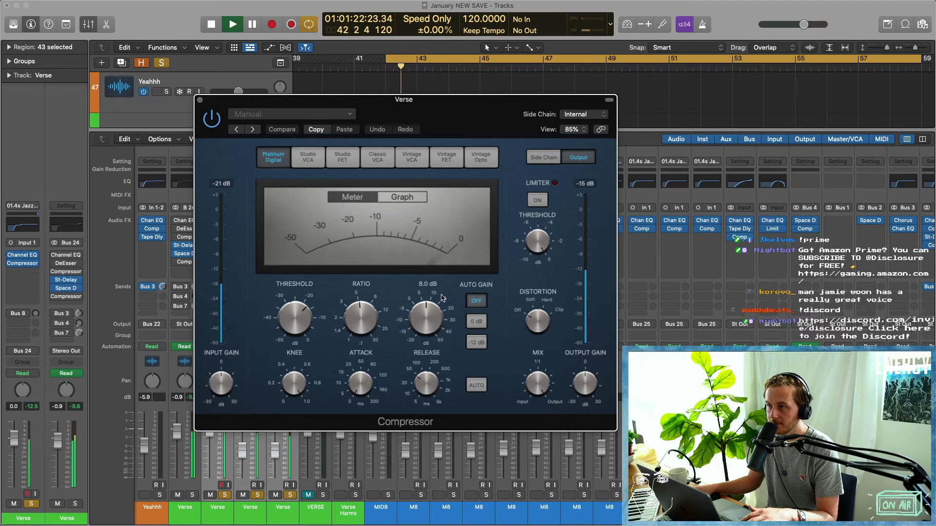
key(space)
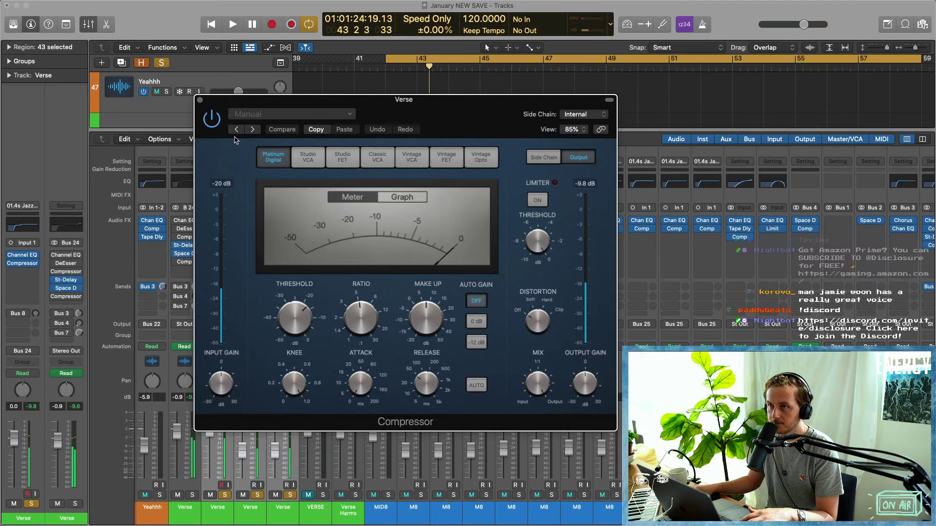
click(200, 99)
Re-enable the Channel EQ on the Bus 24 Verse strip and examine its curve during playback.
click(178, 220)
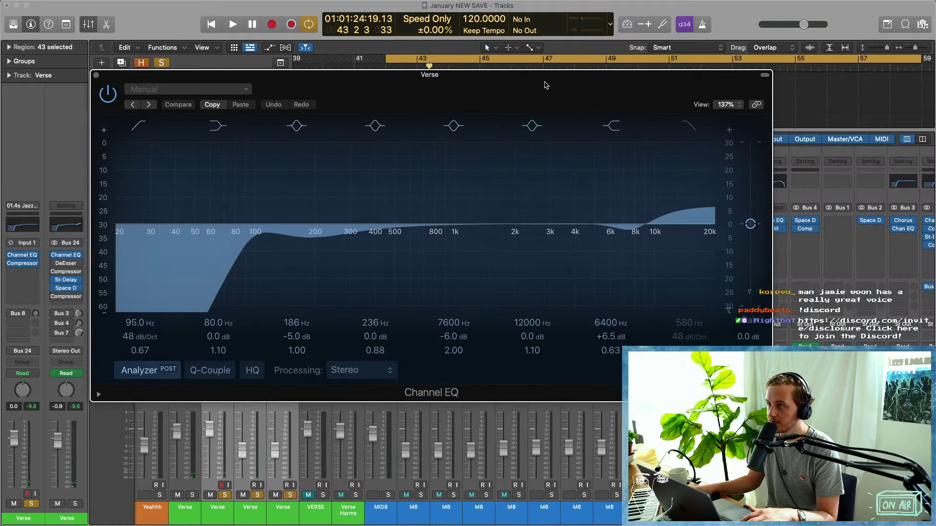
drag(545, 85, 524, 73)
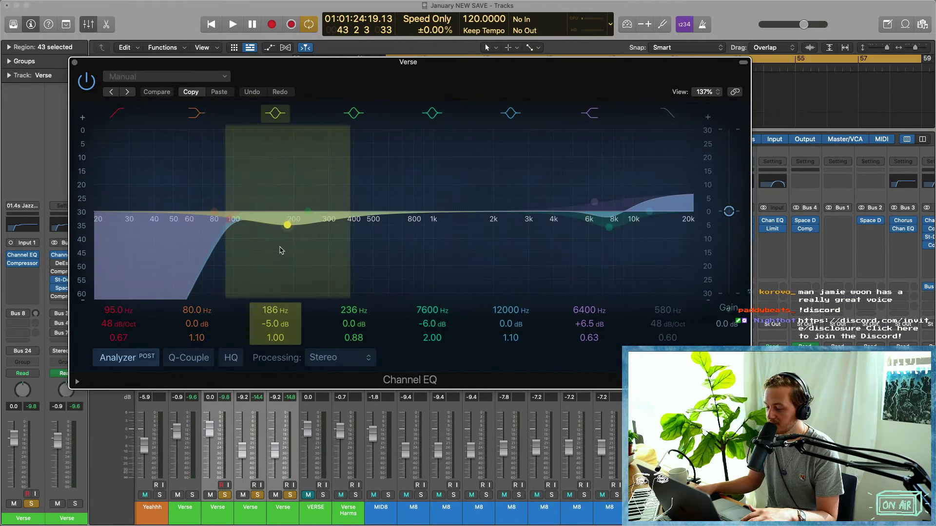
key(space)
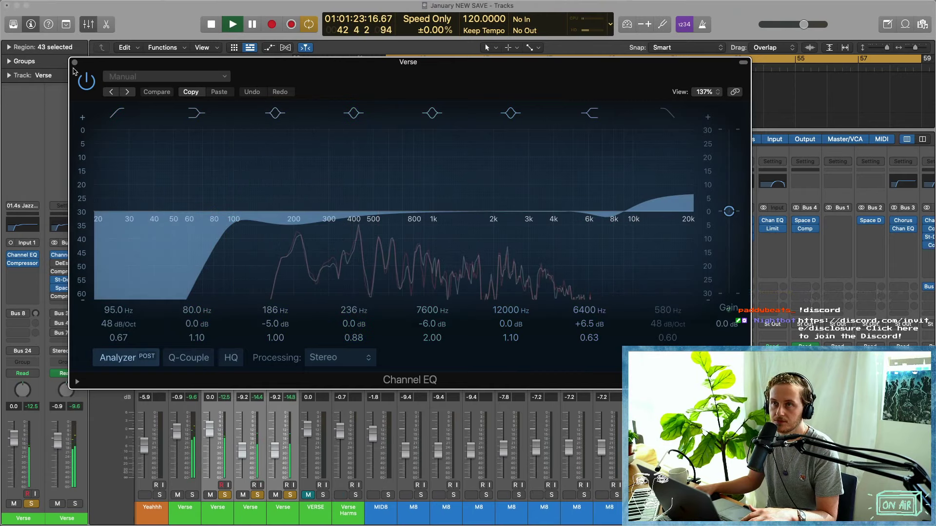
click(74, 63)
key(space)
Re-enable the DeEsser on the Bus 24 Verse strip and check its activity during playback in a window enlarged to 124%.
click(192, 229)
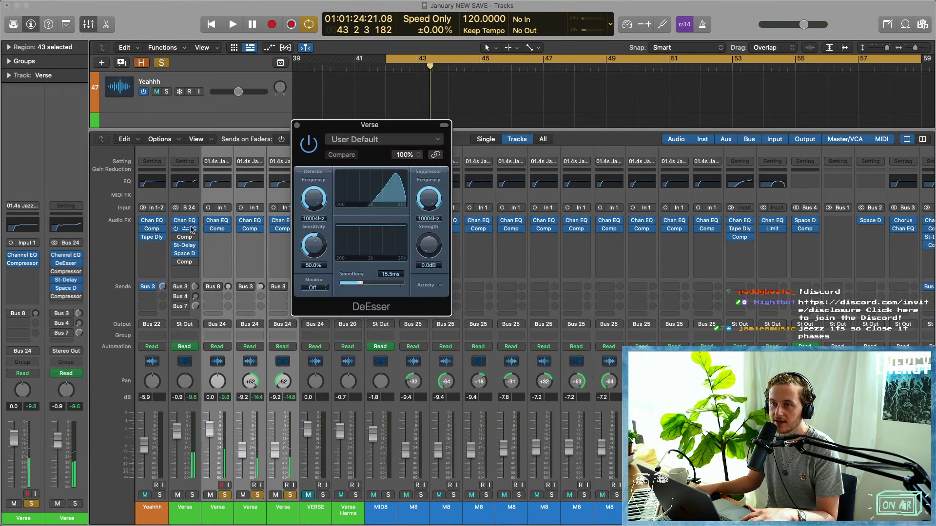
drag(394, 129, 351, 127)
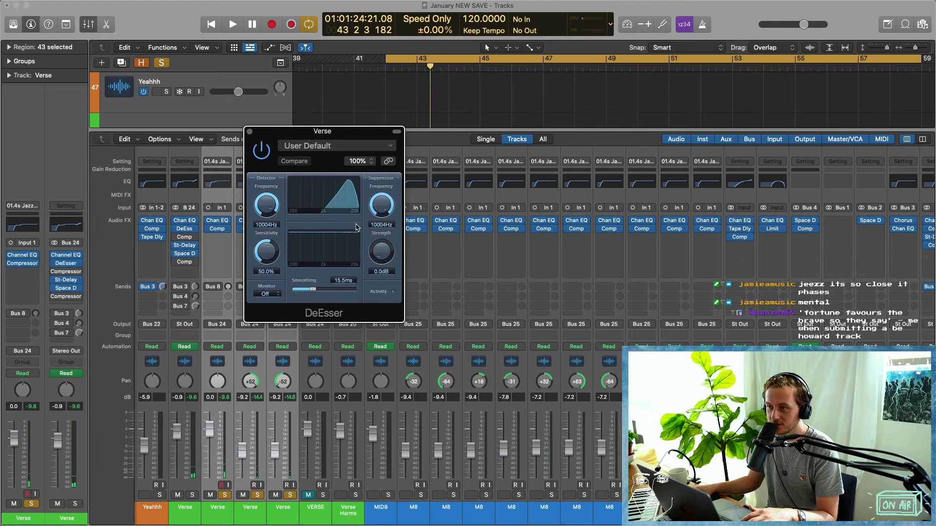
key(space)
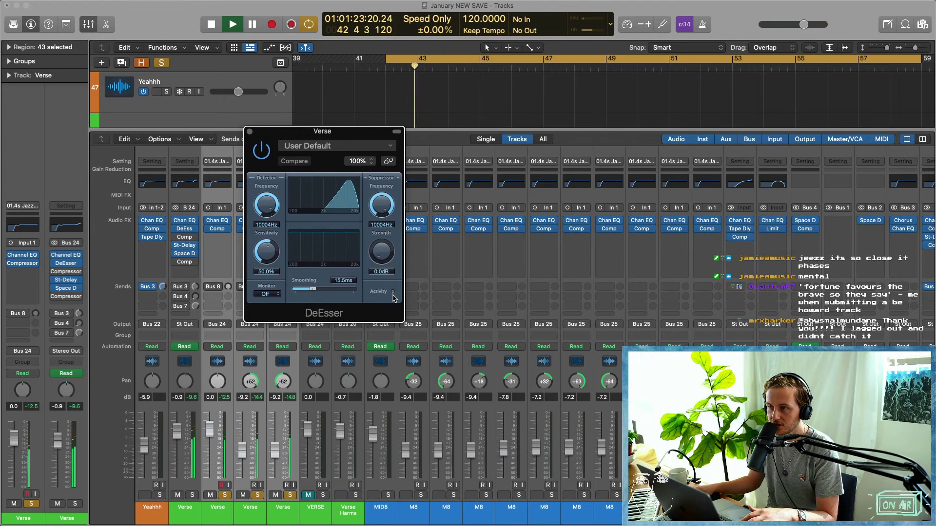
key(space)
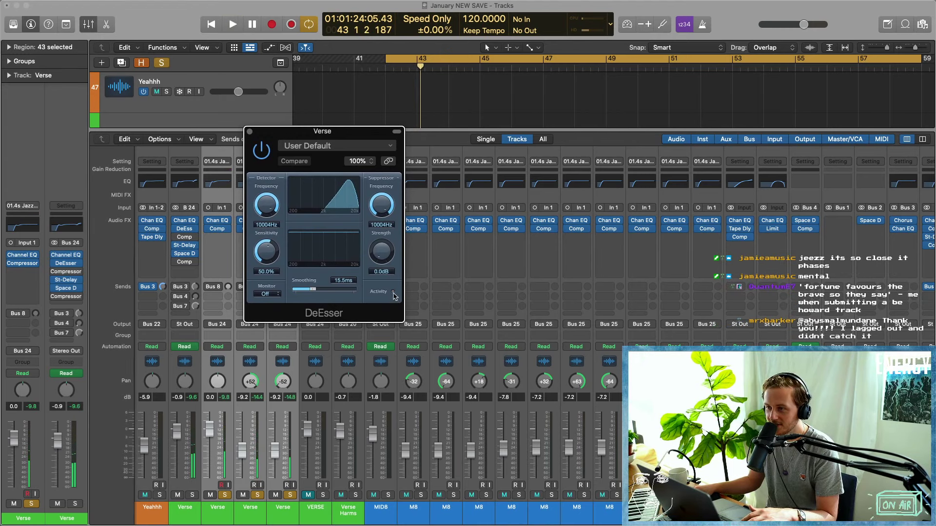
drag(400, 319, 441, 359)
key(space)
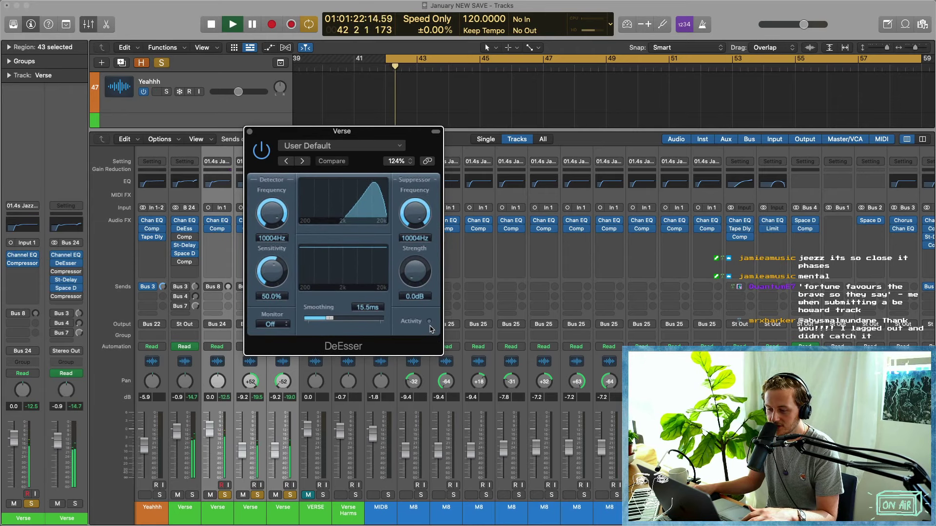
key(space)
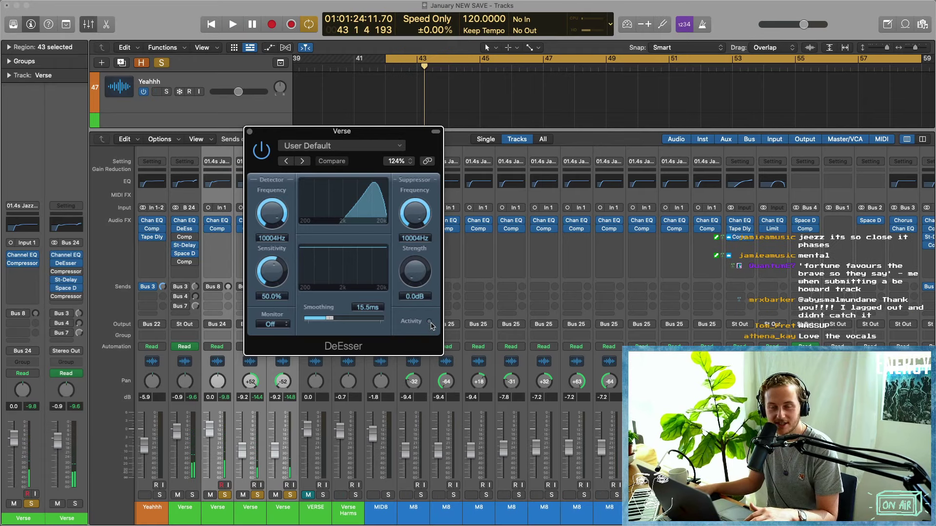
click(249, 131)
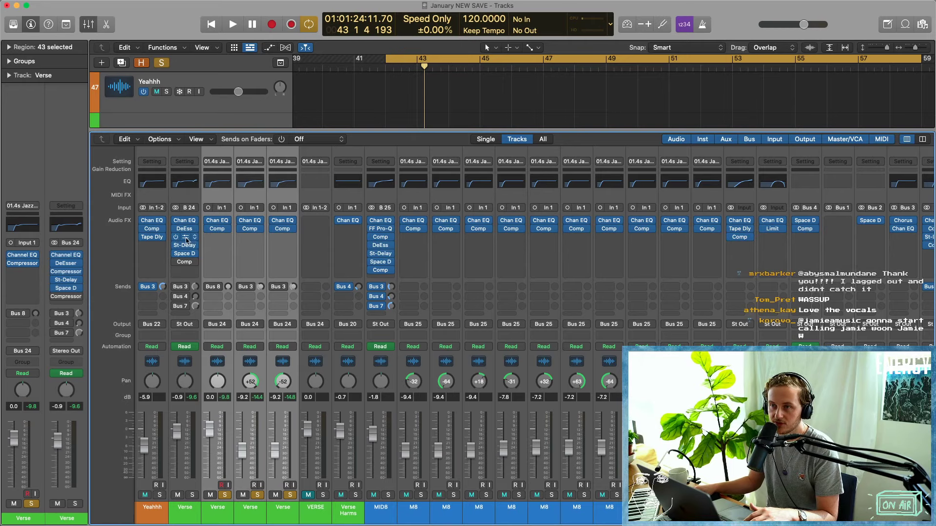
Examine the first Compressor on the Bus 24 Verse strip during playback, close it, and re-enable the strip's last Compressor.
click(186, 237)
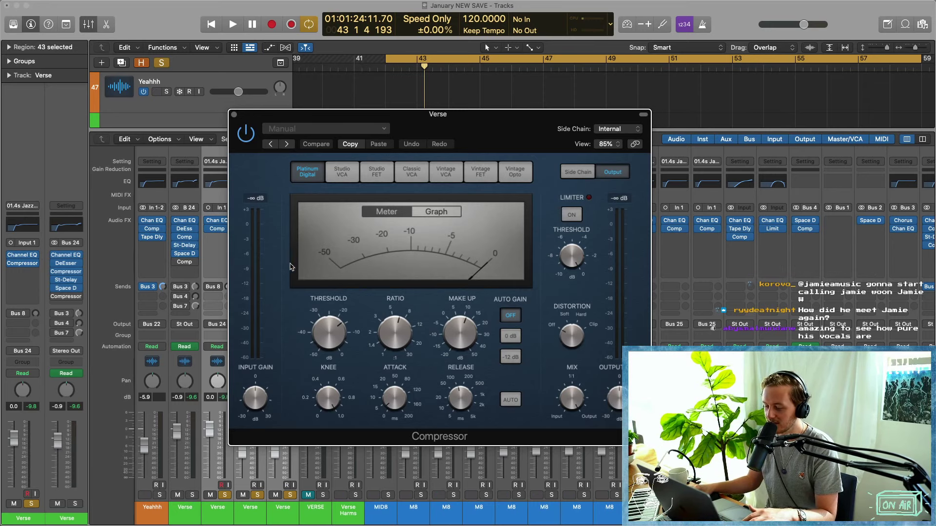
key(space)
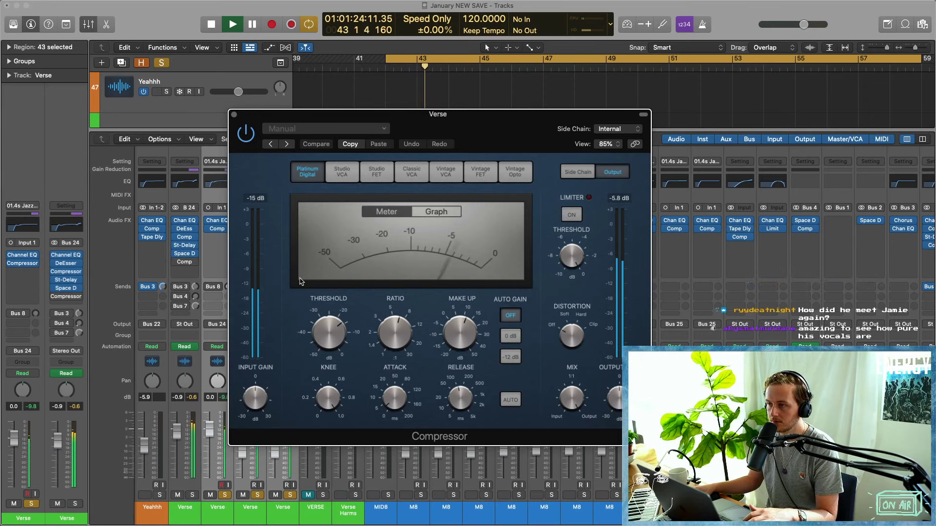
key(space)
key(space)
mouse_move(458, 340)
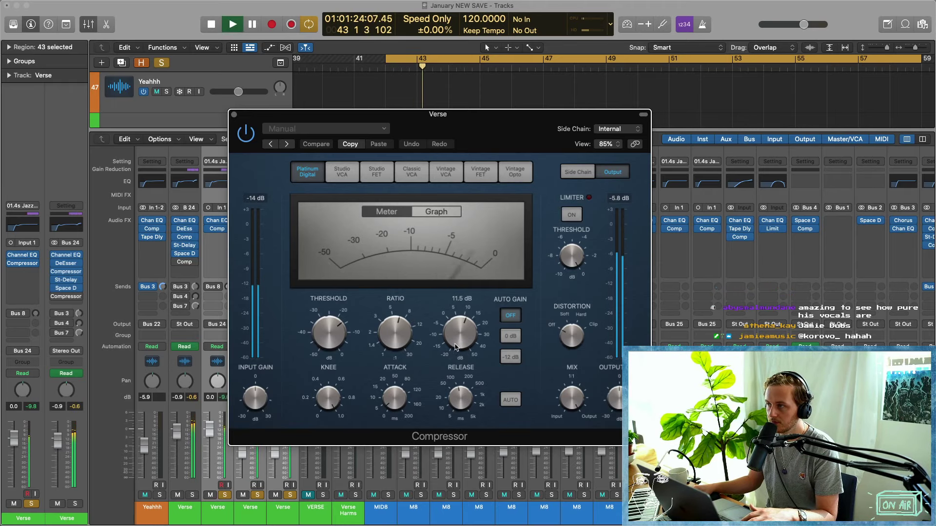
key(space)
key(super+w)
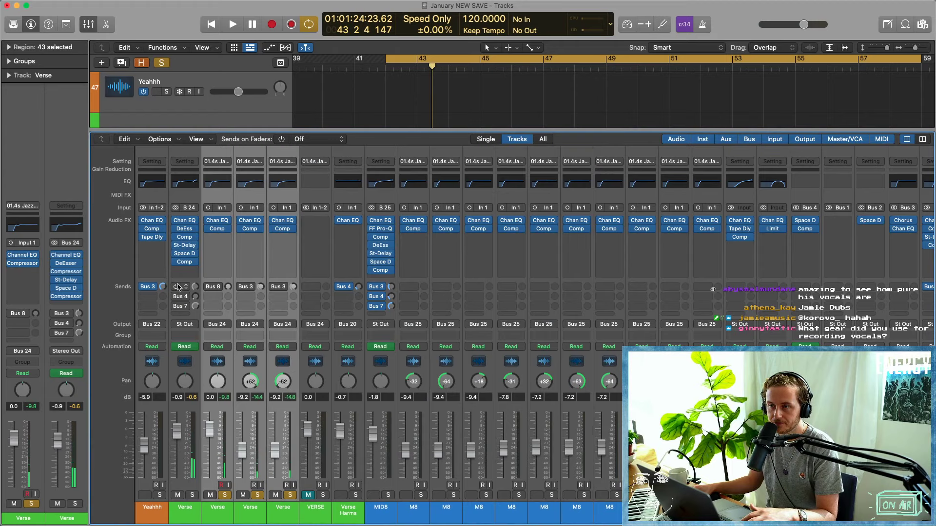
Re-enable the Bus 3 and Bus 7 sends on the Bus 24 Verse strip, and try the Bus 7 send level during playback.
key(space)
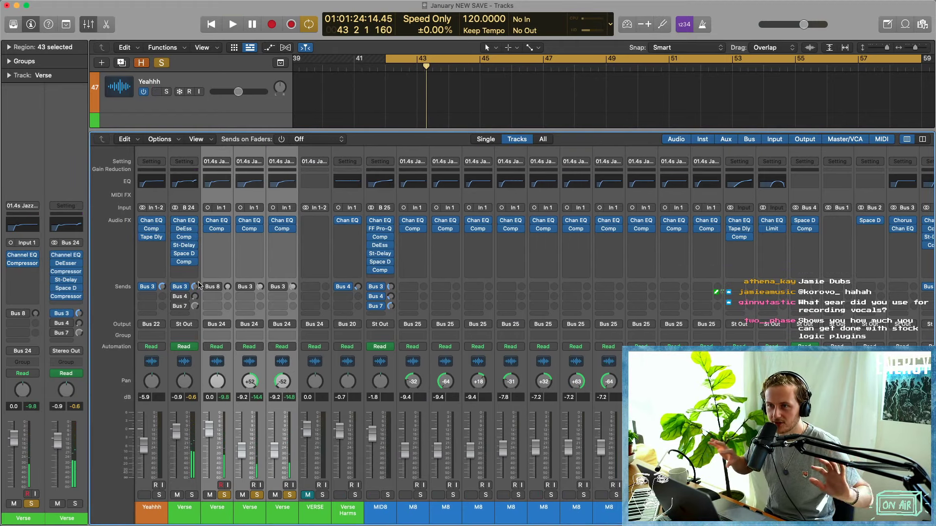
click(176, 307)
key(space)
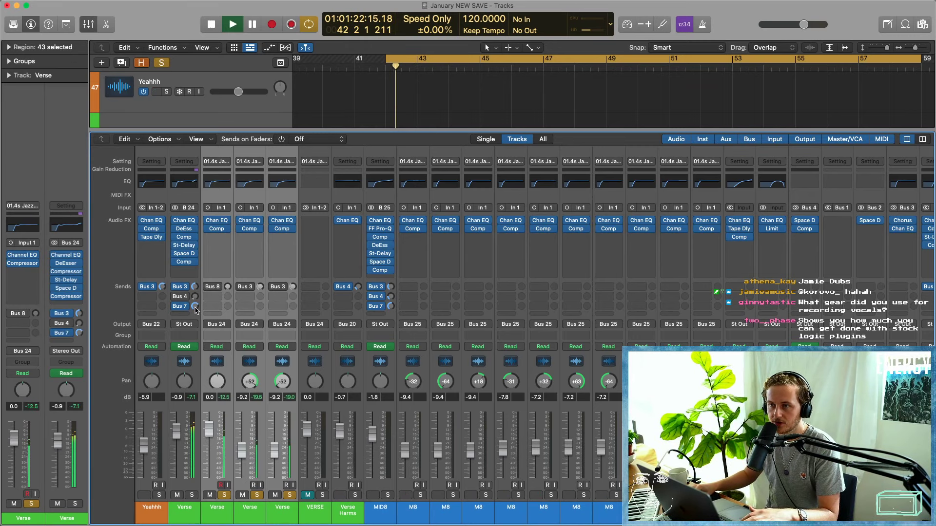
drag(195, 306, 196, 312)
key(space)
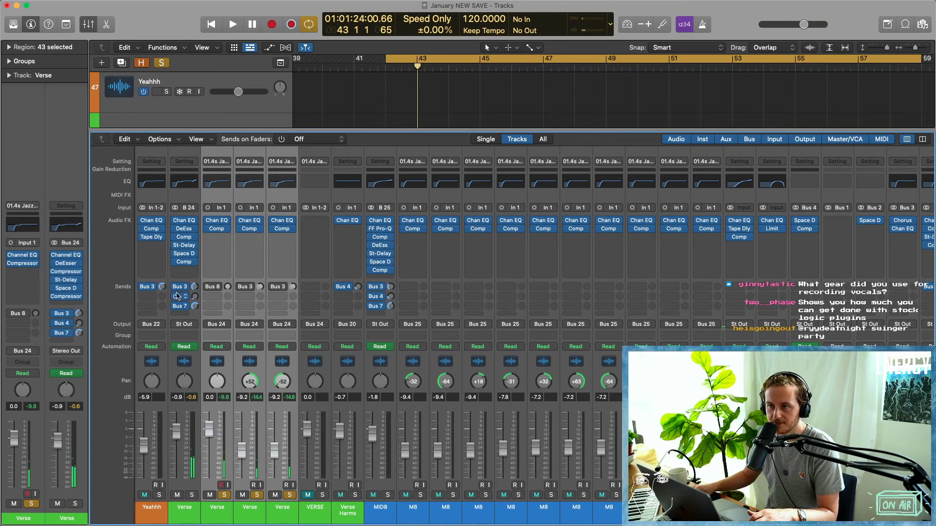
Re-enable the Bus 4 send on the Bus 24 Verse strip and turn its level to -47.8 dB during playback.
key(space)
mouse_move(195, 297)
mouse_down()
mouse_move(194, 312)
mouse_move(196, 301)
mouse_up()
key(space)
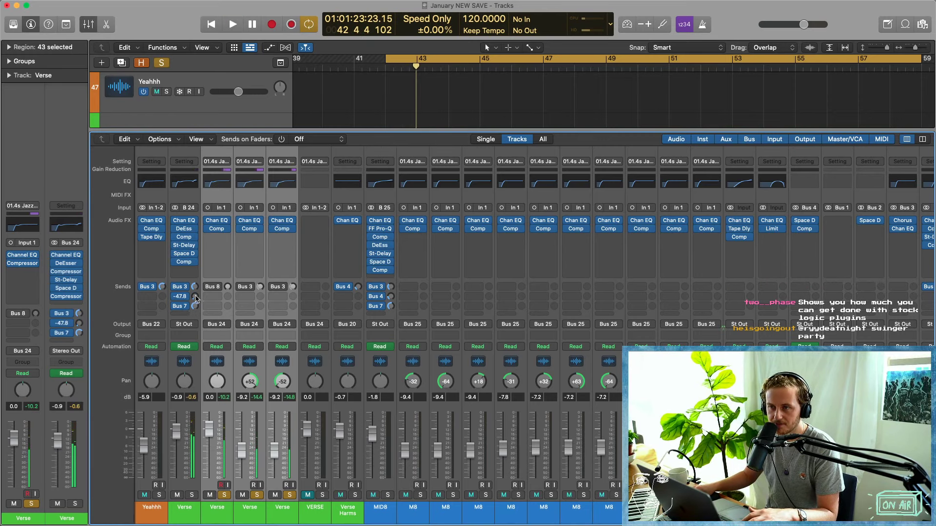
Select the Bus 24 Verse strip, close the Mixer and show the verse regions in the arrangement.
scroll(284, 404, left, 3)
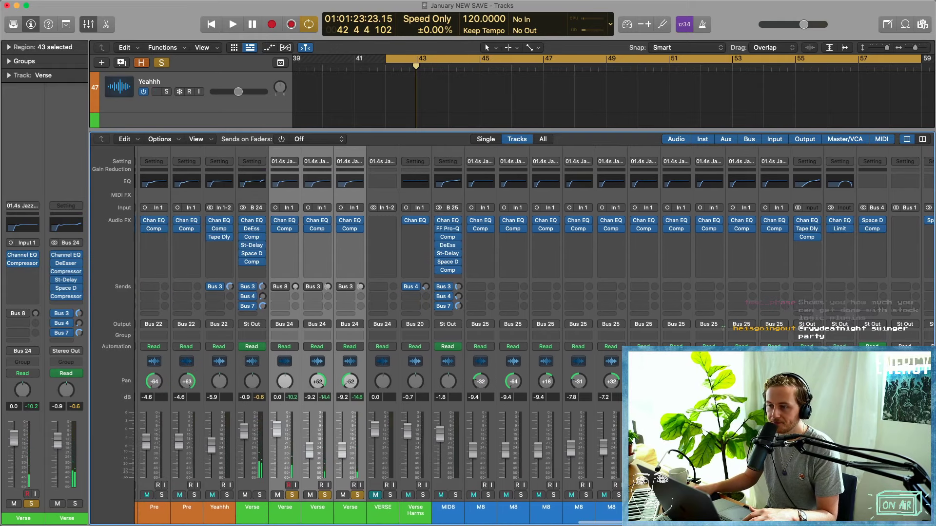
click(257, 512)
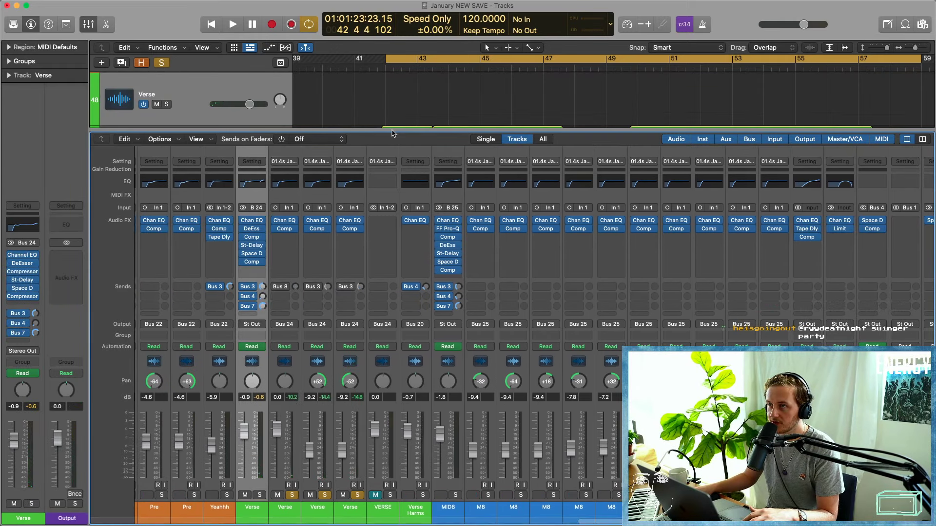
key(x)
key(super+Left)
key(super+Left)
key(super+Left)
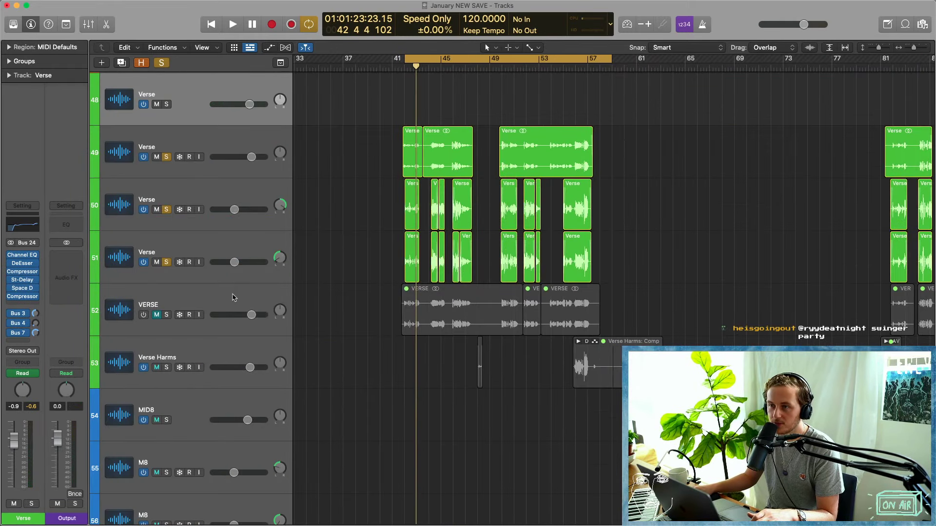
Turn on and solo VERSE track 52, and unsolo Verse tracks 49, 50 and 51.
click(232, 298)
click(166, 315)
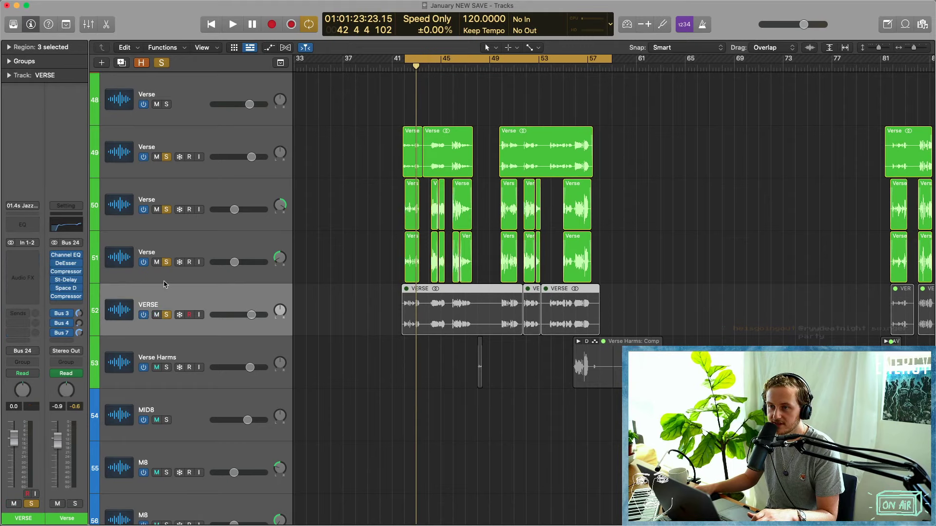
click(166, 262)
click(166, 210)
click(166, 157)
Examine the regions on Verse tracks 49 to 52 up close and select the first VERSE region on track 52.
drag(373, 152, 622, 252)
key(super+Right)
key(super+Right)
click(430, 216)
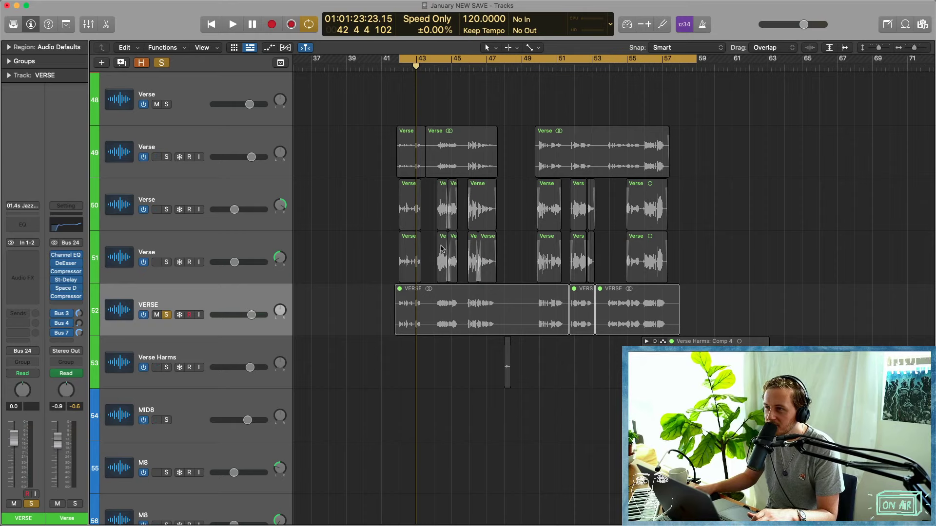
click(443, 315)
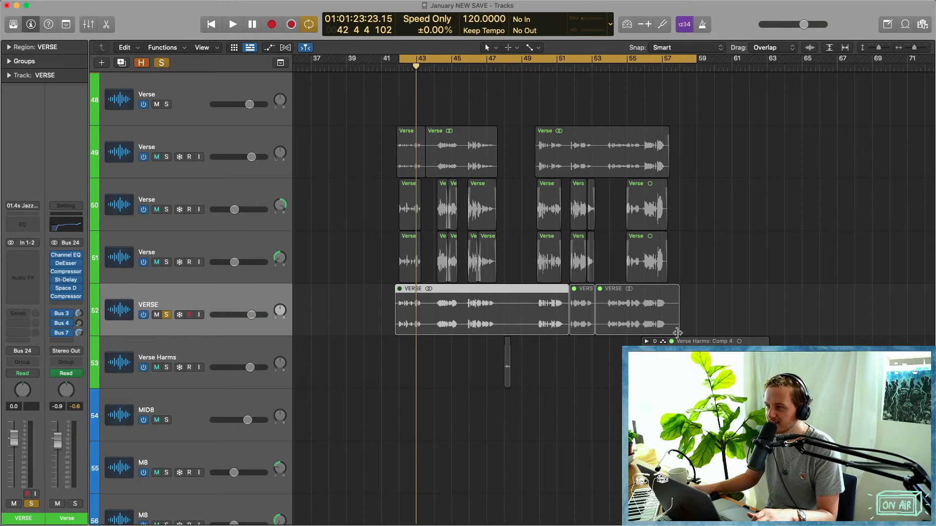
Expand the Verse Harms: Comp 4 take folder, look through its takes and collapse it again.
click(647, 342)
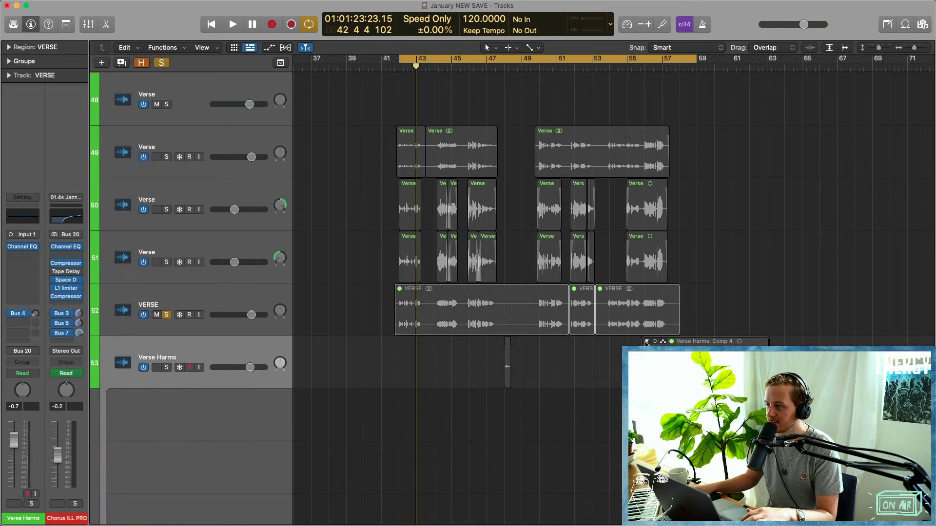
scroll(646, 342, down, 10)
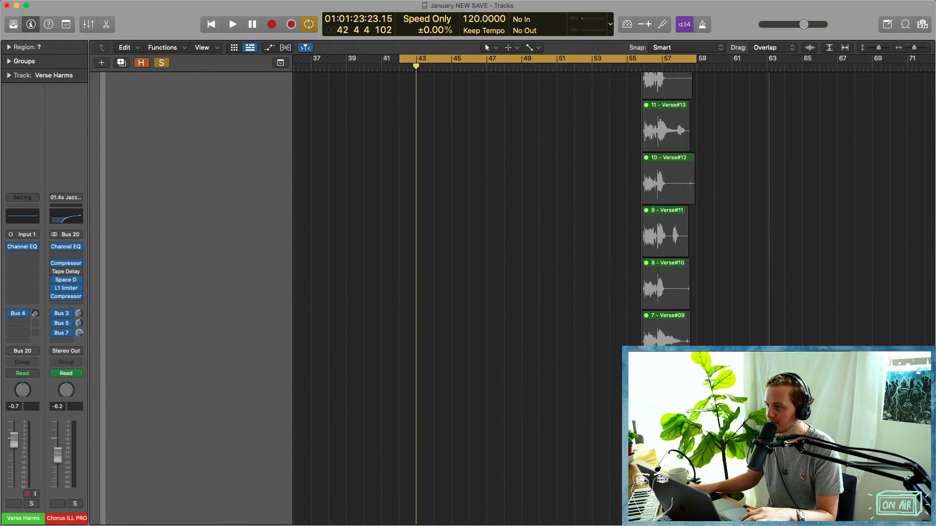
scroll(646, 341, down, 5)
scroll(646, 341, up, 5)
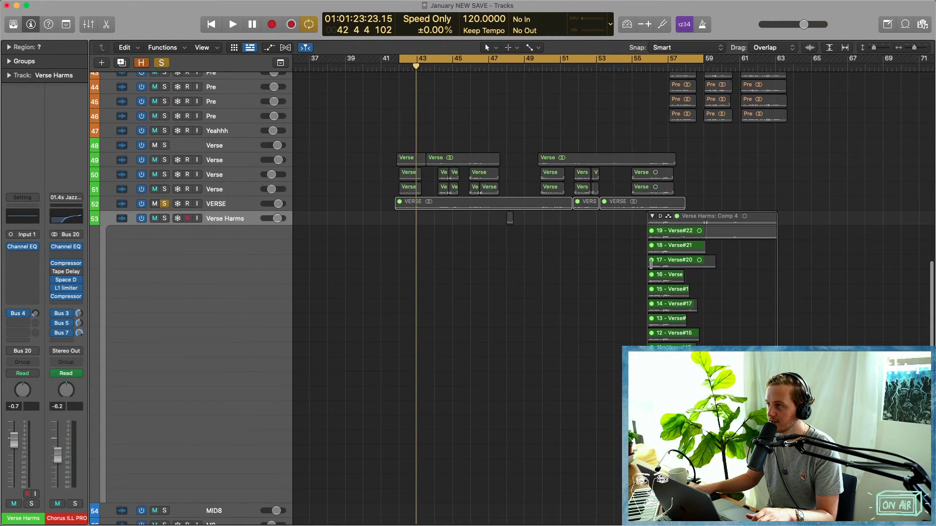
click(652, 216)
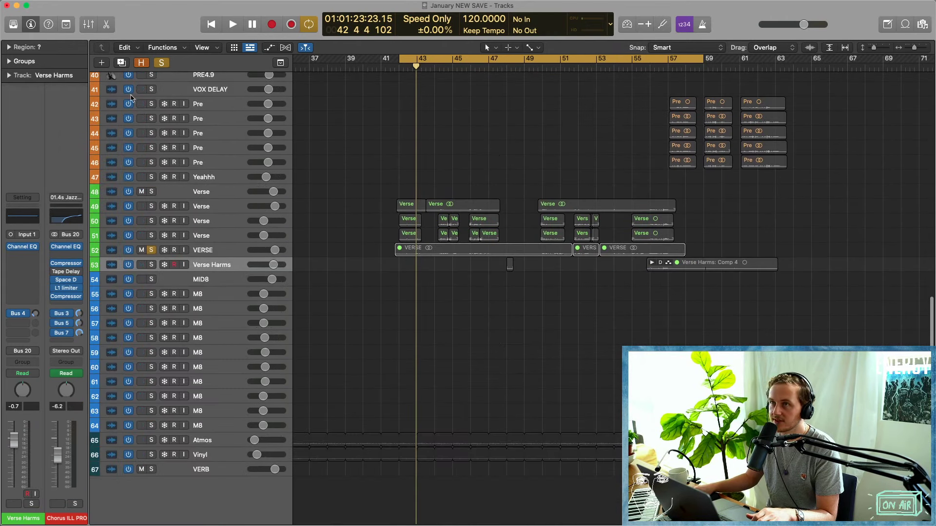
Show the project's hidden tracks and survey the whole arrangement.
click(141, 63)
scroll(415, 394, down, 10)
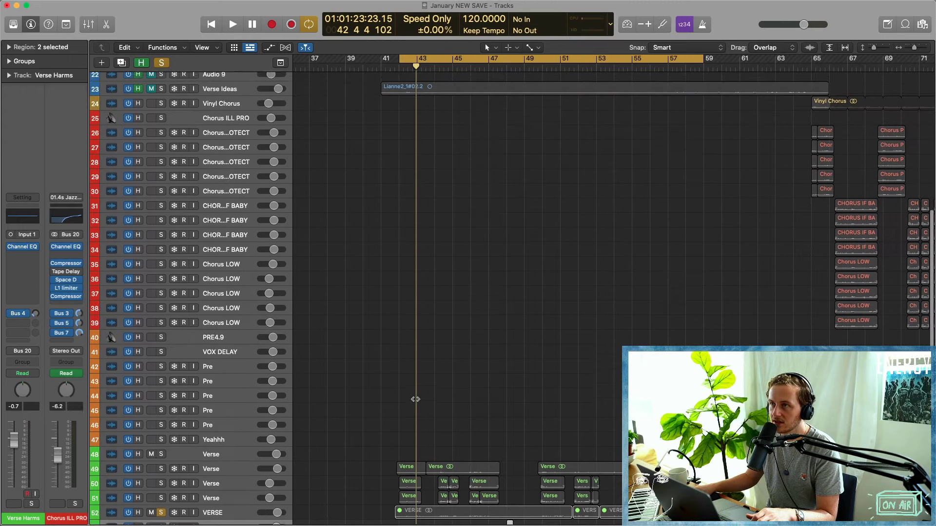
scroll(415, 399, down, 8)
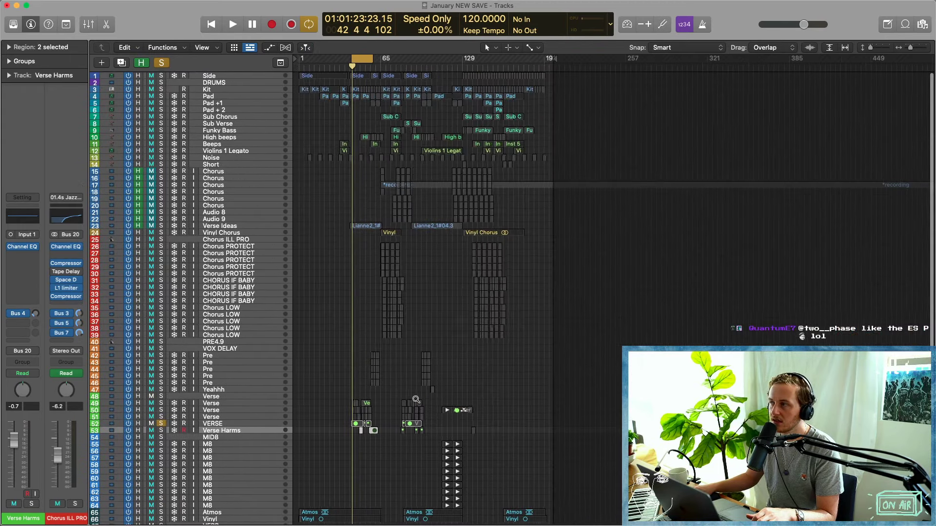
scroll(319, 353, up, 8)
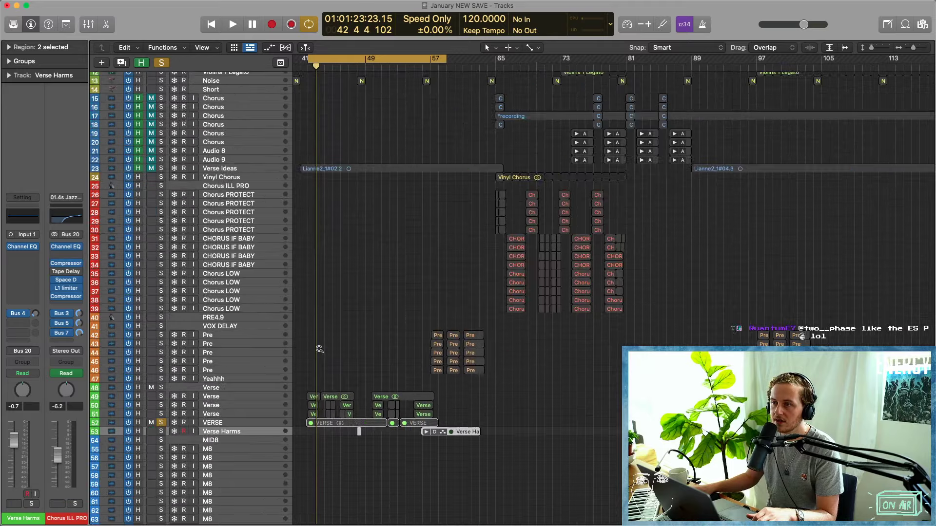
scroll(322, 379, down, 6)
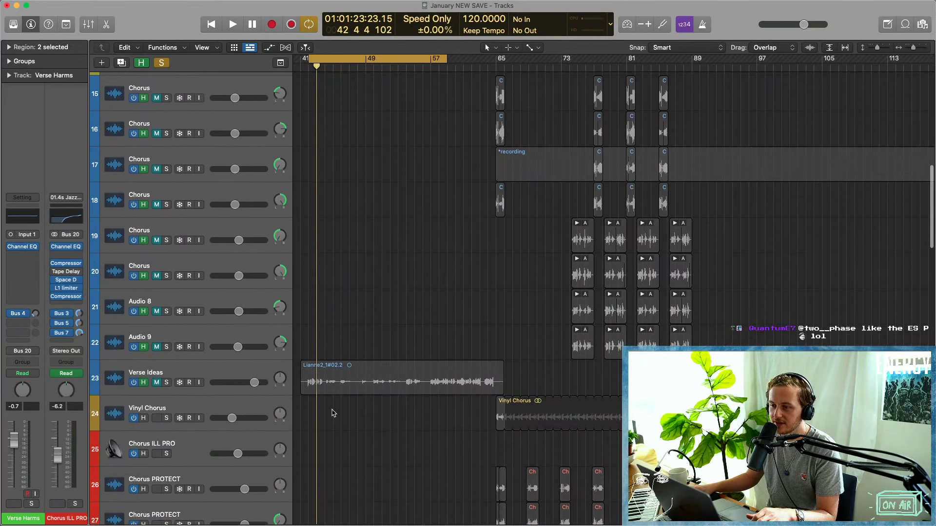
Select the first region on the Verse Ideas track and examine its waveform up close.
click(336, 372)
scroll(329, 381, up, 5)
scroll(329, 381, up, 8)
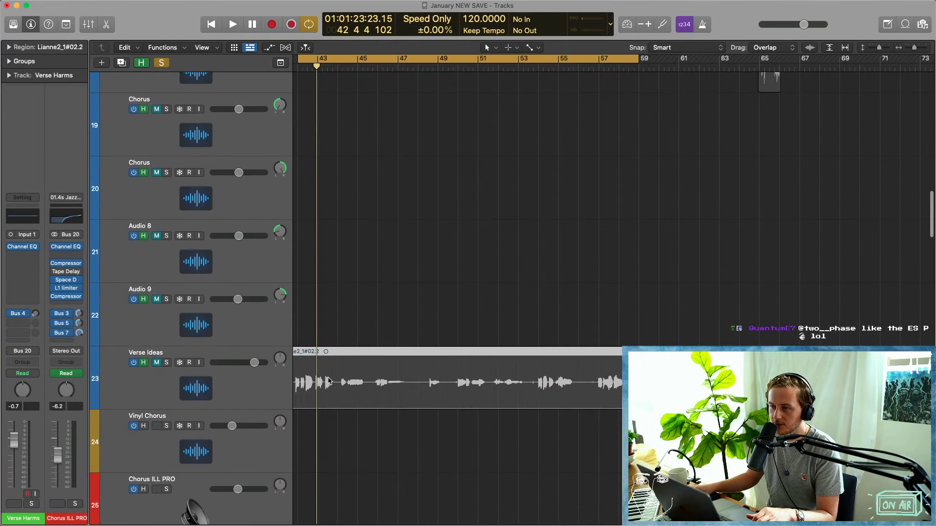
scroll(329, 382, up, 1)
scroll(329, 381, left, 5)
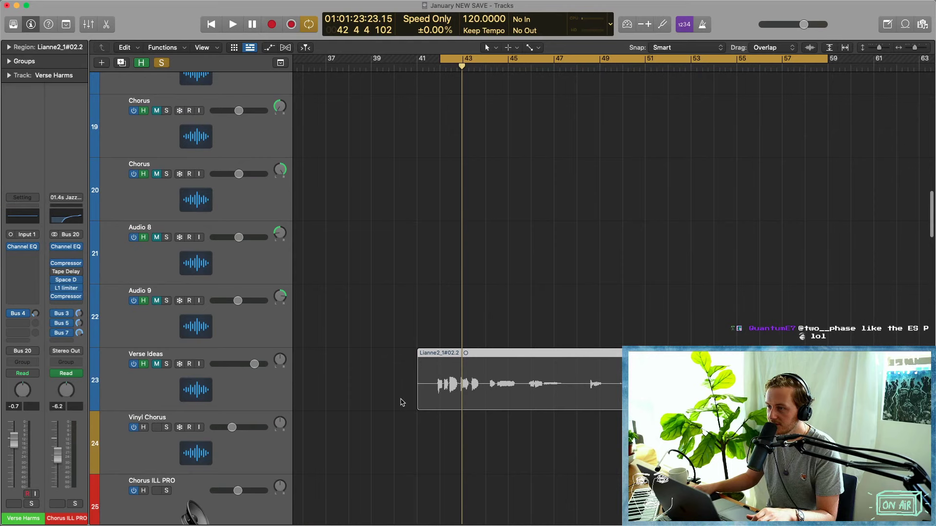
scroll(401, 402, down, 8)
scroll(409, 300, down, 5)
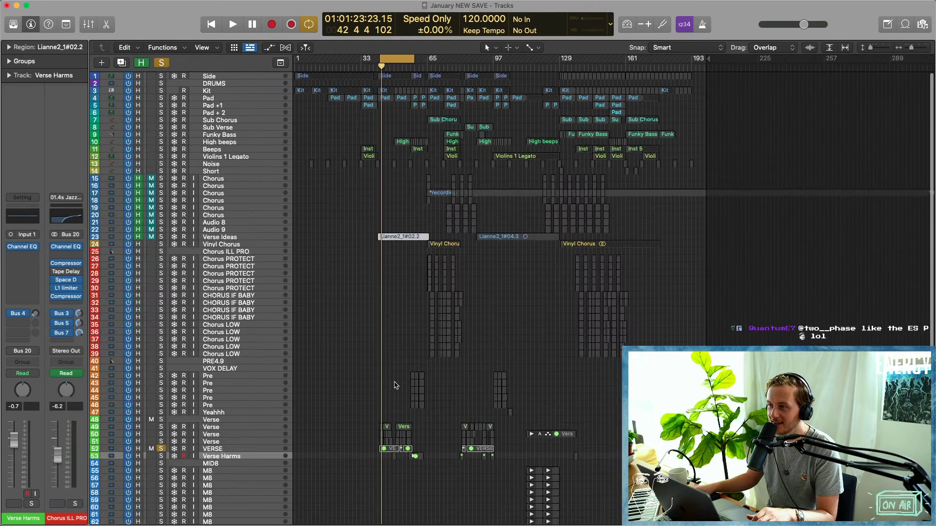
Delete the long *recording region from Chorus track 17.
click(495, 193)
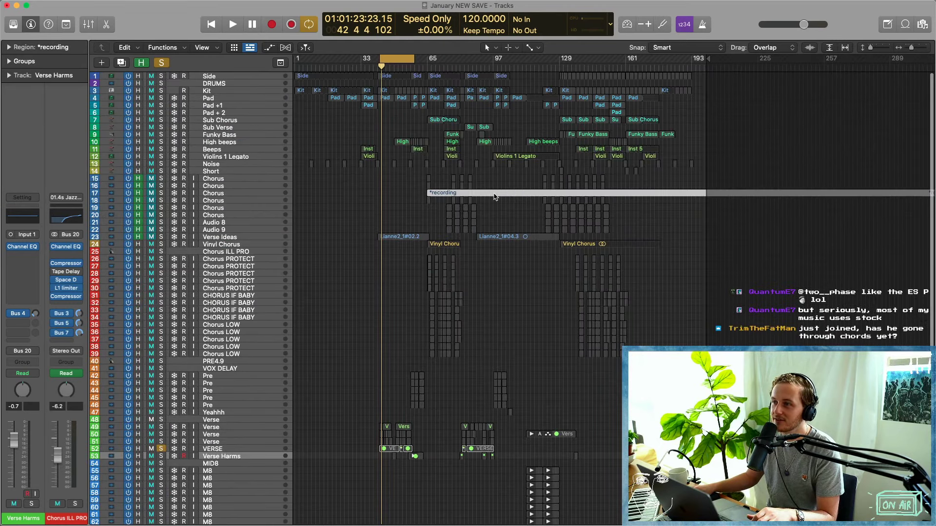
scroll(495, 196, up, 5)
scroll(495, 200, up, 5)
click(651, 358)
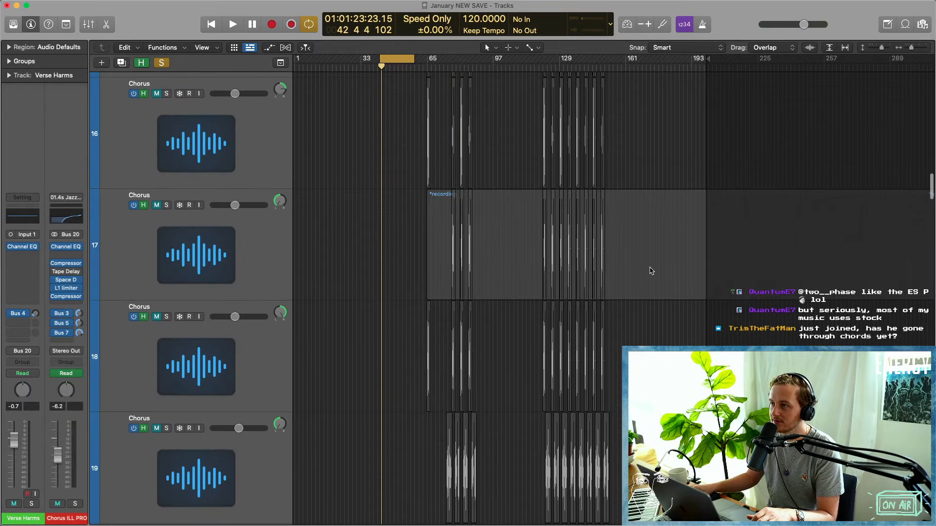
click(651, 271)
key(Delete)
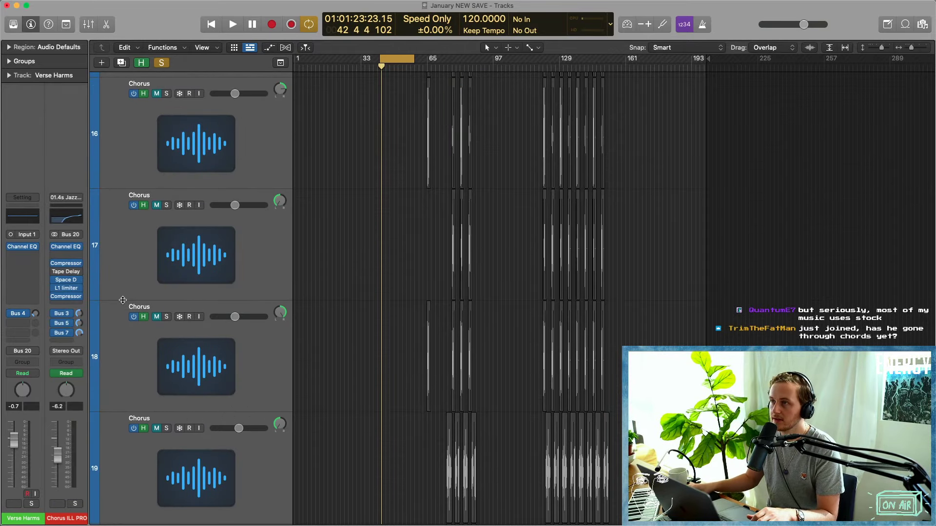
Review the full arrangement, hide the hidden tracks again and select VERSE track 52.
key(z)
scroll(230, 321, down, 6)
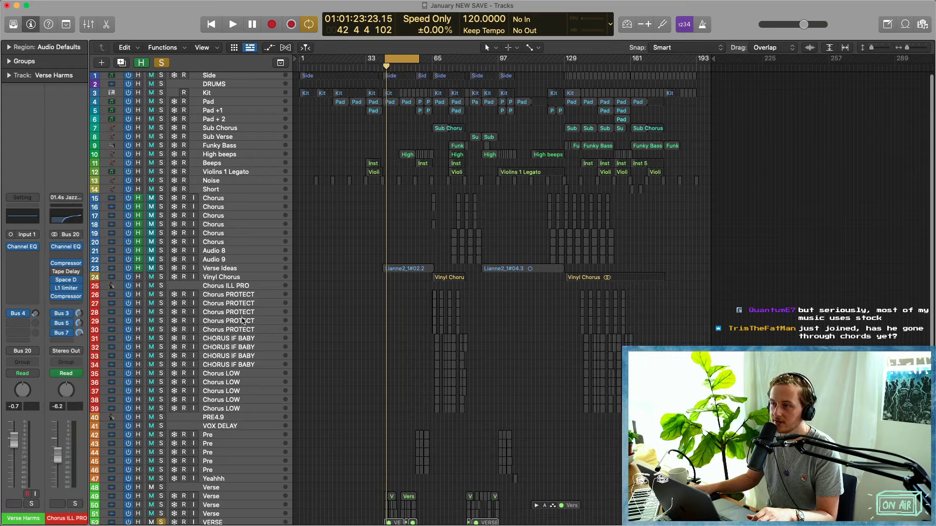
scroll(242, 322, up, 3)
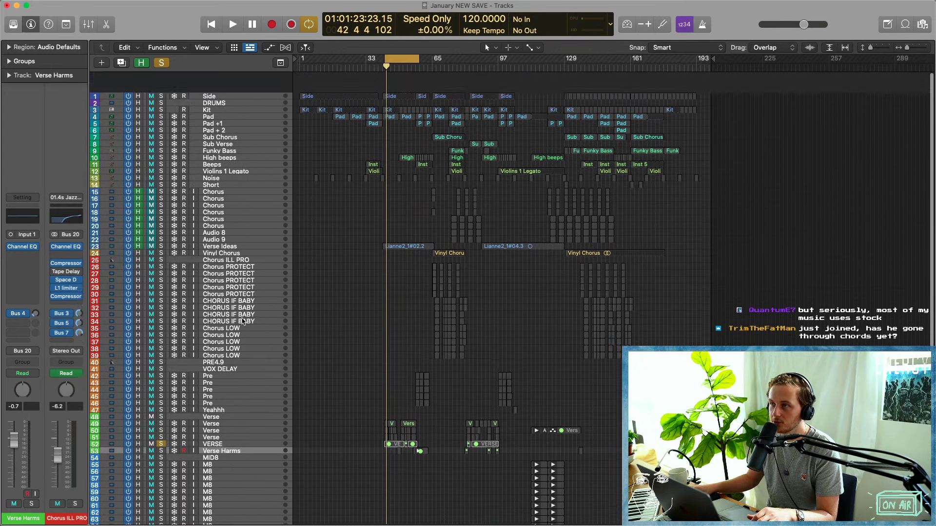
key(h)
click(367, 364)
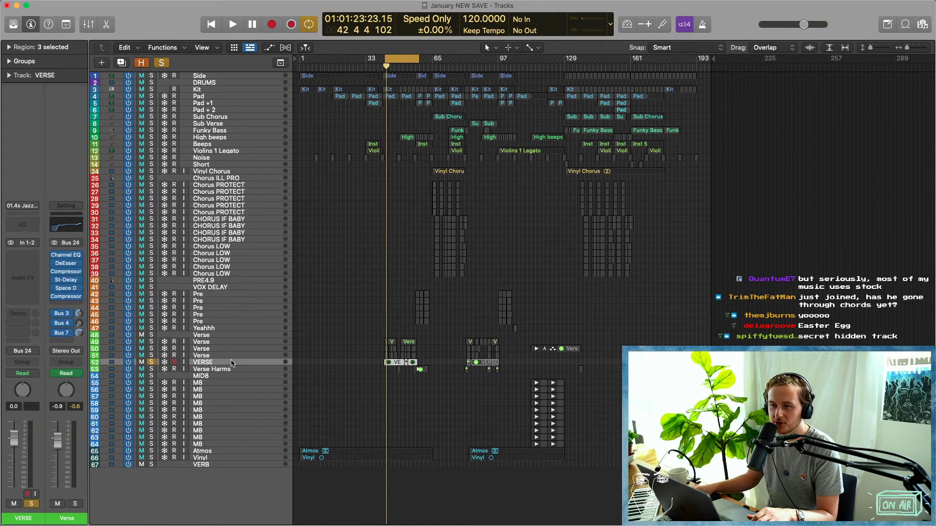
Play the soloed verse section briefly and unmute the three VERSE regions on track 52.
key(z)
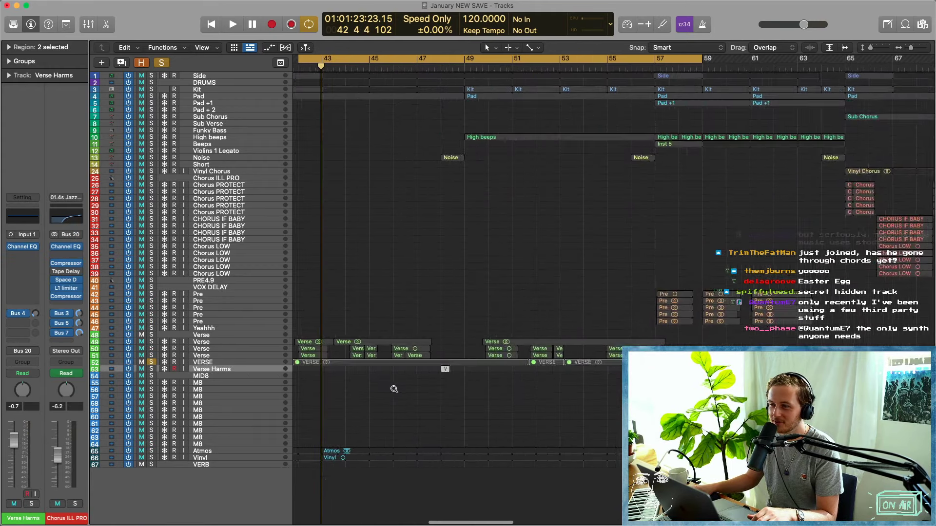
scroll(399, 391, left, 1)
key(space)
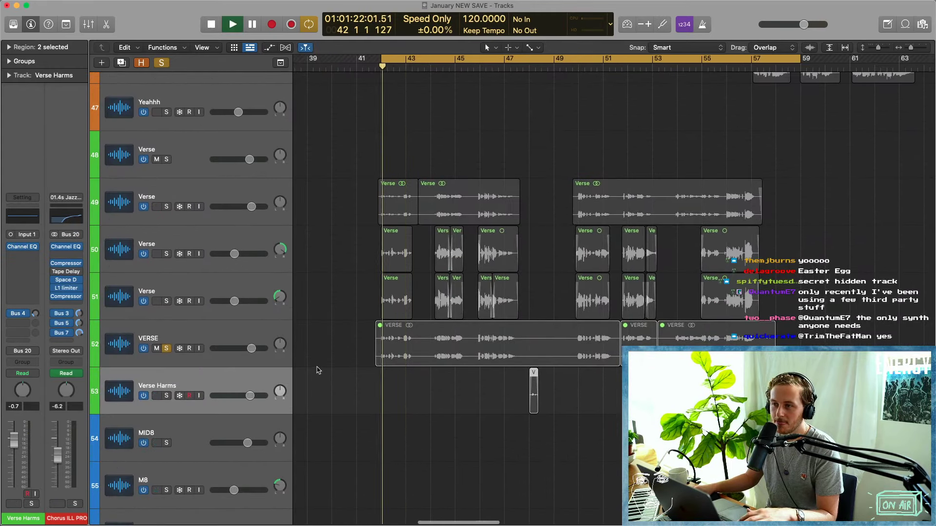
key(space)
shift+click(380, 356)
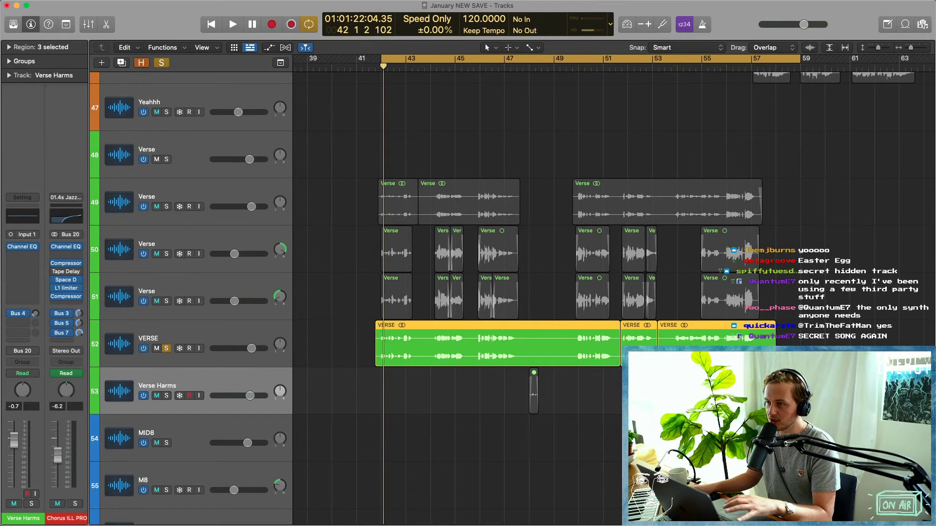
Mute Verse tracks 49, 50 and 51 during playback and select VERSE track 52.
key(space)
drag(157, 302, 157, 207)
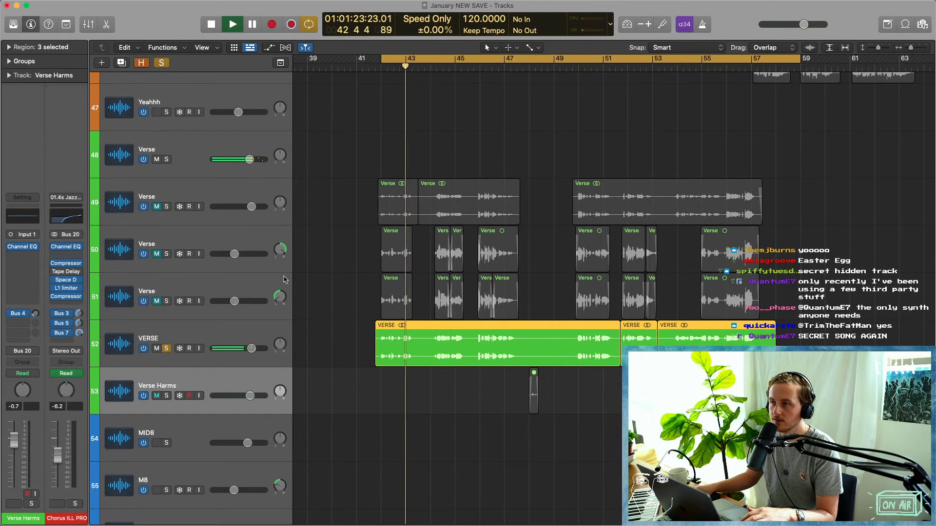
click(232, 335)
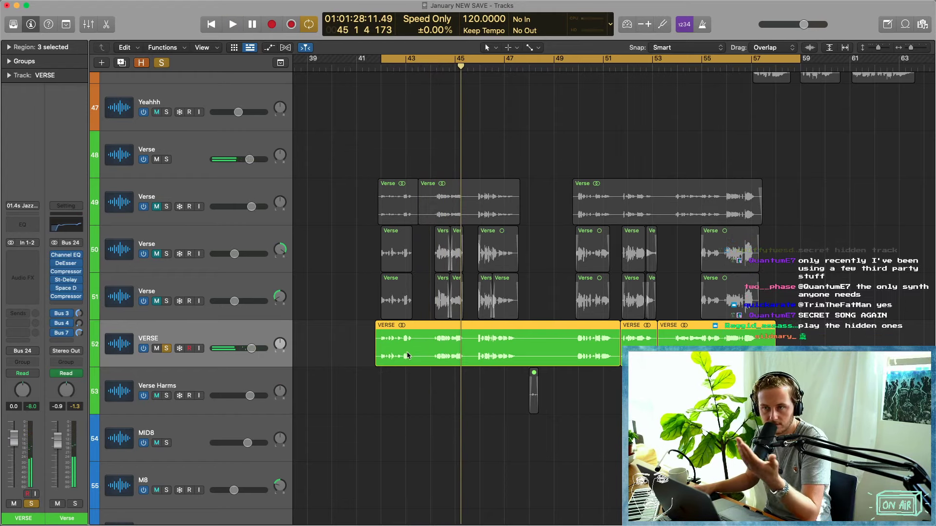
Unsolo, mute and turn off VERSE track 52.
click(164, 349)
click(157, 349)
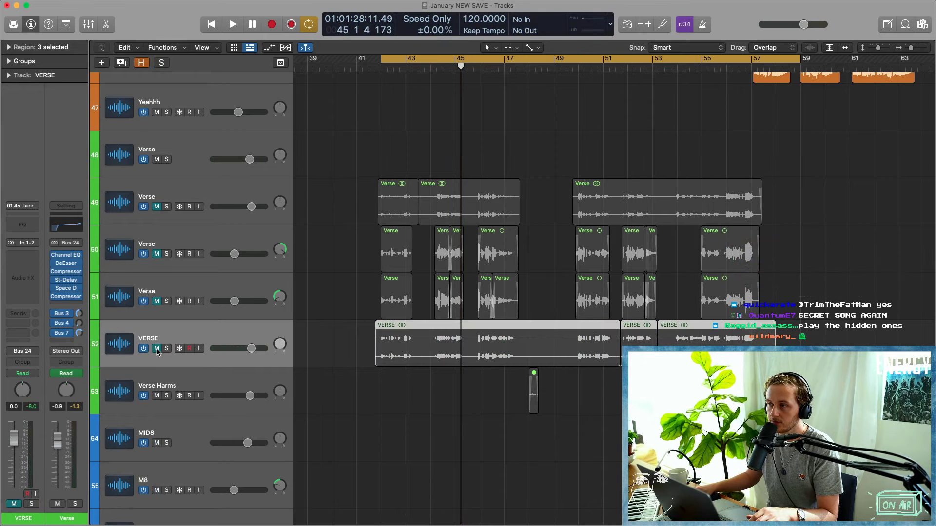
click(141, 350)
Unmute Verse tracks 49, 50 and 51 above the VERSE track.
key(super+Up)
key(super+Up)
key(super+Up)
key(super+Up)
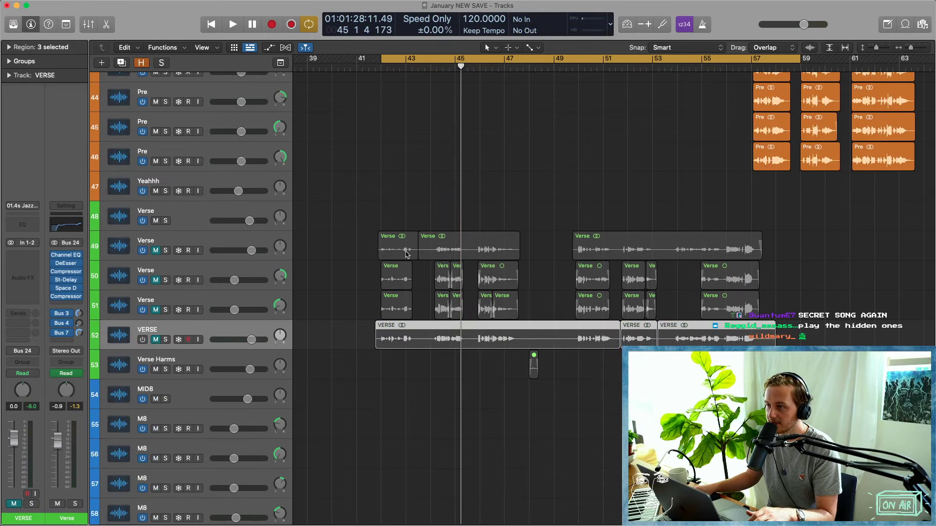
drag(329, 219, 794, 315)
click(422, 330)
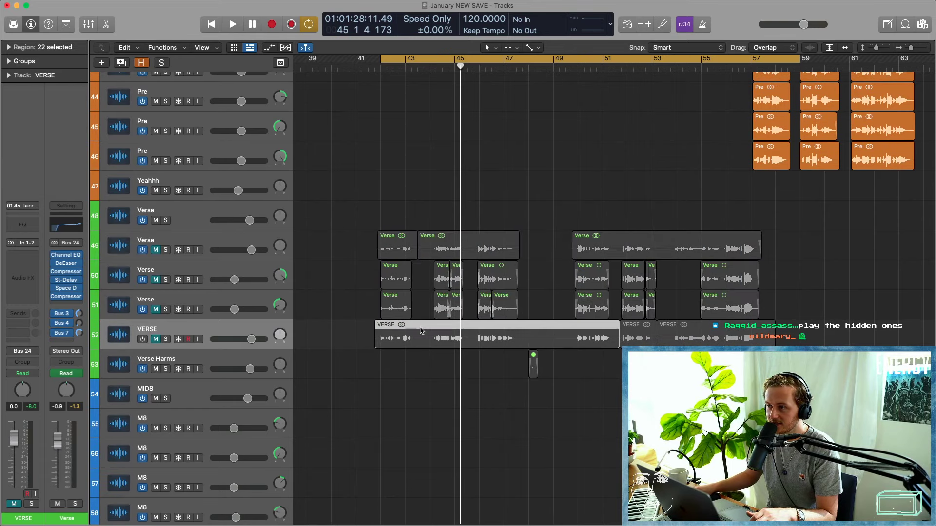
drag(157, 310, 158, 249)
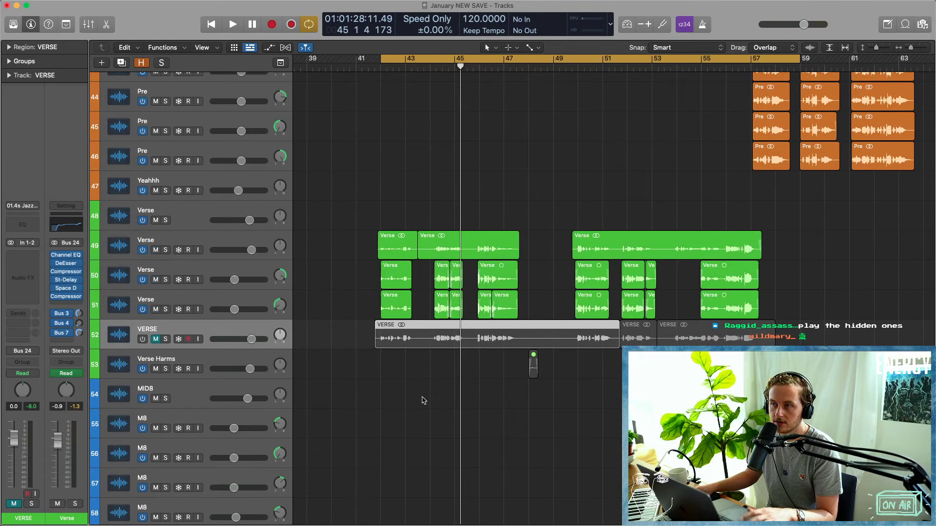
Play the verse section with the full arrangement unsoloed and select Verse track 49.
key(space)
scroll(436, 417, down, 3)
scroll(436, 418, down, 5)
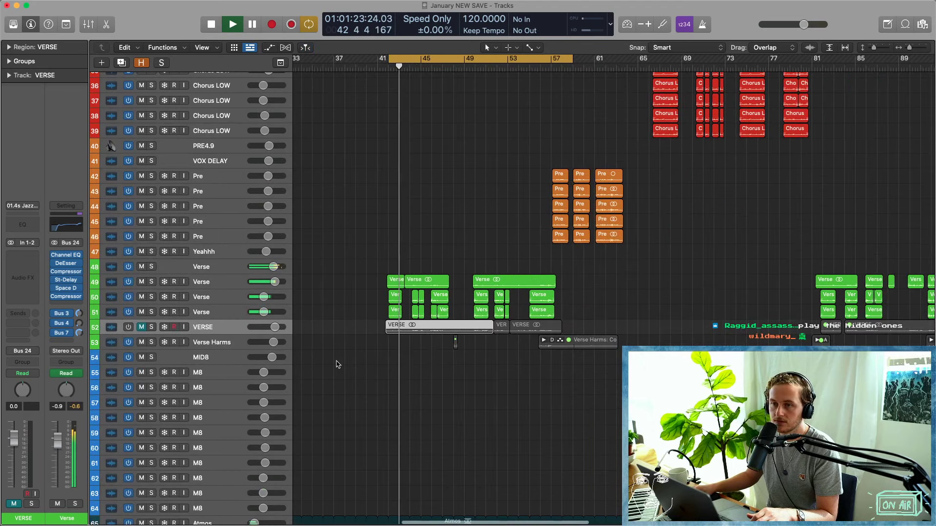
scroll(342, 380, up, 1)
scroll(343, 380, up, 2)
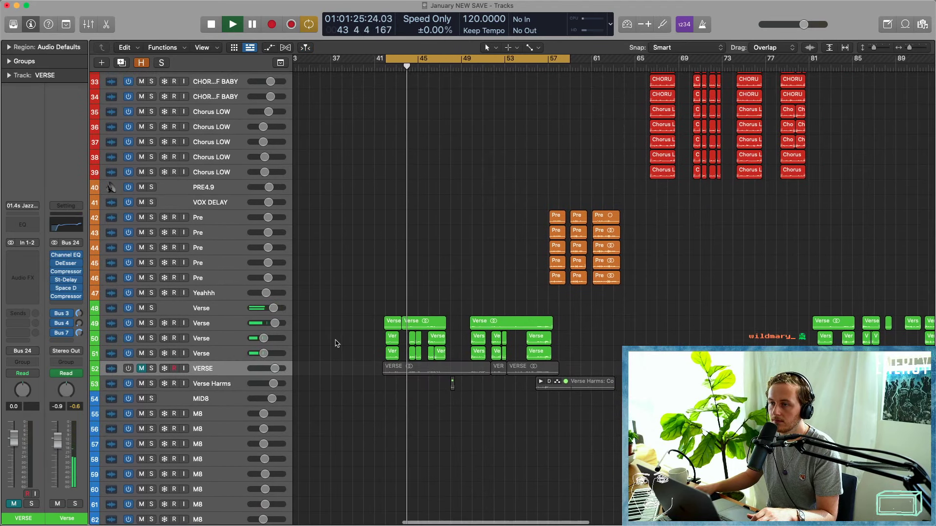
click(215, 321)
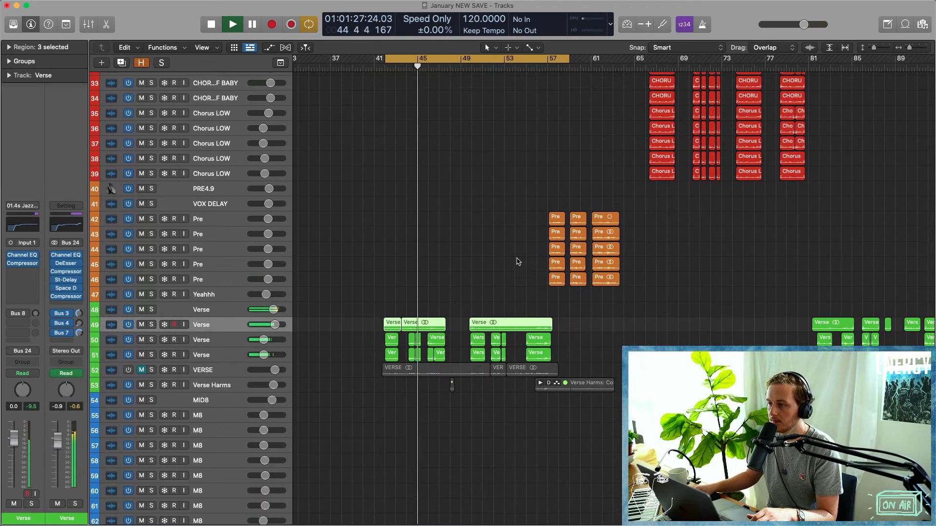
Play the second half of the verse from about bar 49 with cycle mode off, then stop playback.
click(464, 69)
key(c)
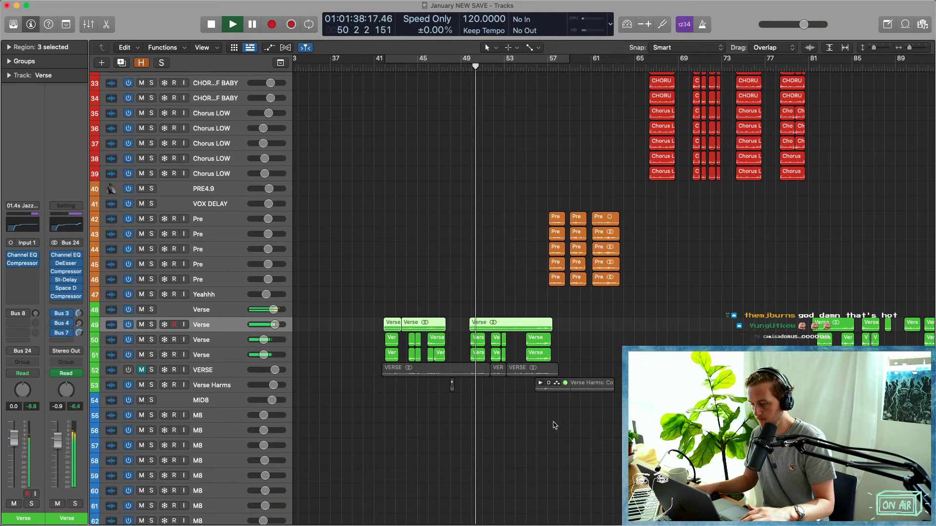
key(space)
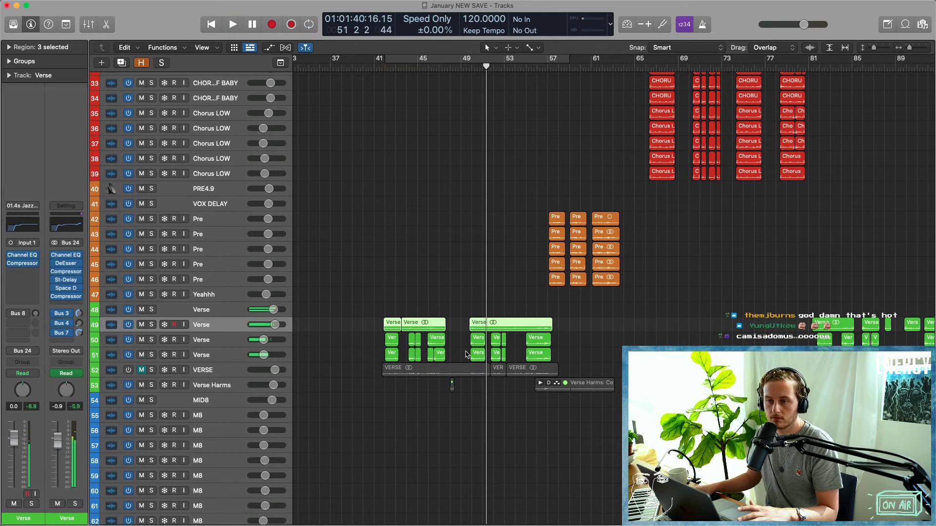
Inspect the Pre vocal tracks 42 to 46 and their panning, ending on the first one's channel effects.
scroll(510, 358, down, 5)
scroll(511, 358, up, 1)
scroll(512, 358, up, 3)
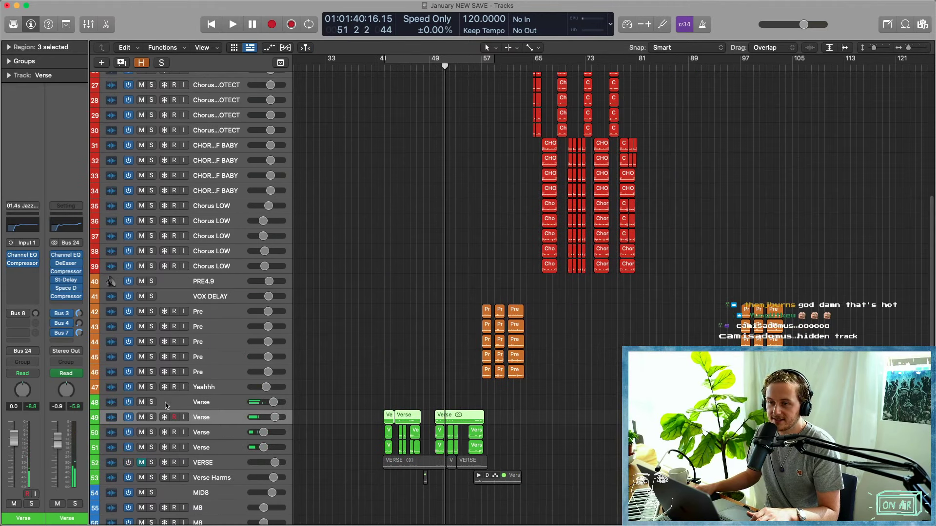
click(215, 311)
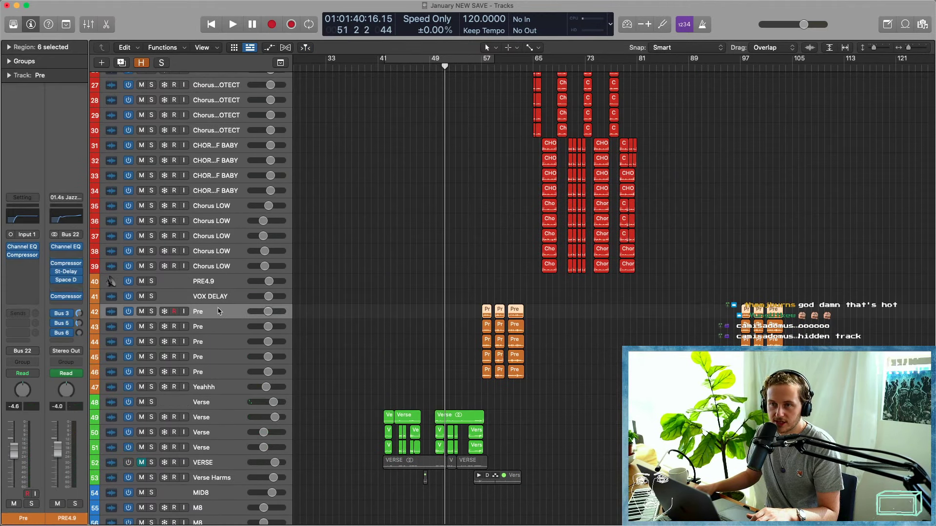
click(219, 331)
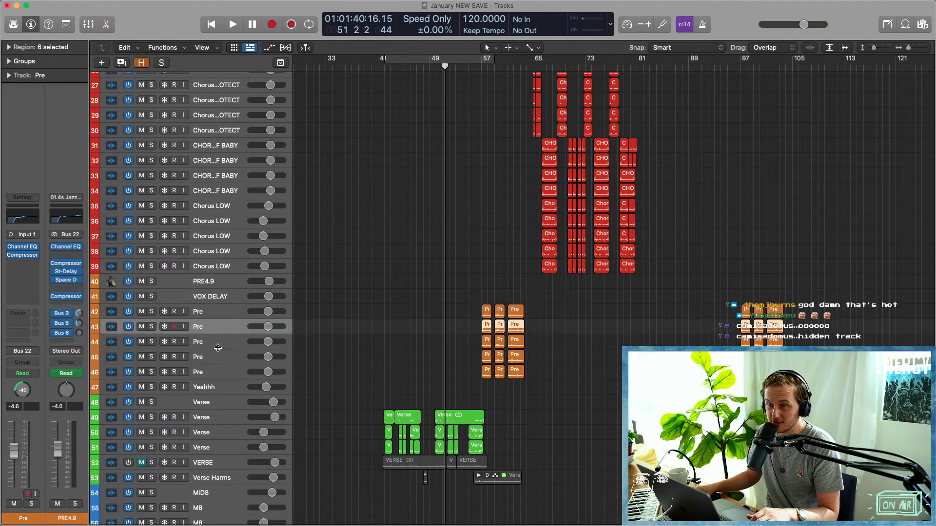
click(218, 375)
click(195, 312)
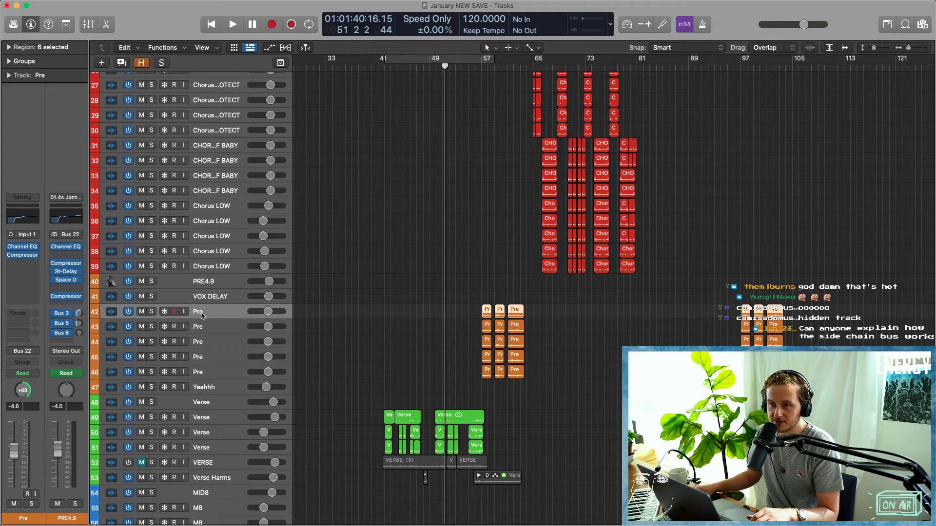
click(21, 248)
click(22, 248)
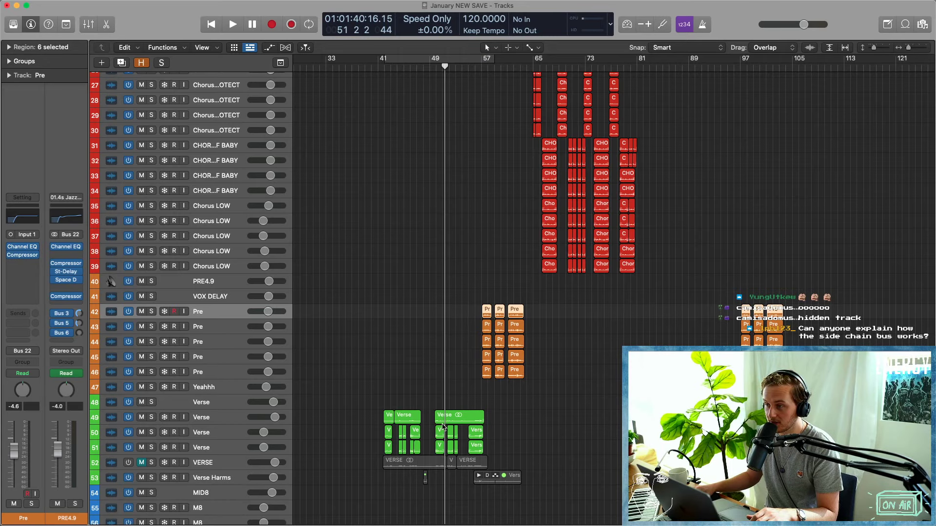
Enable cycling over the pre-chorus up to bar 65 and solo Pre tracks 42 to 46.
drag(469, 295, 549, 361)
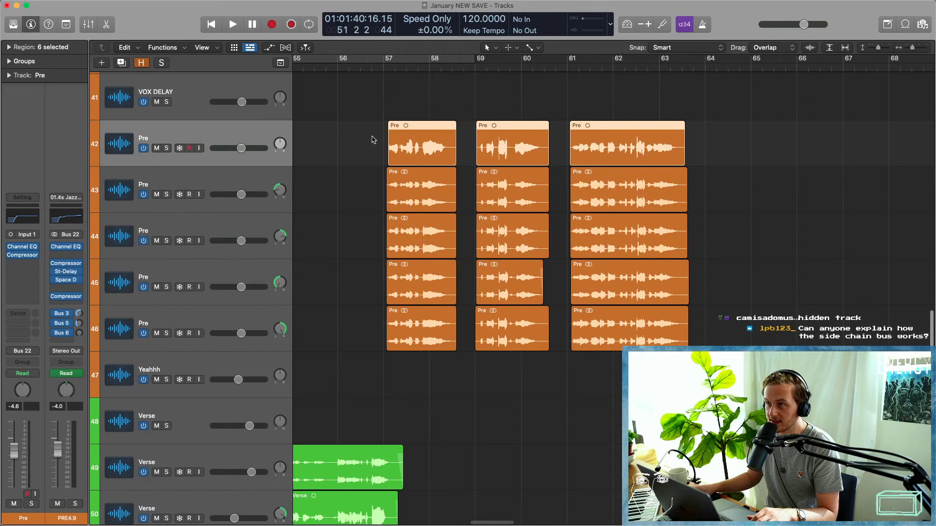
key(c)
drag(166, 148, 167, 333)
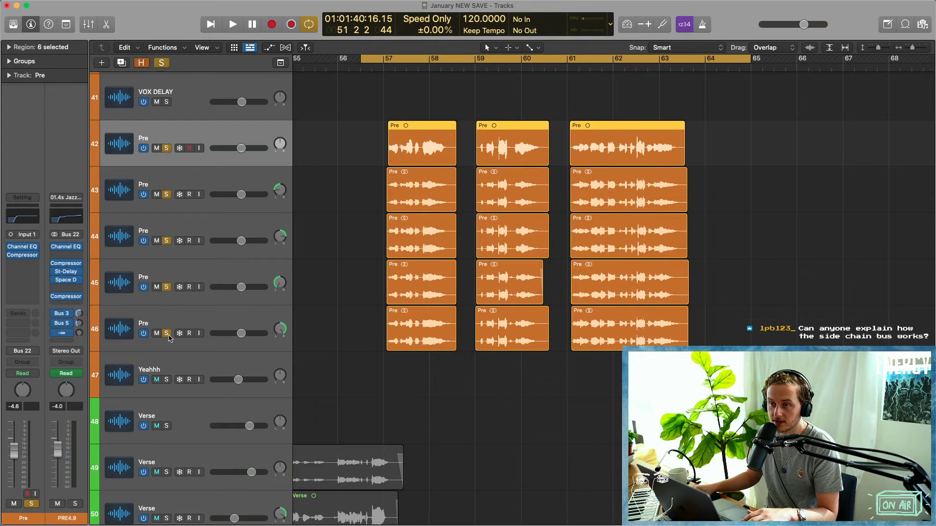
scroll(276, 335, up, 2)
scroll(269, 327, down, 1)
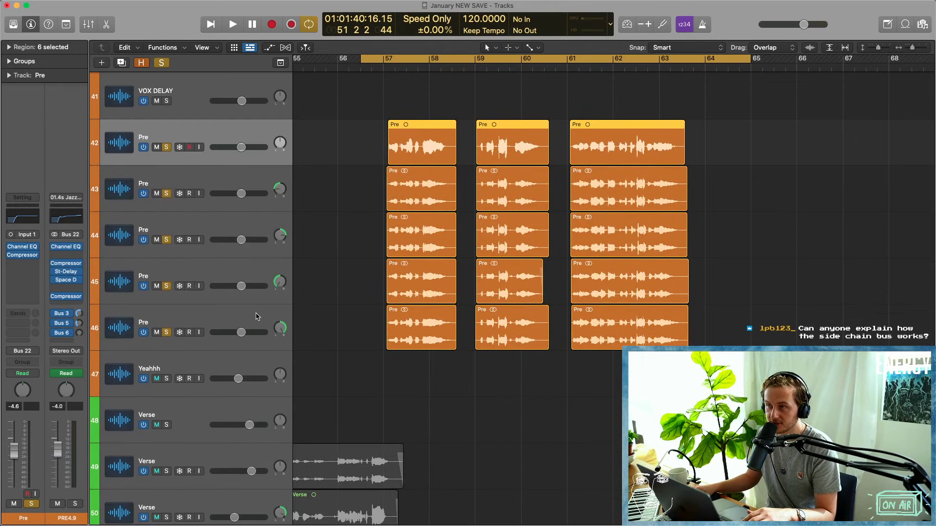
Step through the soloed Pre tracks from 42 to 46 to compare the vocal layers and their panning.
click(256, 314)
click(336, 141)
click(261, 134)
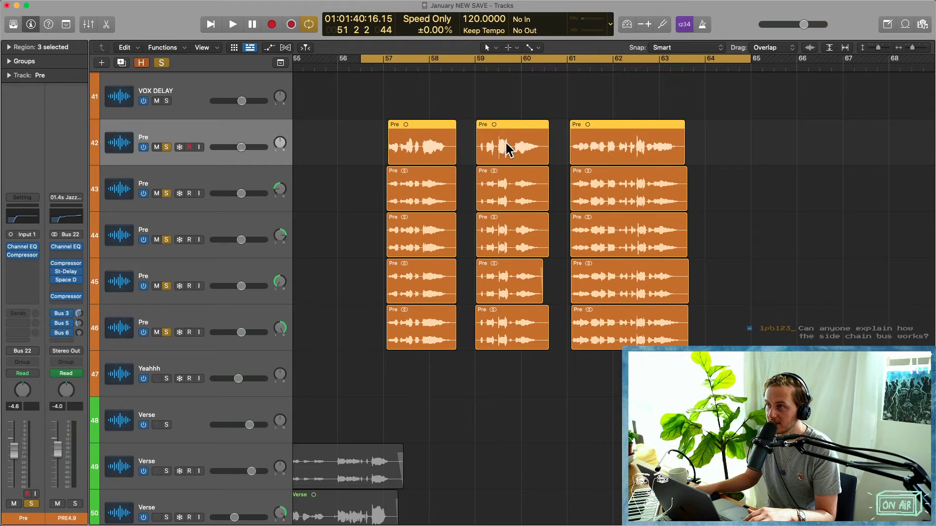
click(240, 182)
click(242, 253)
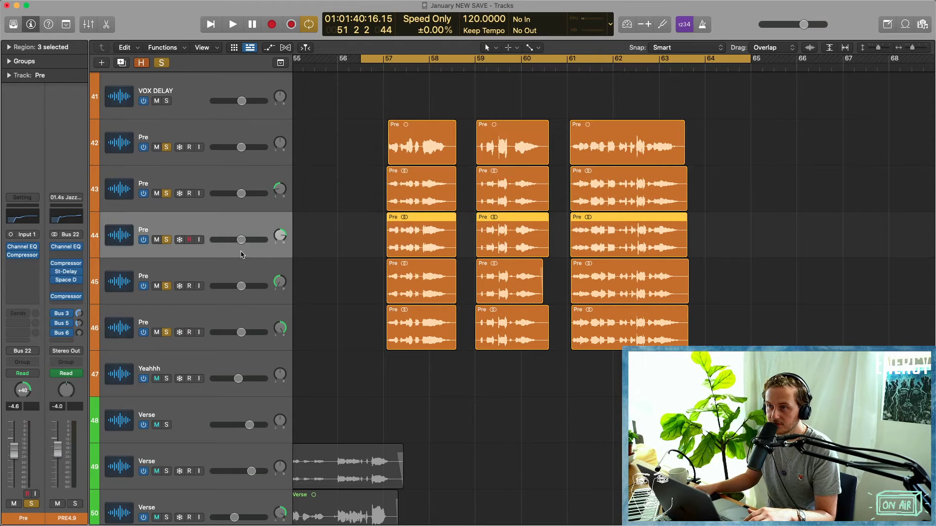
click(243, 273)
click(242, 321)
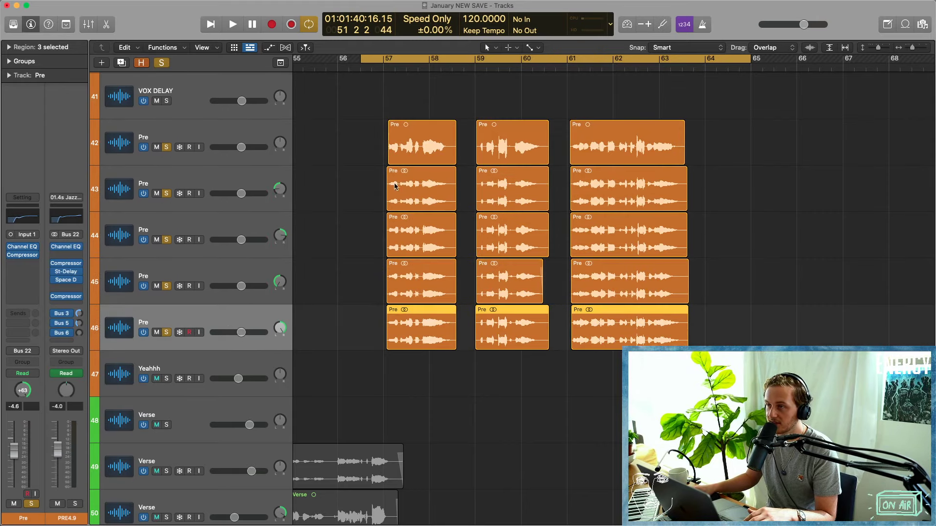
Play the soloed Pre vocals within the cycle range in two passes and stop playback.
click(346, 228)
key(space)
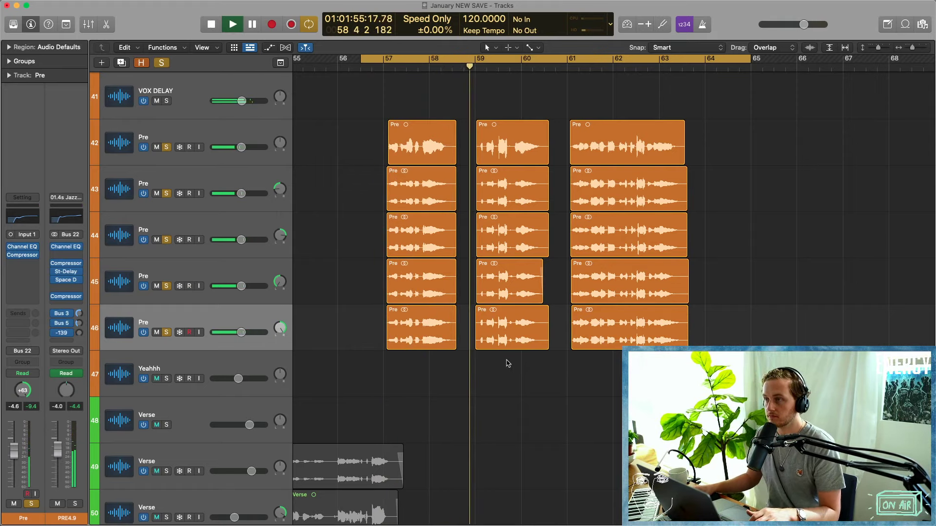
key(super+Up)
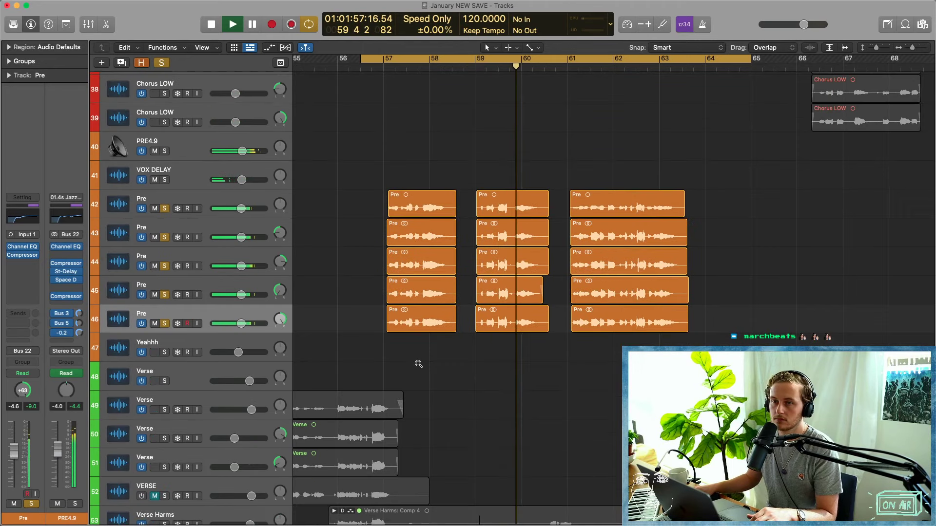
key(space)
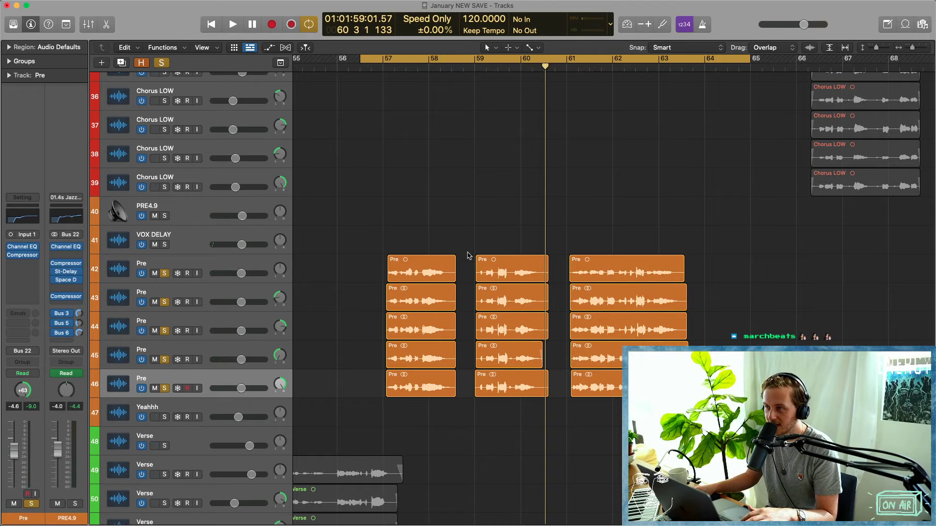
key(space)
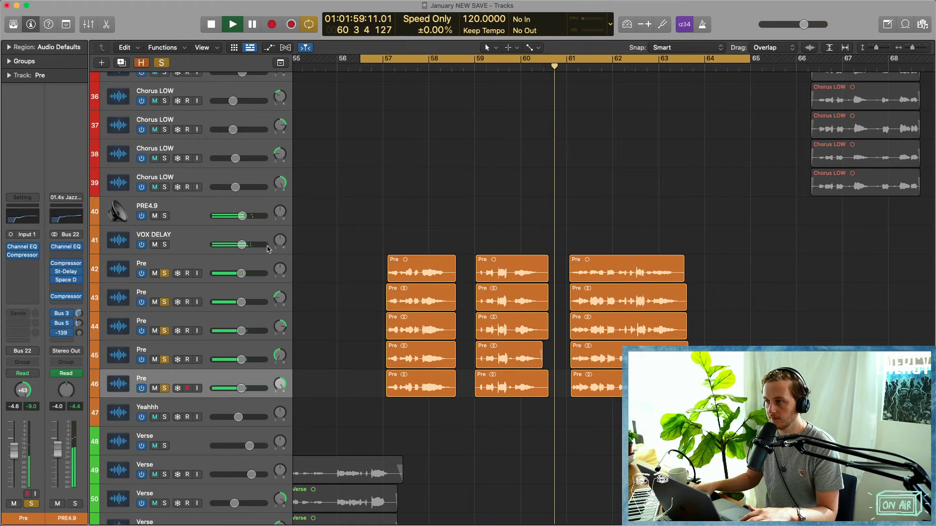
key(space)
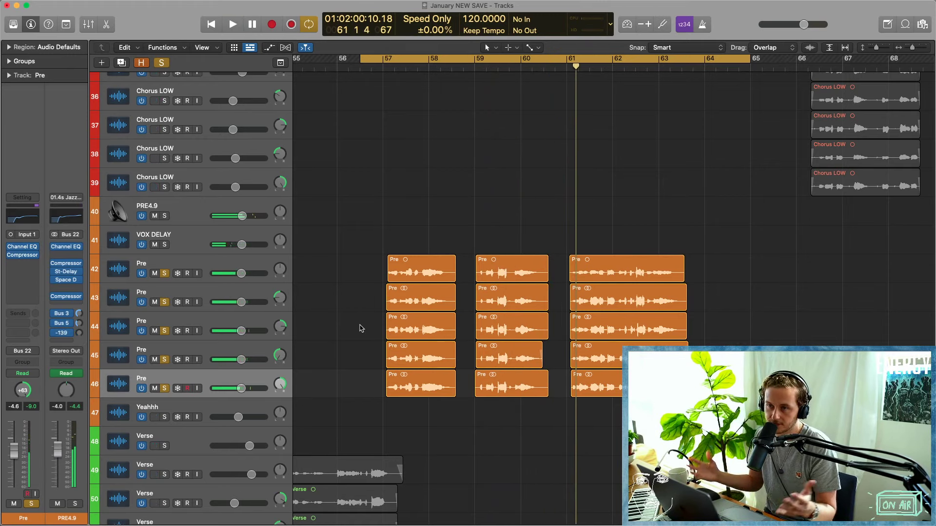
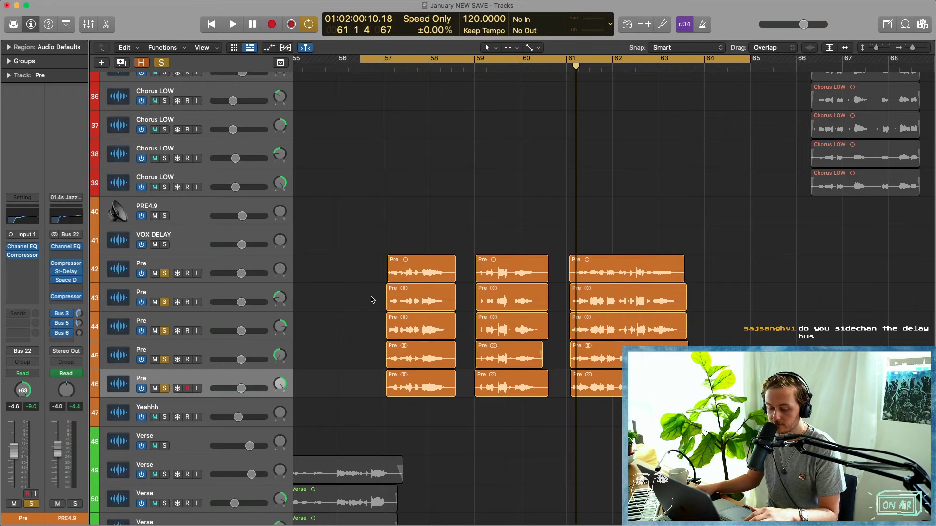
Examine the delay and bus channels in the mixer, including the Bus 8 aux and Chorus ILL PRO, and hide the mixer.
key(x)
scroll(447, 360, right, 10)
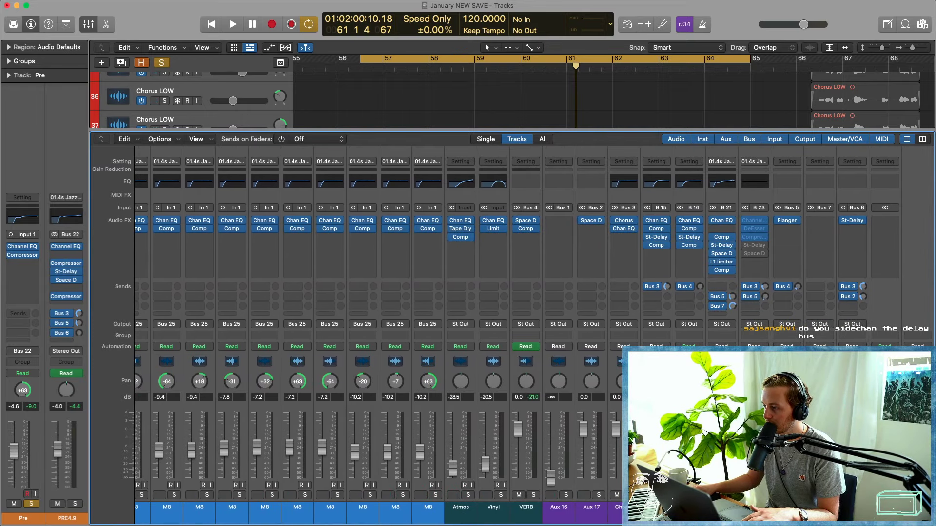
click(853, 221)
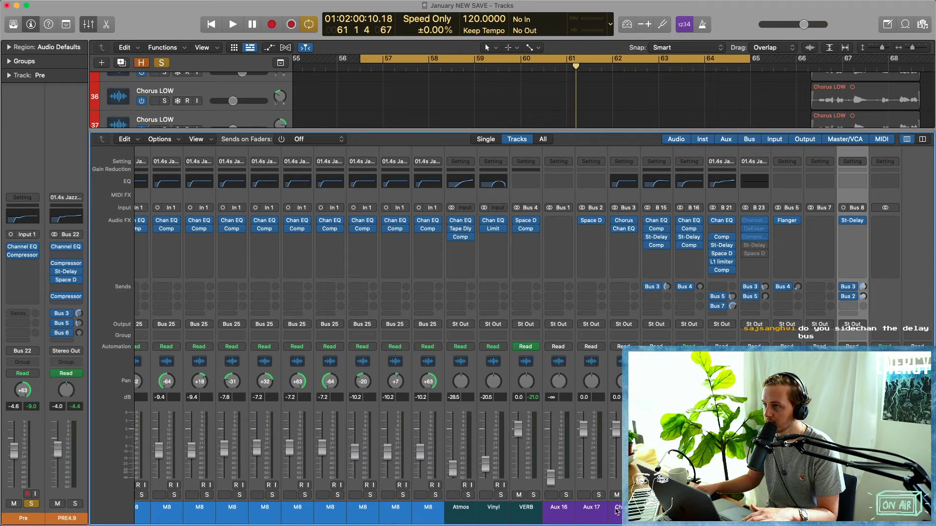
scroll(537, 407, left, 15)
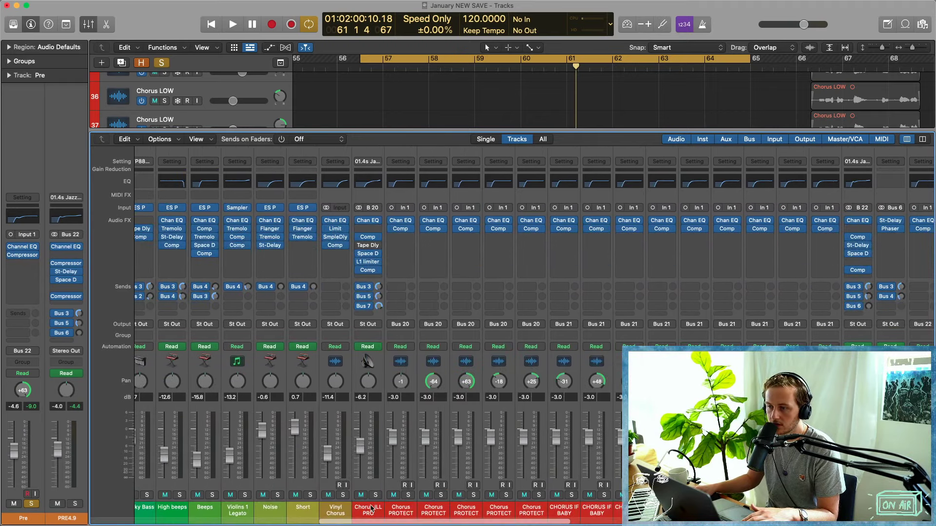
click(371, 511)
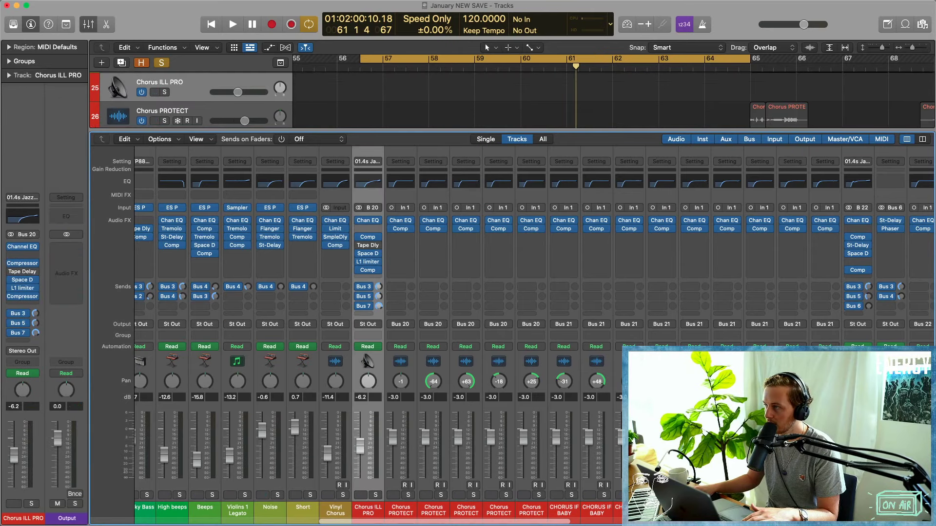
key(x)
Select the VOX DELAY track and open its Stereo Delay and Phaser plug-ins from the mixer.
scroll(366, 312, up, 3)
scroll(373, 312, down, 10)
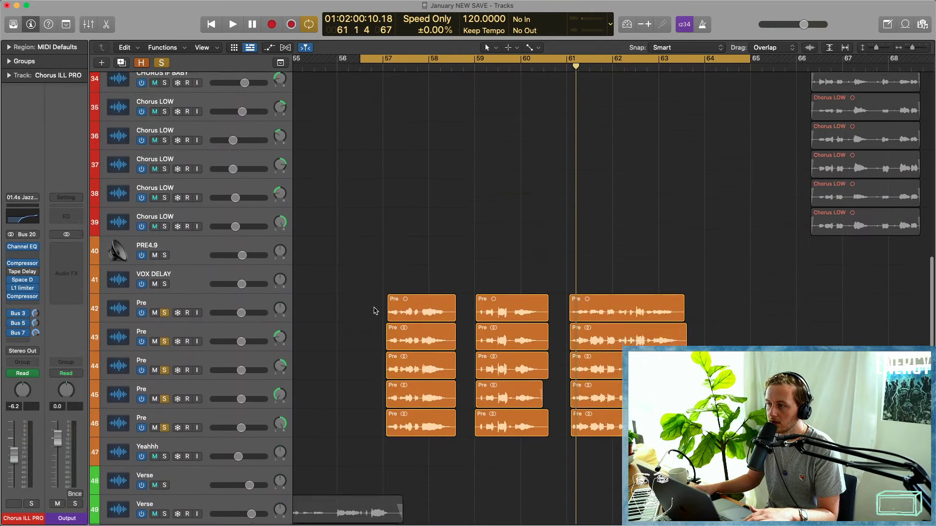
scroll(374, 311, down, 3)
click(152, 209)
key(x)
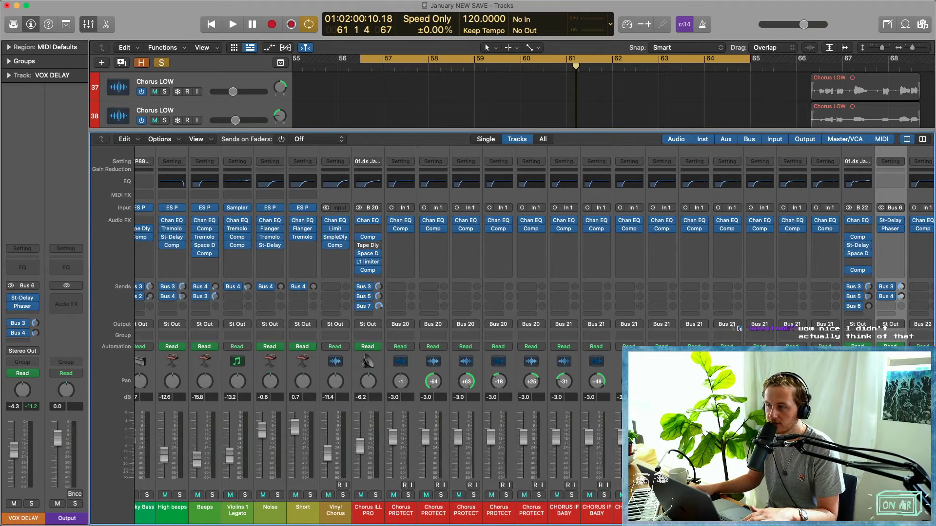
click(514, 222)
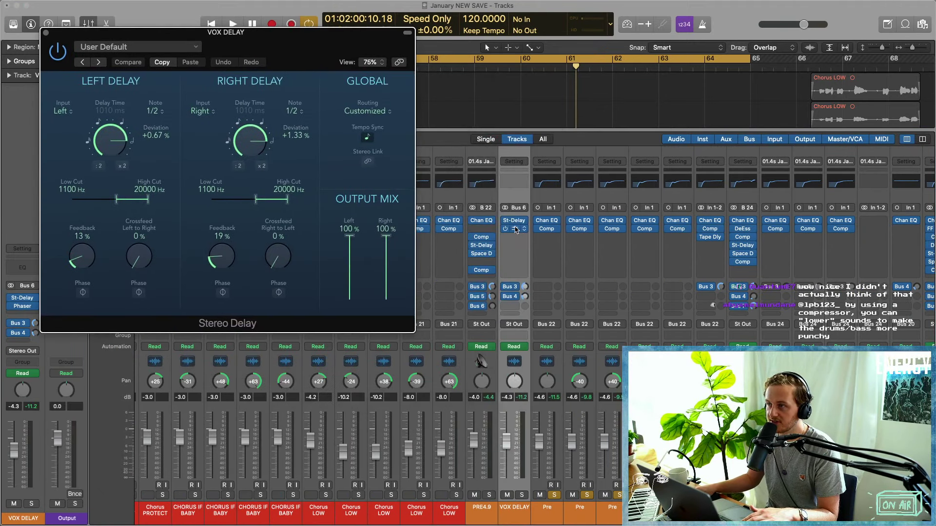
click(516, 229)
Audition the VOX DELAY Phaser during playback with its feedback level at 86% and compare it with the saved setting.
drag(506, 120, 513, 107)
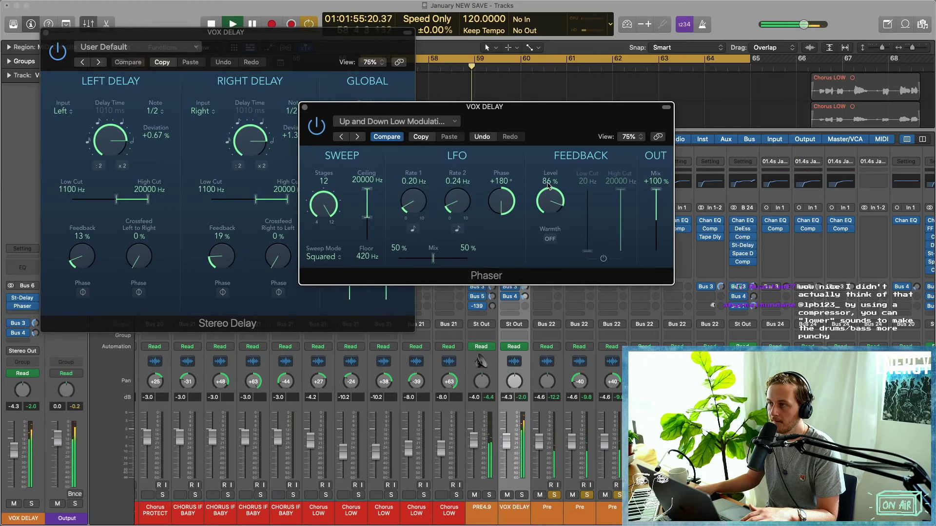
drag(376, 110, 558, 123)
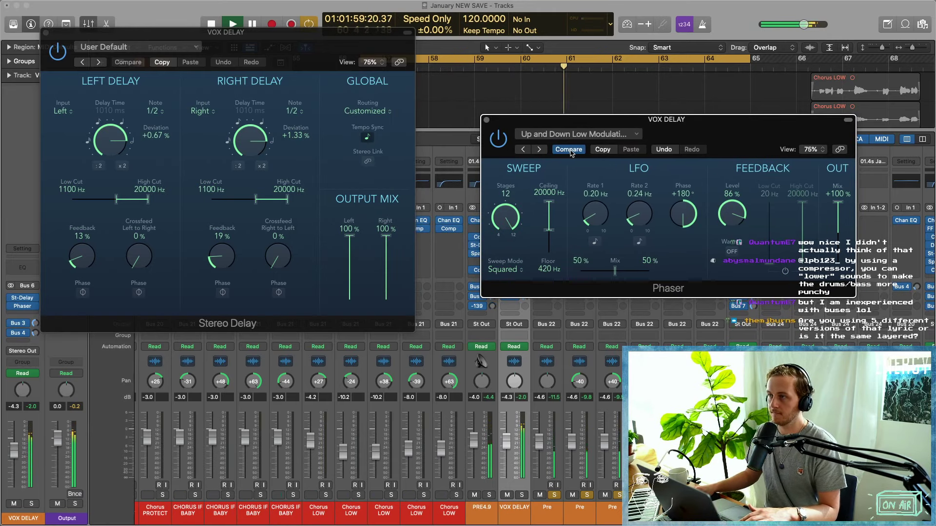
key(space)
Close the Stereo Delay and Phaser windows and hide the mixer.
click(46, 33)
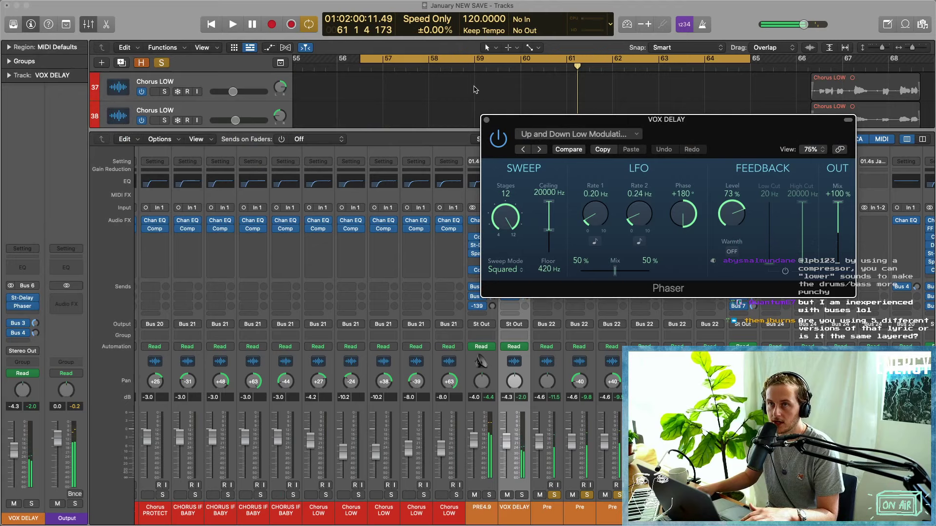
click(486, 119)
key(x)
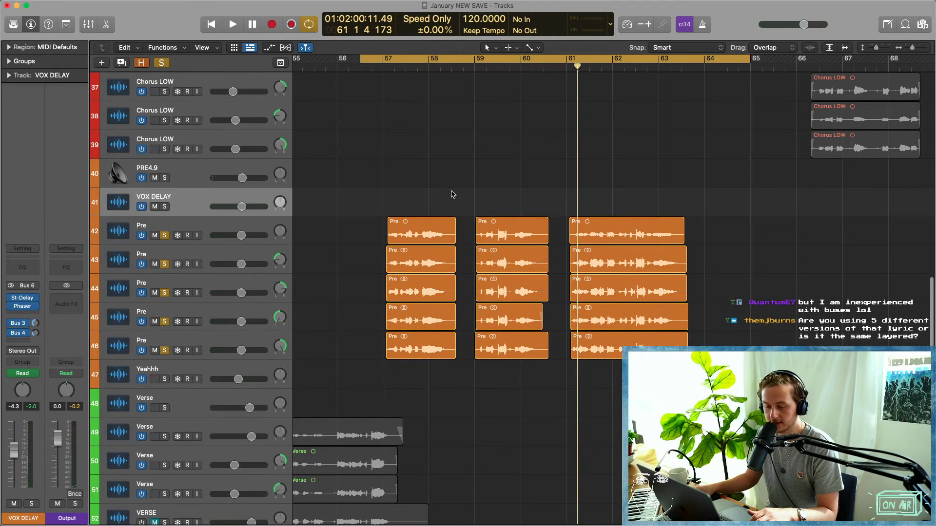
Turn off cycle mode and clear all solos with the chorus vocal tracks in view.
key(super+Up)
key(super+Up)
key(super+Left)
key(super+Left)
key(super+Left)
scroll(531, 132, right, 8)
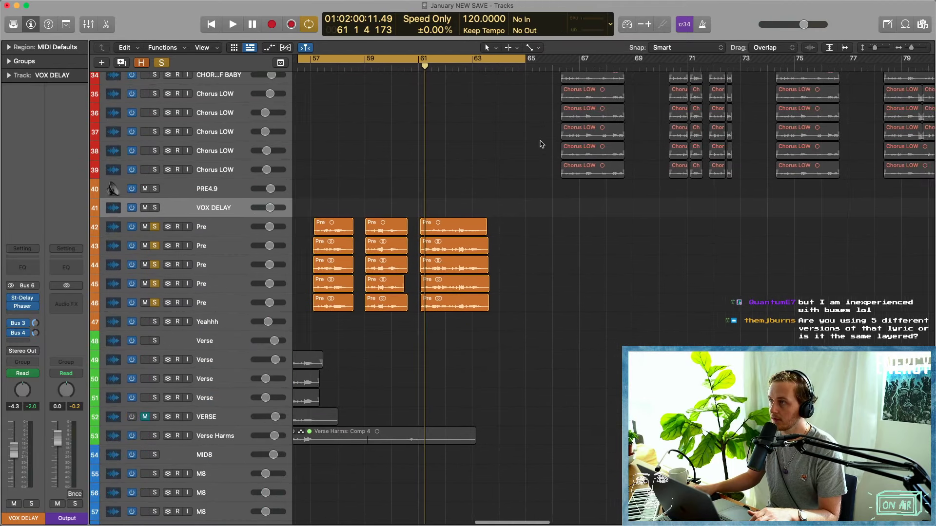
scroll(539, 143, up, 5)
click(494, 61)
scroll(468, 251, up, 5)
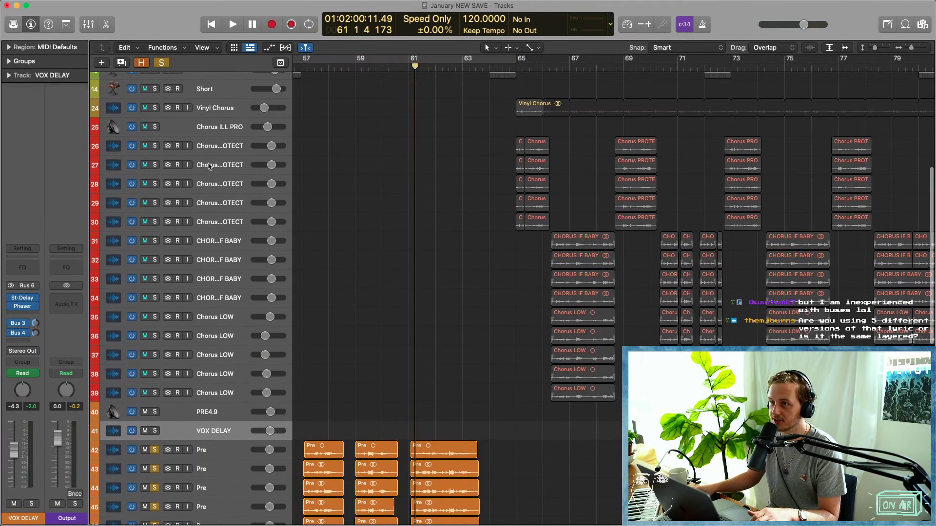
click(161, 63)
Select Chorus ILL PRO and the five Chorus PROTECT tracks, tracks 25 to 30, and solo them together.
click(207, 126)
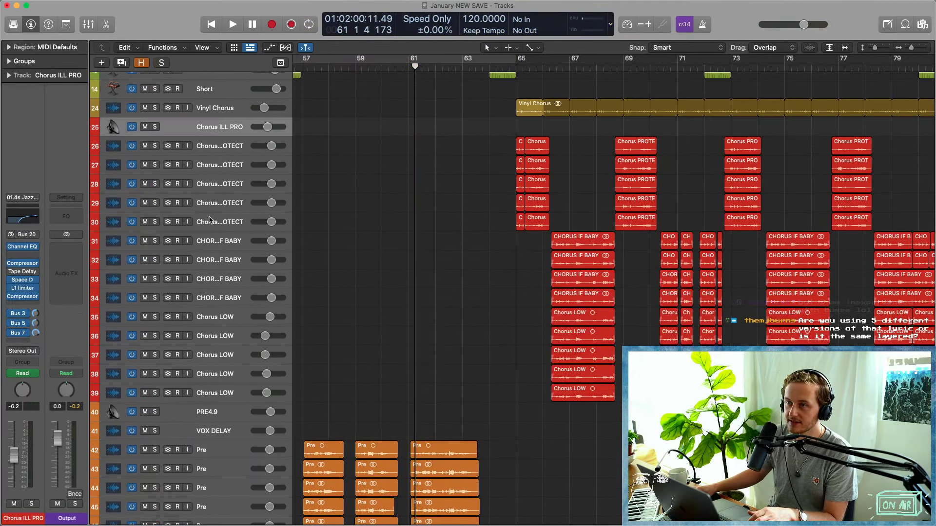
shift+click(249, 214)
scroll(415, 163, right, 5)
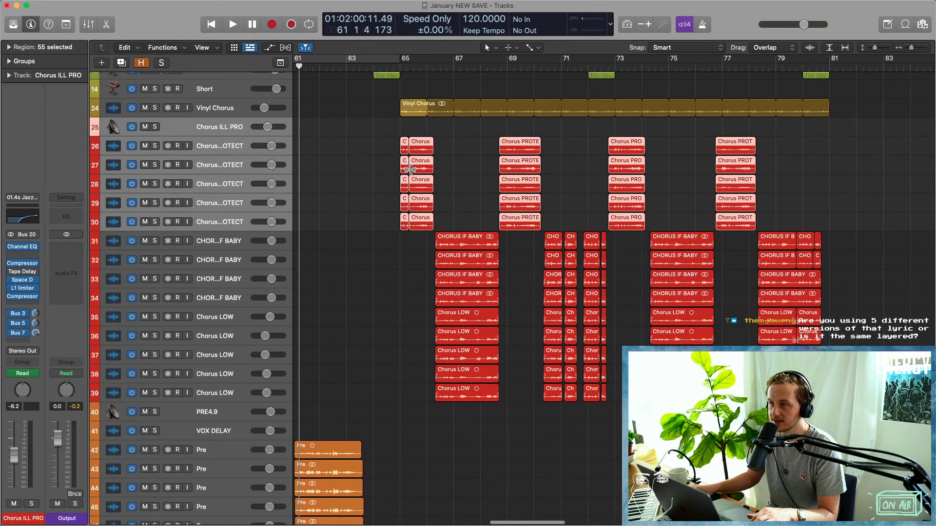
key(super+Down)
click(166, 158)
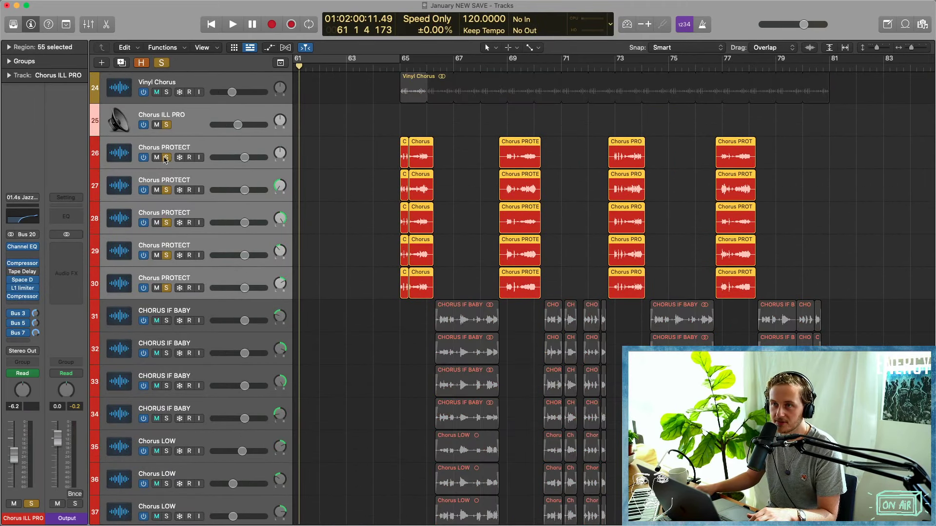
Take the solo off Chorus ILL PRO and play the soloed Chorus PROTECT vocals from about bar 65.
scroll(443, 319, down, 3)
click(407, 261)
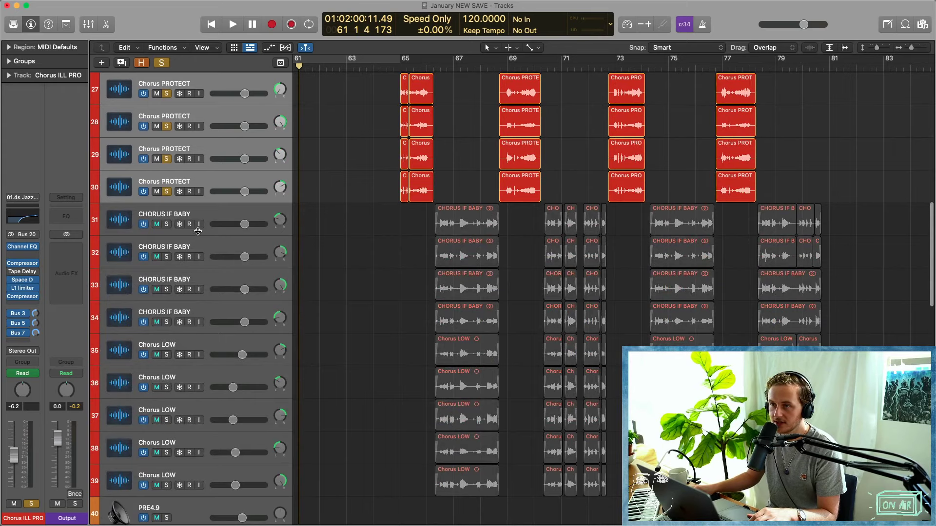
drag(167, 195, 166, 274)
scroll(169, 135, up, 2)
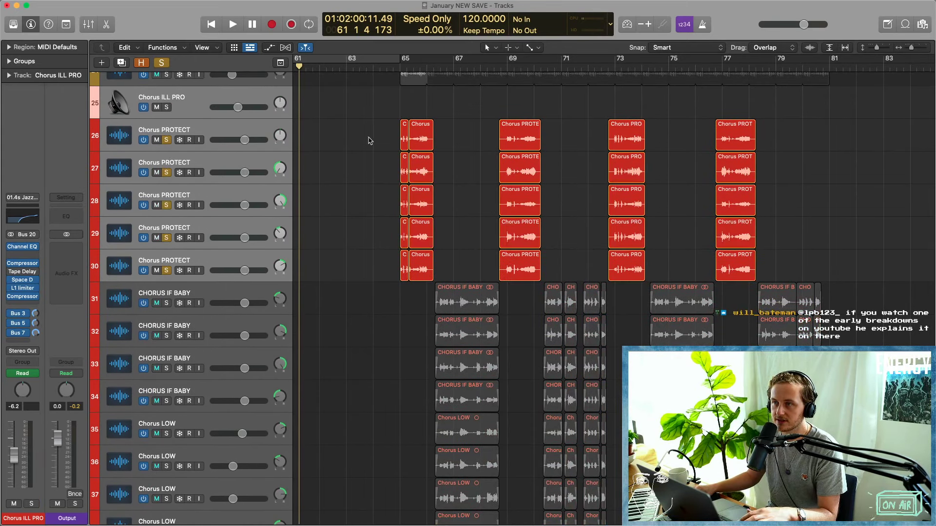
double_click(394, 74)
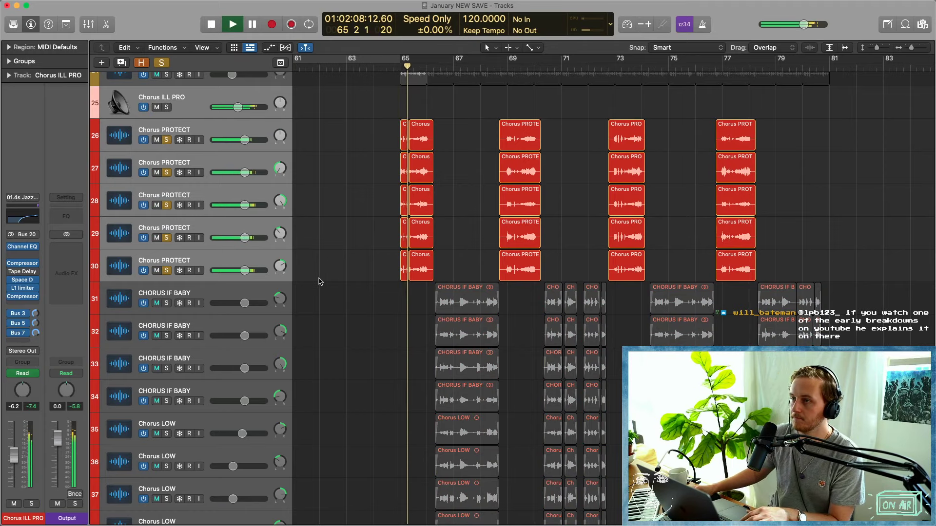
key(super+Right)
key(super+Right)
key(super+Right)
scroll(341, 268, left, 3)
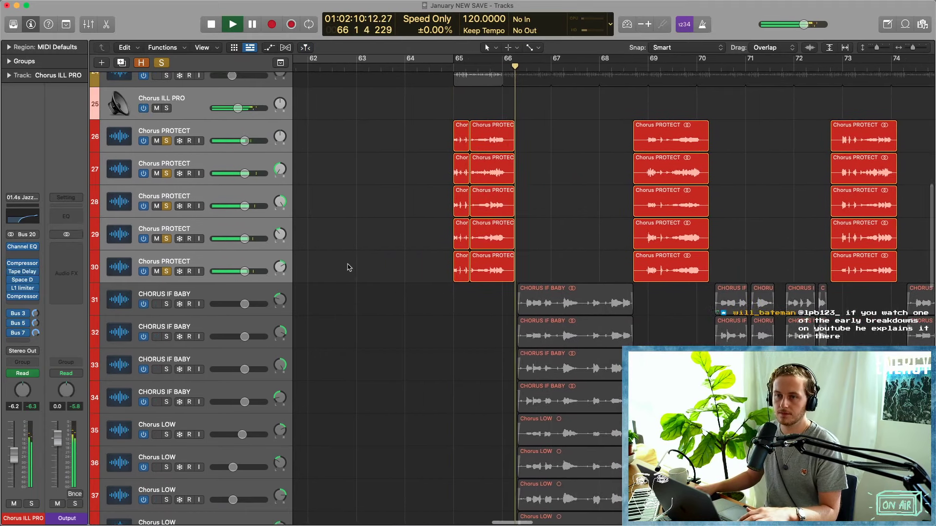
key(space)
Loop the first Chorus PROTECT phrase around bars 65 to 66 and raise the Chorus ILL PRO Bus 5 Flange send to about -0.4.
click(17, 326)
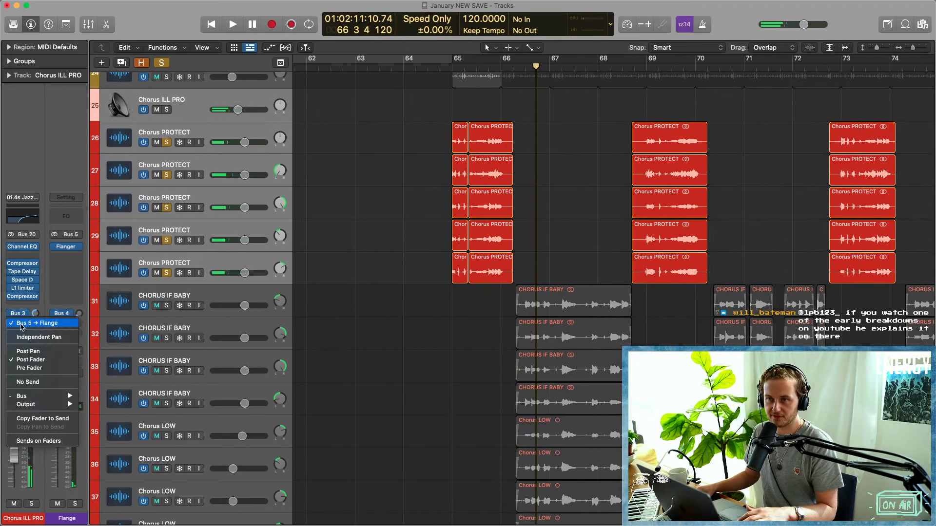
click(18, 327)
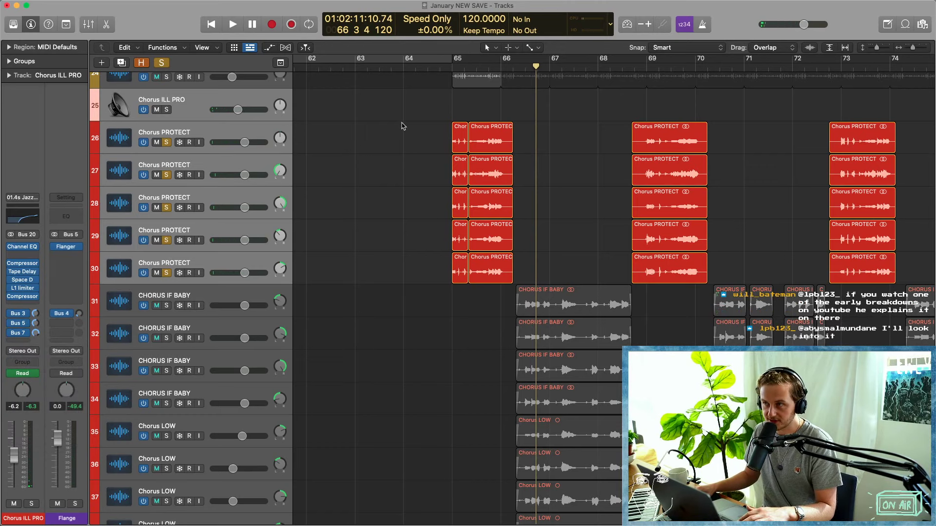
drag(437, 62, 525, 61)
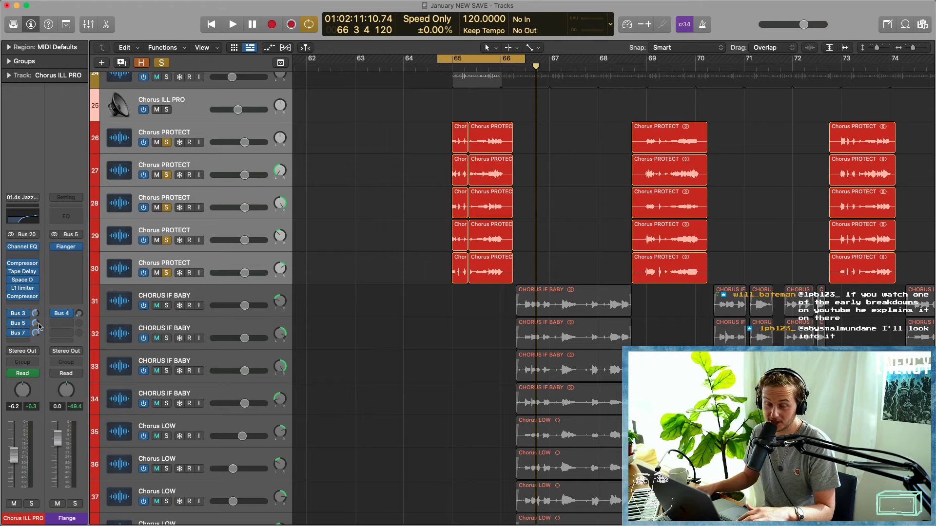
key(space)
drag(38, 324, 38, 303)
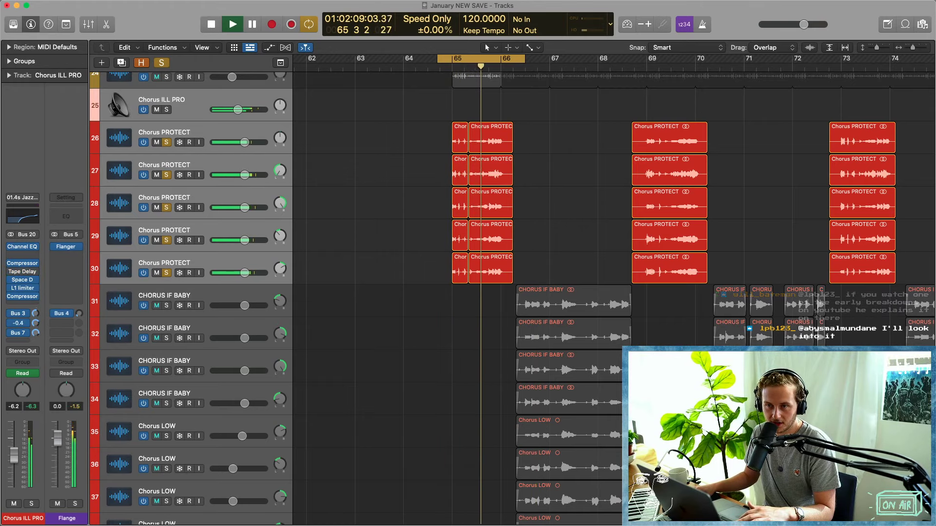
Add the four CHORUS IF BABY tracks, 31 to 34, to the solo, leave Chorus LOW out, and turn off cycle mode.
scroll(188, 242, down, 3)
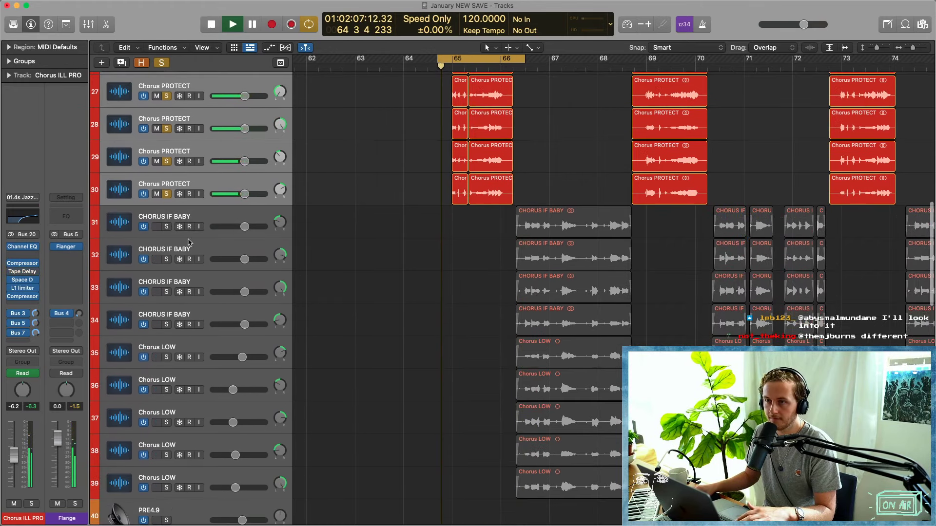
drag(167, 227, 165, 487)
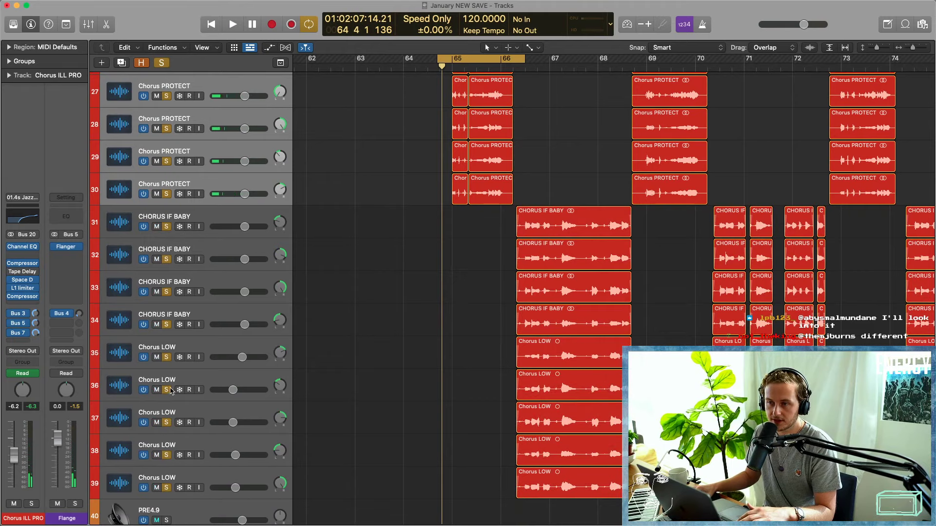
drag(168, 364, 166, 487)
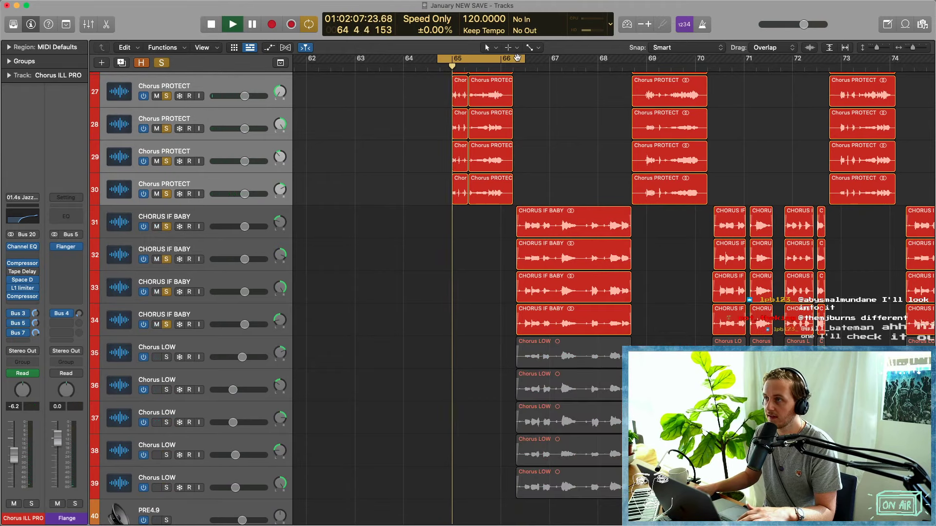
key(c)
key(super+Up)
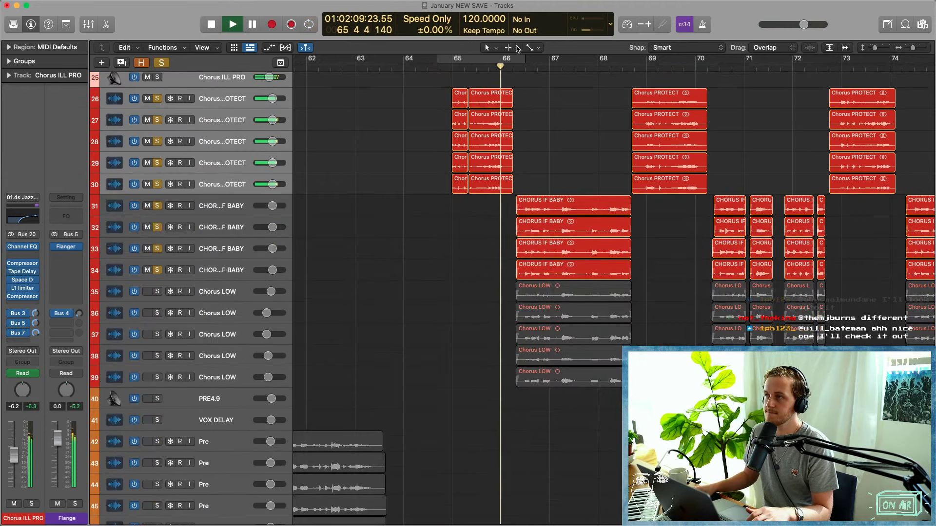
Loop bars 66 to 69 and select the last CHORUS IF BABY track, 34, to show its channel strip.
drag(512, 62, 647, 60)
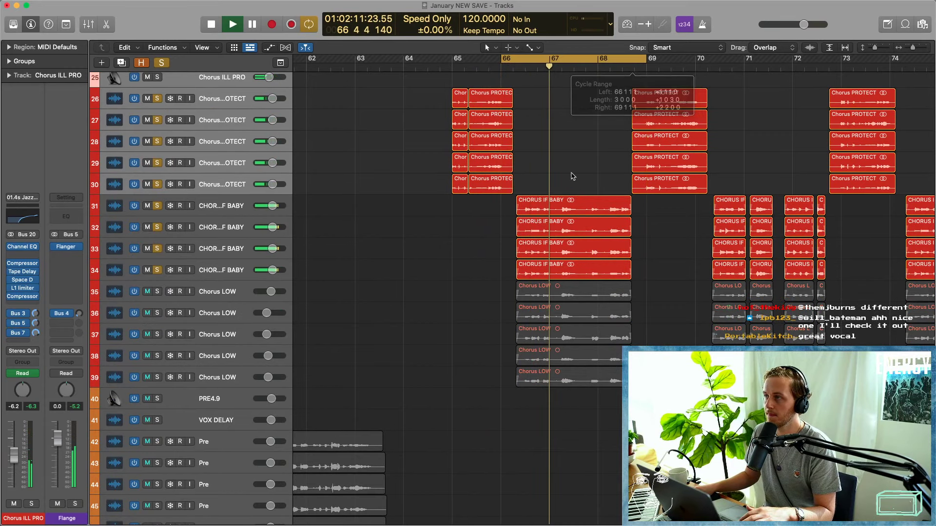
click(226, 210)
click(216, 274)
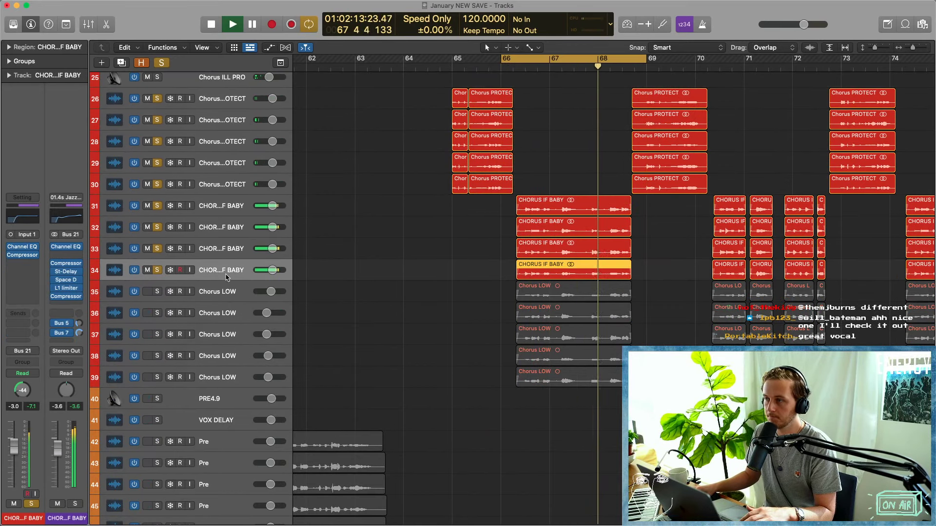
Audition only the five Chorus LOW tracks, 35 to 39, without the CHORUS IF BABY and Chorus PROTECT solos, and stop playback.
click(217, 291)
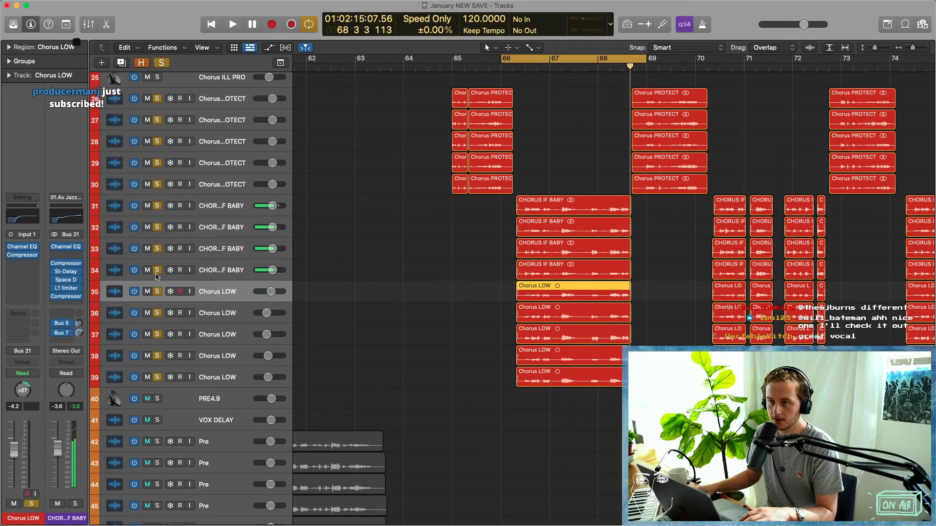
drag(157, 206, 157, 270)
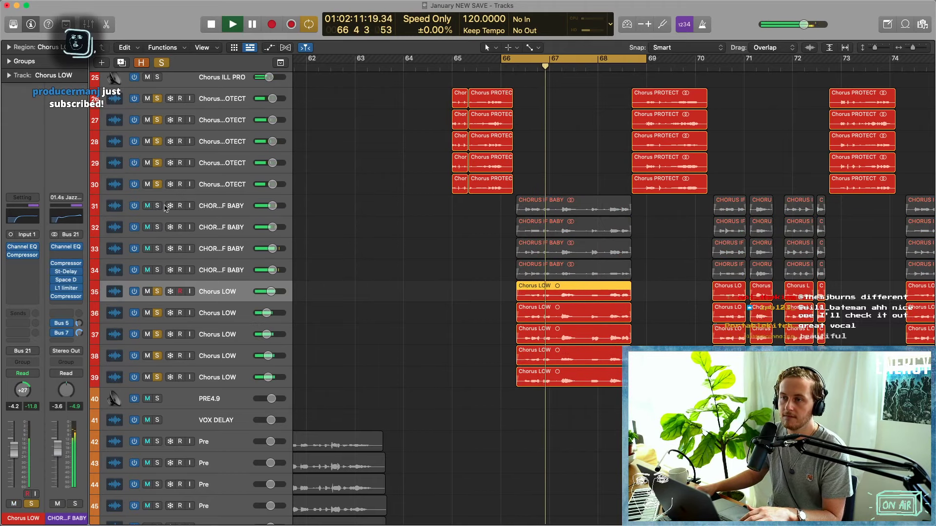
drag(157, 185, 157, 98)
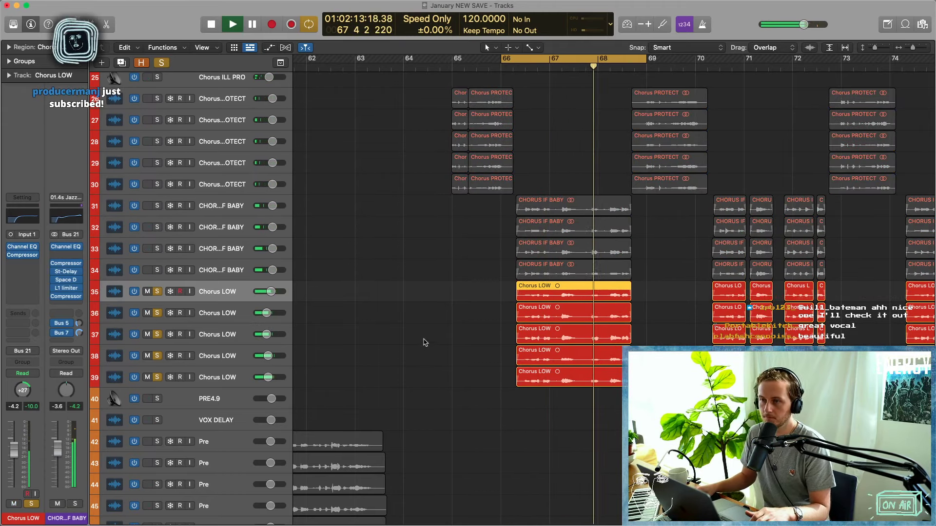
key(super+Right)
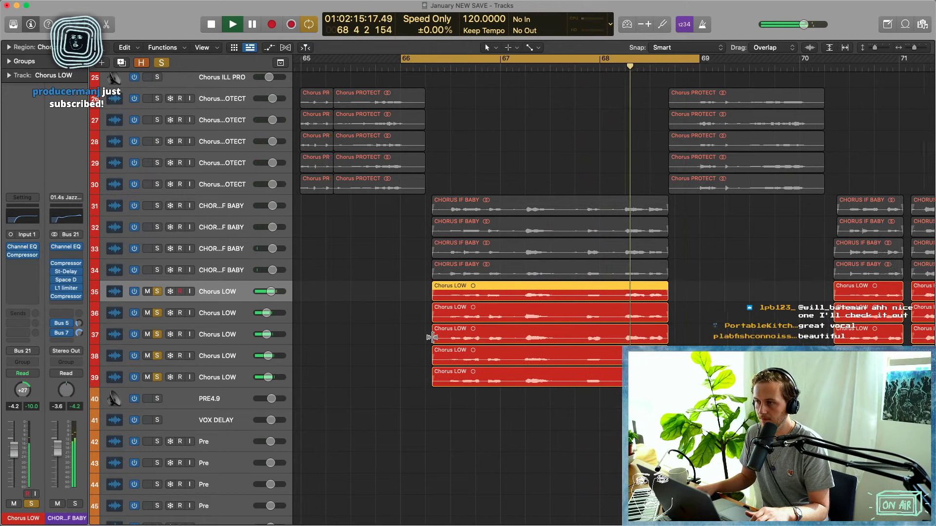
key(space)
key(super+Left)
click(527, 444)
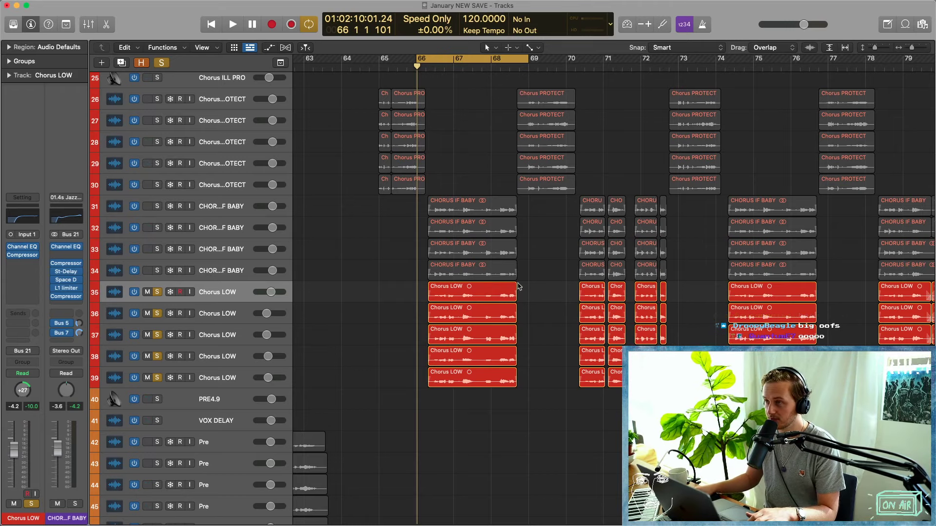
Play all the chorus vocals, tracks 26 to 39, soloed together from about bar 65, and clear every solo with the cycle off.
key(super+Up)
scroll(354, 280, up, 3)
drag(152, 321, 152, 200)
key(space)
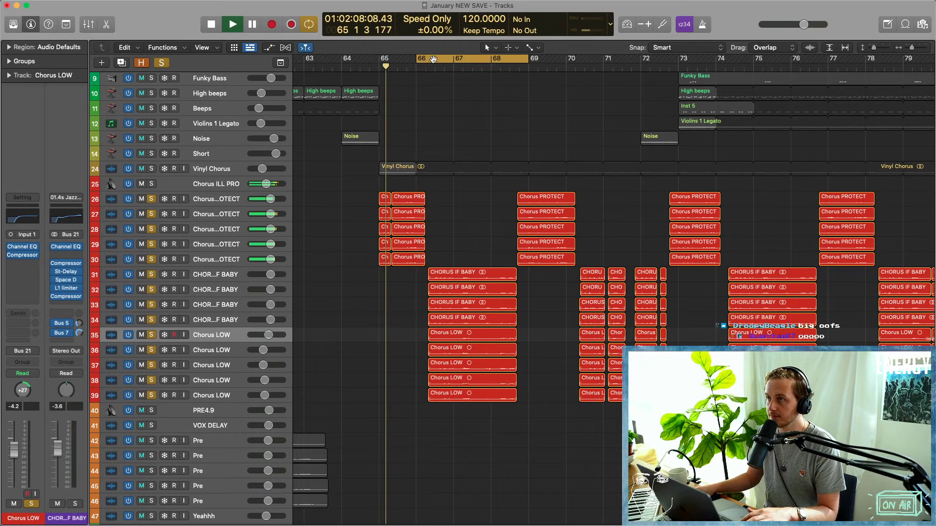
click(161, 63)
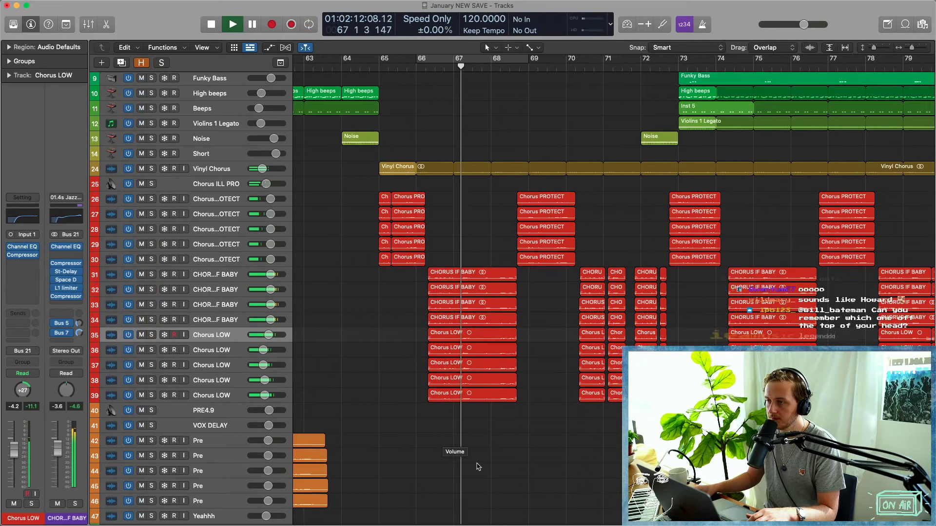
Solo the vocal tracks from Chorus PROTECT down to VOX DELAY during playback and release those solos again.
key(super+Up)
key(super+Up)
key(super+Up)
key(super+Up)
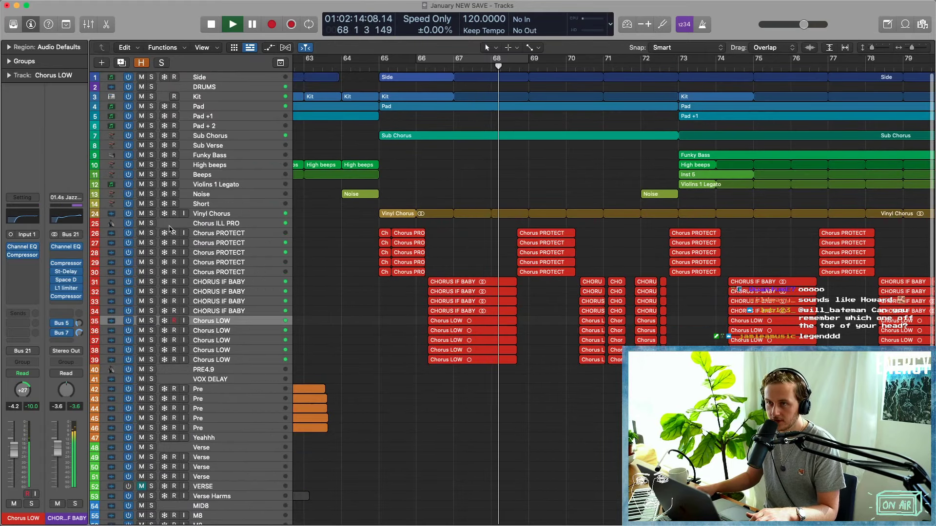
drag(151, 233, 151, 380)
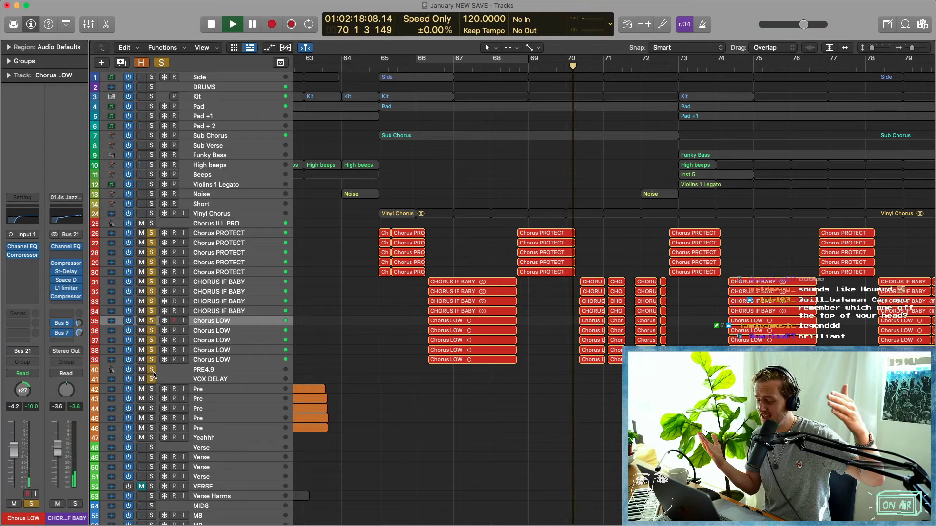
drag(154, 376, 151, 233)
Play the full arrangement through the chorus with all tracks in view and raise the master volume slightly.
key(super+Left)
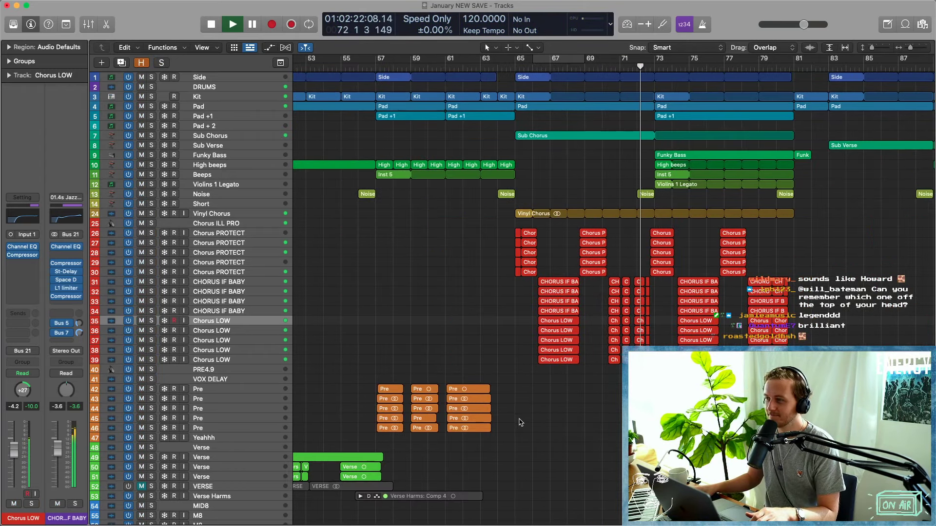
scroll(520, 423, right, 5)
key(super+Left)
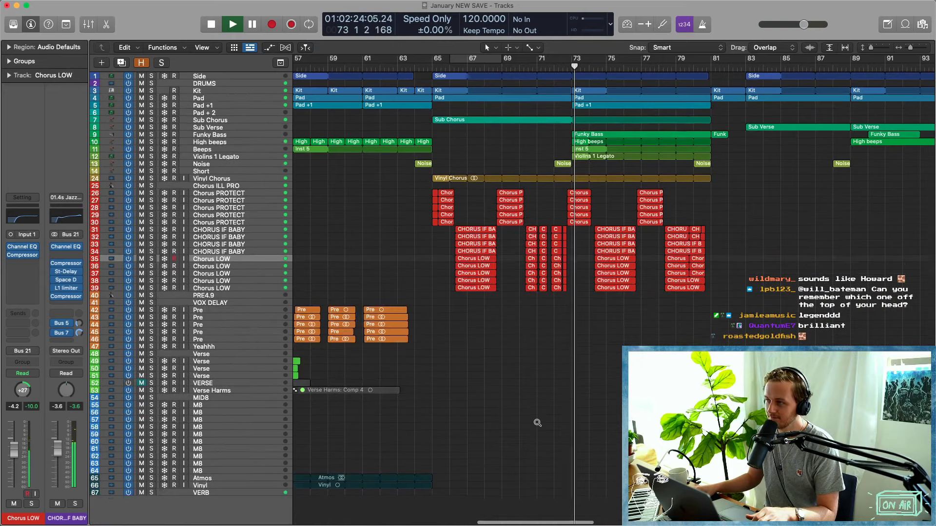
key(super+Up)
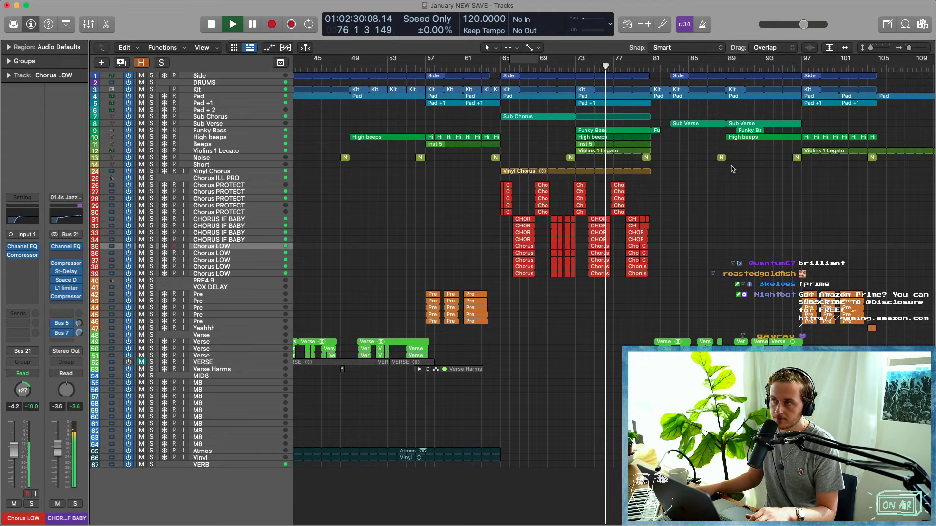
mouse_move(801, 25)
mouse_down()
mouse_move(759, 24)
mouse_move(806, 24)
mouse_up()
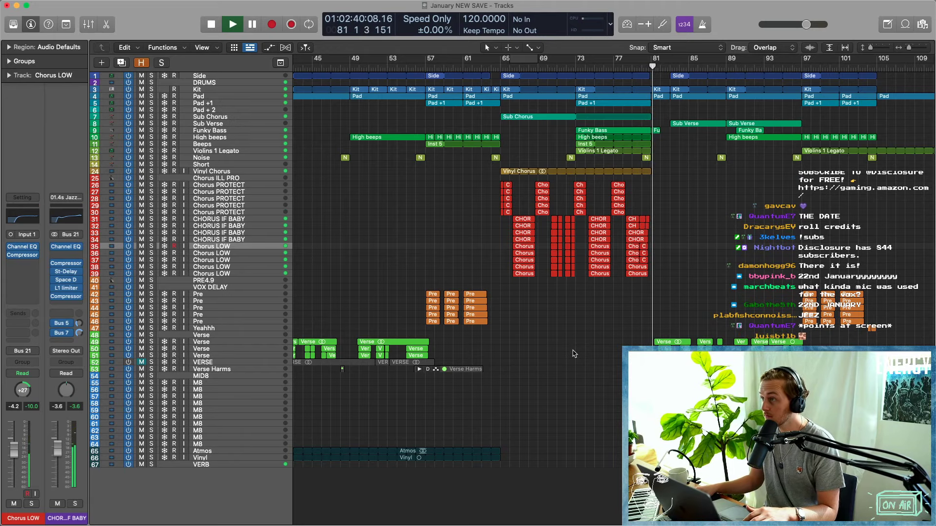
Select the Verse track 48 to show its channel strip and stop playback.
scroll(657, 215, up, 10)
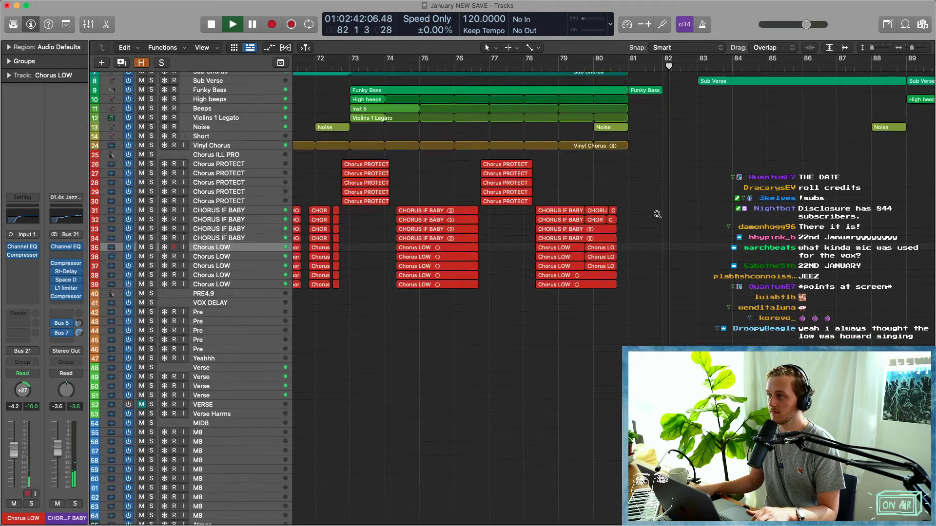
scroll(657, 214, up, 5)
scroll(657, 214, down, 4)
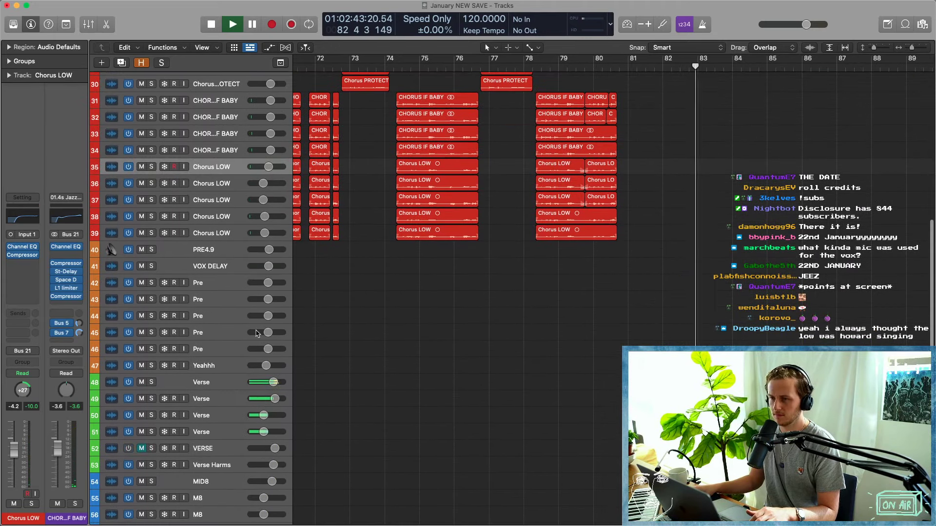
click(225, 386)
key(space)
Set the cycle range from bar 79 to bar 85 with the whole track list in view.
key(super+Up)
key(super+Up)
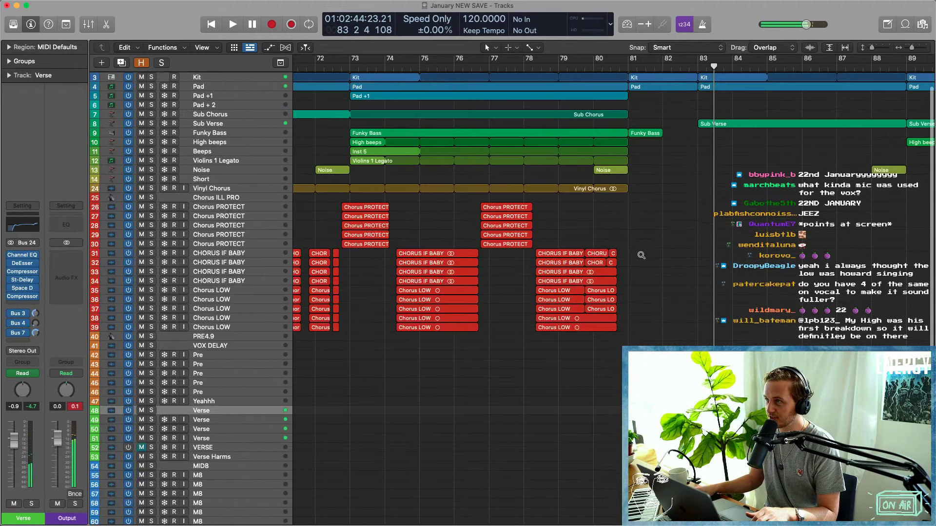
key(super+Up)
drag(561, 62, 766, 63)
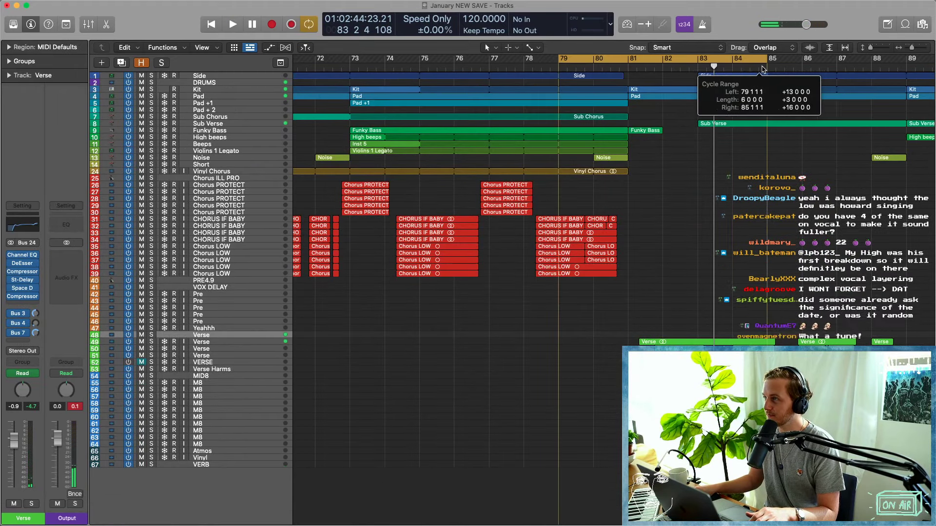
Open the Pad region starting at bar 73 in the Piano Roll and display its Ch. 1 Aftertouch automation.
key(super+Down)
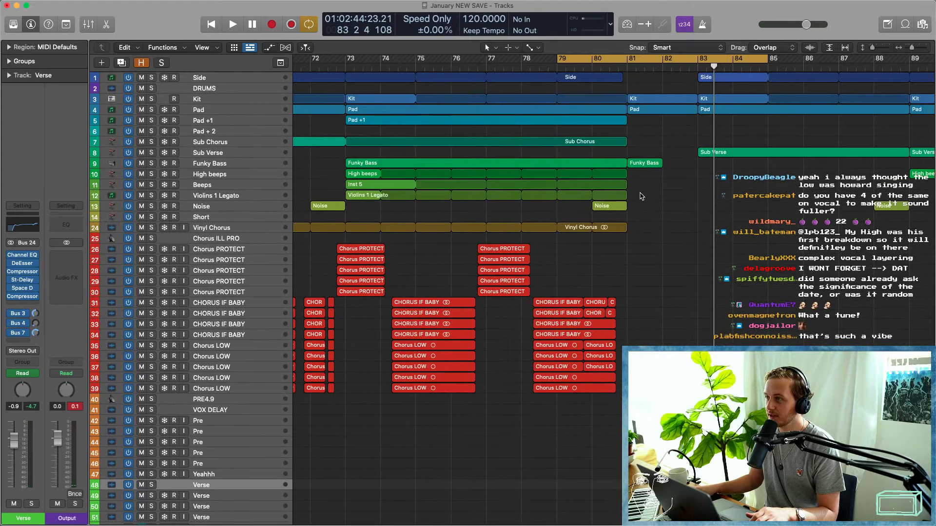
key(super+Down)
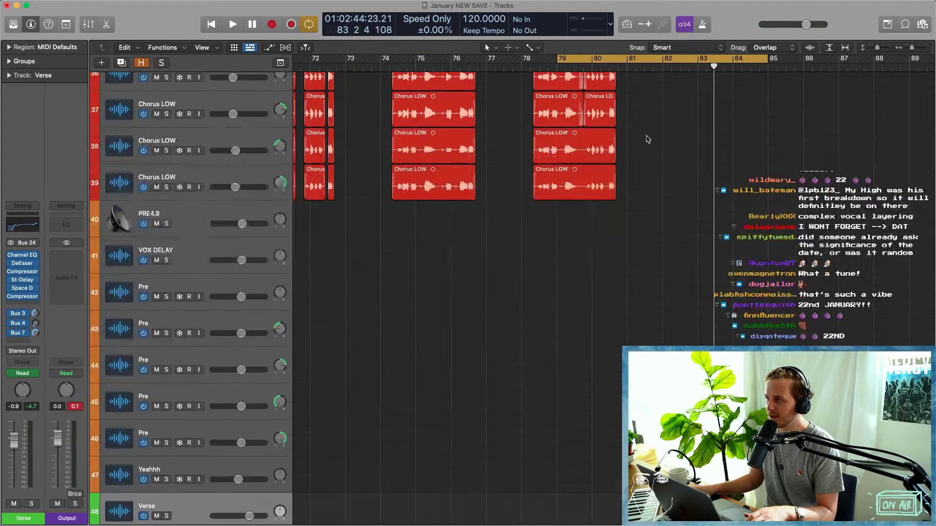
click(601, 209)
double_click(601, 208)
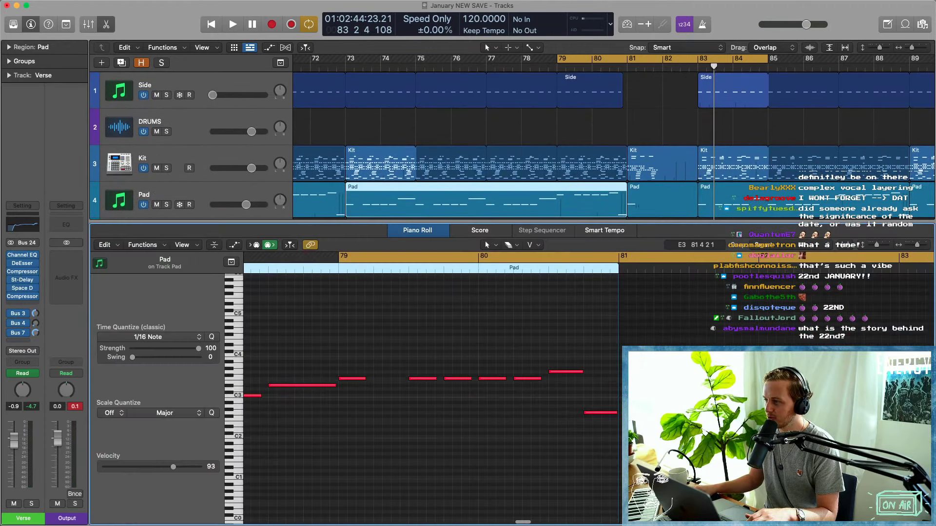
click(166, 488)
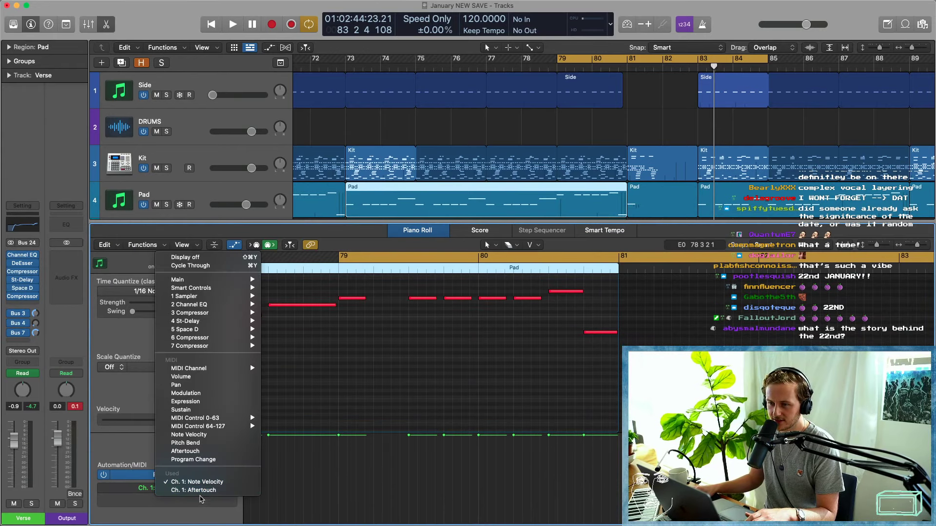
click(167, 500)
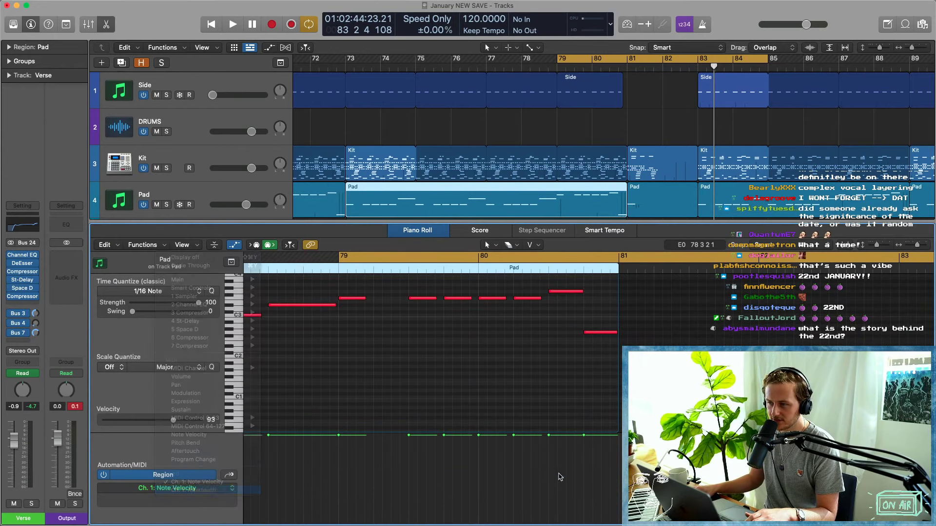
Add the Pad region at bar 81 to the selection, play its Ch. 1 Pitch Bend automation, and close the editor.
shift+click(658, 202)
scroll(659, 201, down, 2)
click(178, 488)
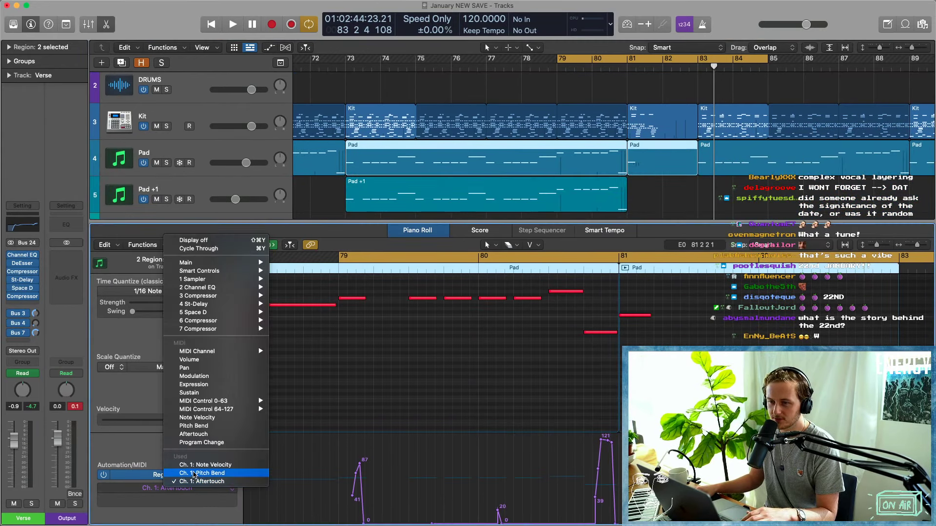
click(195, 472)
scroll(551, 296, right, 3)
key(space)
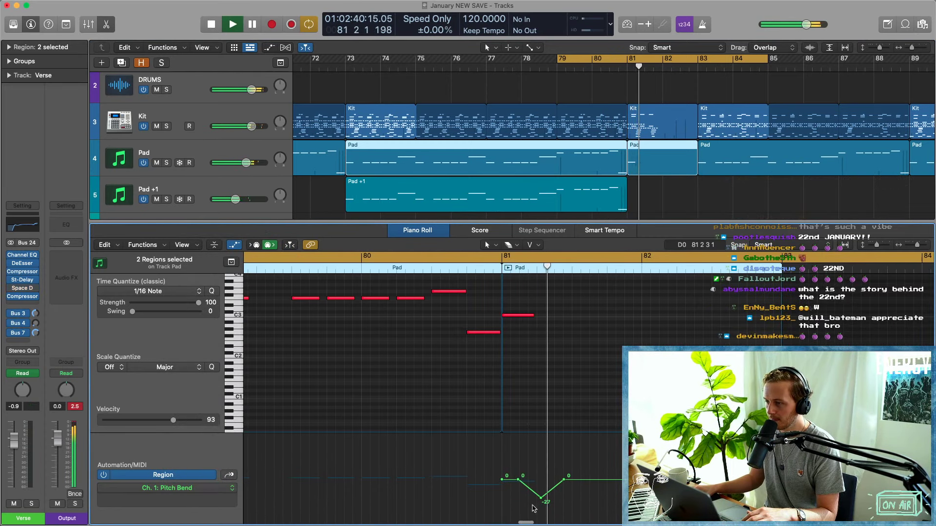
key(e)
Stop playback and show the automation of Verse track 48, including its St-Delay bypass lane.
scroll(683, 244, down, 20)
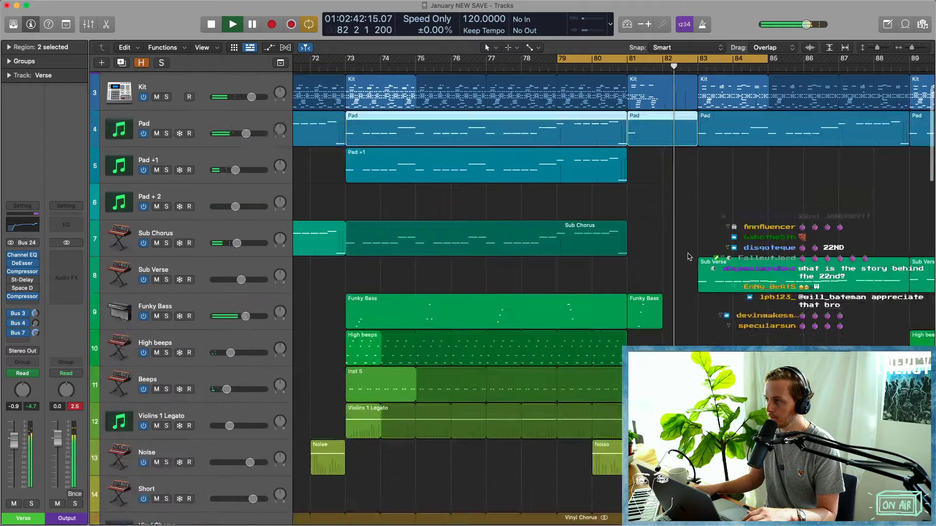
scroll(687, 257, up, 10)
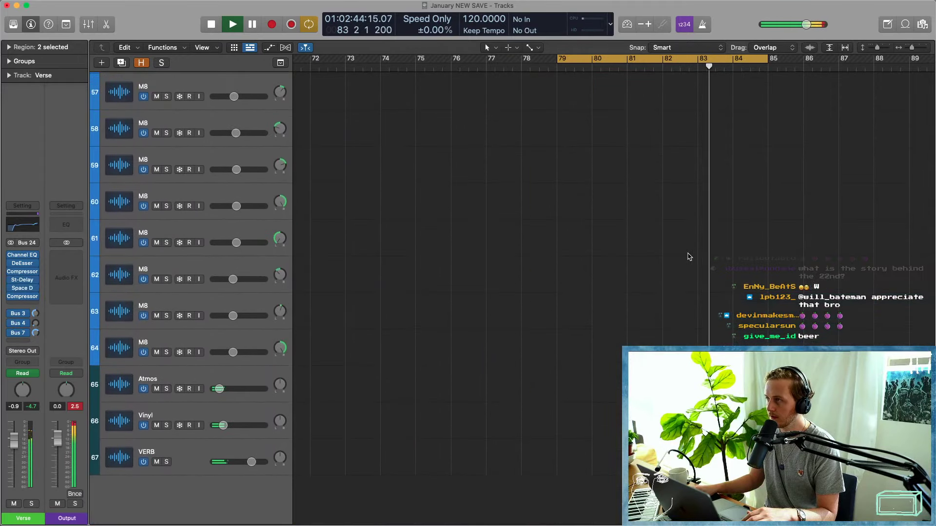
key(space)
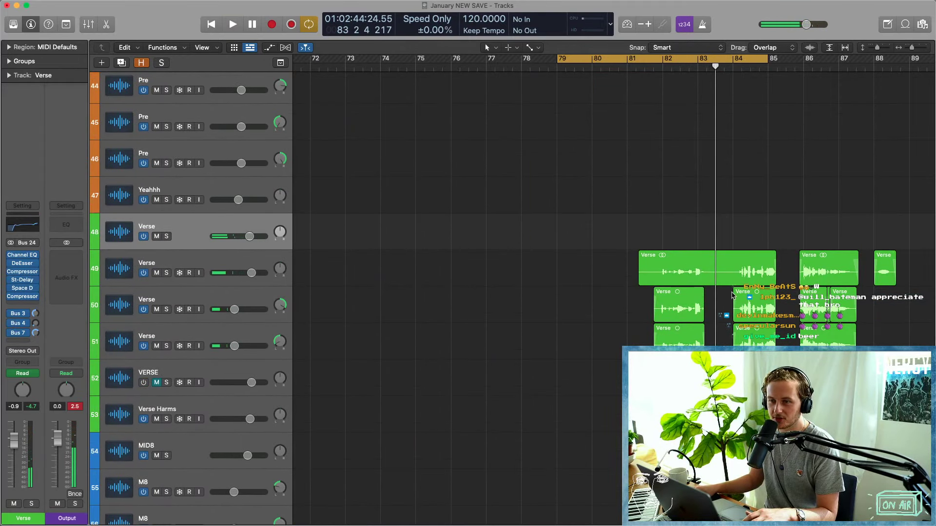
scroll(682, 288, right, 5)
key(a)
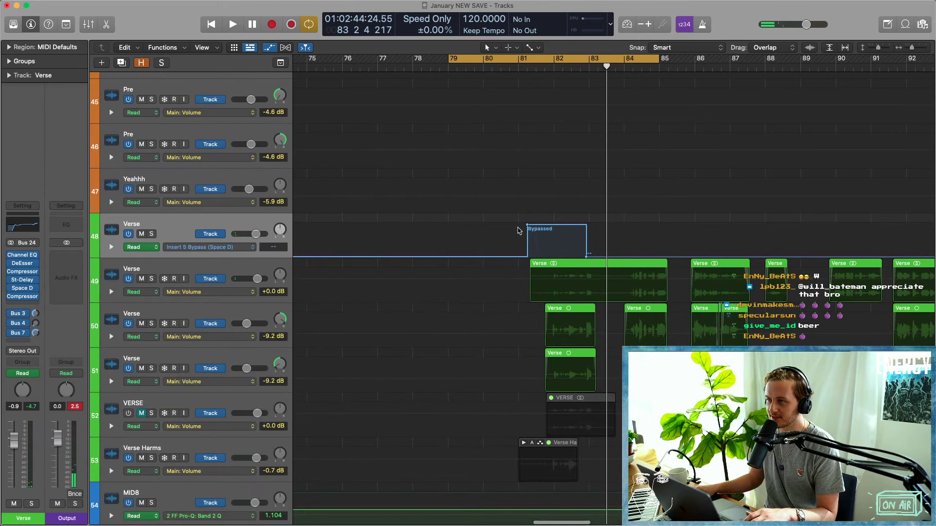
click(112, 247)
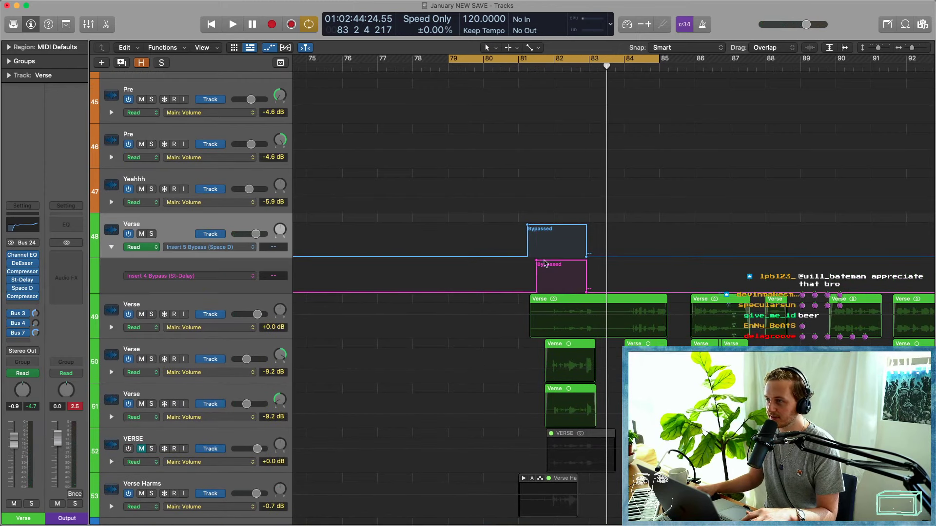
Solo Verse track 48, play the cycled passage, switch the cycle off, and release the solo after stopping.
click(151, 234)
key(space)
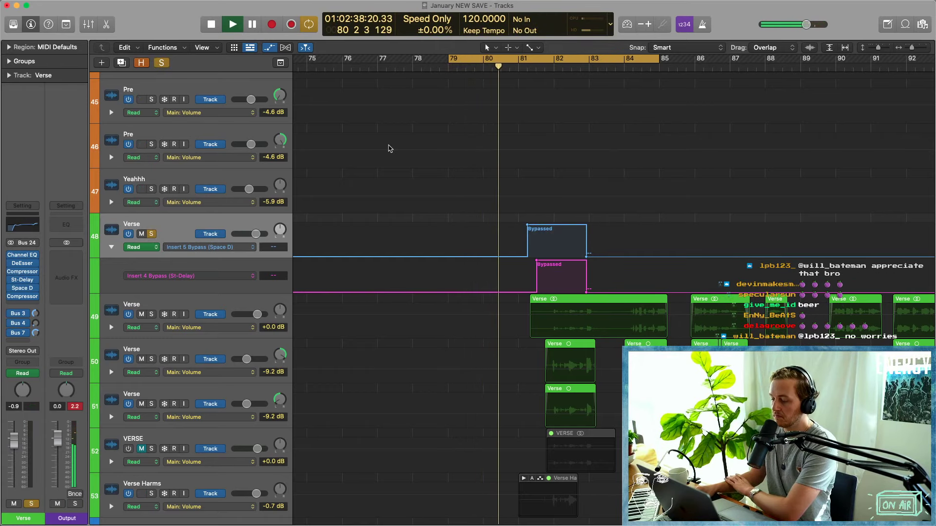
click(538, 63)
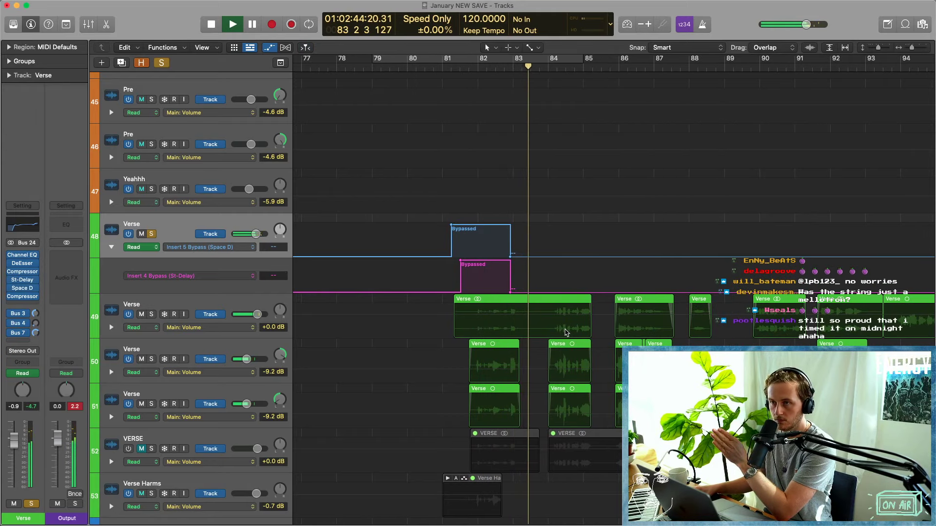
key(space)
click(152, 234)
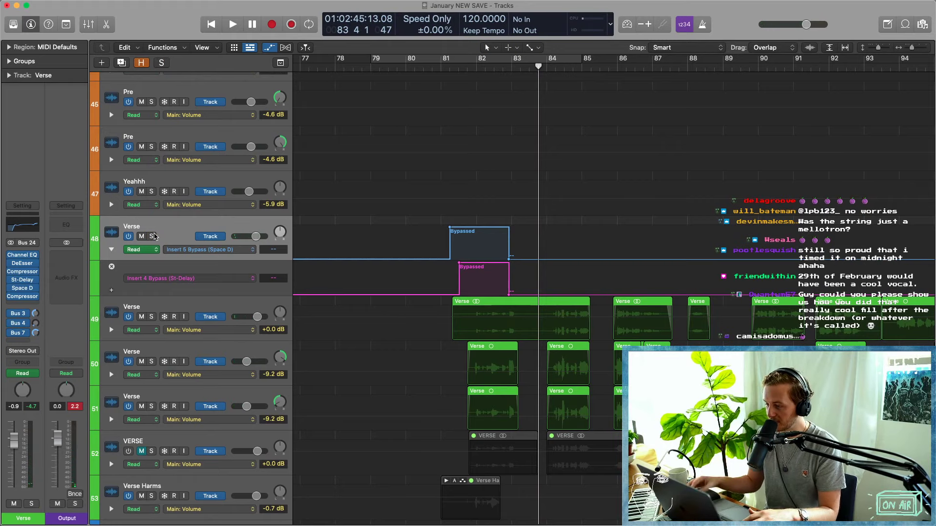
Hide the automation, set the cycle range from bar 113 to bar 131, and bring the M8 tracks into close view.
key(a)
scroll(532, 350, down, 10)
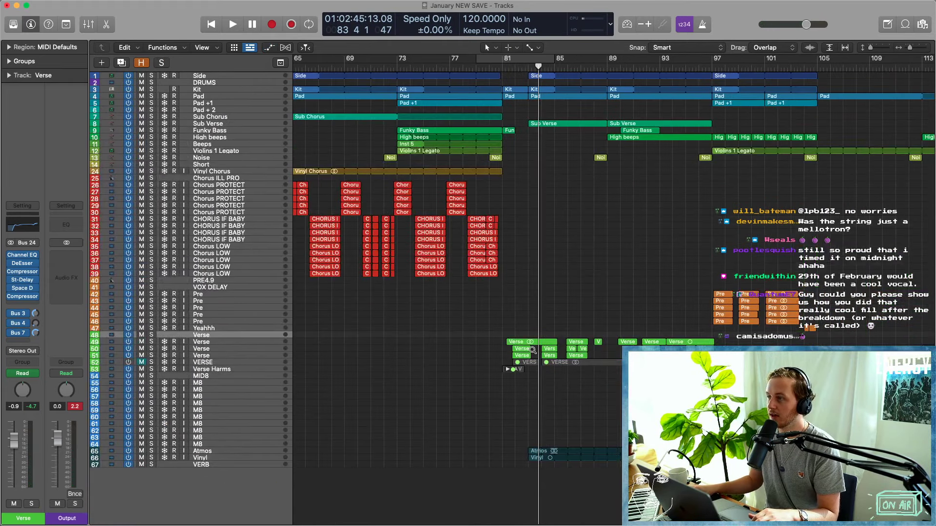
scroll(587, 249, down, 8)
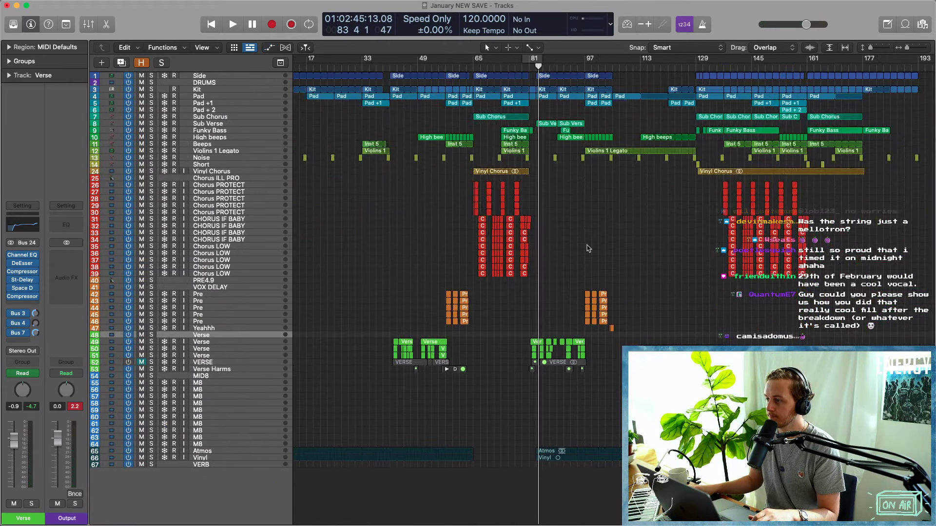
scroll(587, 249, right, 1)
scroll(587, 249, up, 8)
scroll(587, 249, right, 10)
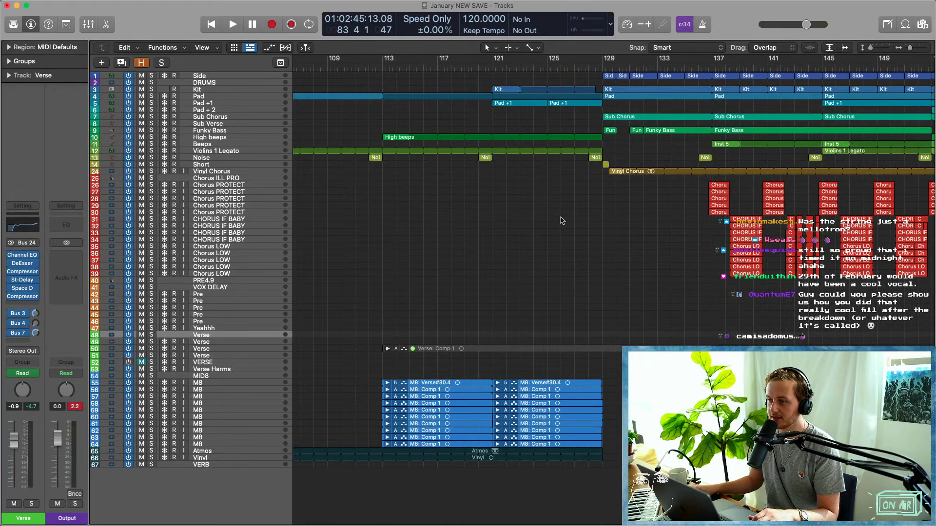
drag(383, 61, 628, 61)
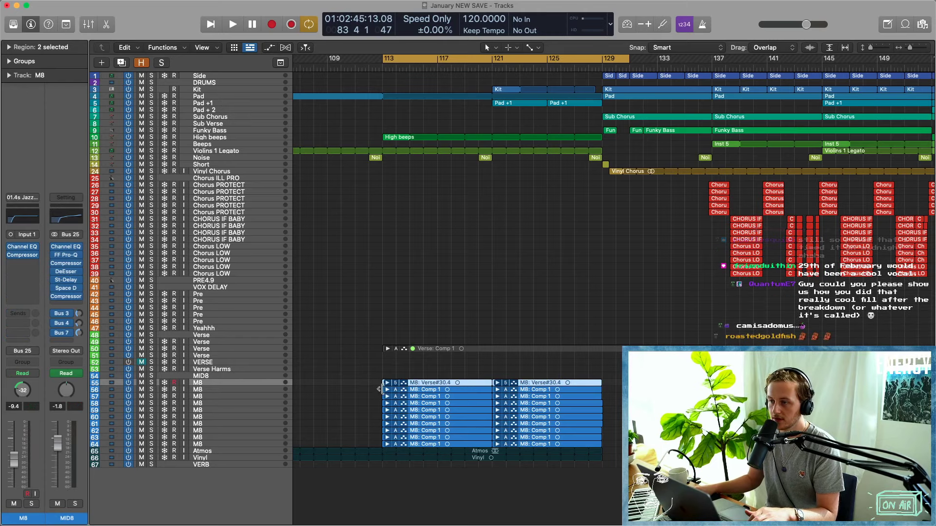
drag(364, 370, 794, 478)
scroll(479, 320, left, 5)
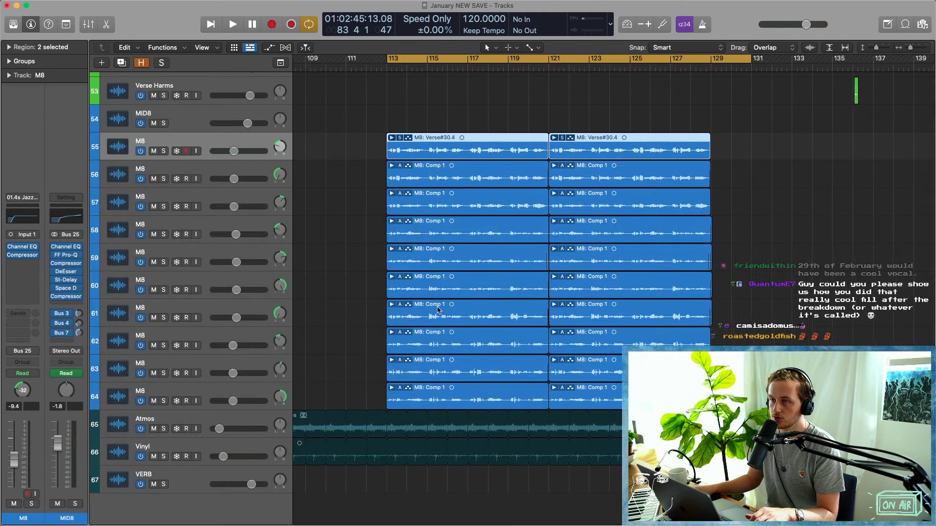
Step through the M8 tracks from 55 to 64 to examine their channel strips and panning.
key(Down)
key(Down)
key(Down)
key(Down)
key(Down)
key(Down)
key(Down)
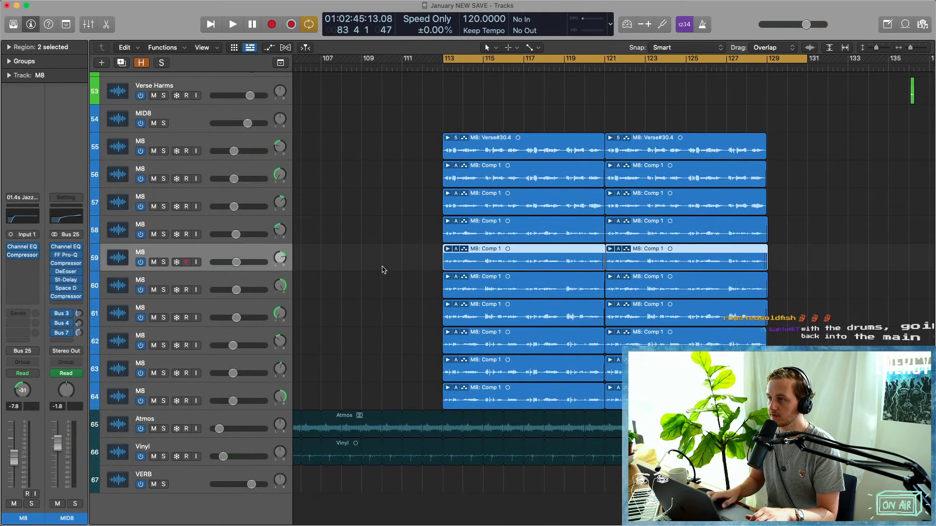
key(Down)
key(Down)
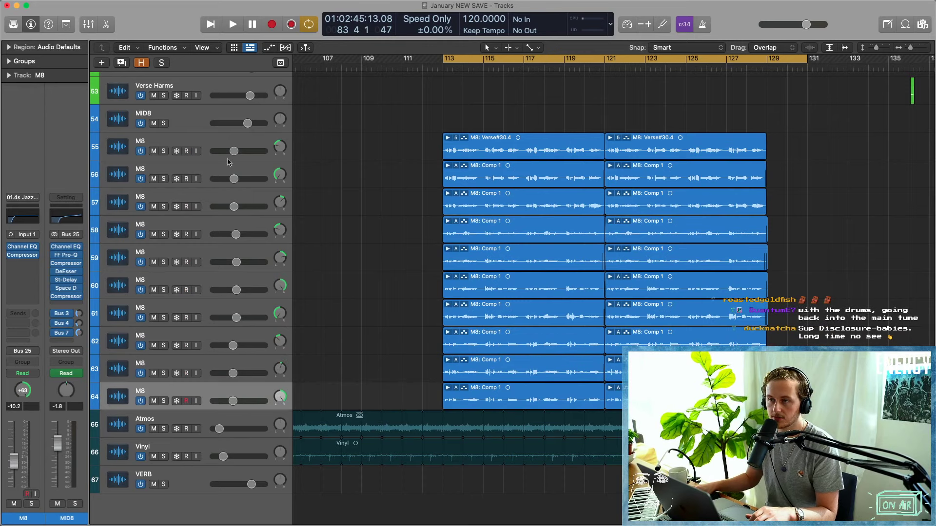
Solo M8 tracks 55 to 58, play the section, and narrow the solo to tracks 55 and 56.
click(212, 144)
drag(163, 151, 161, 229)
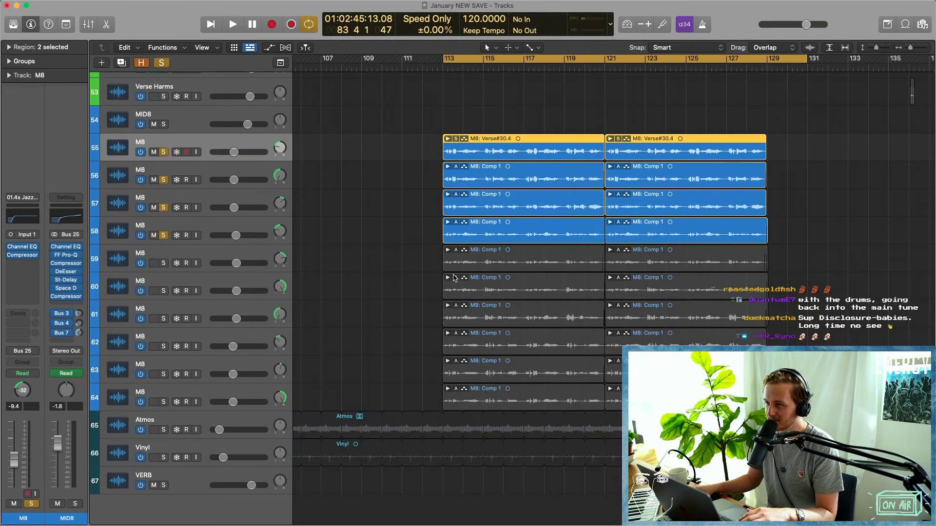
key(space)
drag(164, 208, 164, 236)
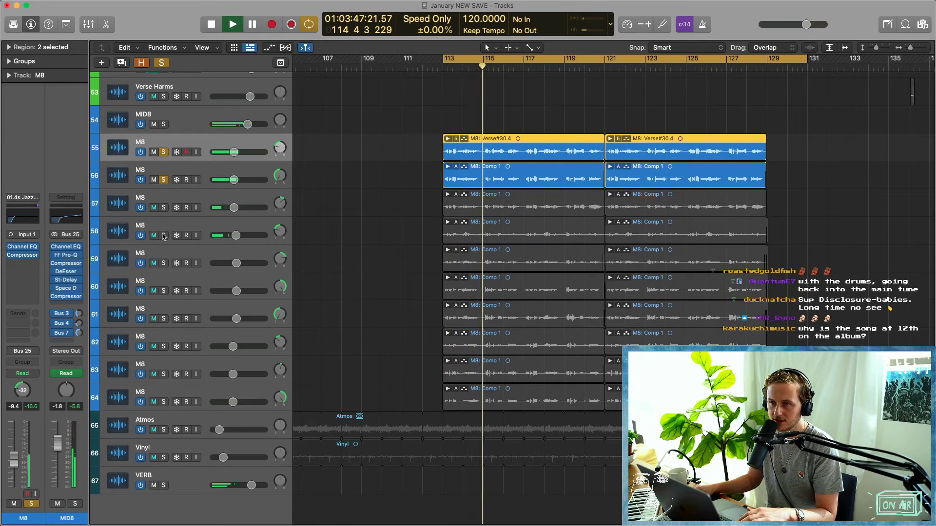
key(space)
Inspect the FF Pro-Q on the MID8 bus, close it, and briefly play the soloed M8 vocals.
click(66, 257)
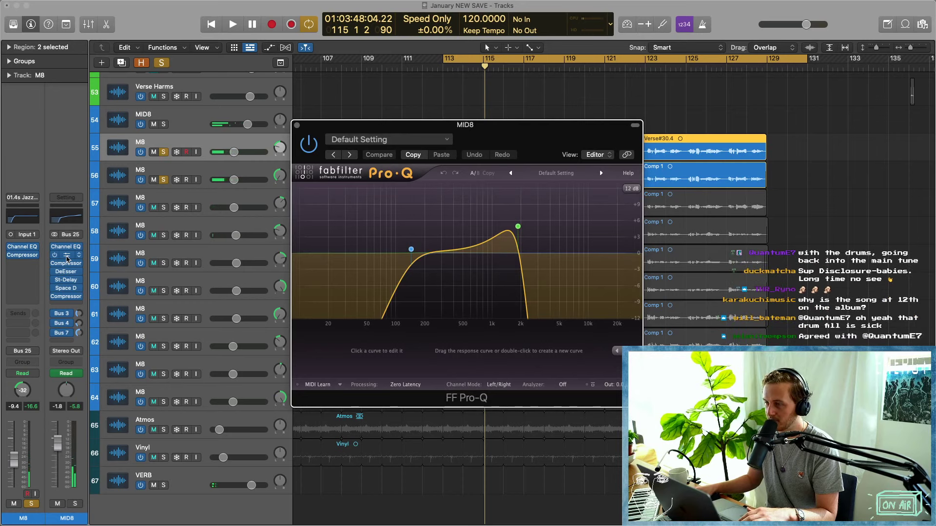
click(67, 257)
key(space)
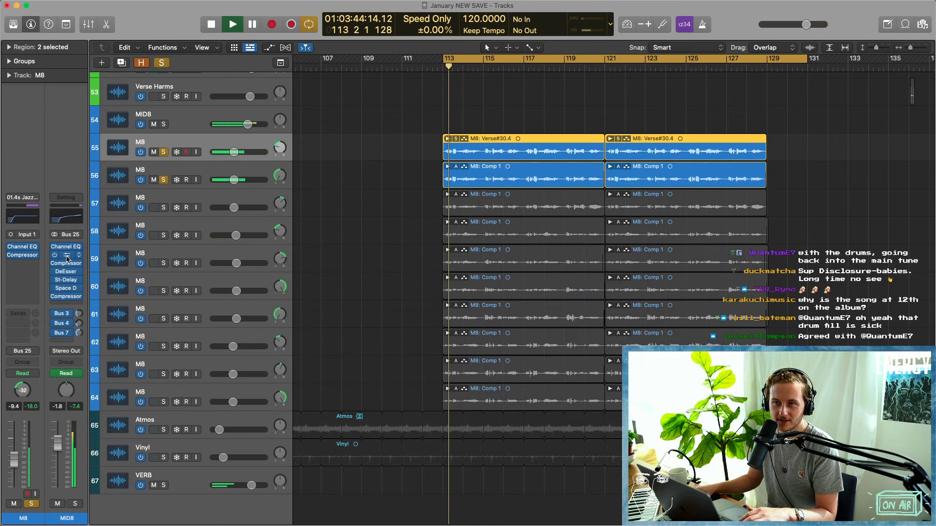
key(space)
Open the Compressor on M8 track 55, play briefly, check the M8 tracks down to 59, and return to track 55.
click(25, 257)
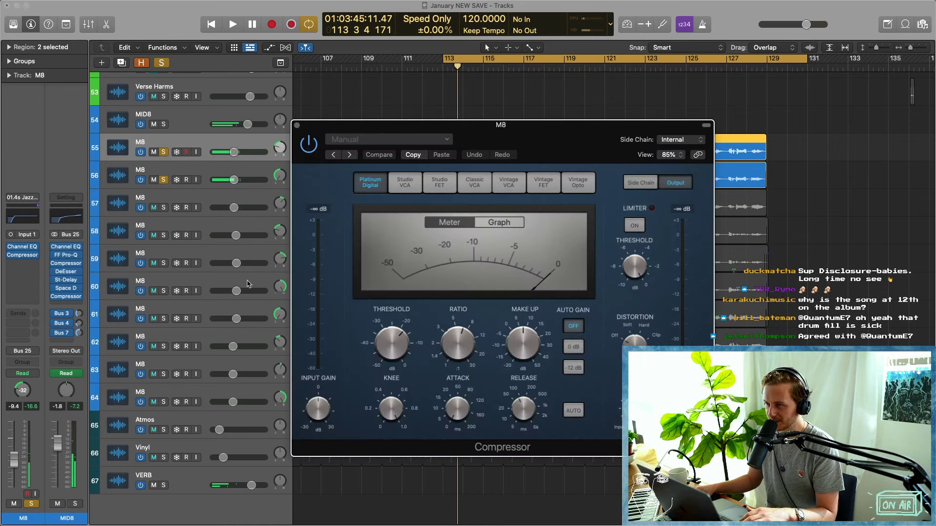
key(space)
key(space)
click(456, 406)
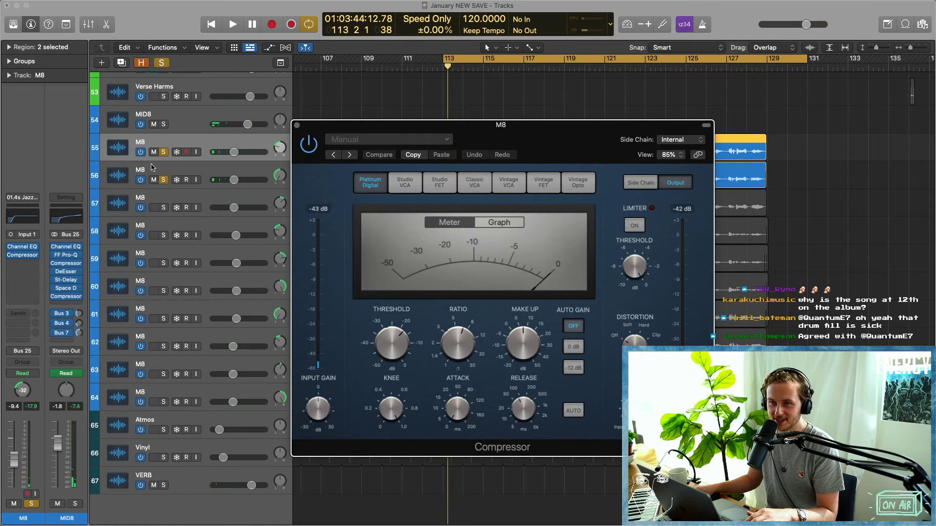
key(Down)
key(Down)
key(Down)
key(Down)
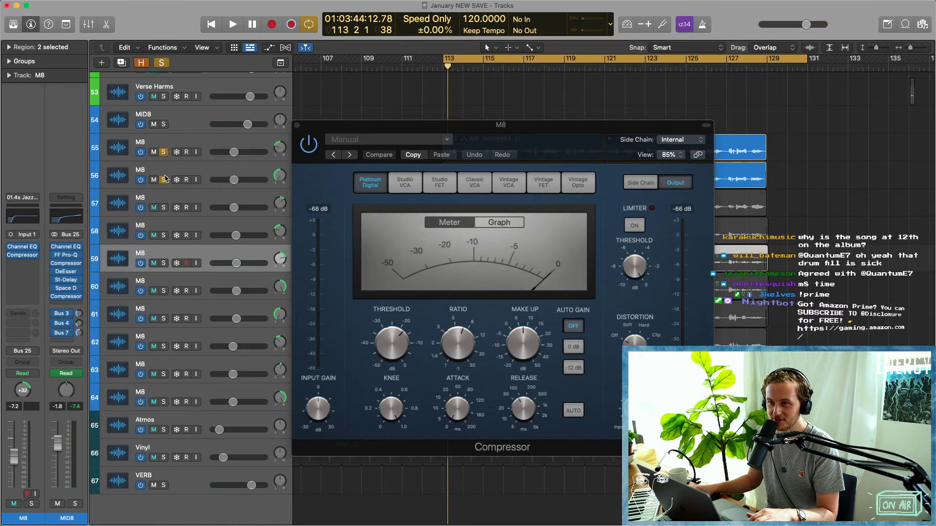
click(165, 144)
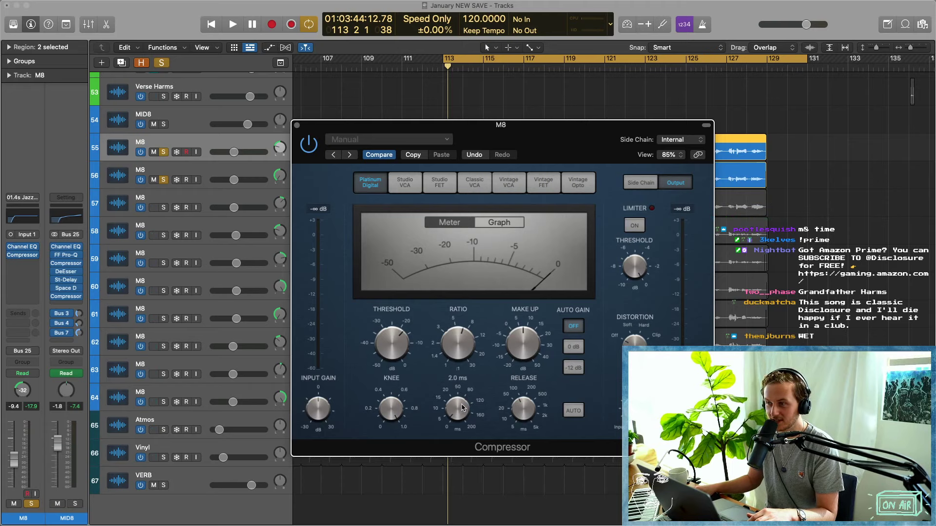
Leave only M8 track 55 soloed and set its Compressor attack to 0.0 ms, playing the section to compare.
click(164, 180)
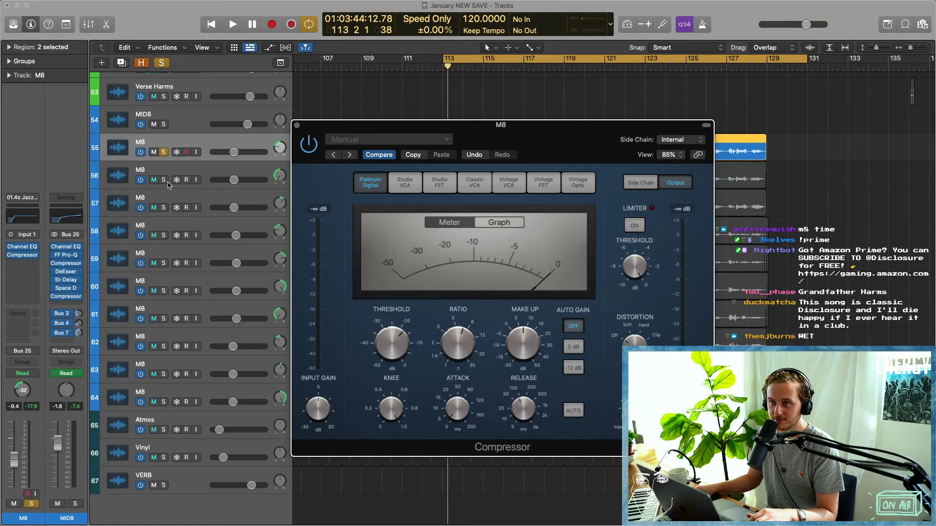
key(space)
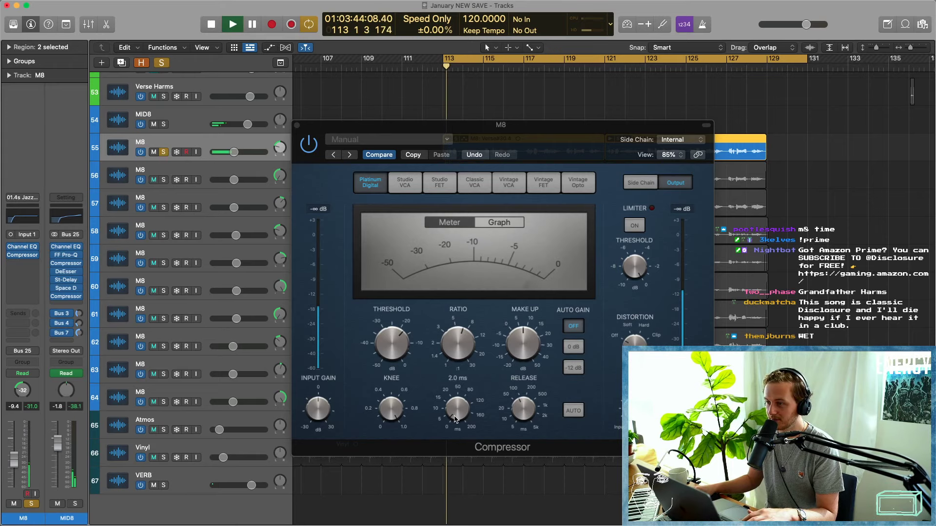
key(space)
drag(455, 417, 461, 478)
key(space)
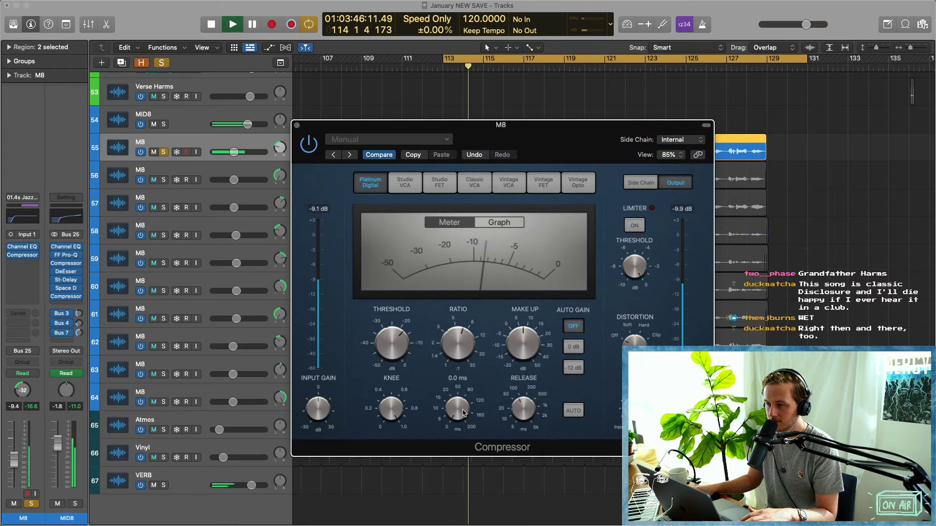
key(space)
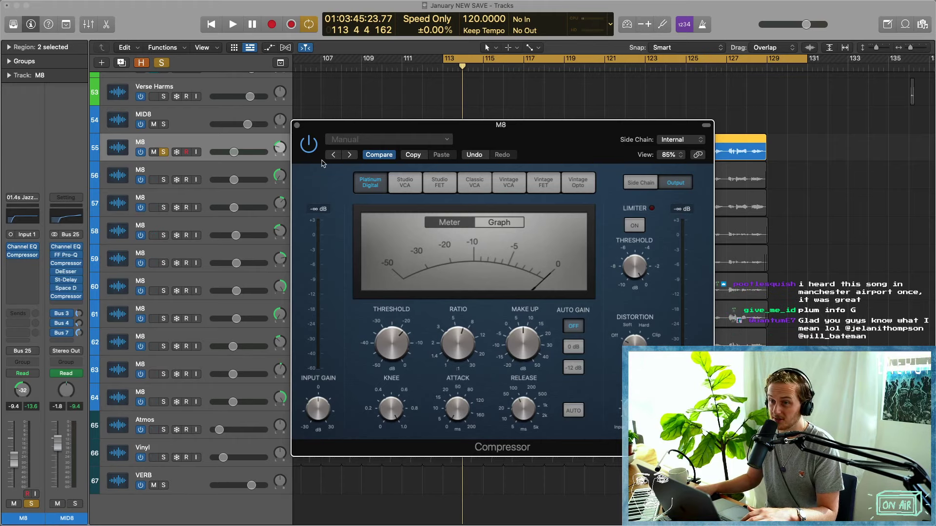
Close the M8 Compressor, open the one on the MID8 bus, and play with M8 tracks 55 to 64, Atmos and Vinyl soloed.
click(297, 126)
click(65, 263)
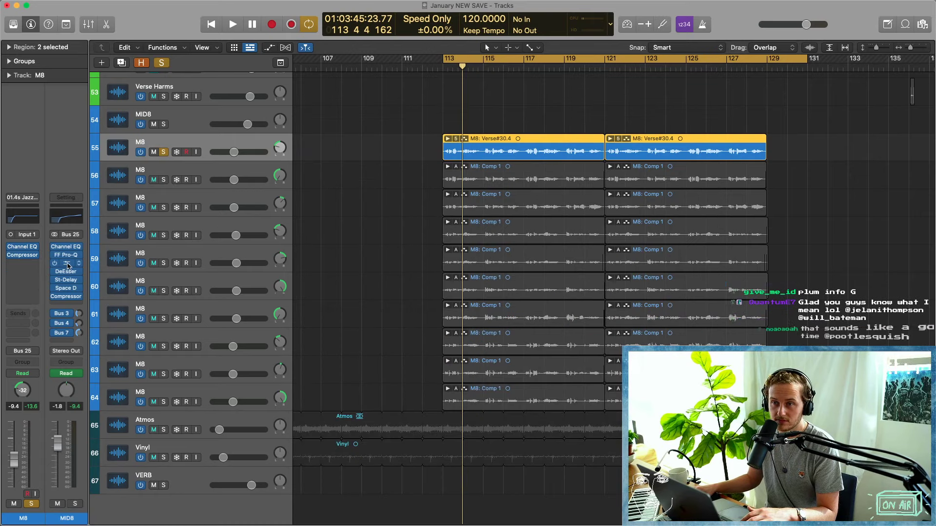
key(space)
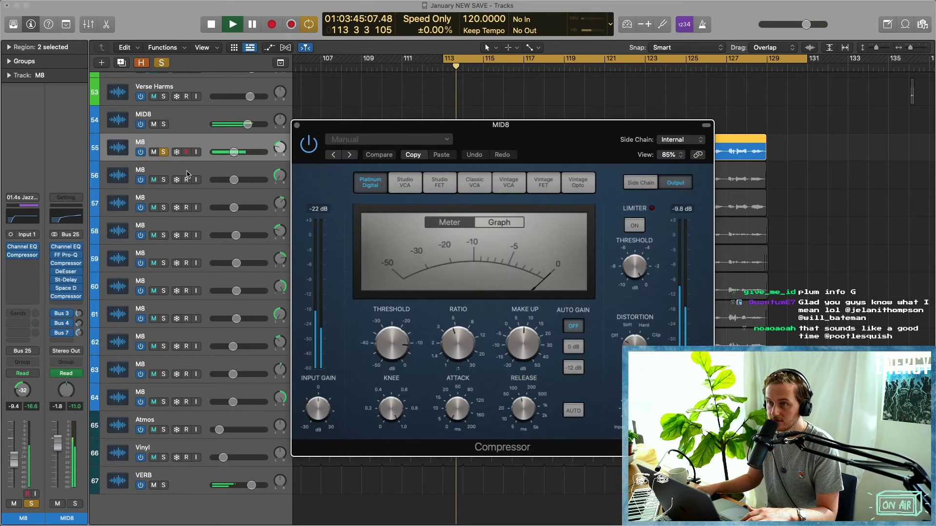
drag(163, 180, 170, 389)
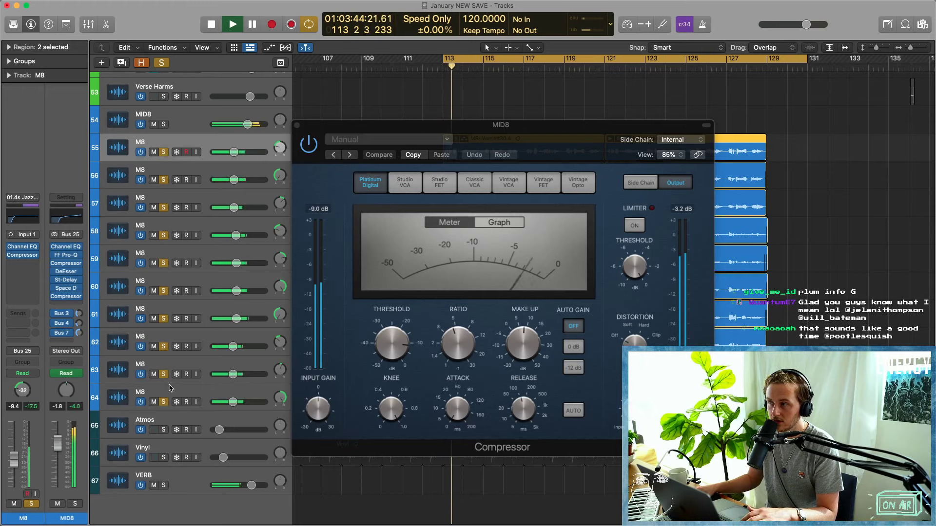
key(space)
drag(164, 431, 164, 458)
key(space)
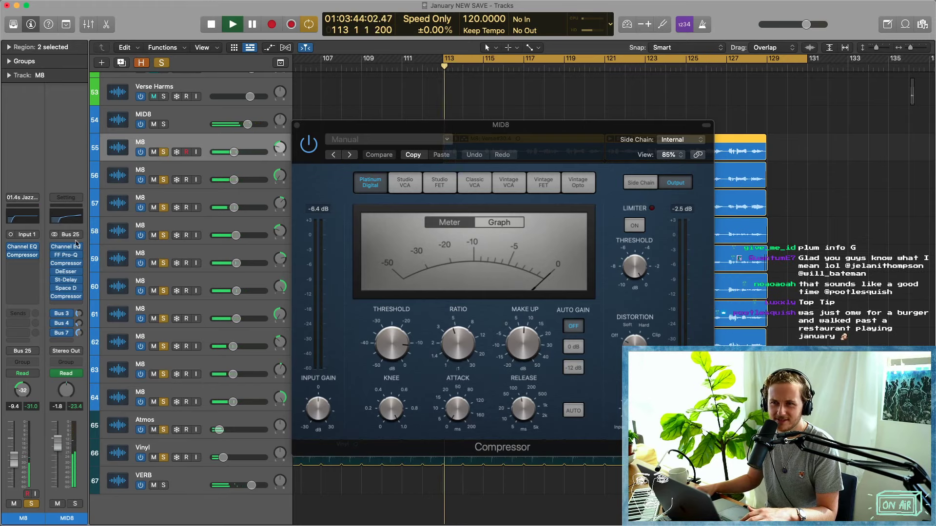
Check the FF Pro-Q on the MID8 bus, close both plug-ins, and play with Atmos and Vinyl removed from the solo.
click(66, 255)
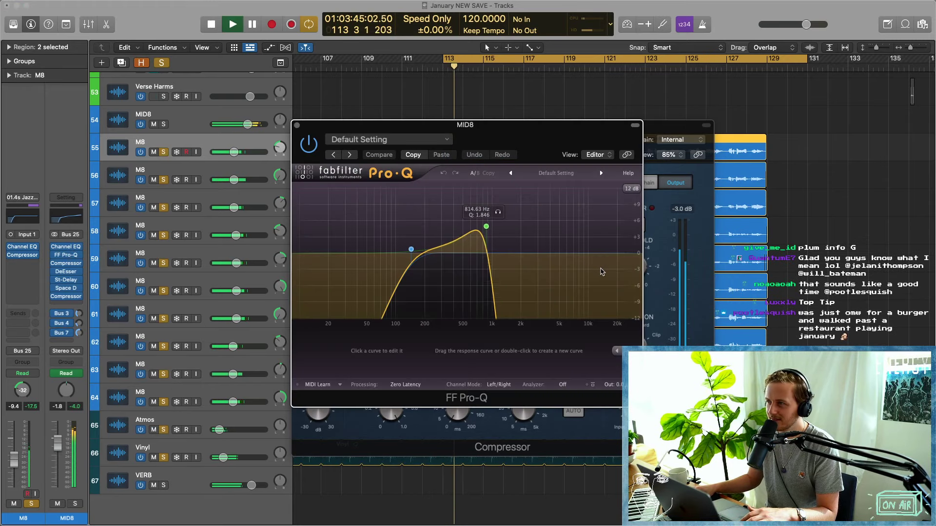
key(space)
click(297, 125)
key(space)
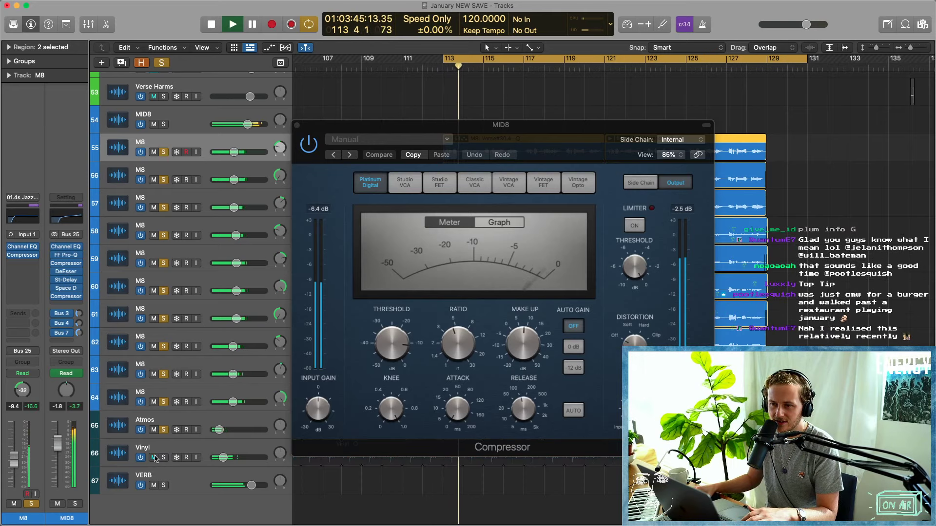
key(super+w)
click(340, 159)
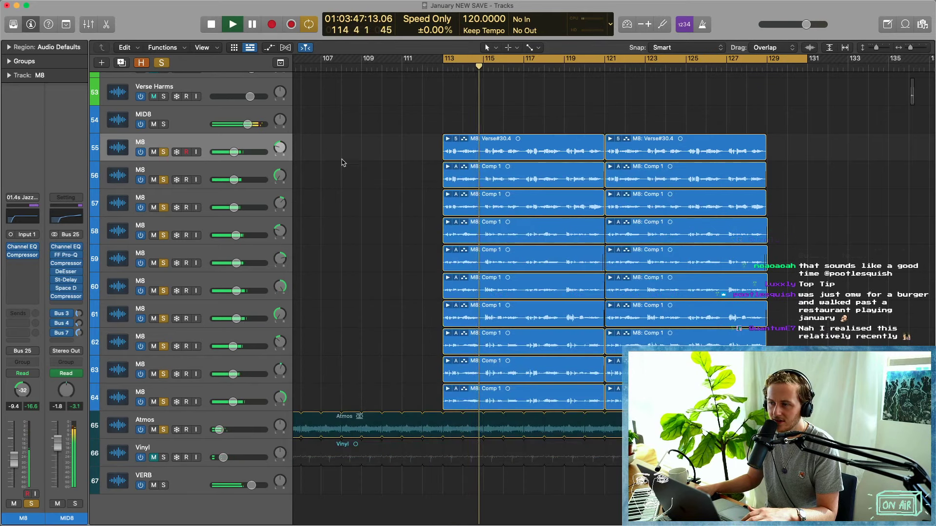
key(space)
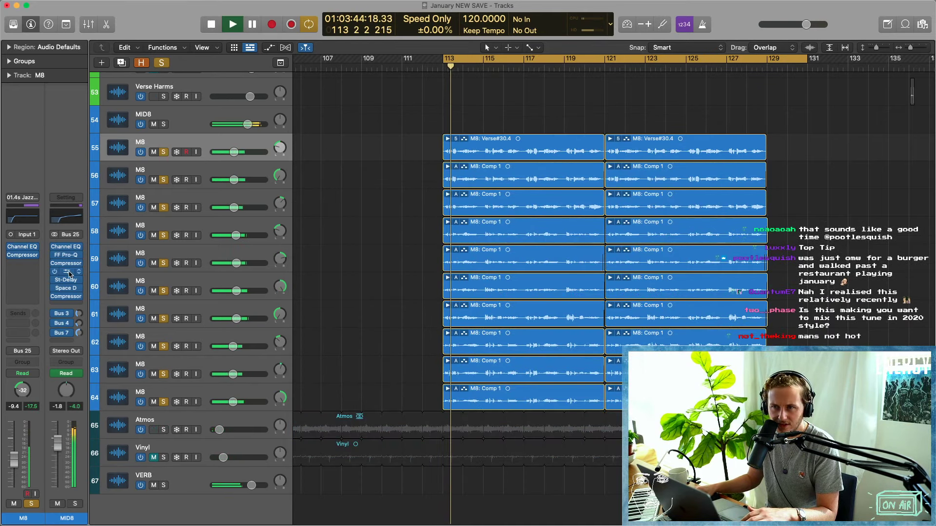
Reopen the MID8 bus Compressor, set its attack to 13.0 ms during playback, and move its window off the arrangement.
click(66, 264)
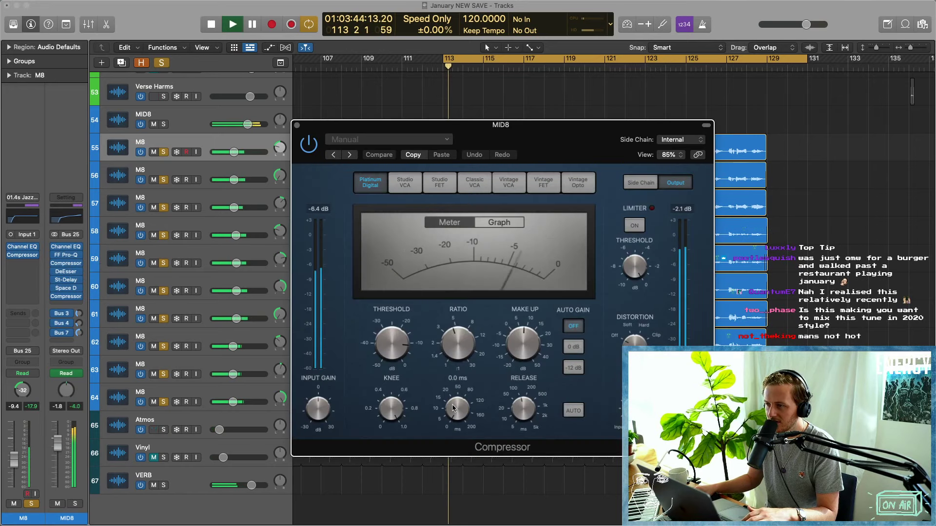
drag(456, 417, 457, 409)
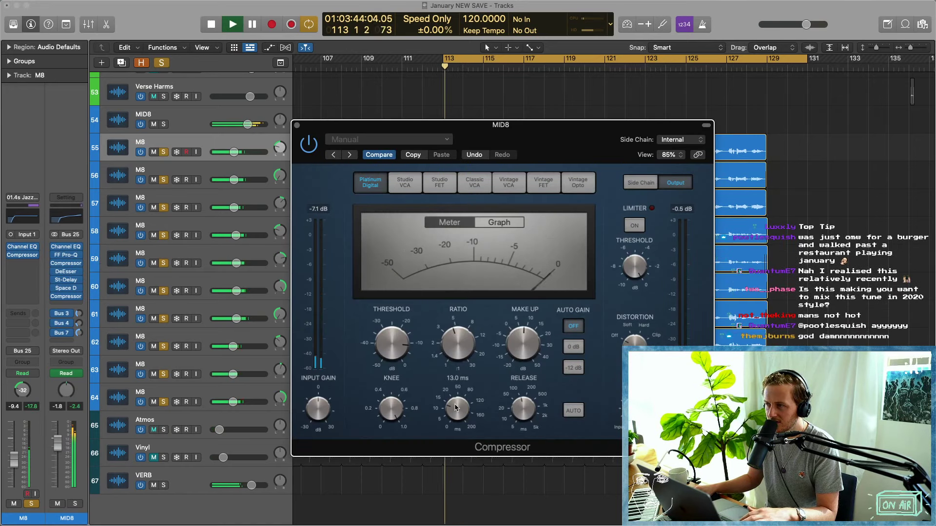
key(space)
drag(522, 141, 443, 100)
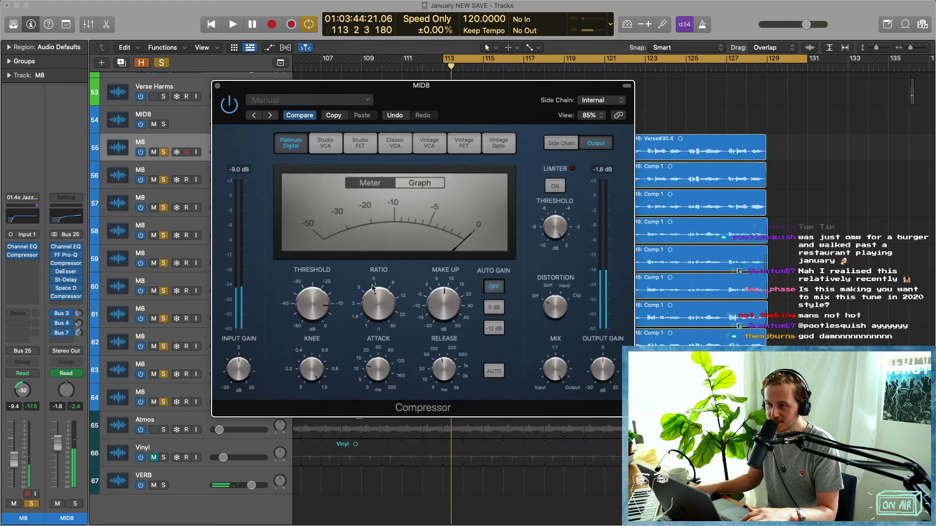
Compare MID8 Compressor attack times of 0.0 ms and 3.5 ms by playing the section repeatedly.
mouse_move(375, 372)
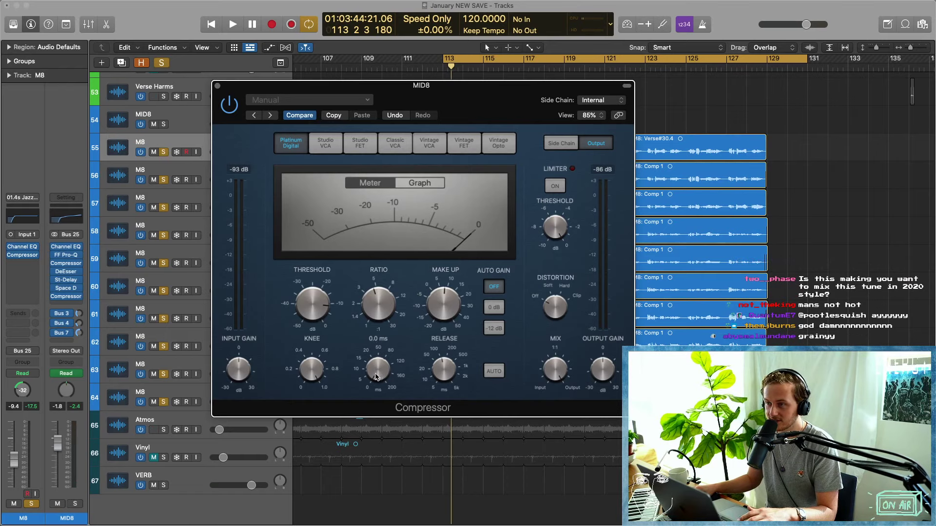
key(space)
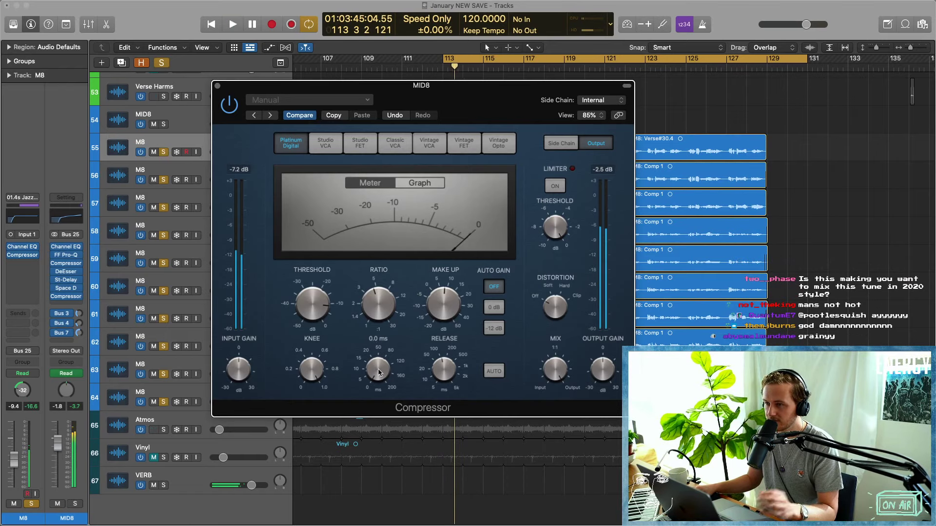
drag(381, 365, 381, 363)
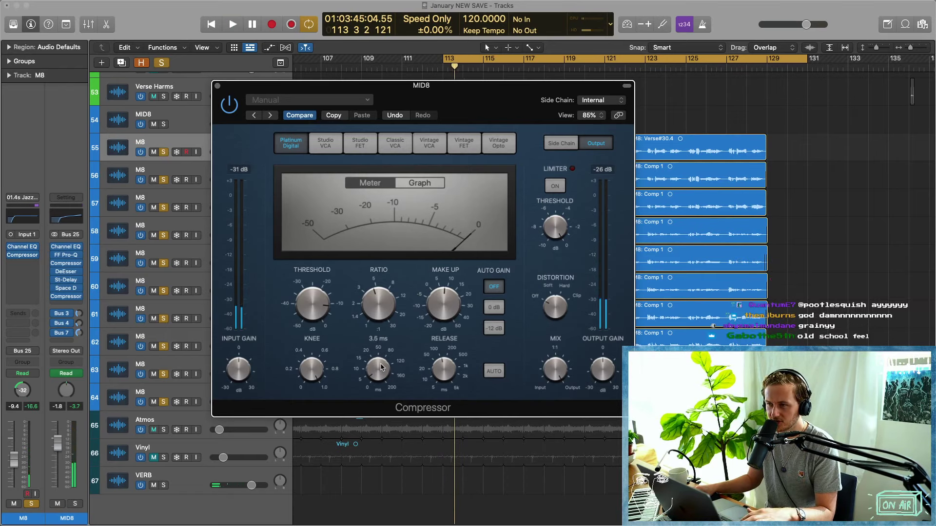
key(space)
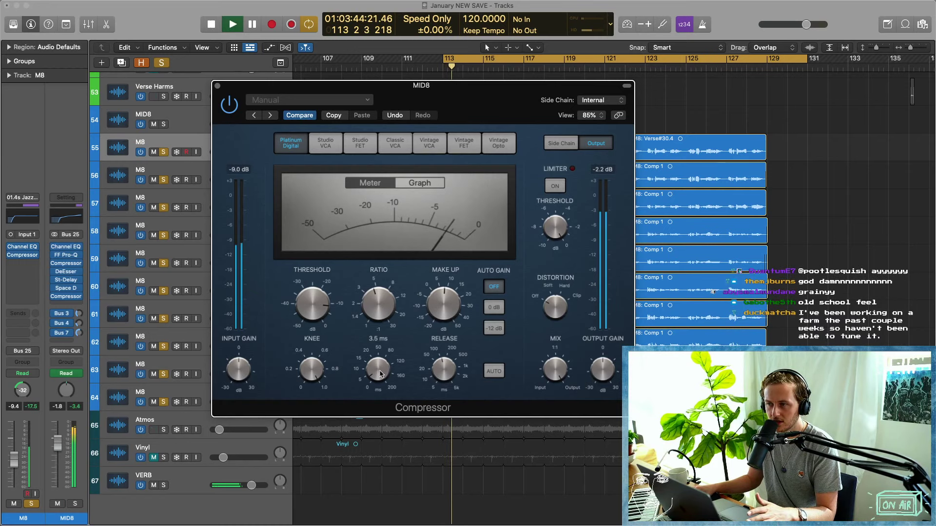
key(space)
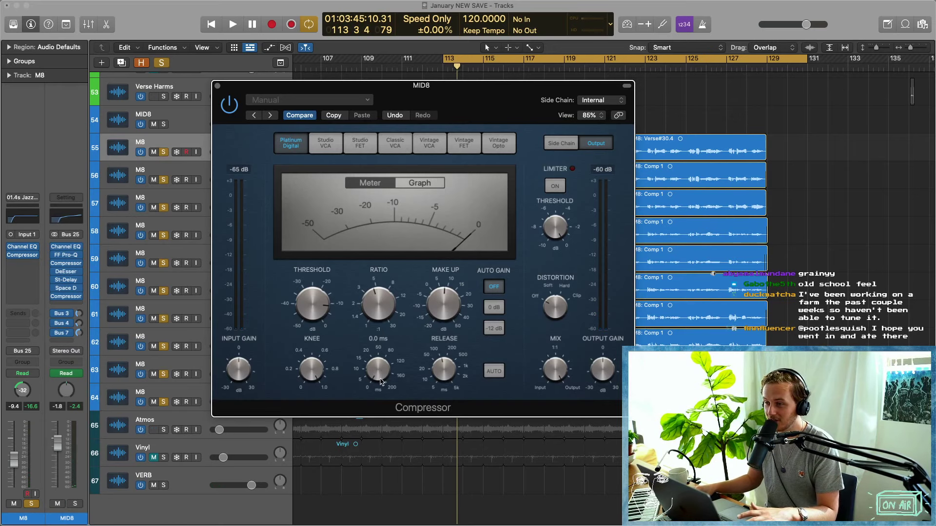
key(space)
key(space)
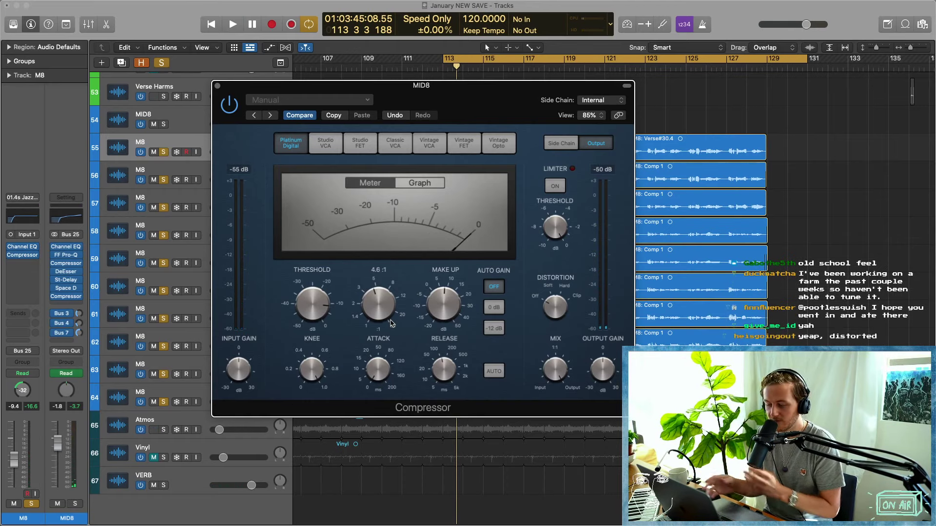
key(space)
key(space)
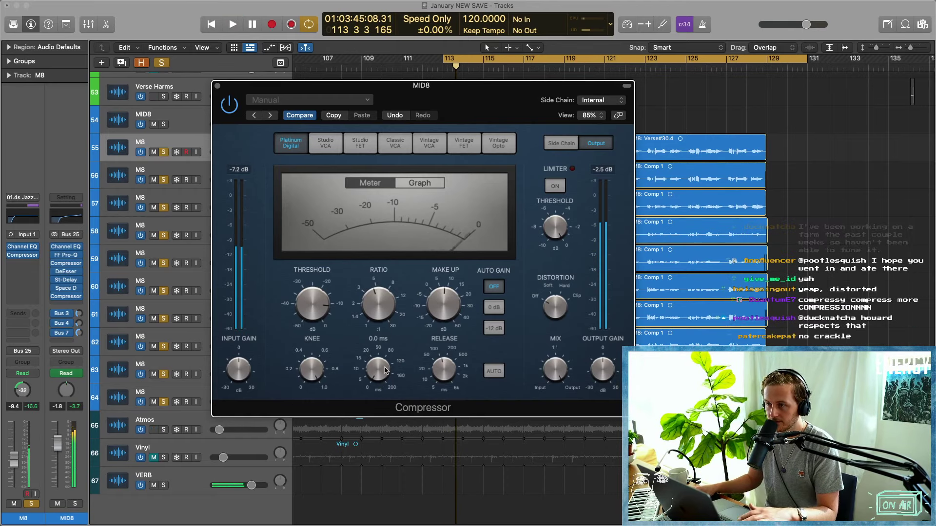
Set the MID8 Compressor attack to 1.0 ms, play the section to check it, and close the plug-in.
drag(386, 369, 385, 371)
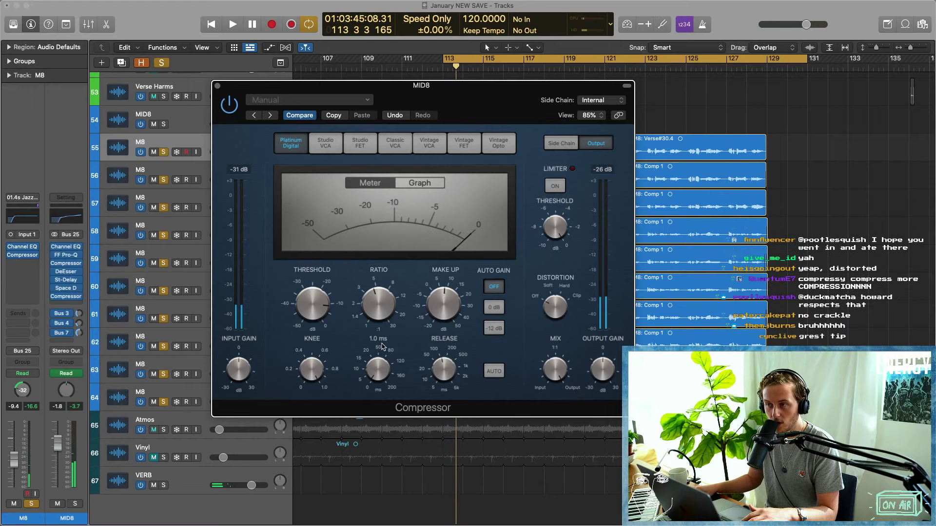
key(space)
key(space)
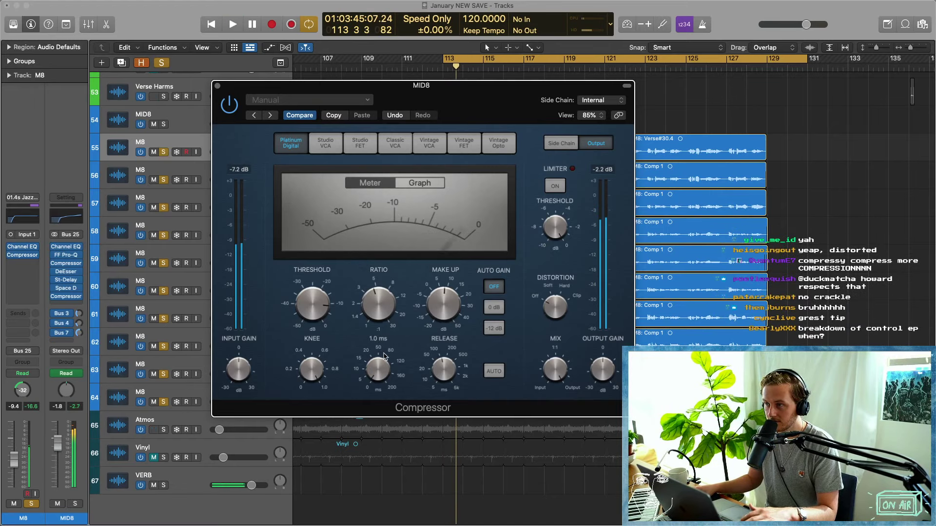
click(218, 87)
Narrow the solo to M8 tracks 55 and 56, restore it through Atmos, and clear all solos to play the full mix.
scroll(342, 280, right, 3)
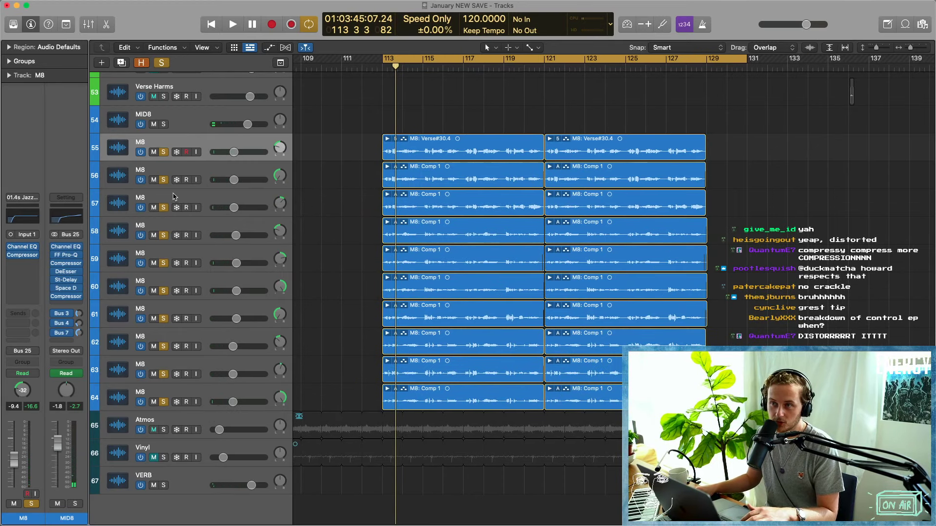
drag(163, 209, 164, 402)
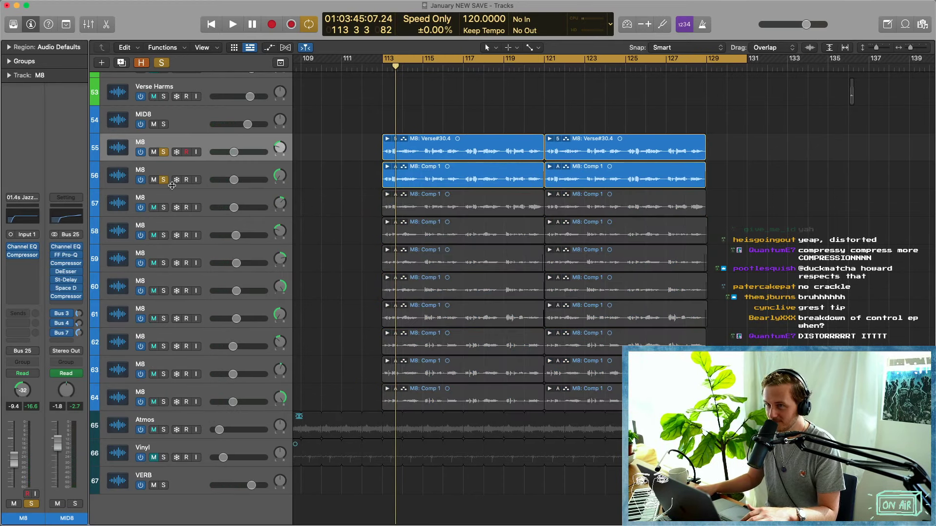
drag(163, 210, 164, 426)
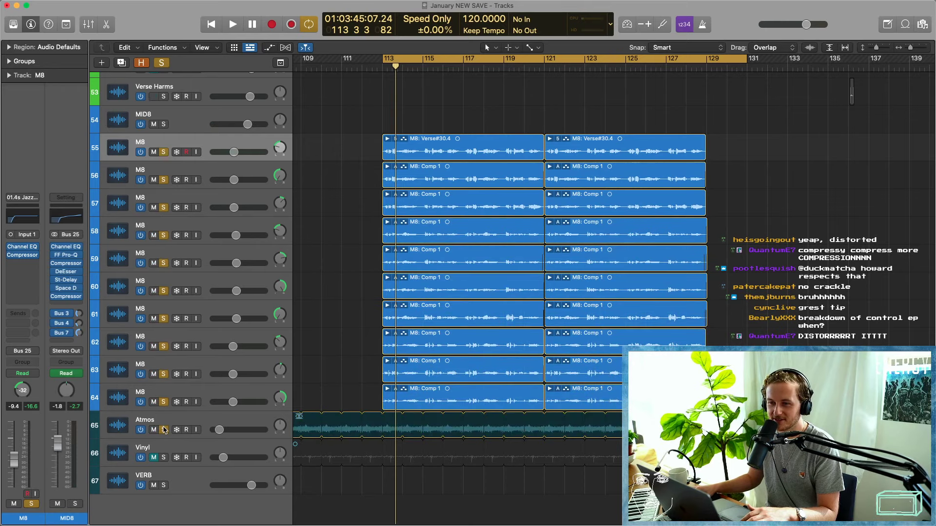
click(163, 430)
key(space)
key(space)
click(161, 62)
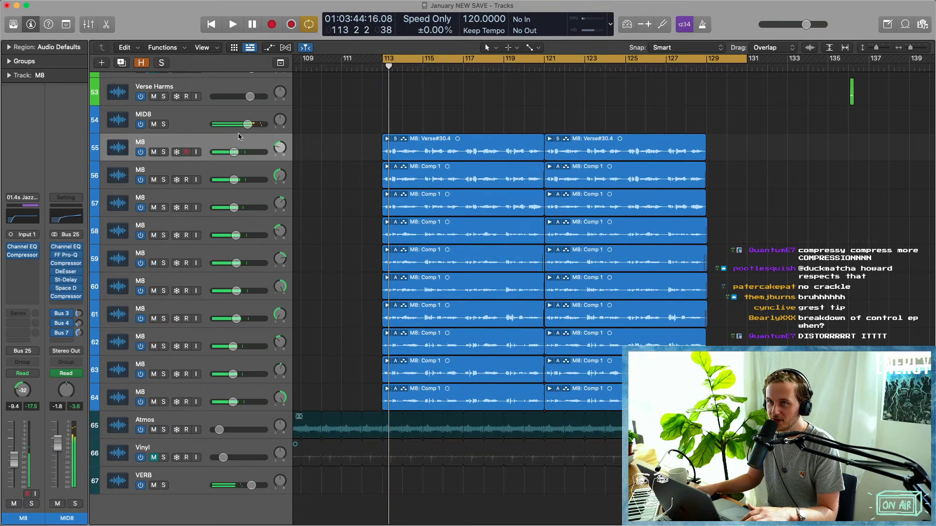
key(space)
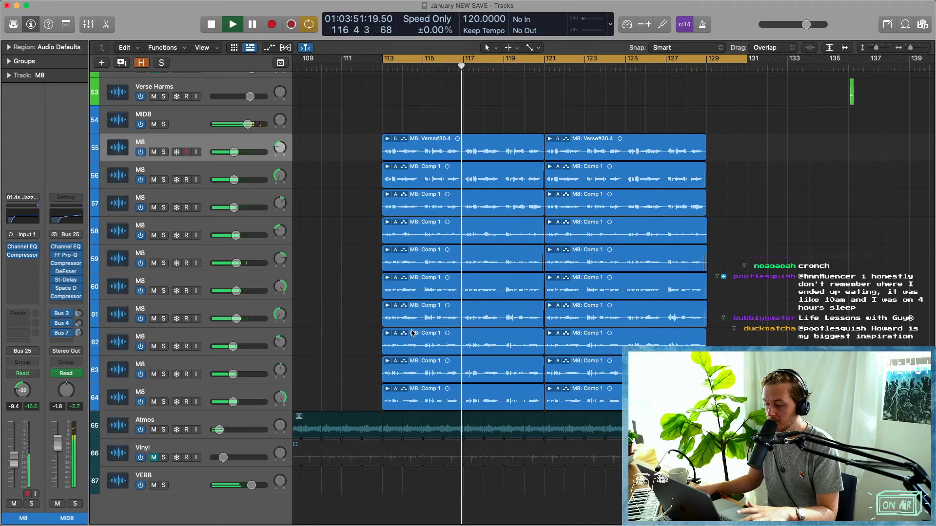
Solo only M8 tracks 55 and 56, start playback, and set the cycle range to bars 121 to 129.
click(75, 504)
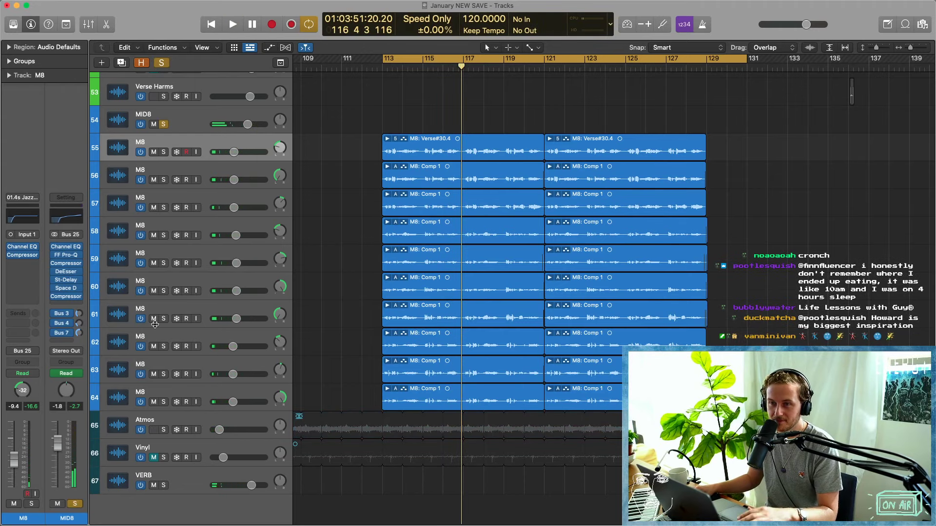
click(164, 126)
drag(164, 152, 165, 181)
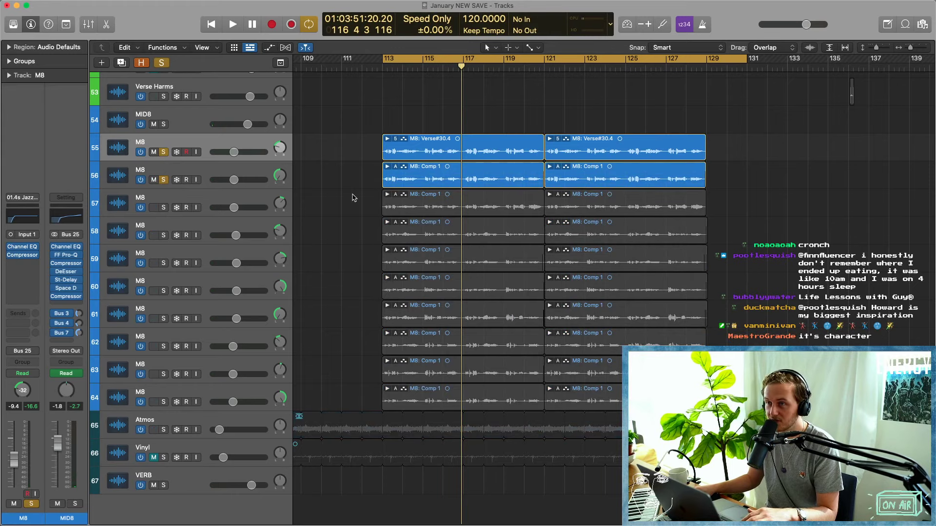
key(space)
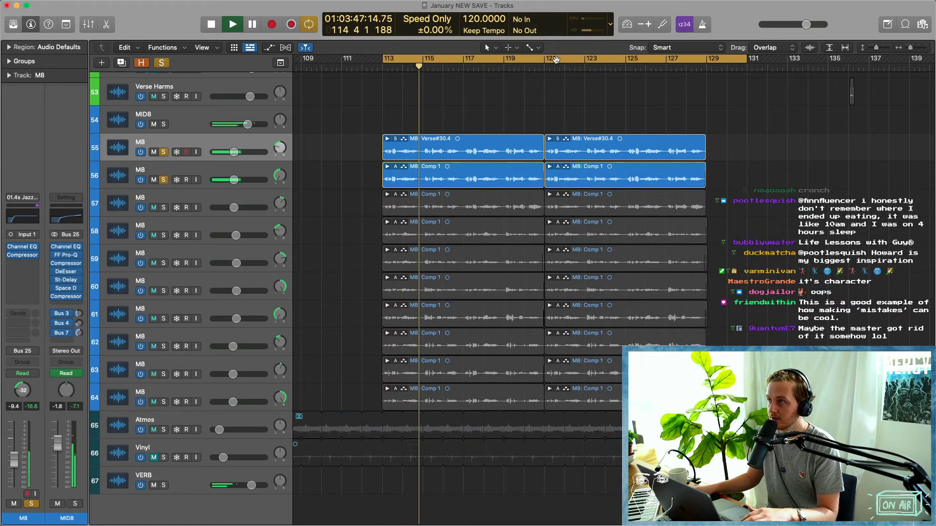
drag(555, 59, 706, 59)
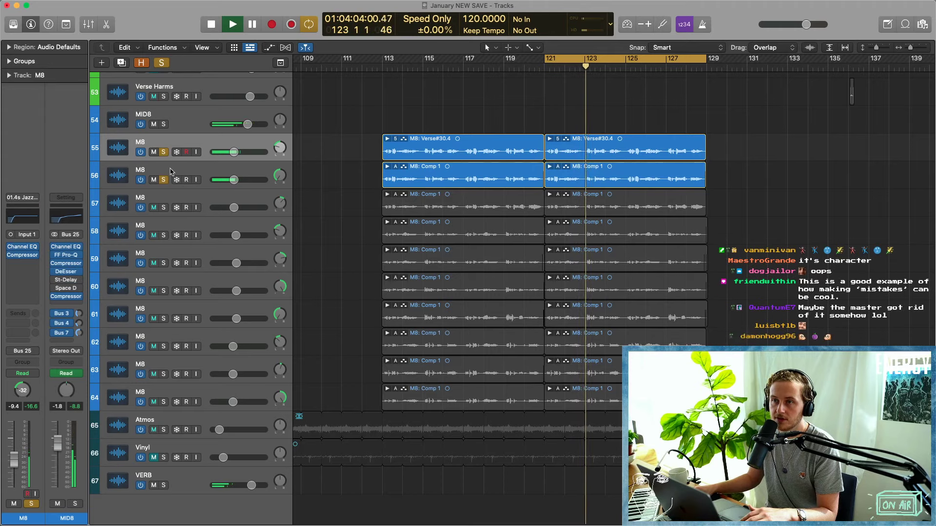
Add M8 tracks 57 to 60 to the solo in pairs, playing the looped section to hear the layers build.
drag(164, 208, 163, 235)
scroll(323, 229, down, 1)
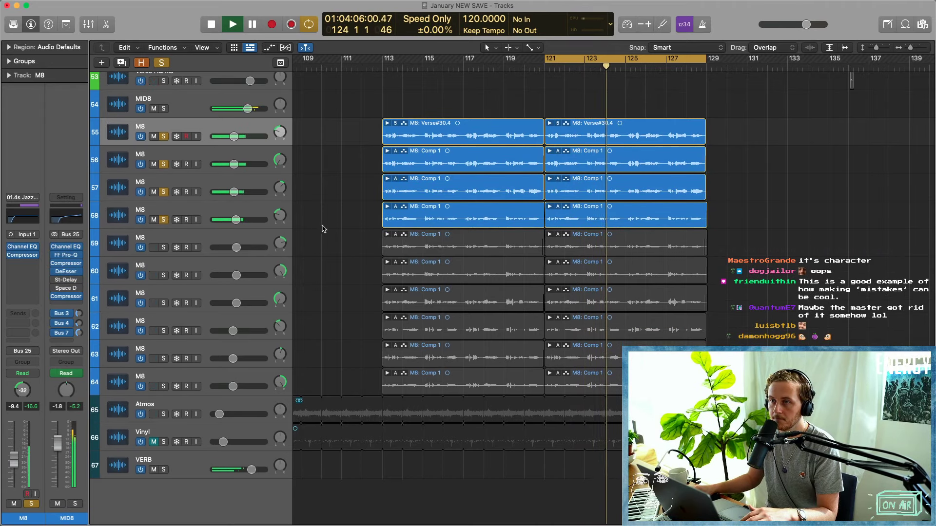
scroll(323, 229, left, 2)
key(space)
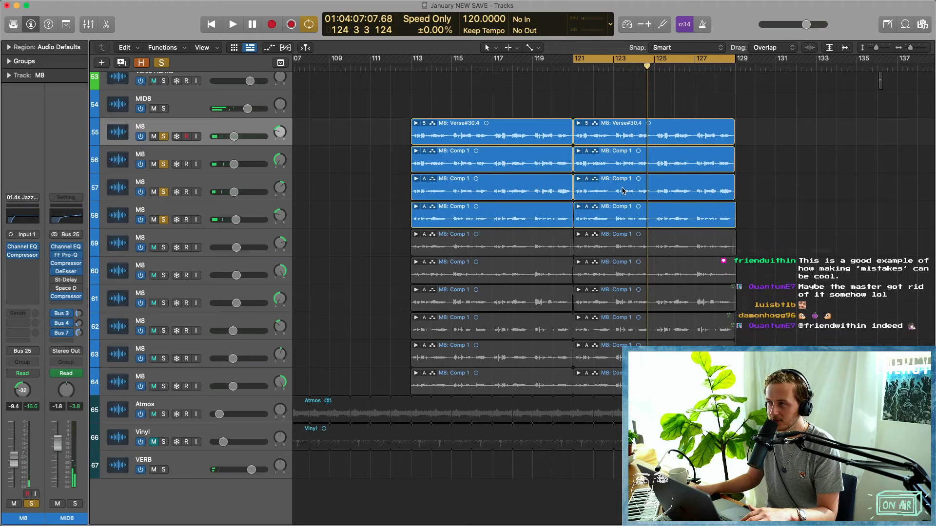
drag(162, 250, 164, 276)
key(space)
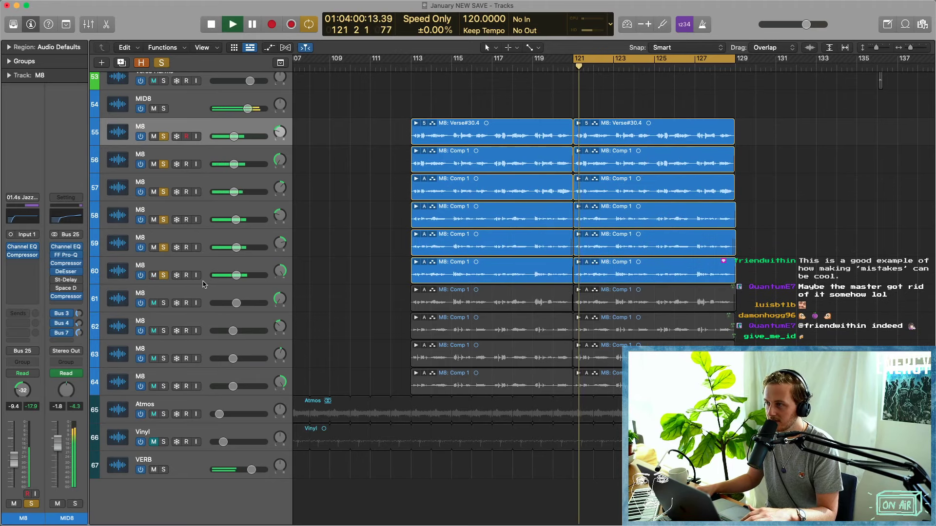
Remove M8 tracks 55 to 57 from the solo and add track 61 while playing the looped section.
key(space)
drag(163, 163, 161, 133)
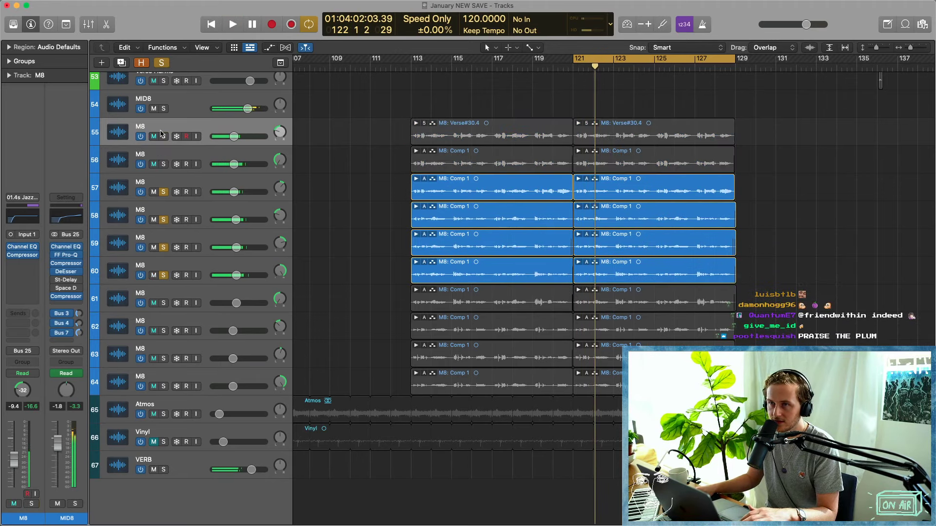
key(space)
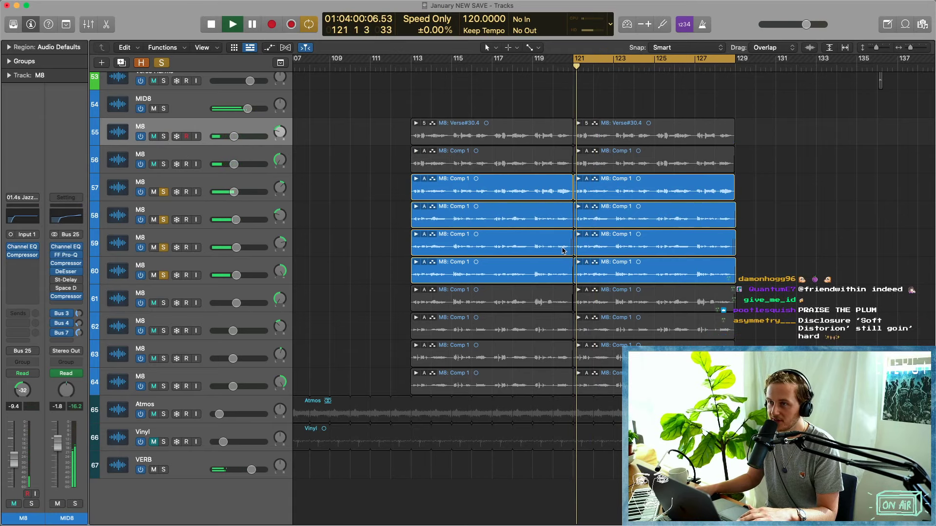
click(163, 192)
click(163, 303)
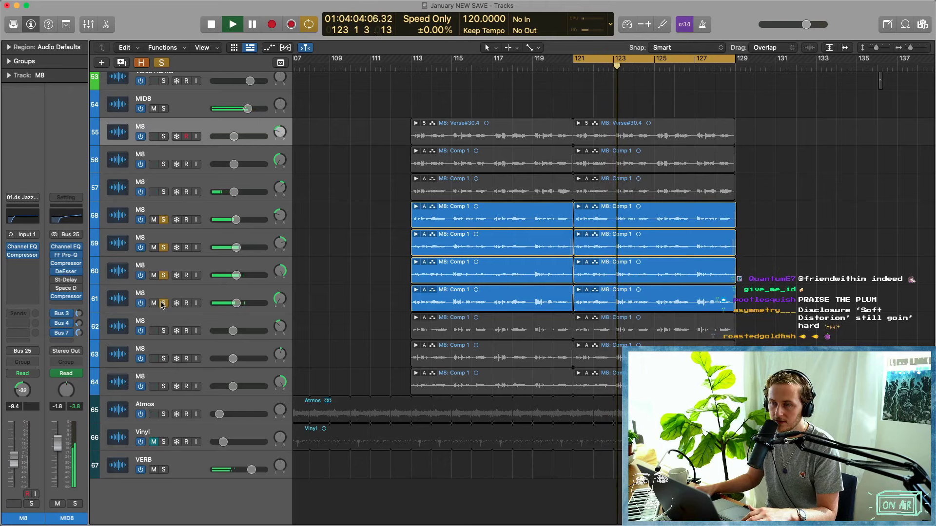
Add M8 tracks 62 to 64 to the solo and play the looped section from bar 121.
scroll(162, 305, down, 1)
drag(164, 336, 164, 385)
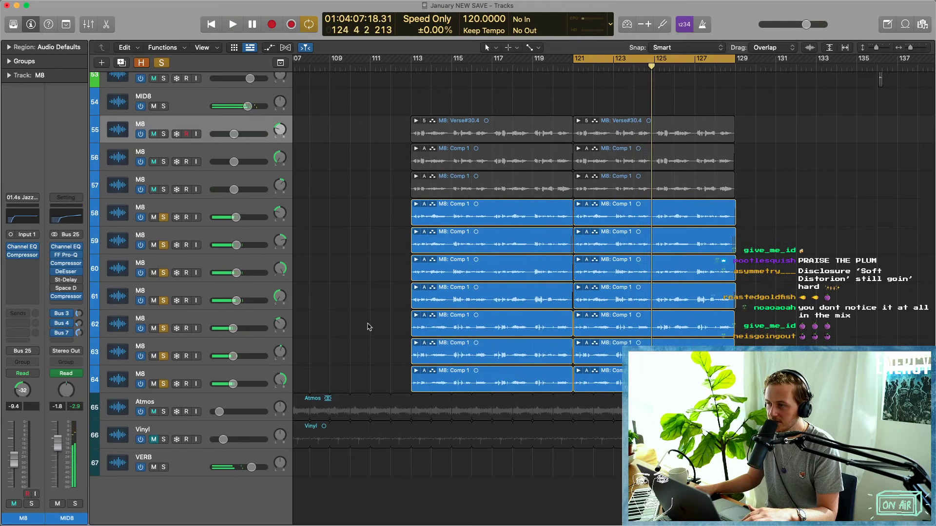
scroll(590, 361, up, 10)
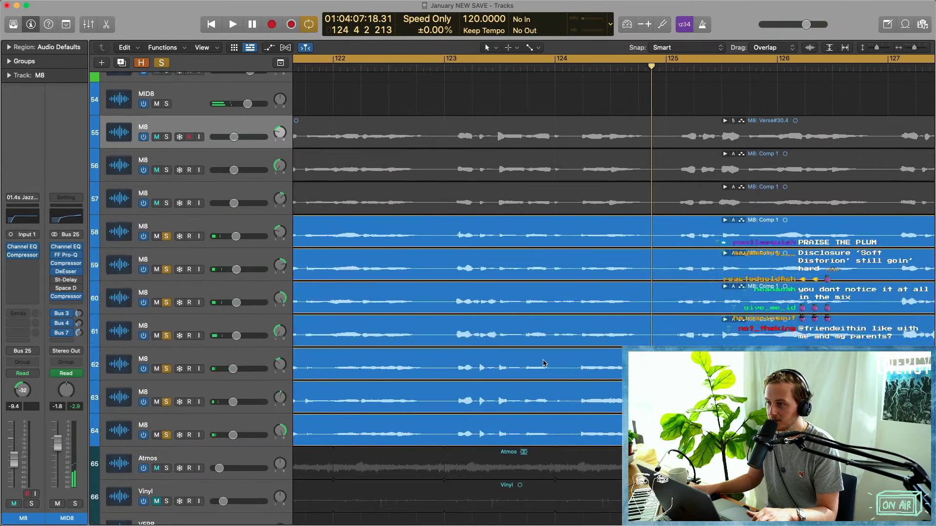
scroll(541, 363, left, 3)
key(space)
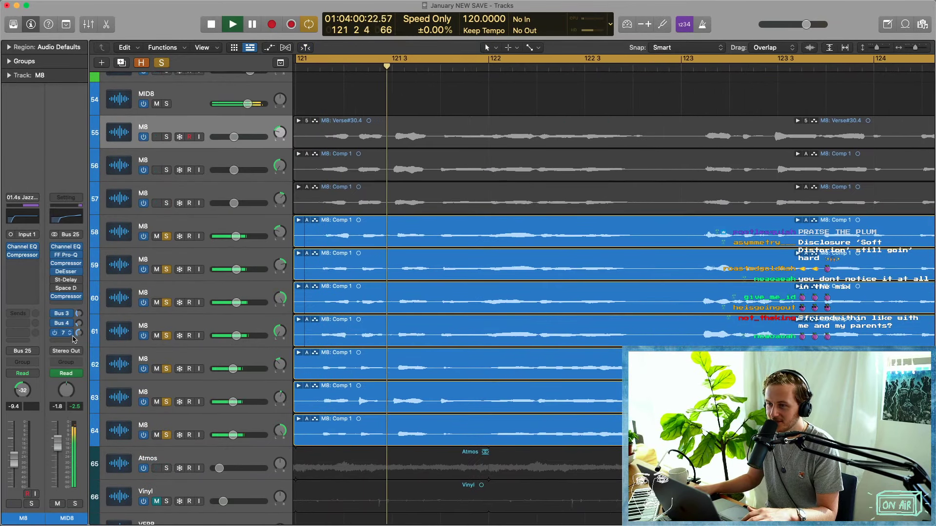
Remove M8 tracks 58 to 61 from the solo, then solo the whole stack of tracks 55 to 64.
drag(166, 335, 164, 233)
scroll(166, 238, up, 1)
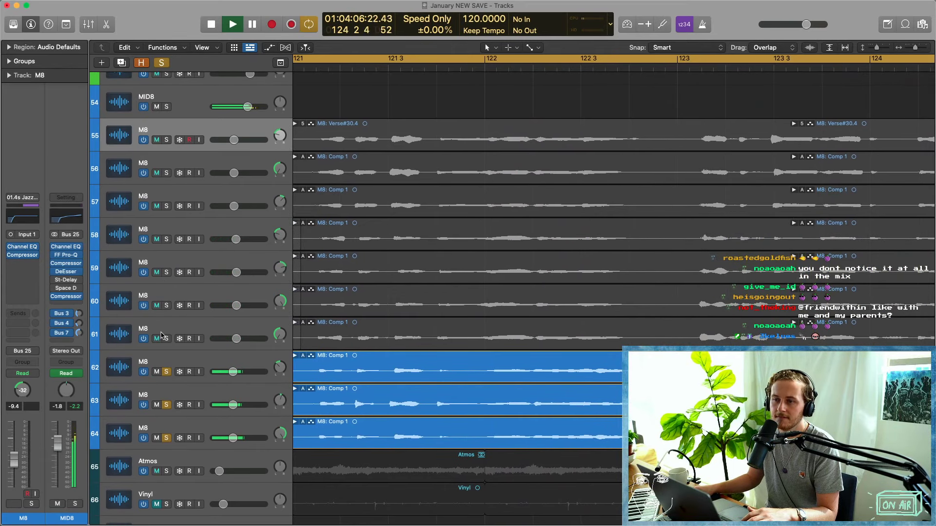
drag(166, 340, 171, 155)
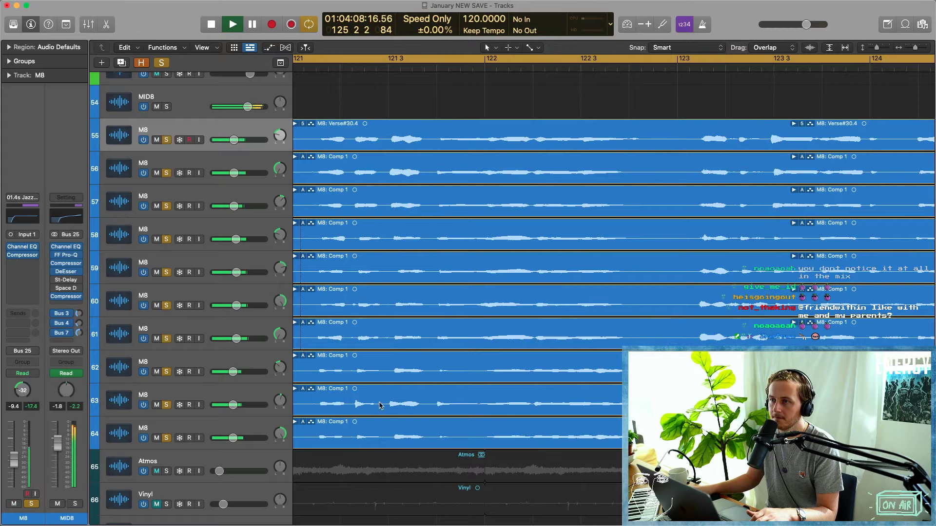
Play the looped section with the full M8 stack soloed, then stop and briefly replay it from bar 121.
key(z)
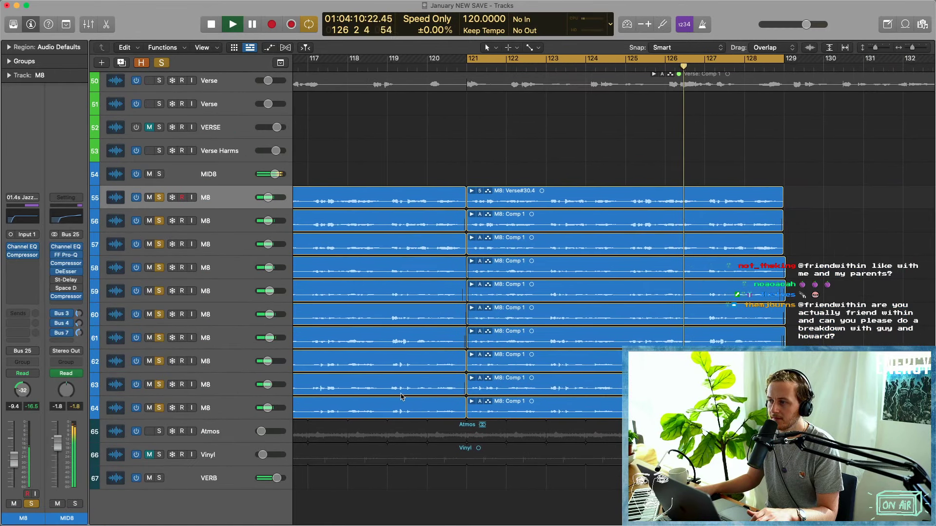
key(super+Right)
key(super+Right)
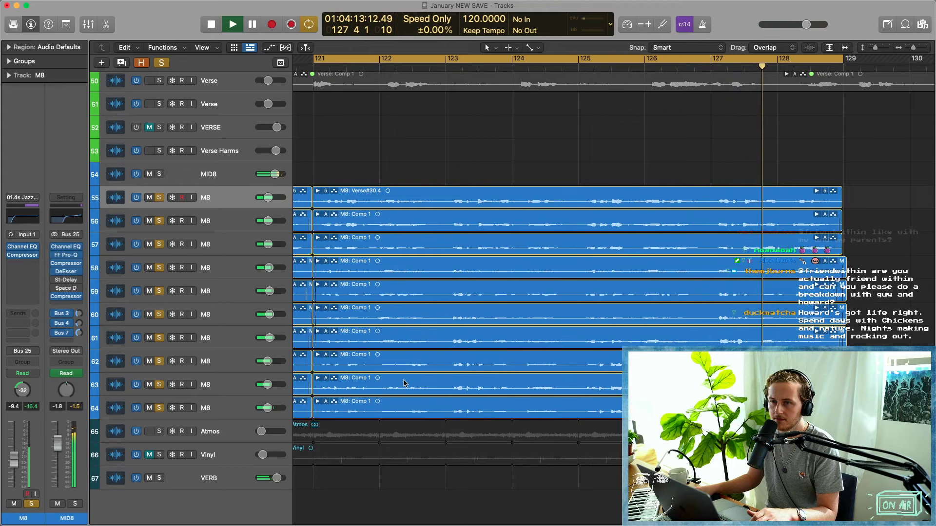
key(super+Left)
key(space)
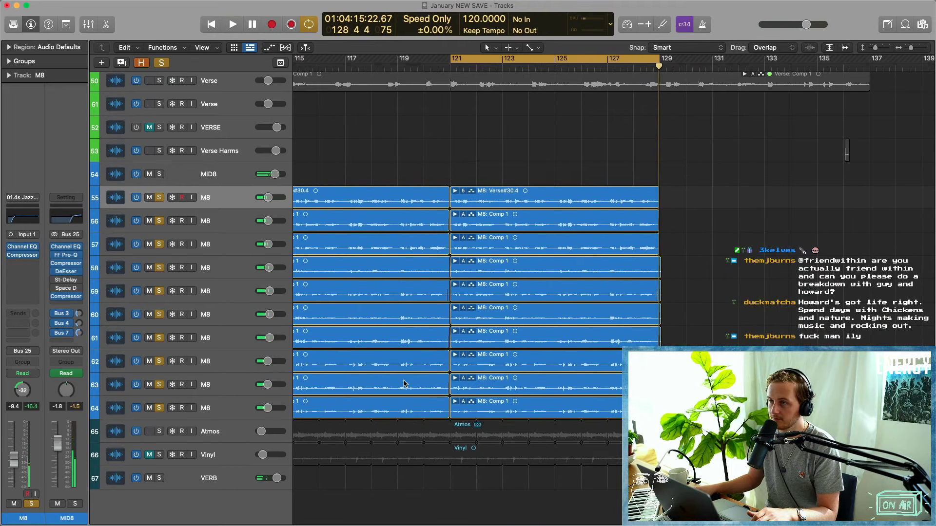
scroll(510, 157, right, 3)
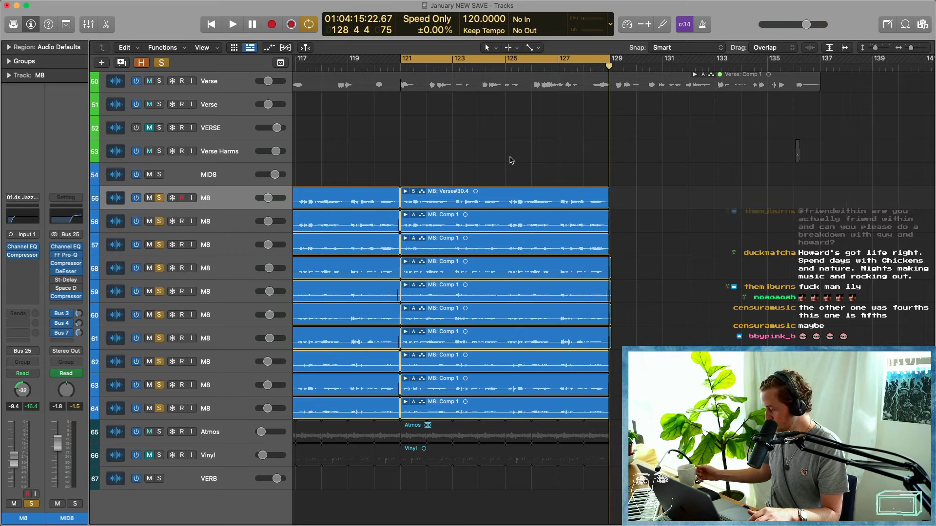
key(space)
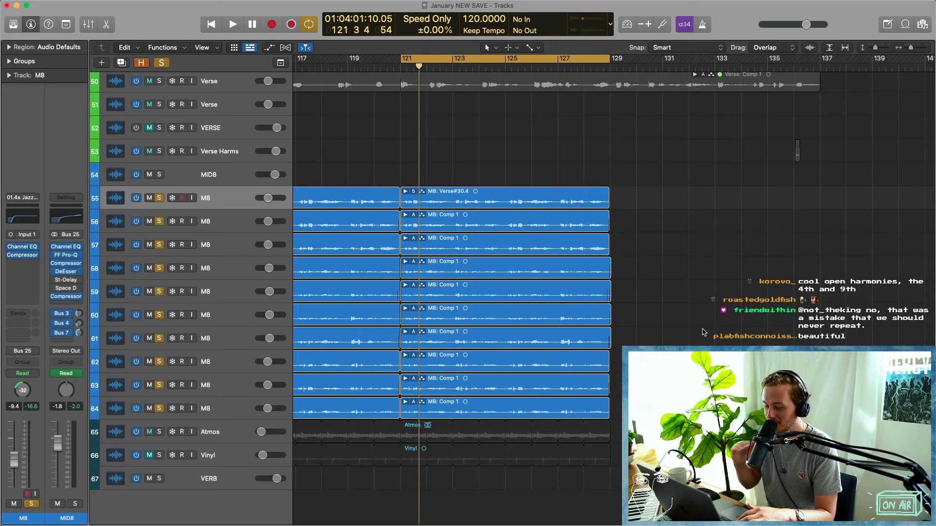
key(space)
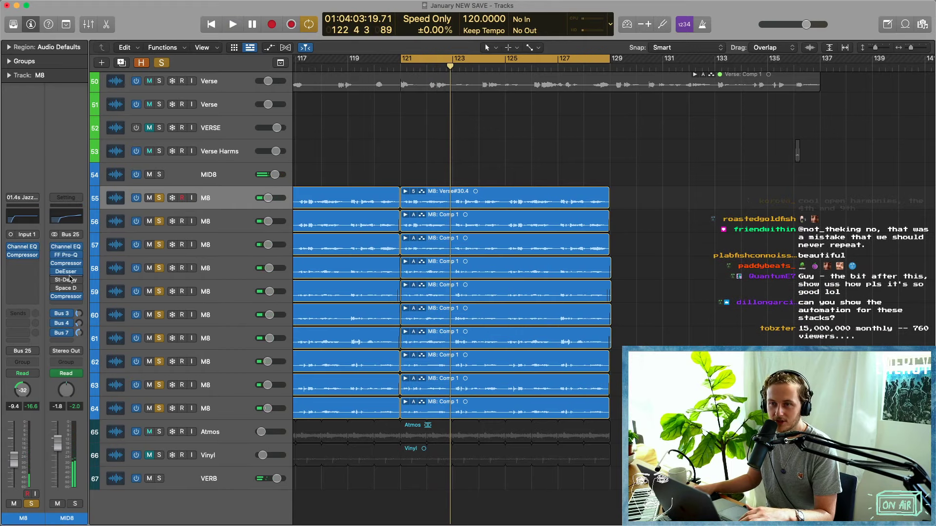
Add the Pad, Pad +1 and Pad + 2 tracks to the solo and play them with the M8 vocals.
key(super+Up)
key(super+Up)
key(super+Up)
key(super+Up)
key(super+Up)
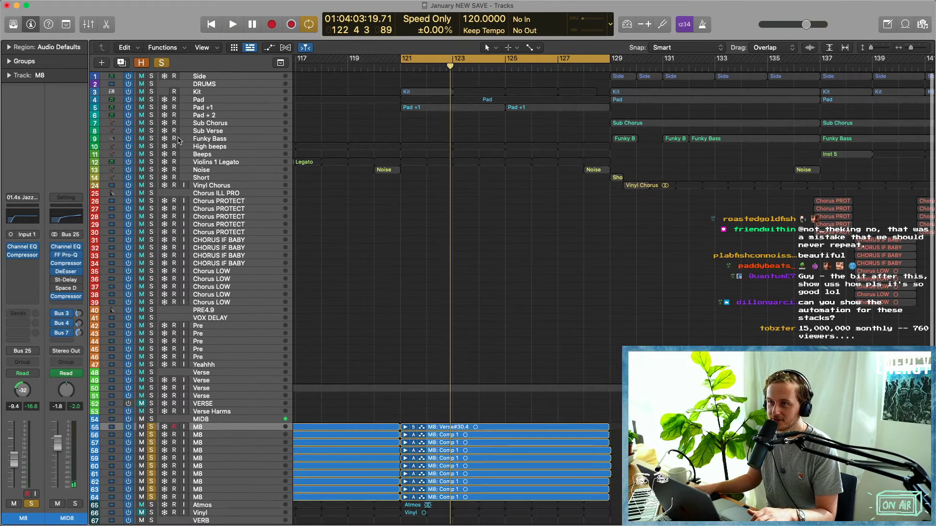
scroll(179, 128, up, 2)
drag(152, 101, 152, 116)
key(space)
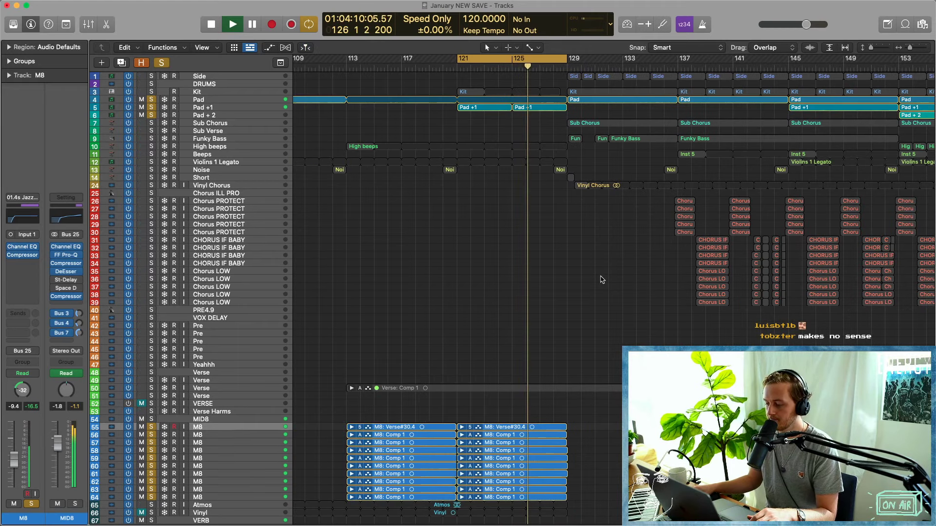
ctrl+alt+click(601, 277)
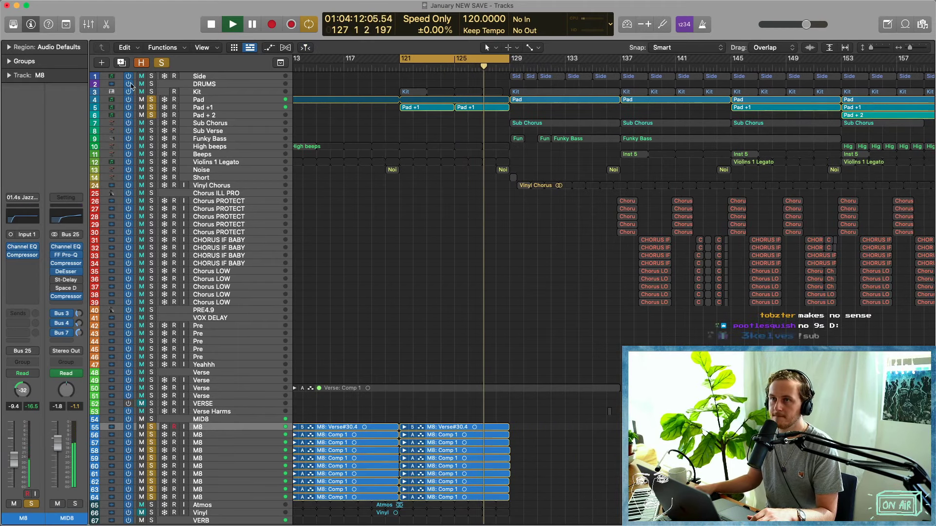
Clear all solos and turn off the cycle so the full mix plays on past bar 129.
click(163, 62)
key(c)
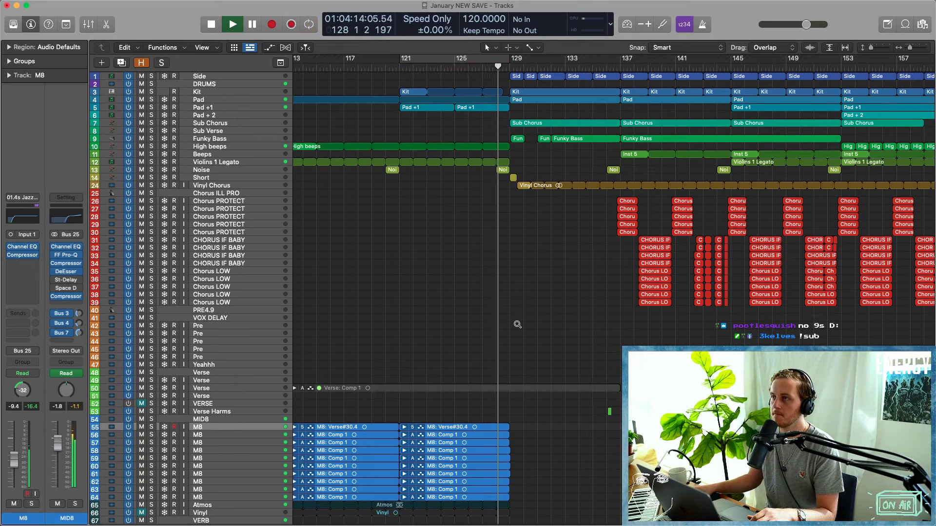
key(super+Up)
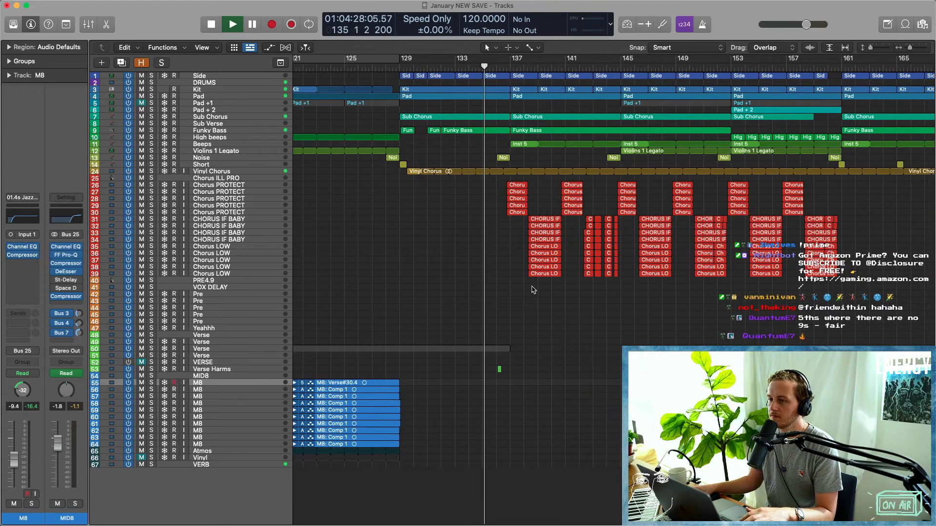
Zoom in on the short Verse Harms region at bar 136 and play it with its track soloed.
drag(481, 364, 547, 413)
scroll(484, 345, up, 4)
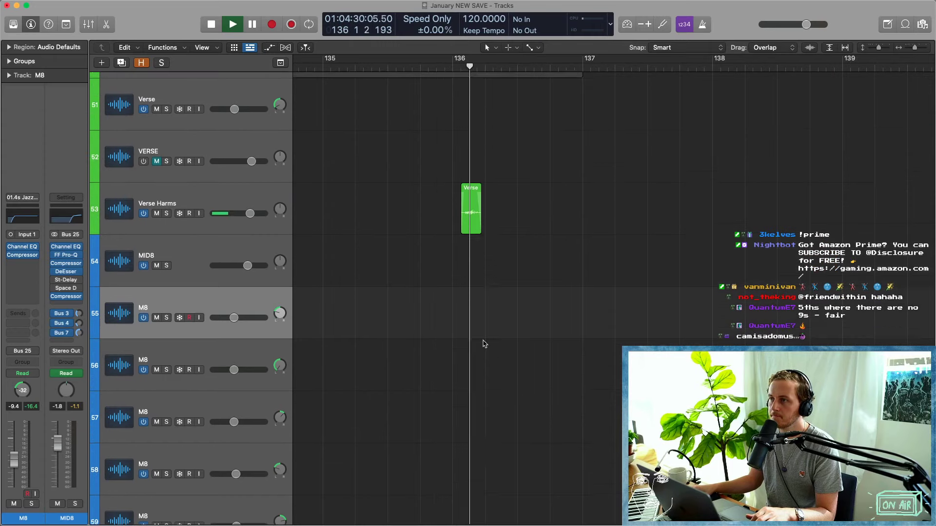
key(super+Right)
key(space)
scroll(405, 252, left, 5)
click(166, 256)
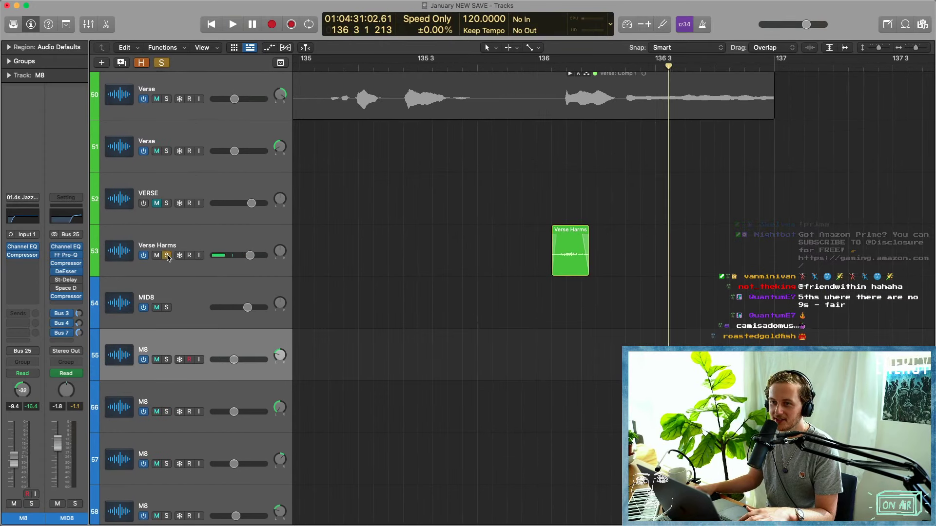
key(space)
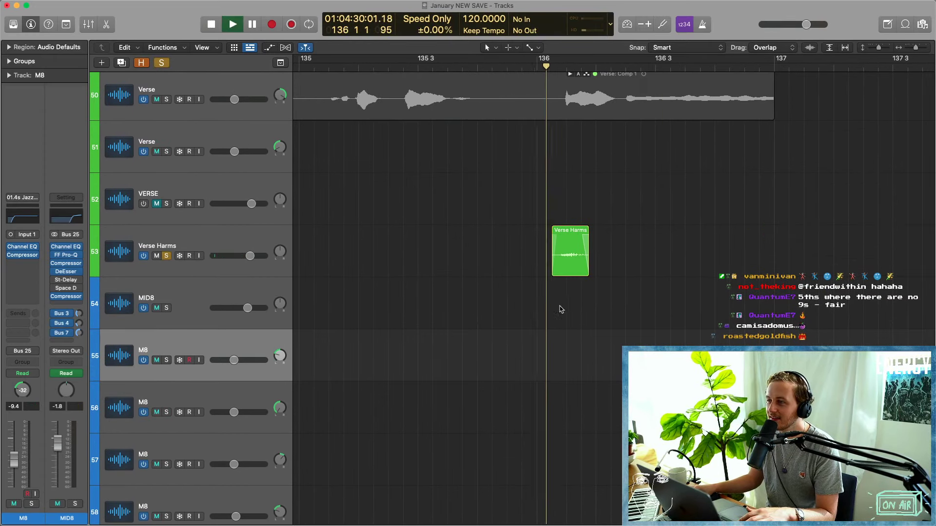
scroll(541, 291, left, 5)
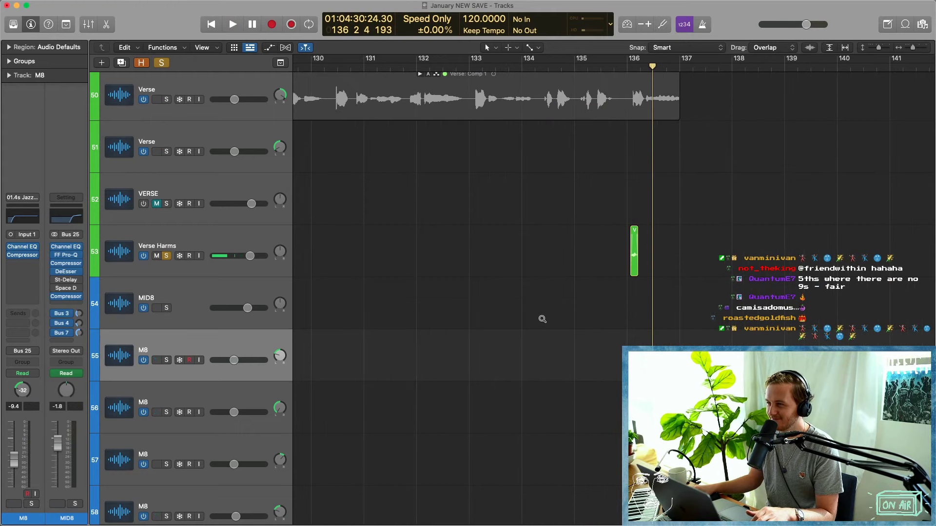
Restart playback near bar 133, clear the Verse Harms solo, play past the bar 136 region and stop.
scroll(542, 319, down, 5)
scroll(580, 301, left, 2)
double_click(539, 64)
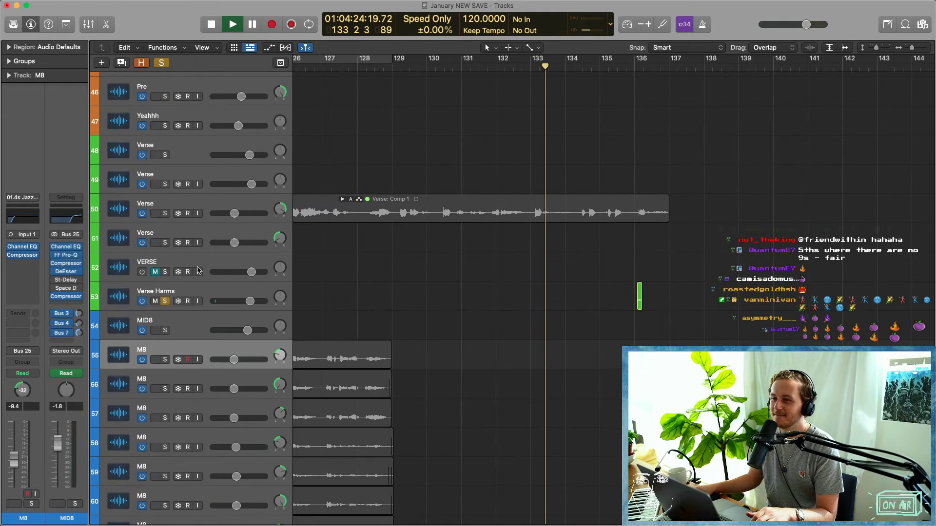
click(165, 301)
scroll(584, 388, down, 3)
scroll(570, 379, right, 3)
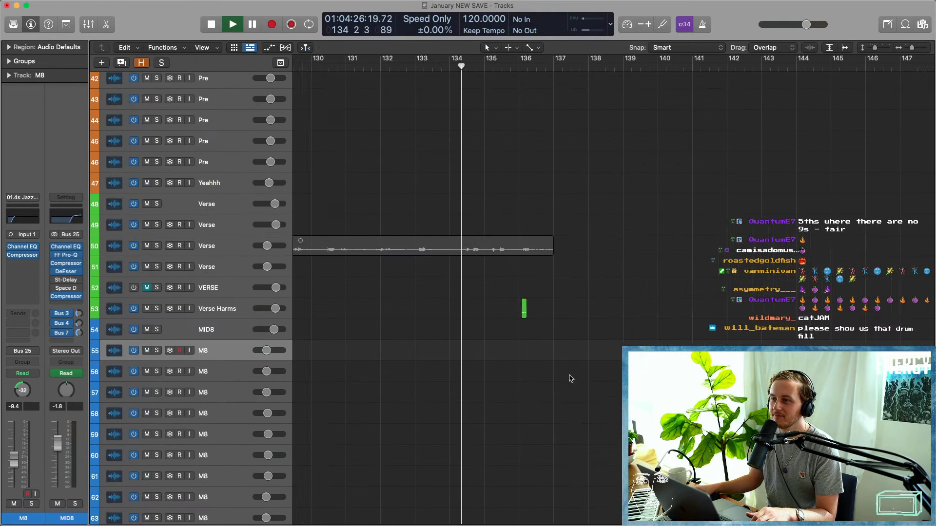
scroll(569, 377, left, 10)
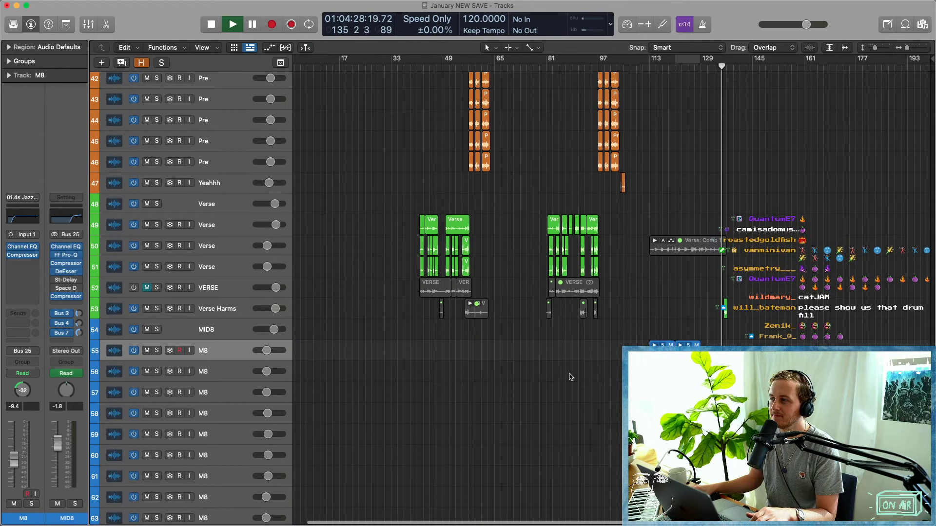
scroll(570, 377, up, 5)
key(space)
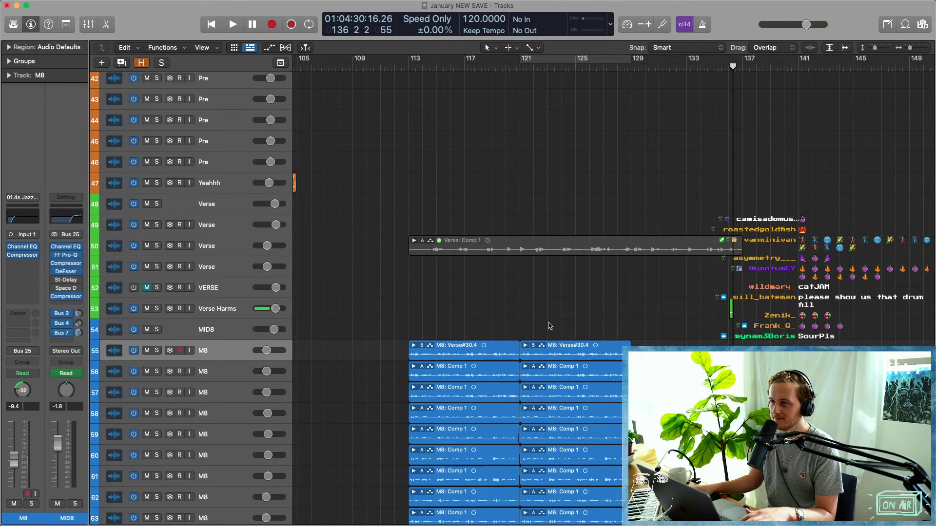
Unmute the Verse: Comp 1 region on track 50 and play it soloed from bar 113.
click(406, 68)
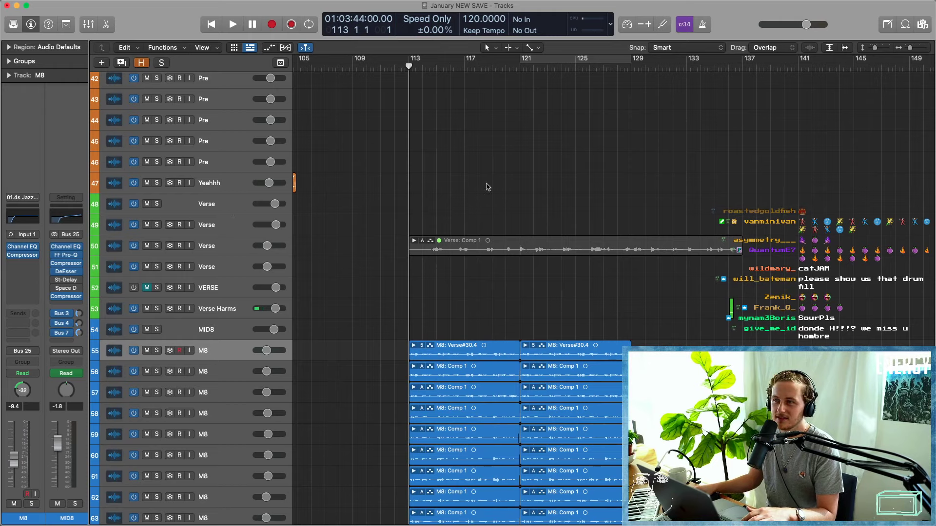
click(486, 250)
key(ctrl+m)
key(space)
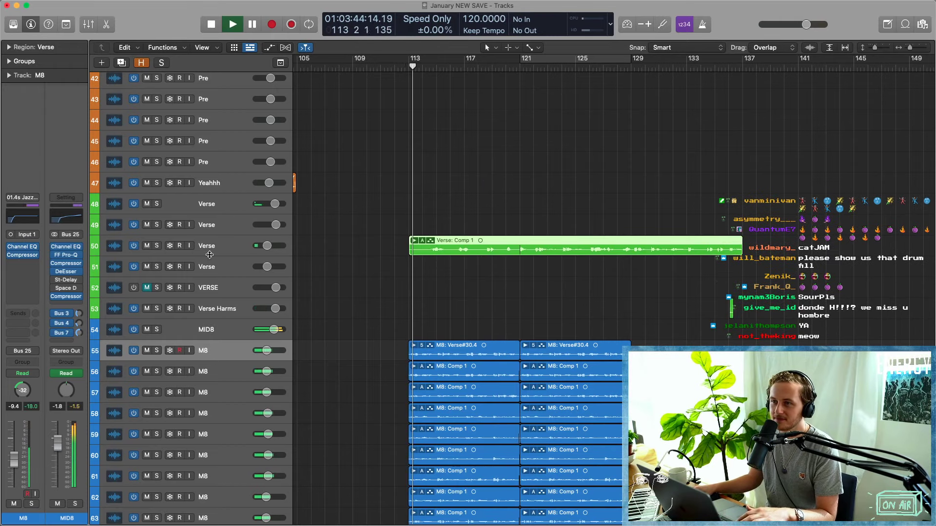
click(157, 246)
scroll(447, 308, up, 5)
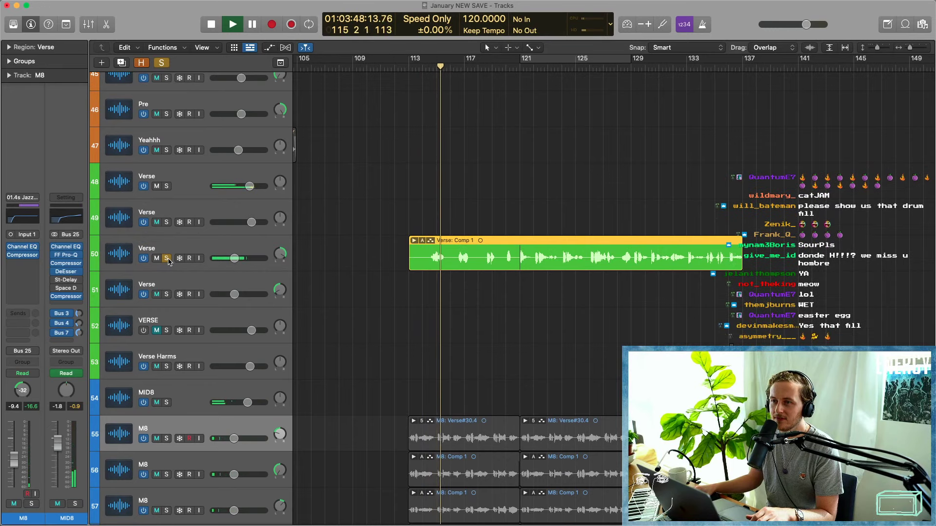
key(space)
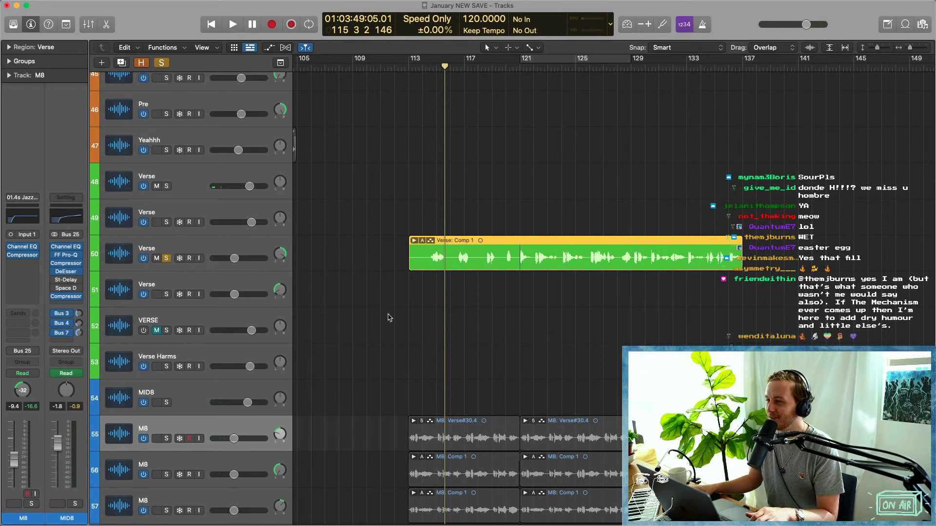
Clear the solo on Verse track 50 and expand its Comp 1 take folder to examine the recorded takes.
click(387, 315)
click(166, 258)
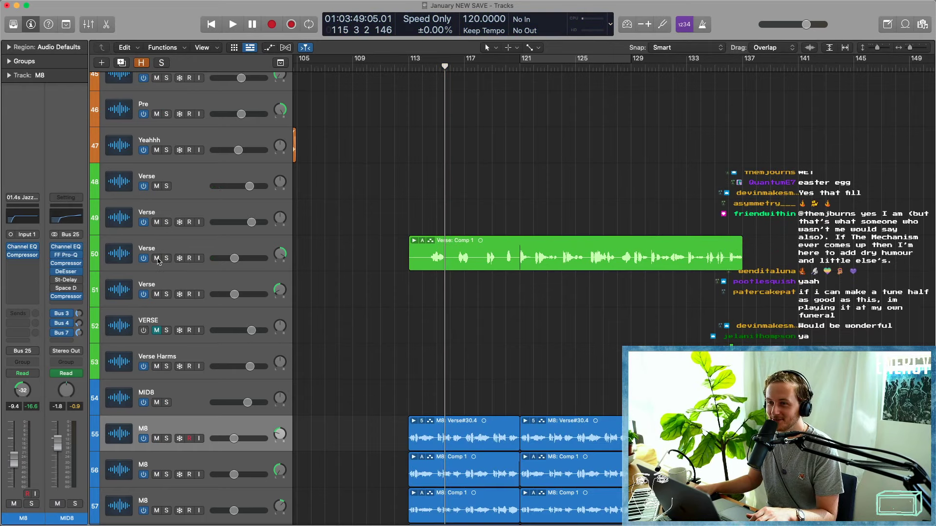
click(459, 267)
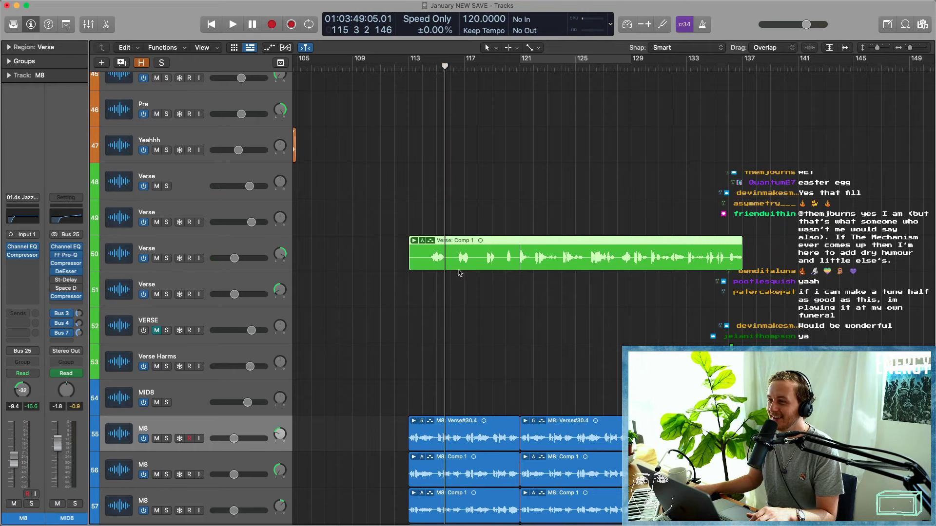
click(432, 248)
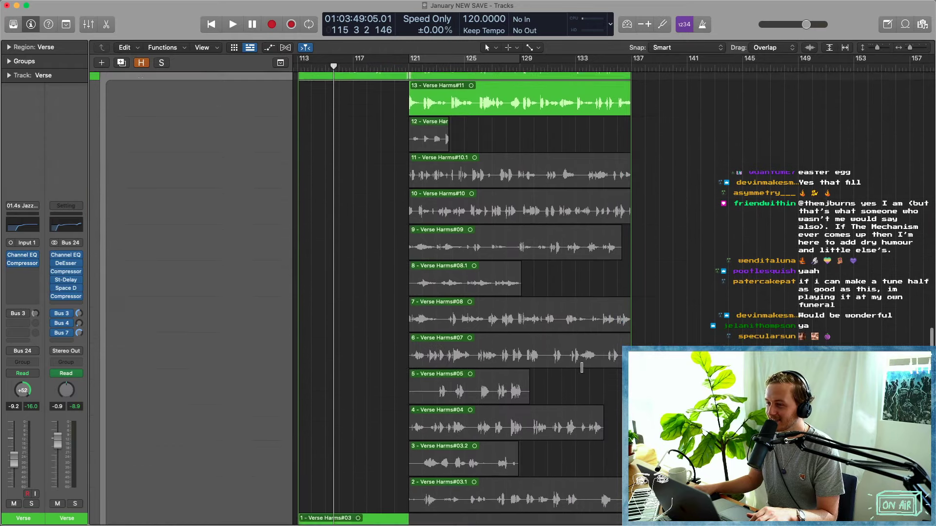
scroll(581, 368, down, 5)
key(super+Up)
scroll(582, 368, up, 6)
scroll(581, 368, down, 2)
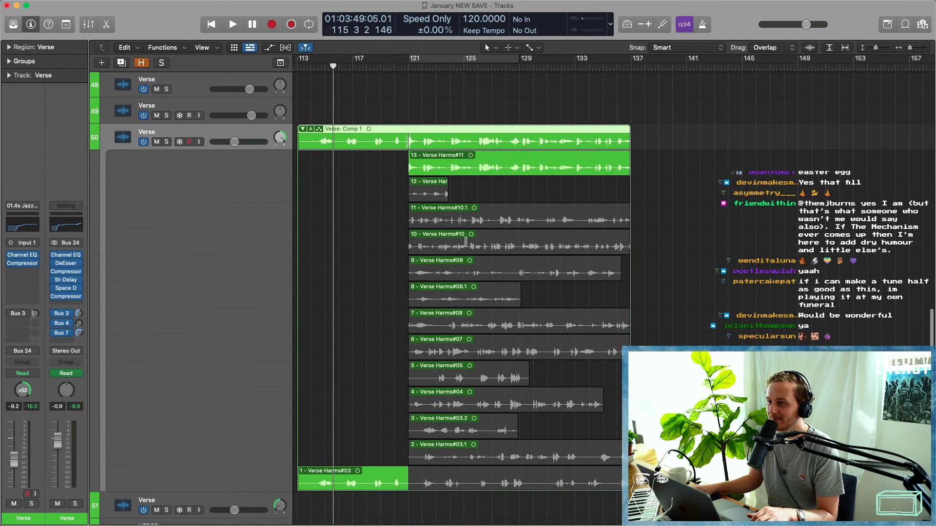
Choose take 11, Verse Harms#10.1, for the comp after bar 121 and play it soloed from there.
click(445, 222)
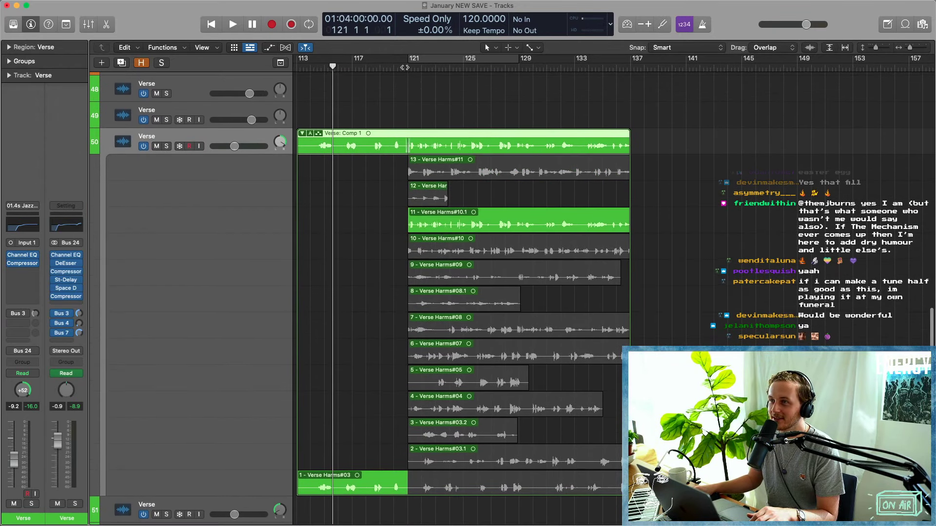
key(space)
key(s)
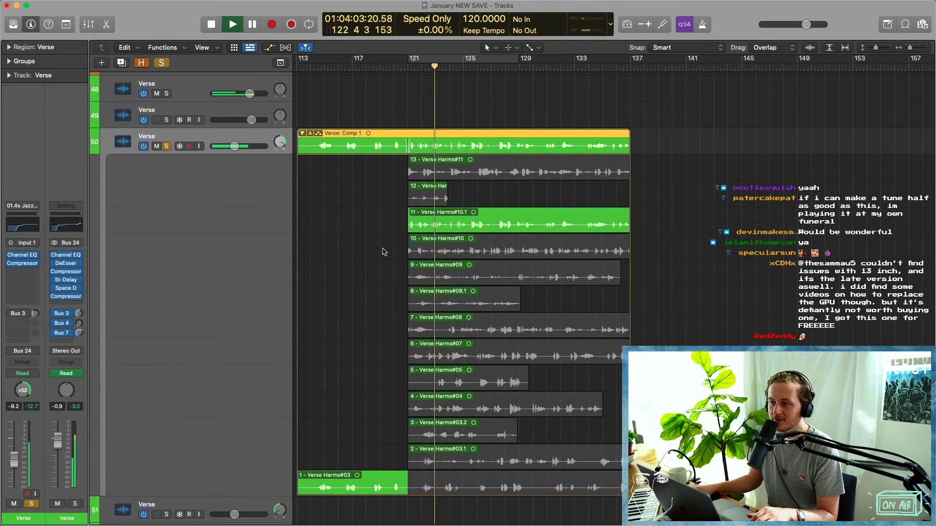
key(space)
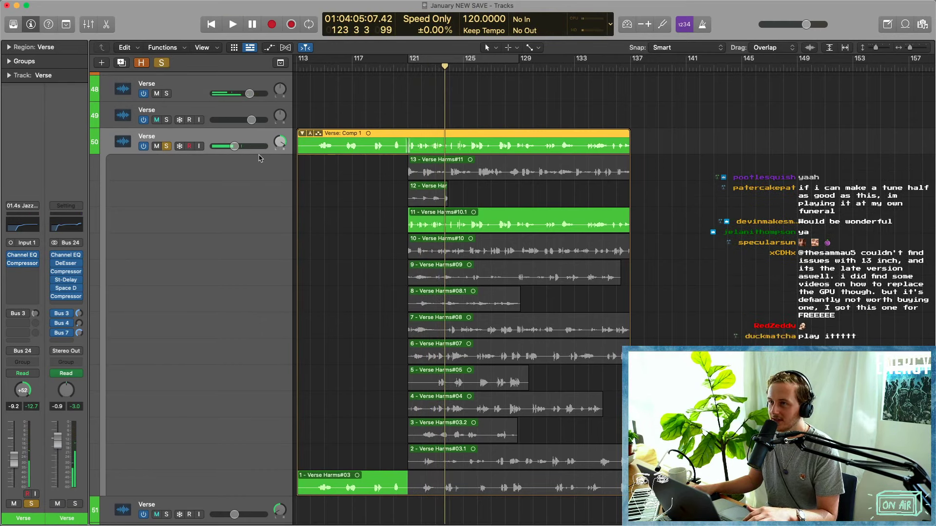
Clear the solo on Verse track 50 and collapse its Comp 1 take folder.
scroll(260, 158, left, 2)
click(166, 146)
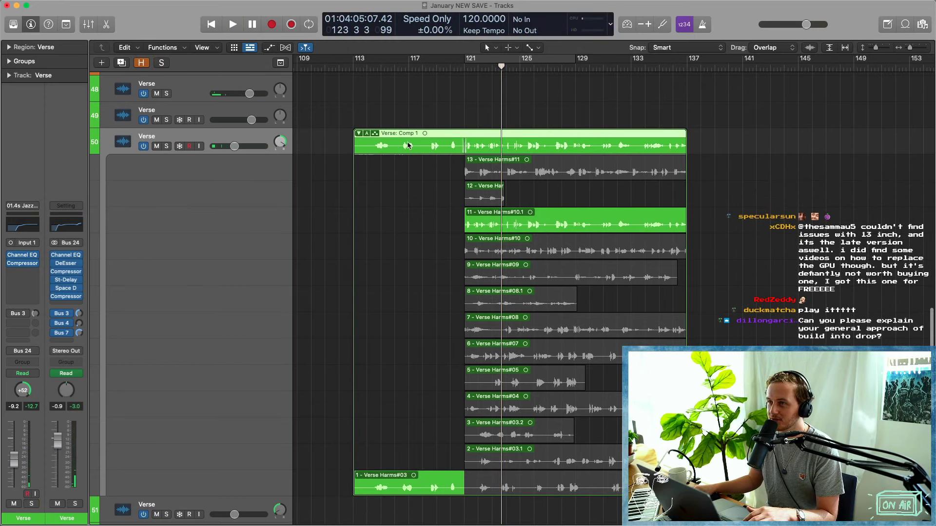
click(359, 134)
Mute the Verse: Comp 1 region on track 50 and deselect it.
key(super+Up)
key(super+Up)
key(super+Up)
key(super+Up)
key(super+Left)
key(super+Left)
key(super+Left)
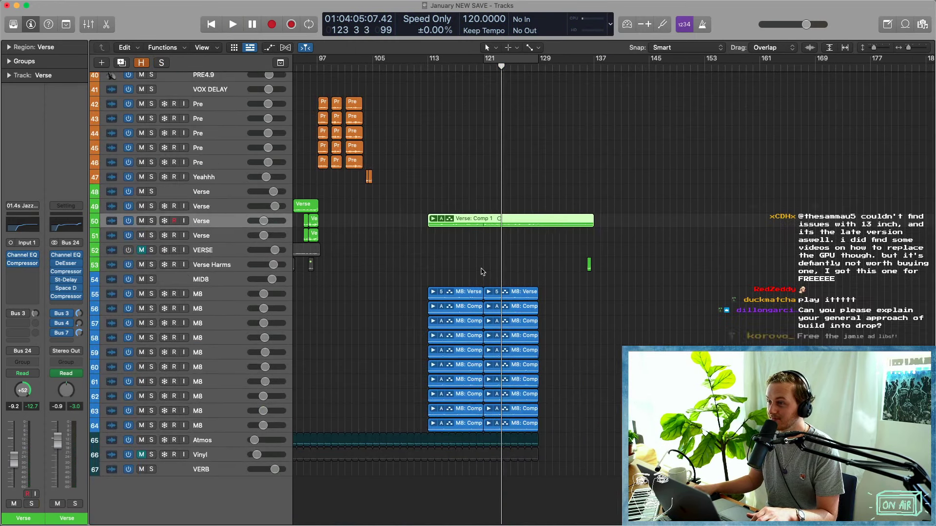
key(m)
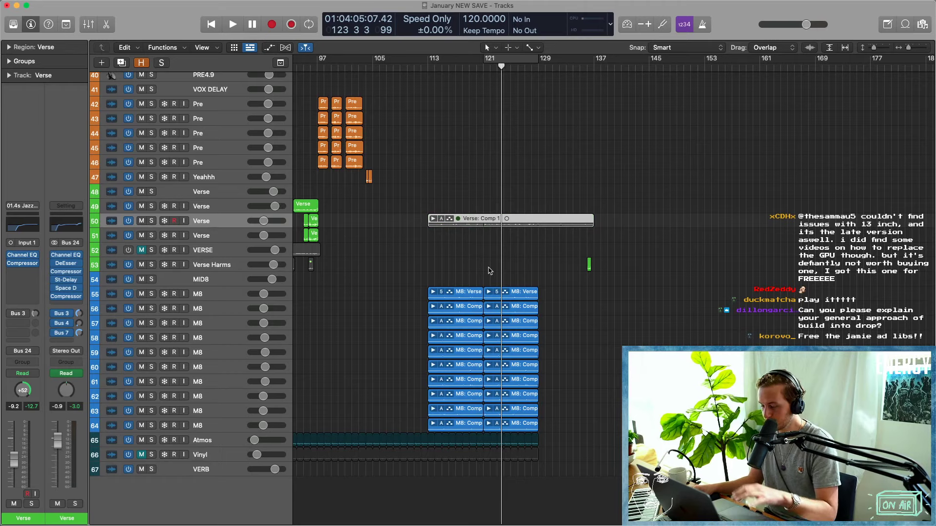
click(479, 266)
Reveal the hidden tracks while the whole arrangement is in view.
key(z)
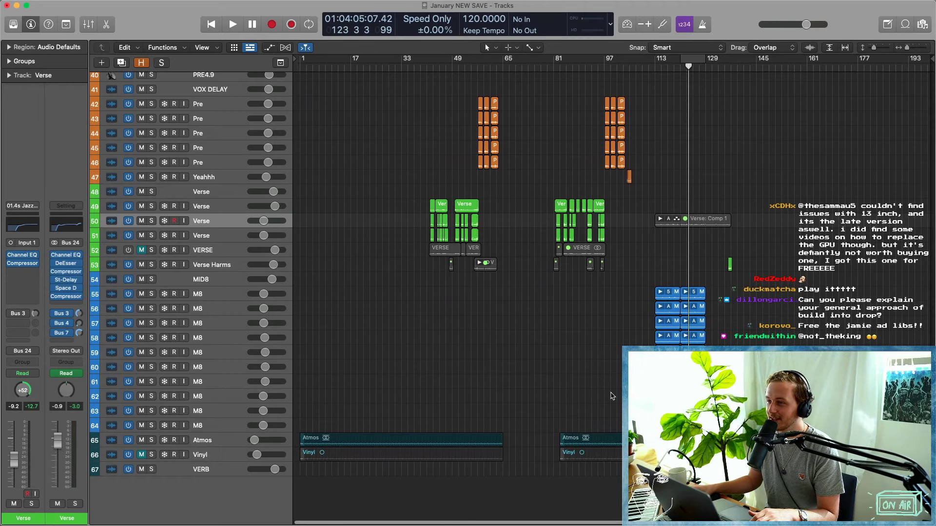
scroll(444, 303, up, 10)
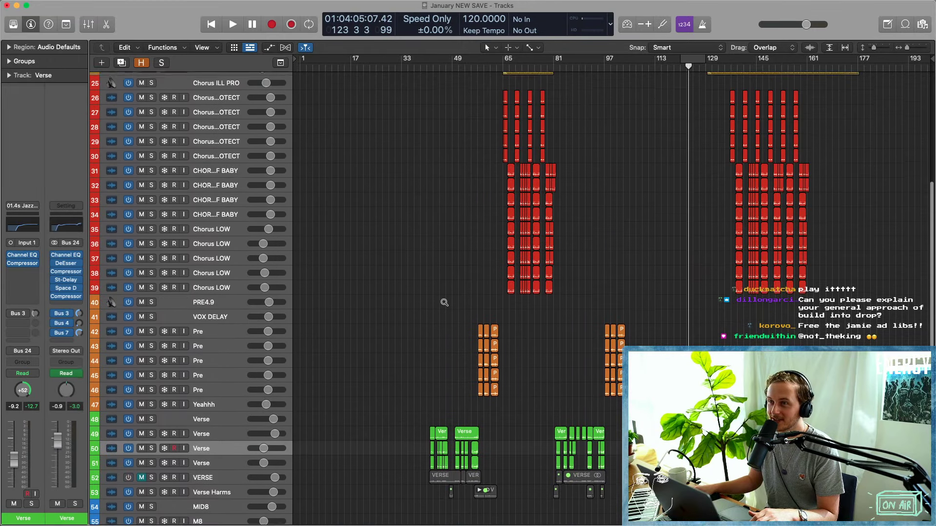
scroll(444, 302, down, 5)
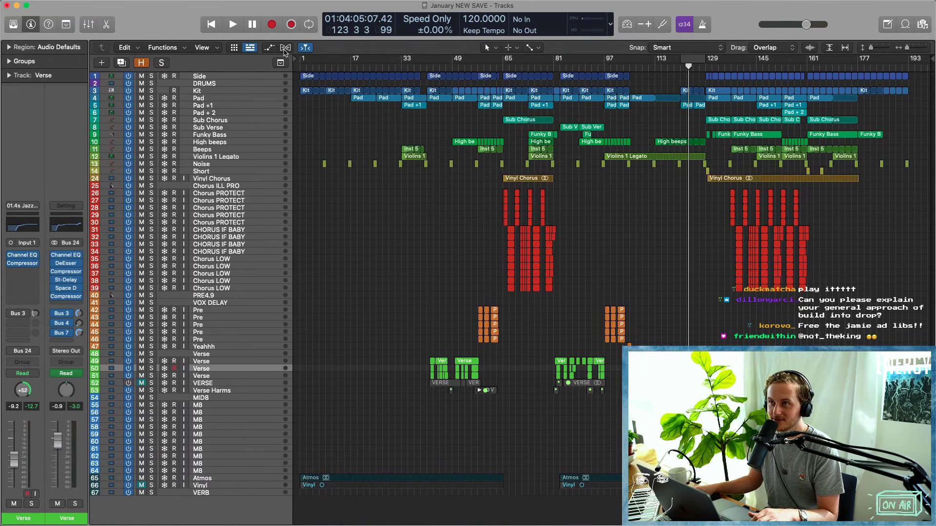
click(143, 63)
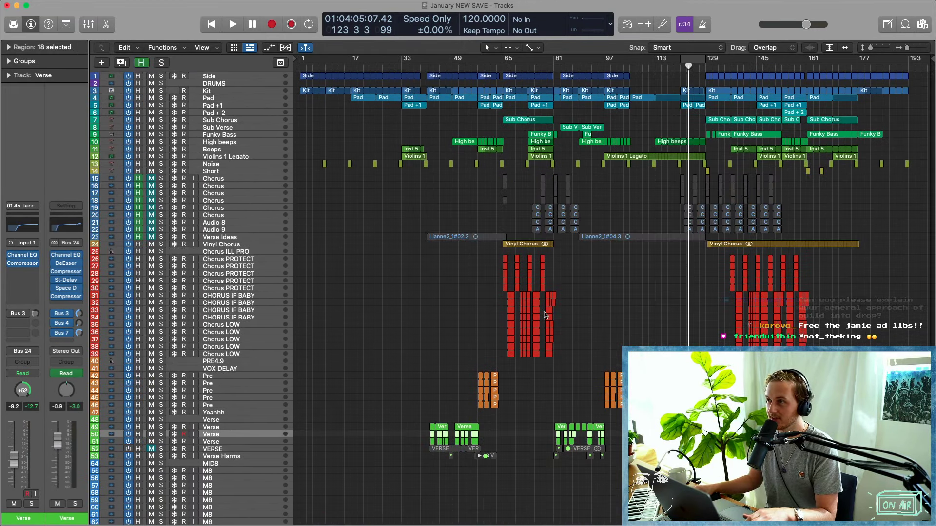
Open the Pad track's Sampler to examine the Lianne deep chord patch, close it and deselect the Pad regions.
click(222, 98)
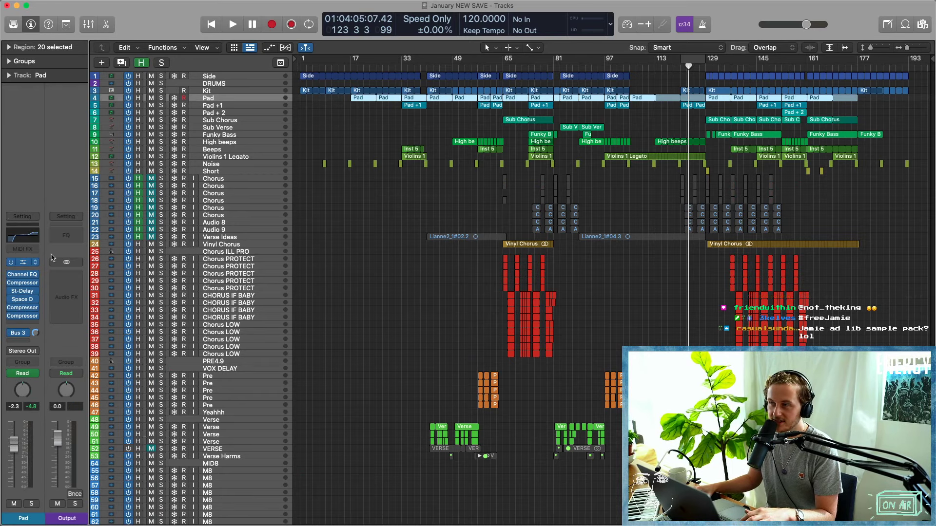
key(v)
drag(390, 98, 407, 97)
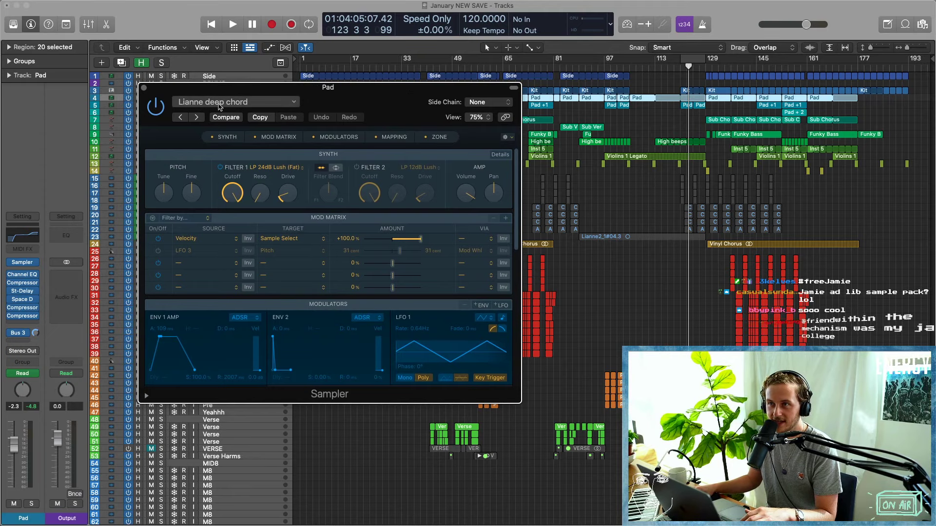
click(143, 88)
click(368, 201)
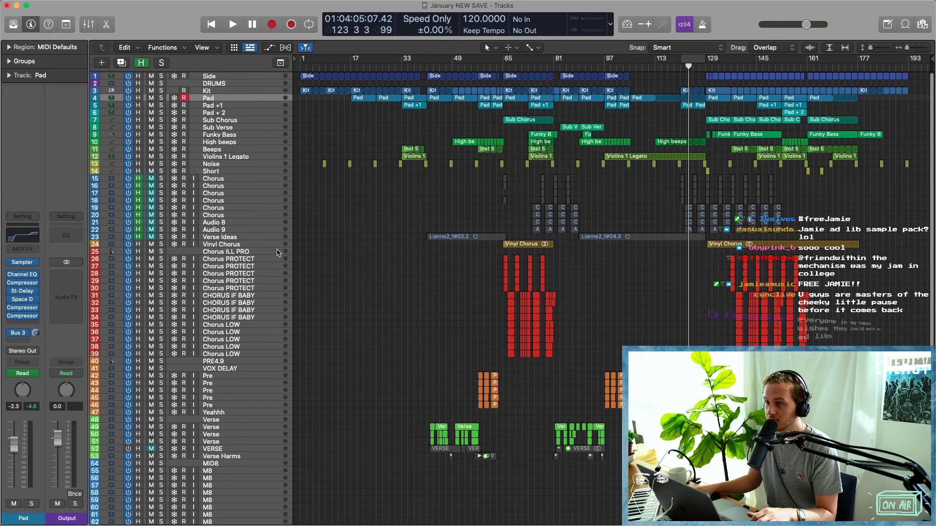
Unhide and unmute the Verse Ideas track, and conceal the remaining hidden tracks again.
click(266, 238)
scroll(445, 316, up, 5)
scroll(445, 316, up, 5)
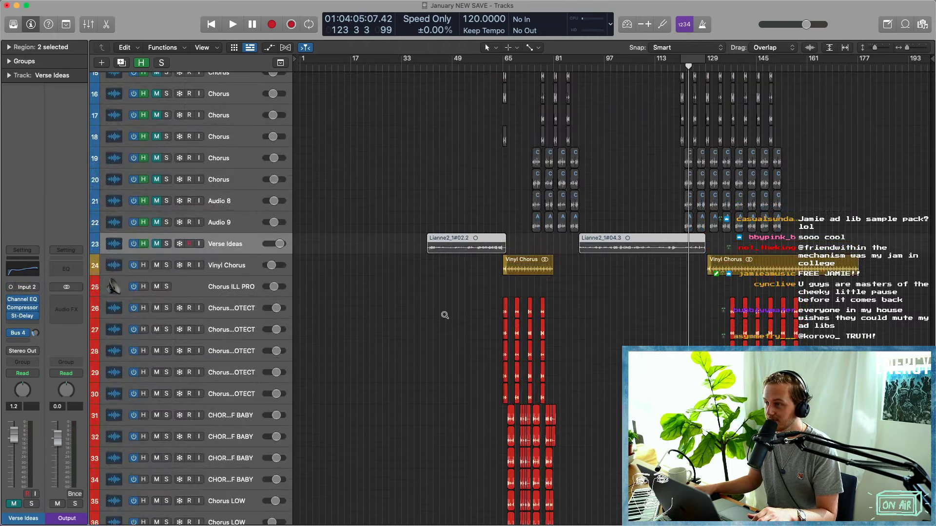
scroll(445, 315, left, 5)
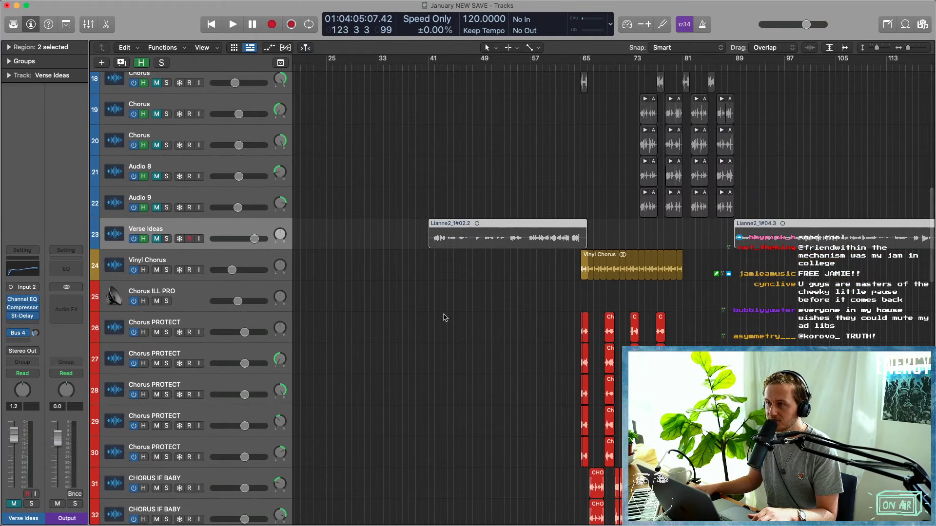
click(146, 239)
click(157, 240)
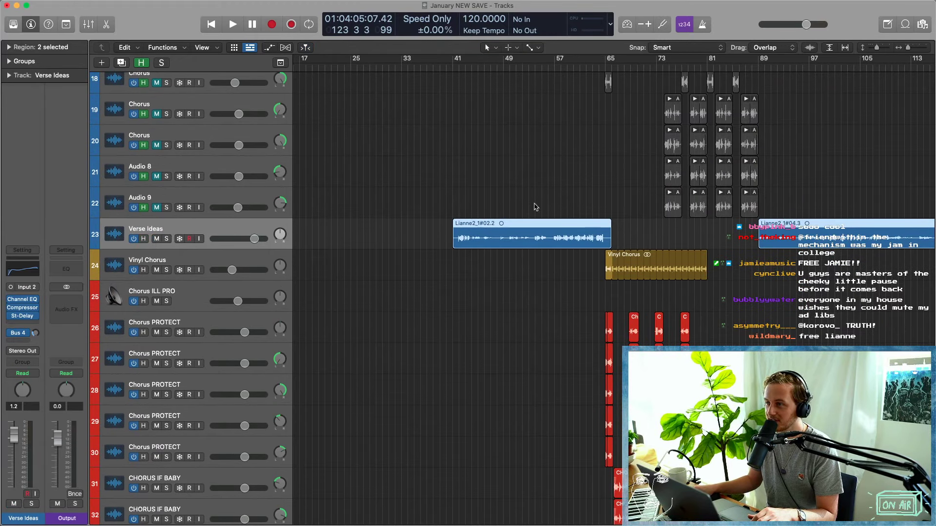
click(141, 63)
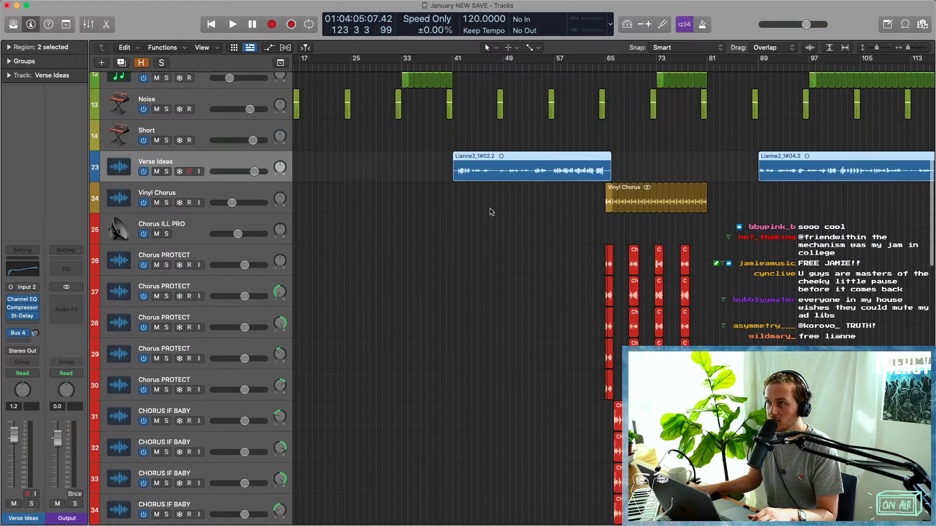
Play the Verse Ideas track soloed from bar 41, set its volume to -3.0 dB and stop.
click(453, 71)
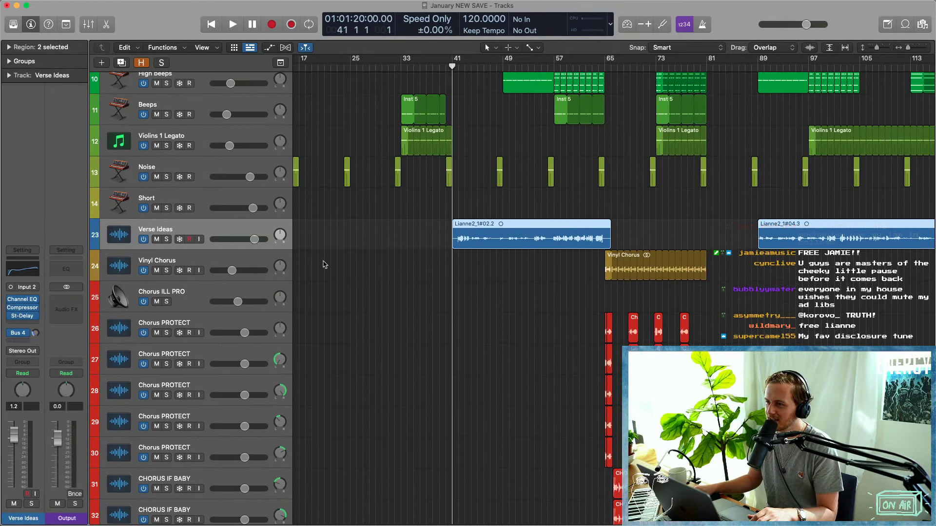
click(166, 240)
key(space)
drag(254, 239, 245, 240)
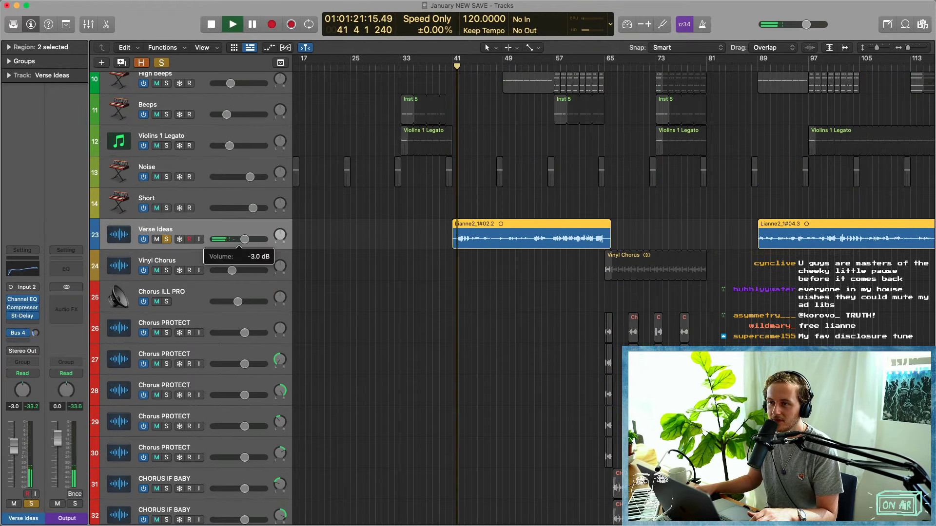
key(space)
Set a cycle range from bar 41 to bar 65 over the first Verse Ideas region and deselect the regions.
scroll(416, 294, up, 2)
scroll(419, 293, down, 3)
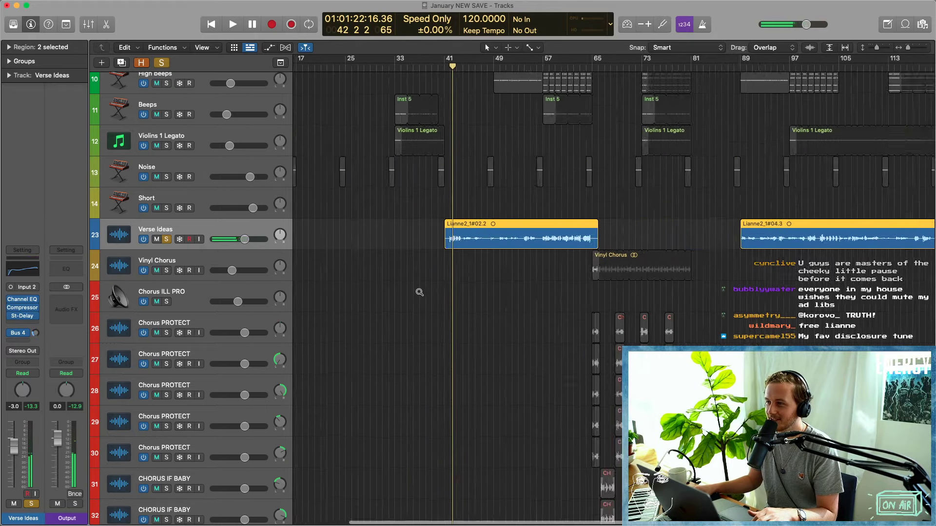
scroll(419, 292, down, 4)
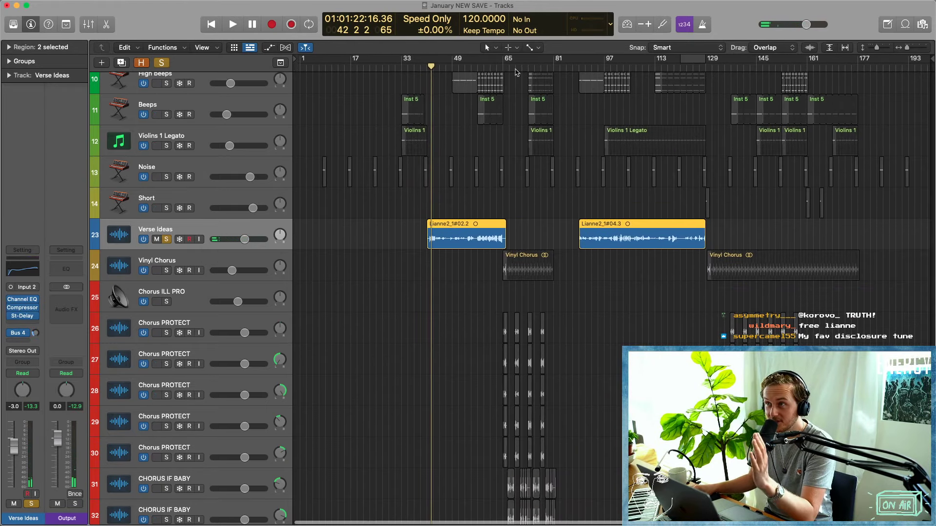
drag(432, 63, 507, 76)
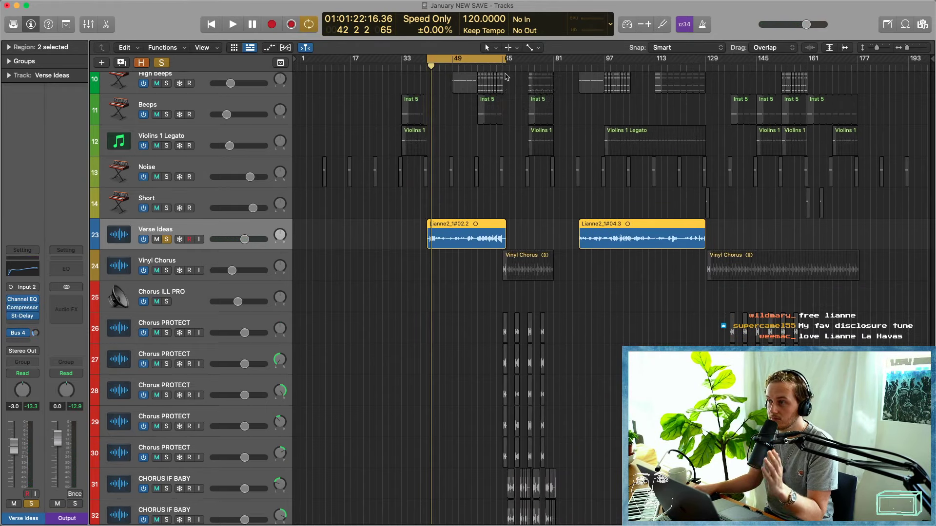
click(383, 326)
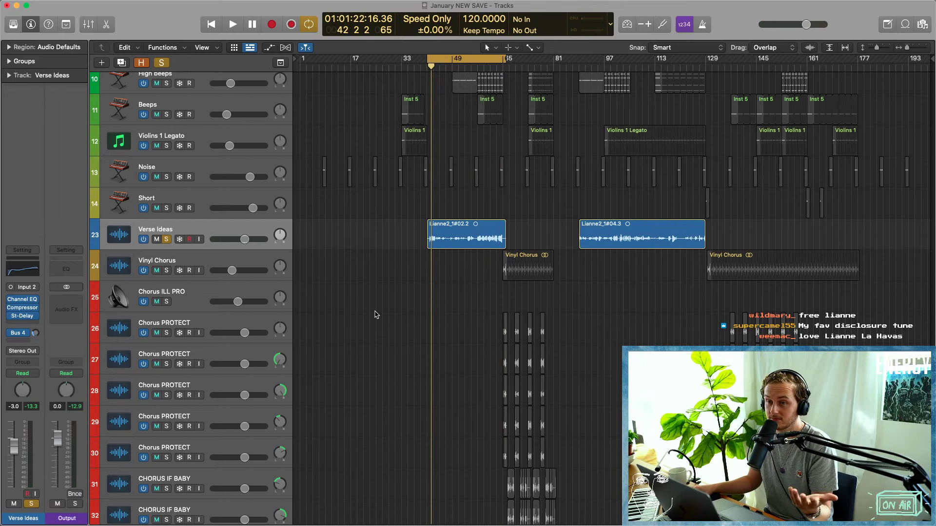
Clear the Verse Ideas solo and play it briefly with the full mix from bar 41.
click(168, 242)
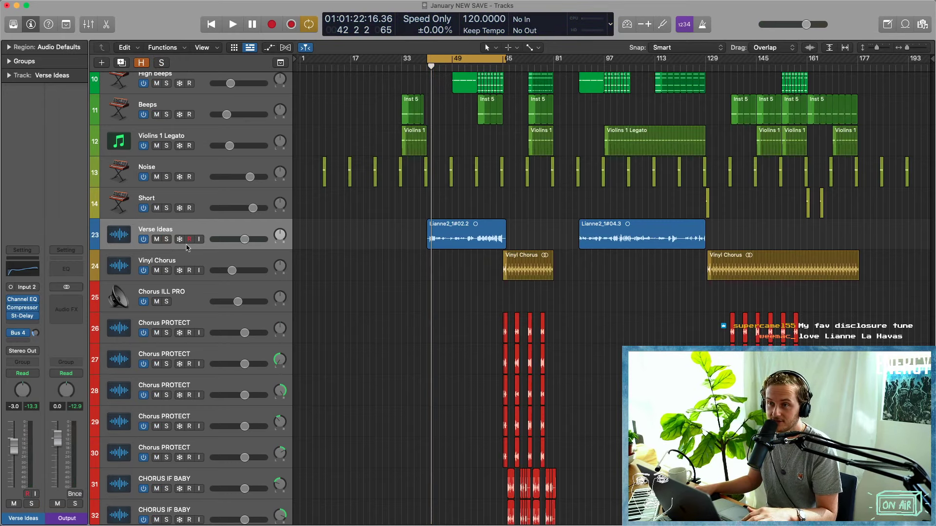
key(space)
scroll(460, 272, down, 3)
scroll(235, 313, down, 15)
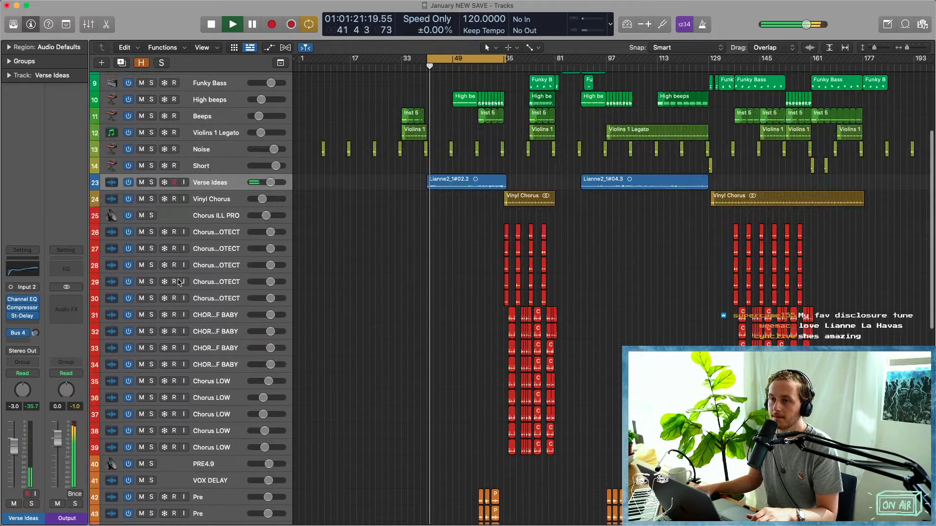
key(space)
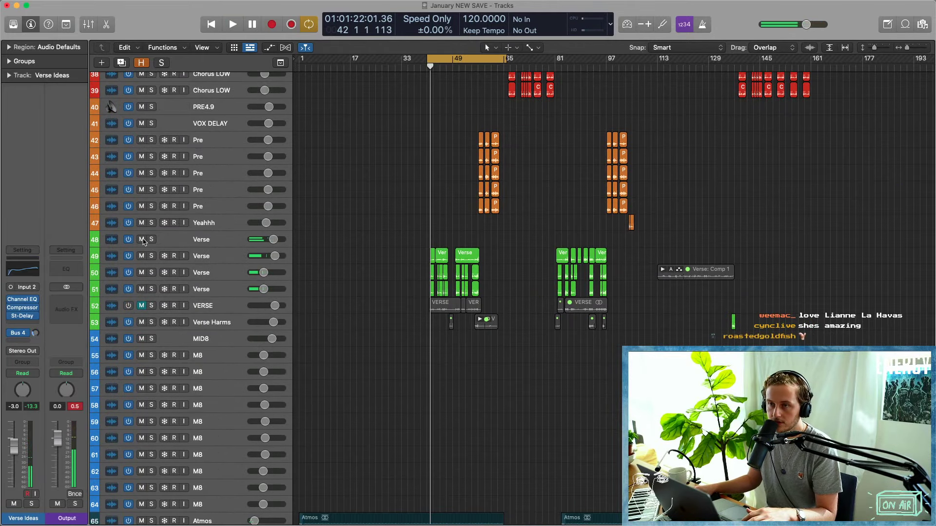
Mute Verse tracks 48 to 51 and restart playback of the cycle from bar 41.
drag(141, 239, 142, 276)
key(space)
scroll(374, 340, down, 5)
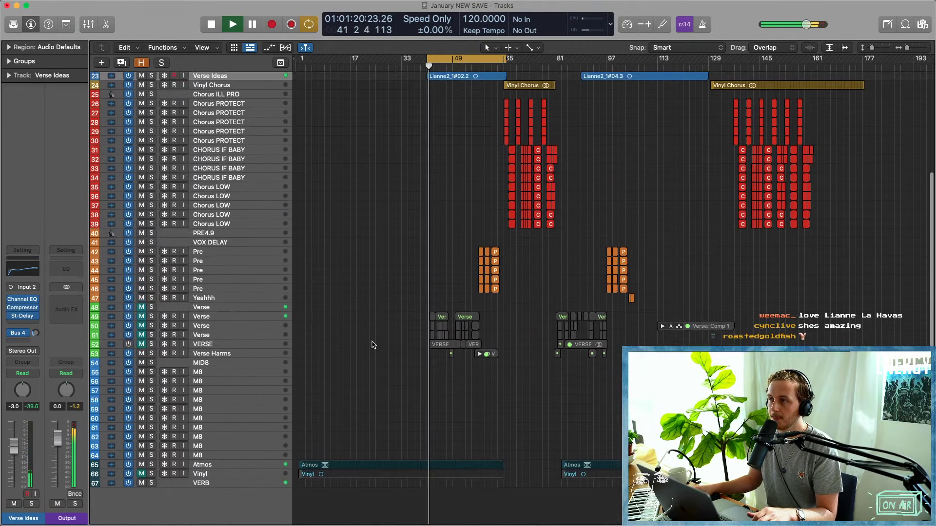
Raise the Verse Ideas volume to 4.3 dB during playback and adjust its Bus 4 send level.
drag(22, 447, 22, 440)
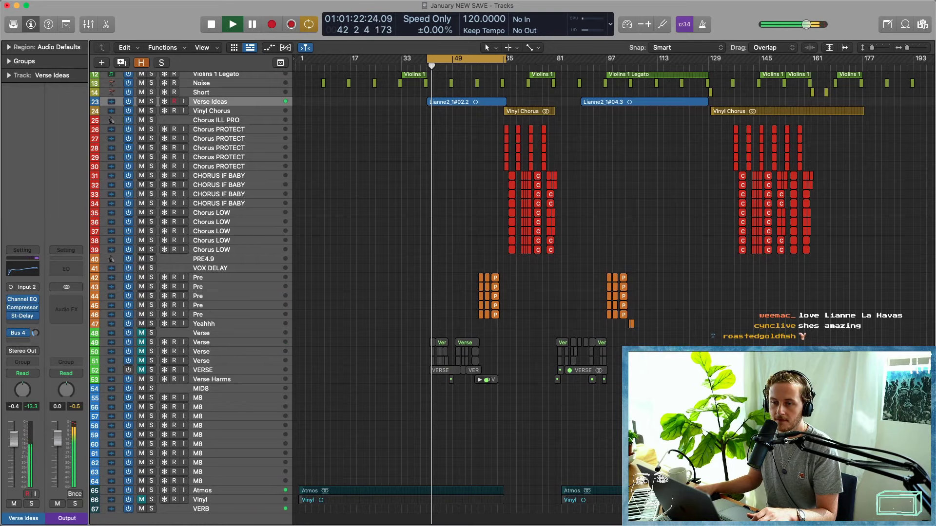
scroll(417, 301, up, 4)
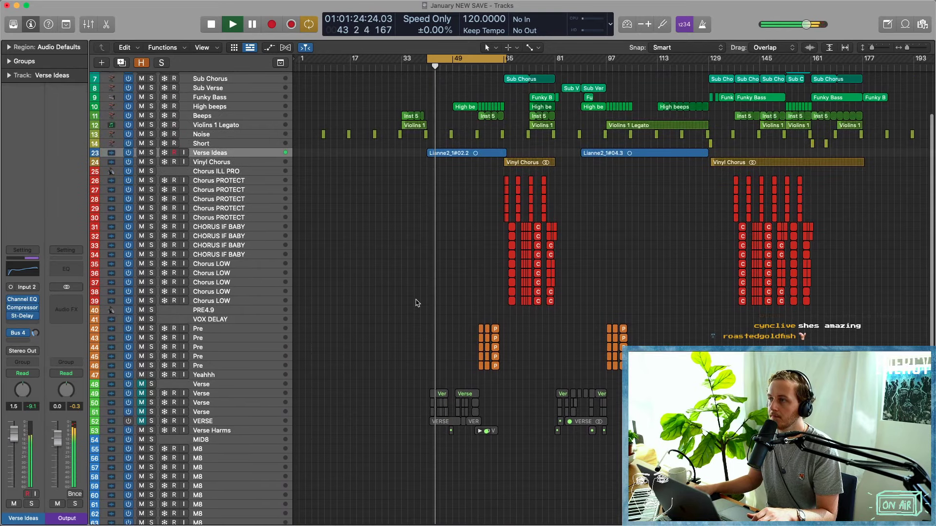
scroll(416, 300, up, 5)
scroll(416, 300, up, 4)
scroll(416, 300, up, 3)
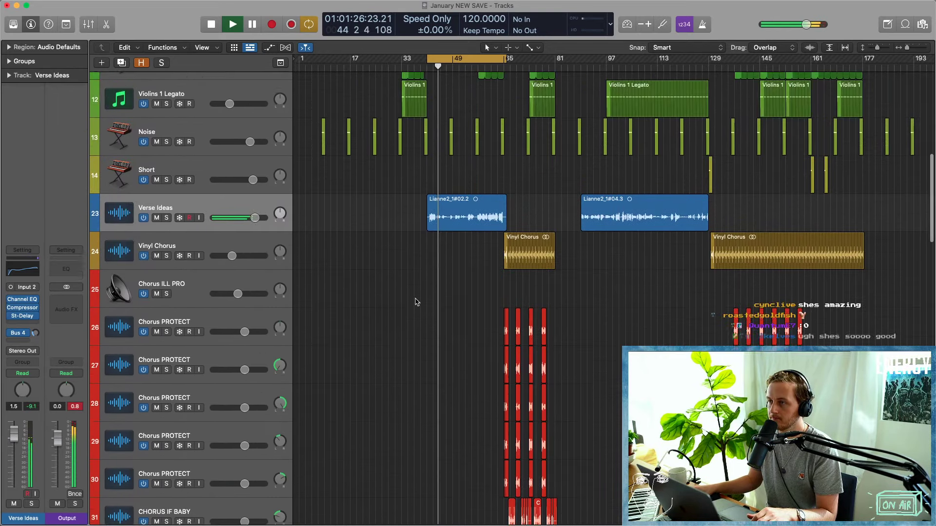
scroll(417, 297, right, 5)
drag(255, 237, 261, 237)
click(36, 335)
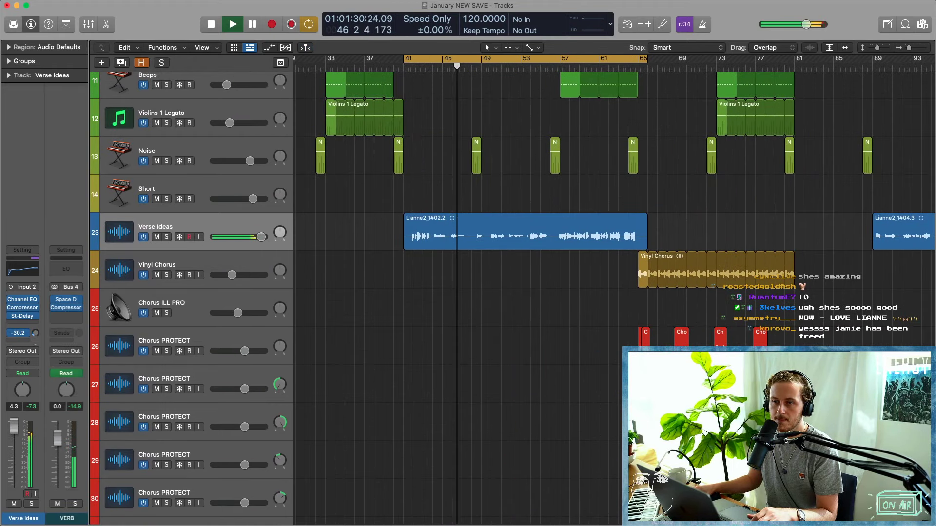
Set the left and right output mix of the Verse Ideas Stereo Delay to 11% and close the plug-in.
click(26, 317)
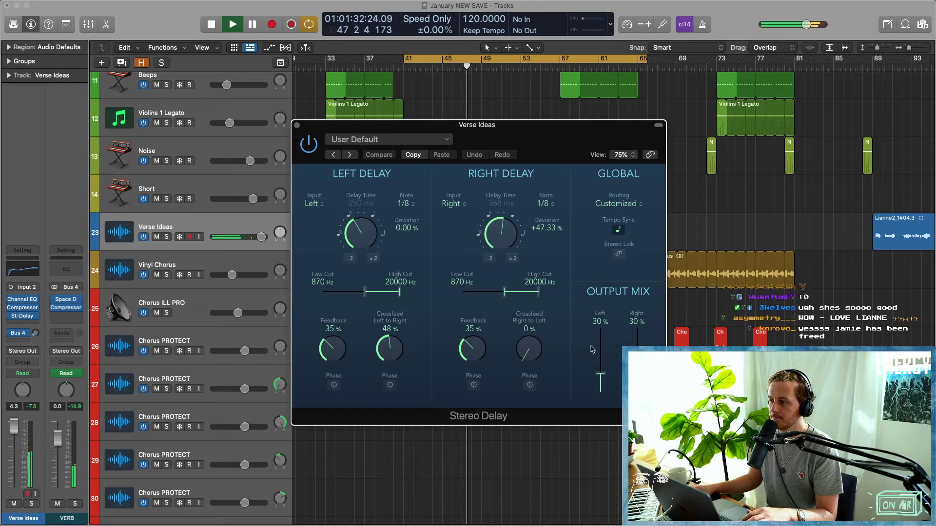
drag(600, 373, 601, 388)
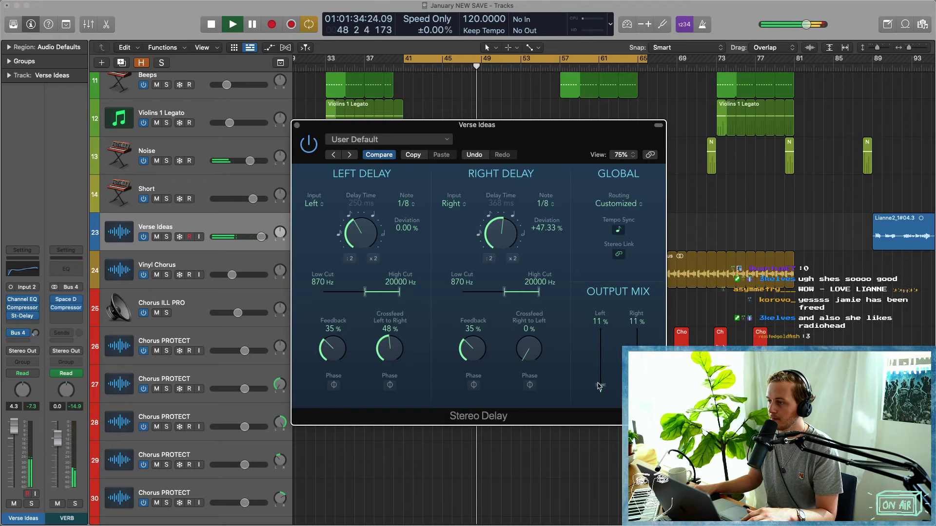
click(297, 125)
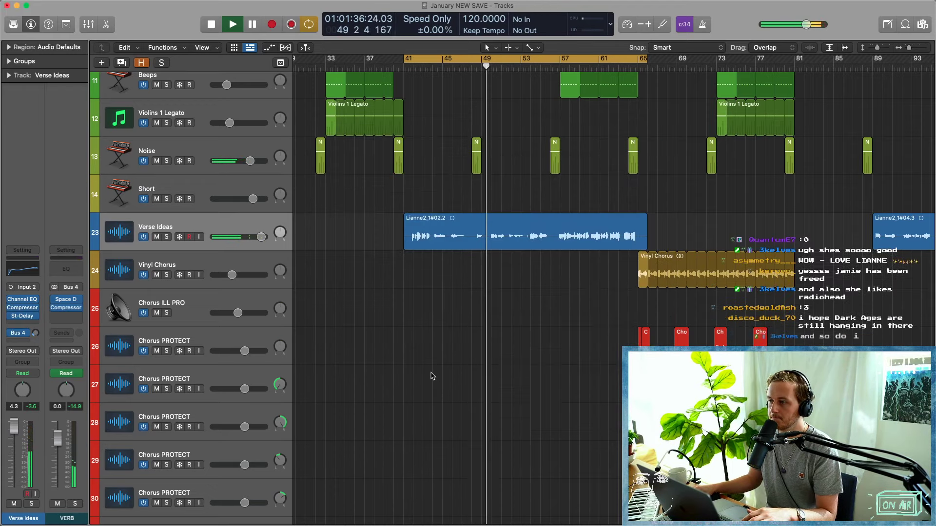
Listen to the Verse Ideas vocal in the mix up to bar 53 and stop playback.
key(super+Left)
key(super+Left)
scroll(434, 376, right, 2)
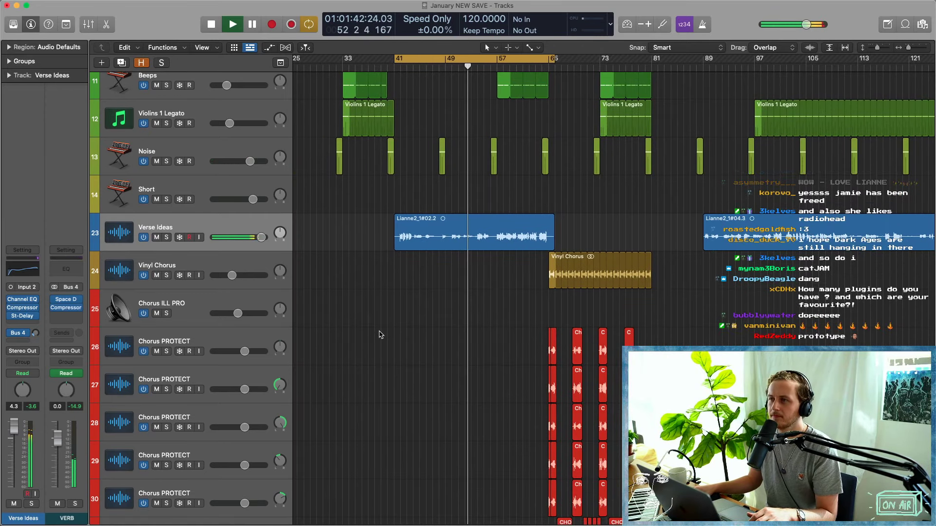
key(space)
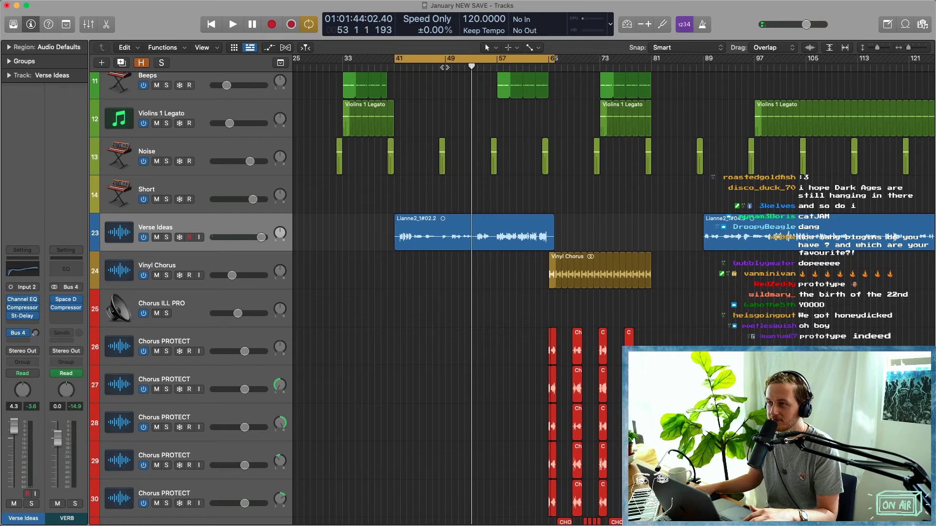
Cut the Lianne2_1#02.2 region on Verse Ideas into seven pieces, with cuts between about bars 46 and 56.
scroll(459, 292, down, 3)
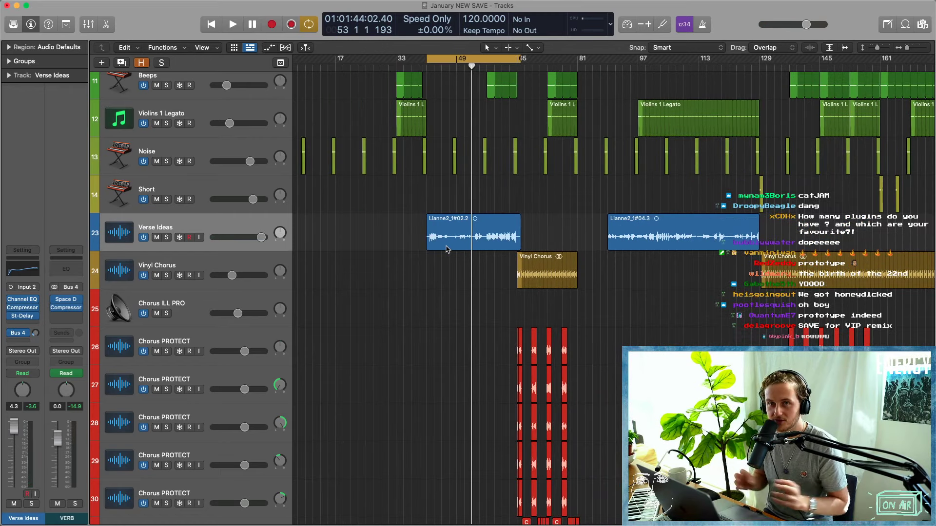
scroll(447, 249, up, 3)
drag(385, 229, 505, 237)
click(404, 234)
click(451, 236)
click(503, 237)
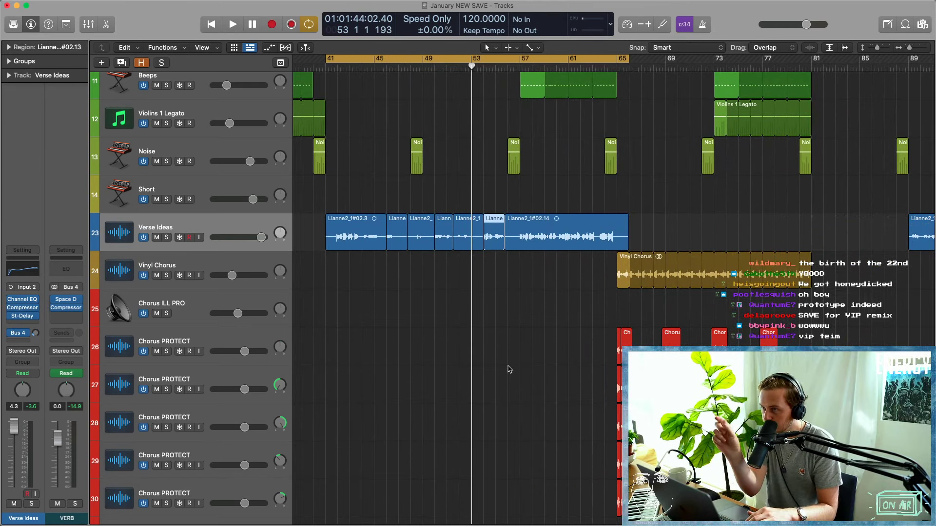
Undo the cuts in the Lianne2_1#02.2 region on Verse Ideas to restore a single region.
key(super+z)
key(super+z)
key(super+z)
click(515, 367)
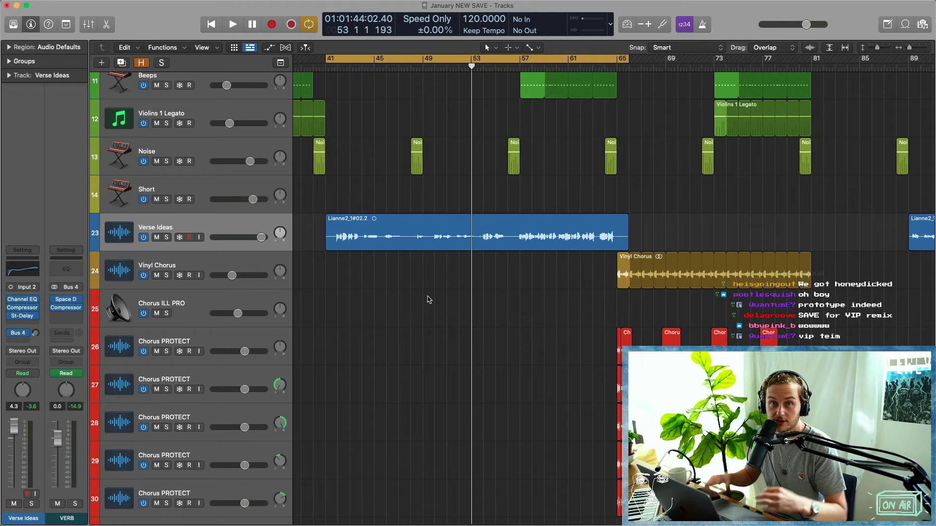
Listen to the Verse Ideas vocal from about bar 53 and stop playback in bar 55.
key(space)
click(481, 68)
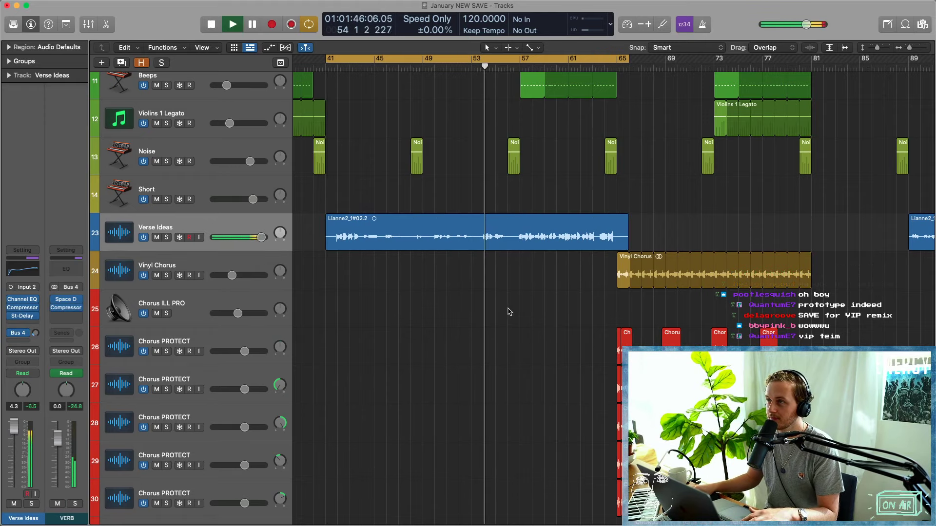
scroll(559, 327, left, 2)
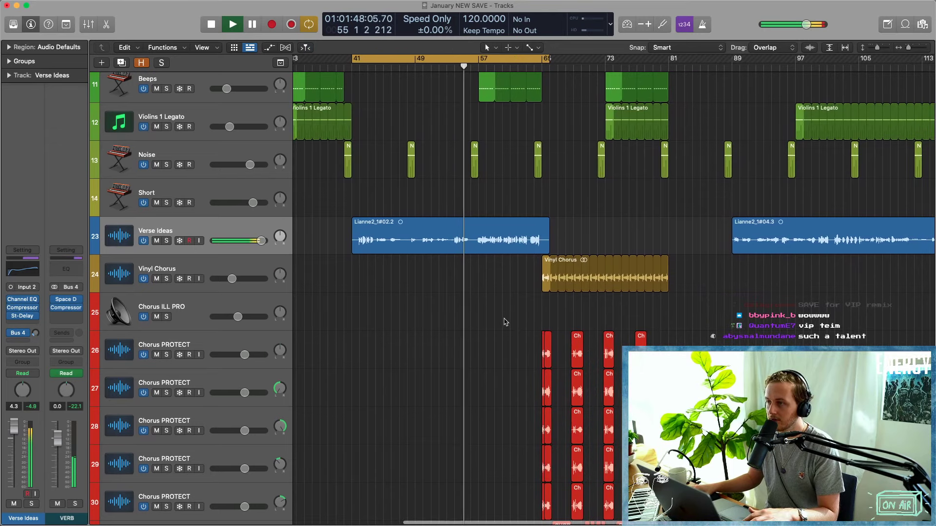
key(space)
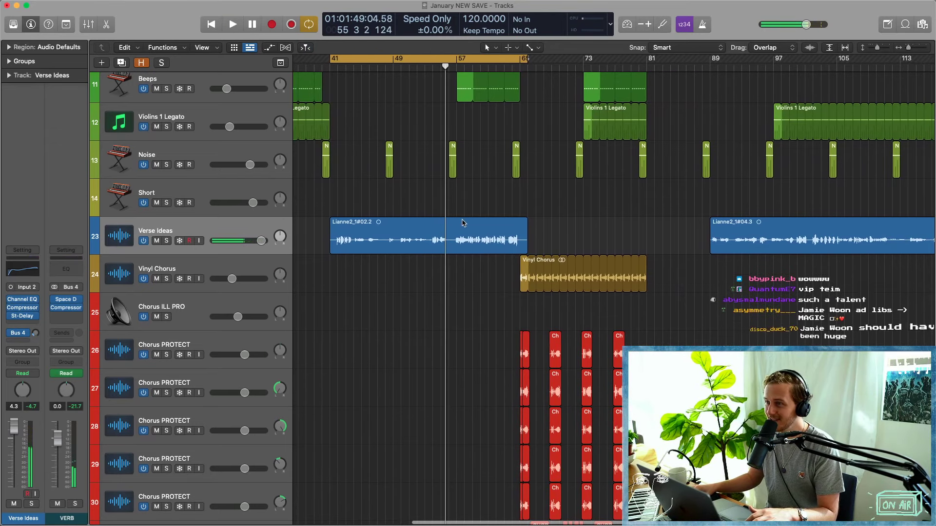
Restart playback from about bar 56 to hear the second half of the first Verse Ideas region.
drag(446, 67, 448, 66)
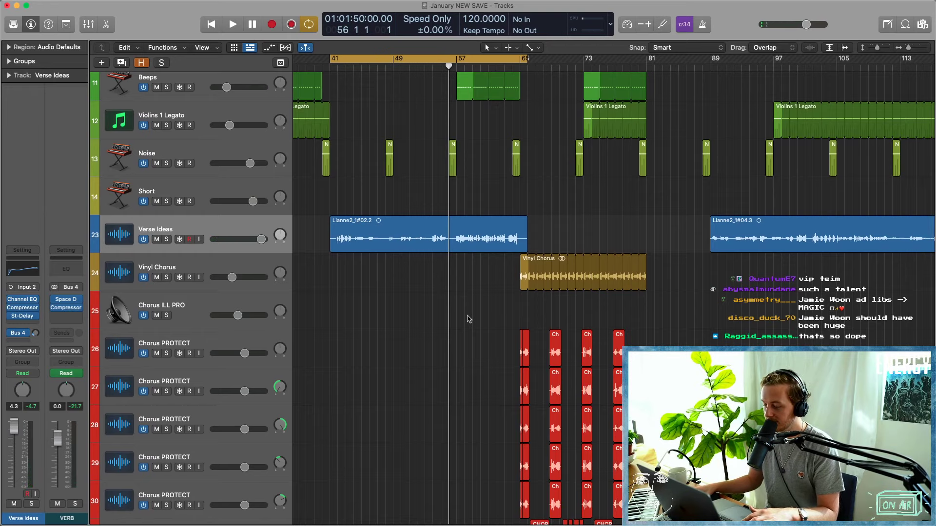
key(space)
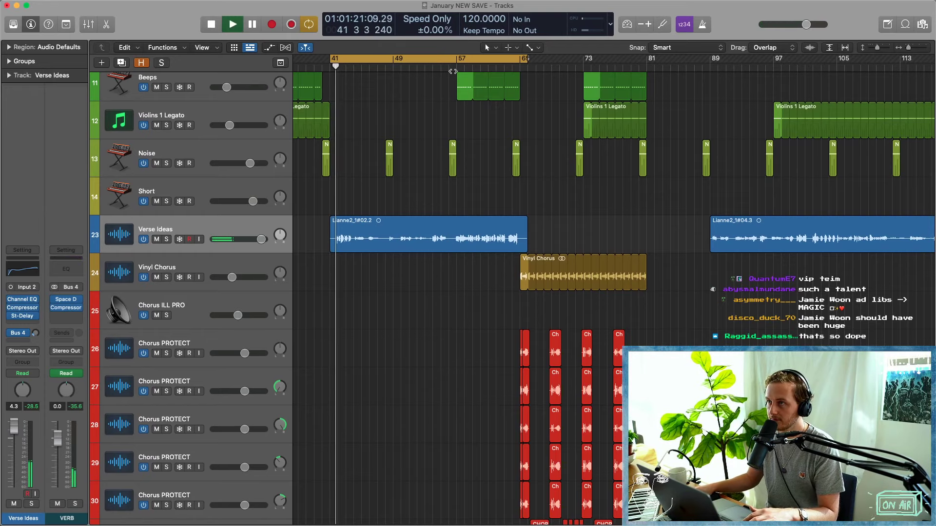
click(450, 68)
key(super+Left)
key(super+Left)
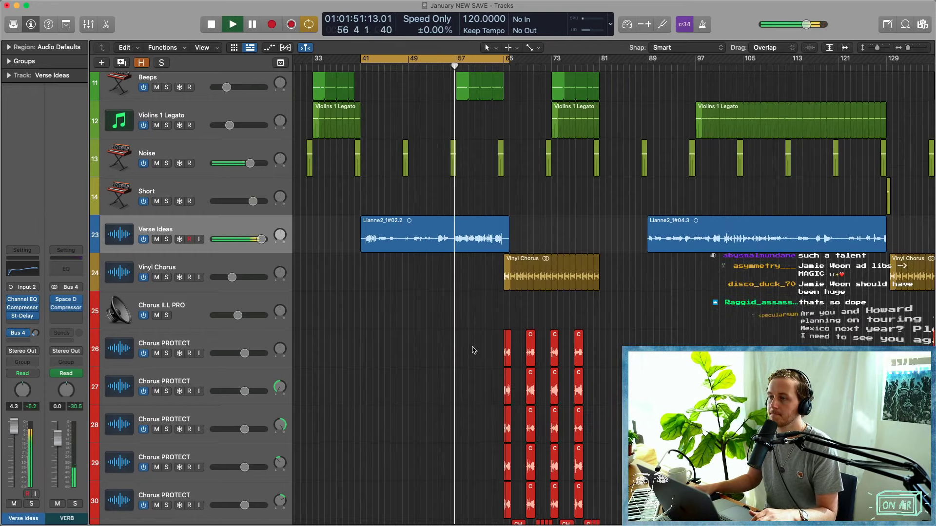
Mute the Pre, Yeahhh, Verse and Chorus vocal tracks while playback continues.
scroll(258, 241, down, 15)
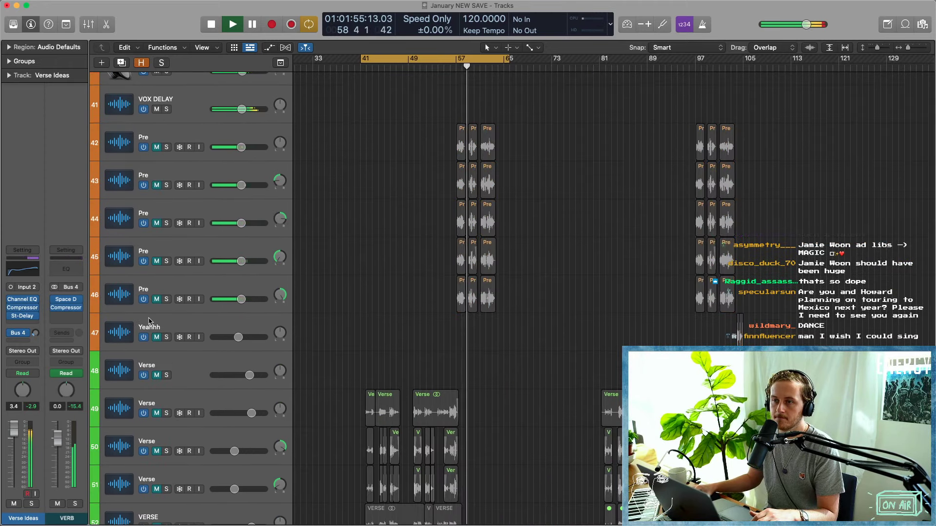
scroll(373, 340, down, 5)
scroll(373, 340, up, 15)
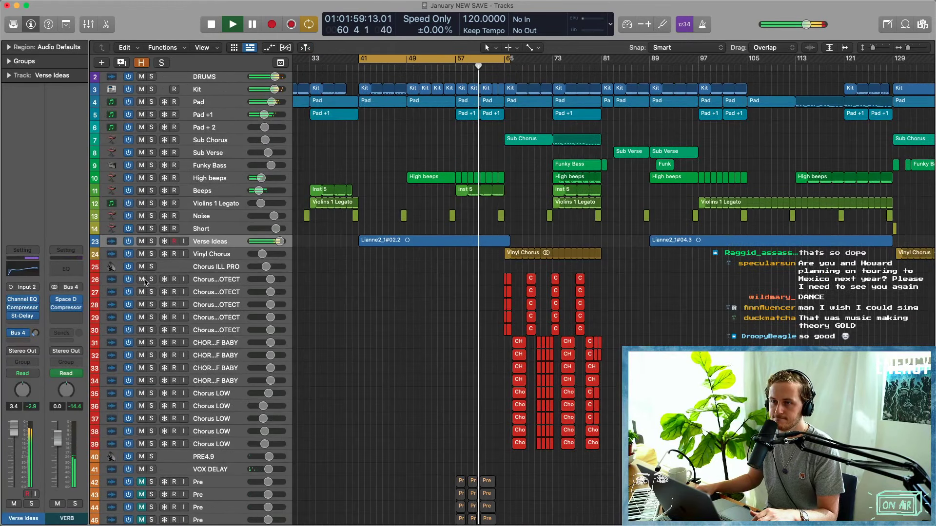
drag(141, 280, 142, 444)
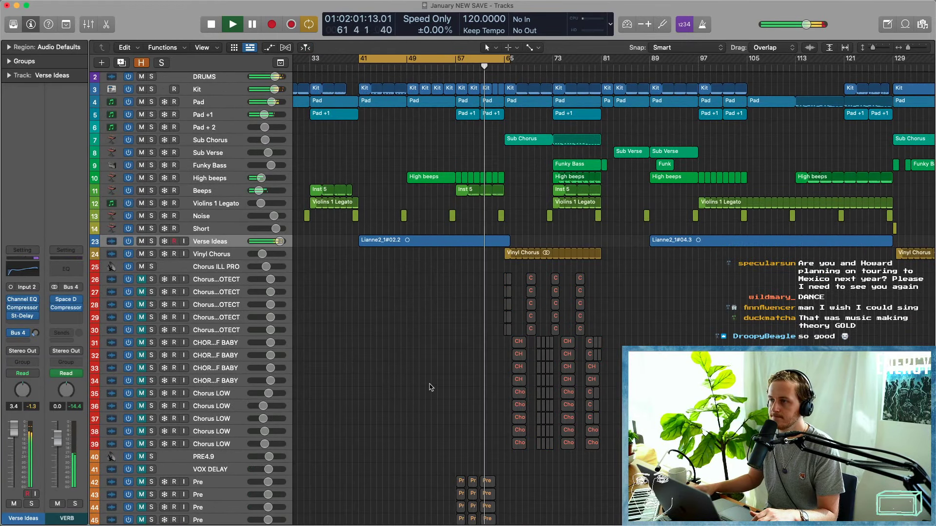
Follow the end of the first Verse Ideas region close up during playback until about bar 65.
drag(445, 231, 524, 282)
scroll(529, 329, right, 4)
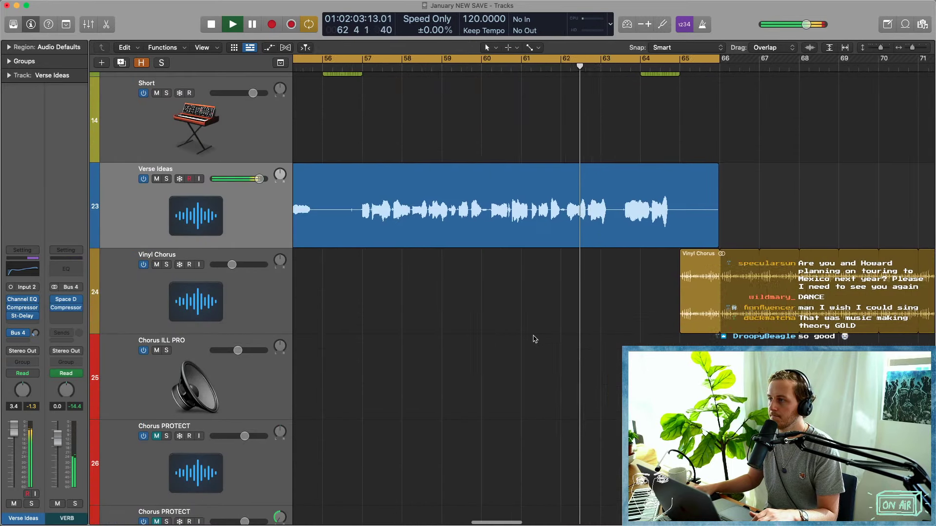
scroll(533, 336, left, 5)
scroll(534, 337, right, 2)
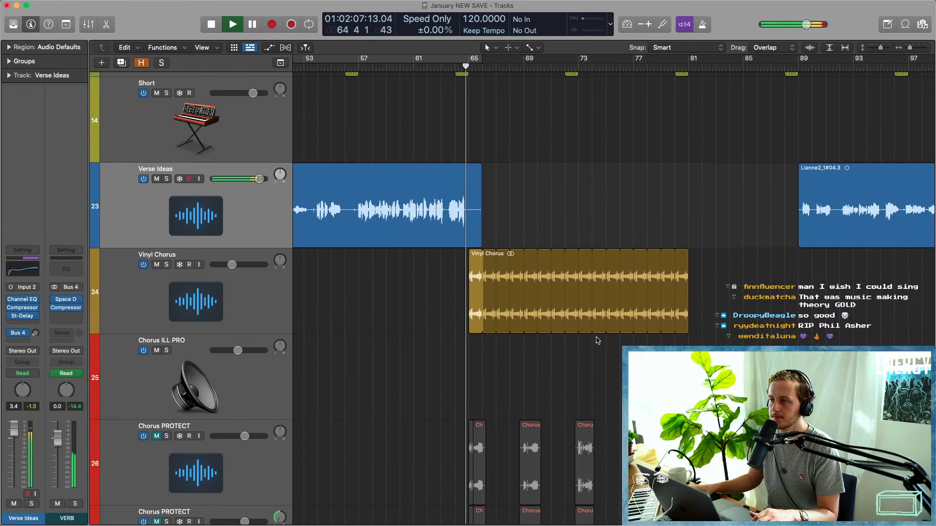
Move playback to bar 89 and listen to the start of the second Verse Ideas region.
scroll(598, 341, right, 10)
click(577, 65)
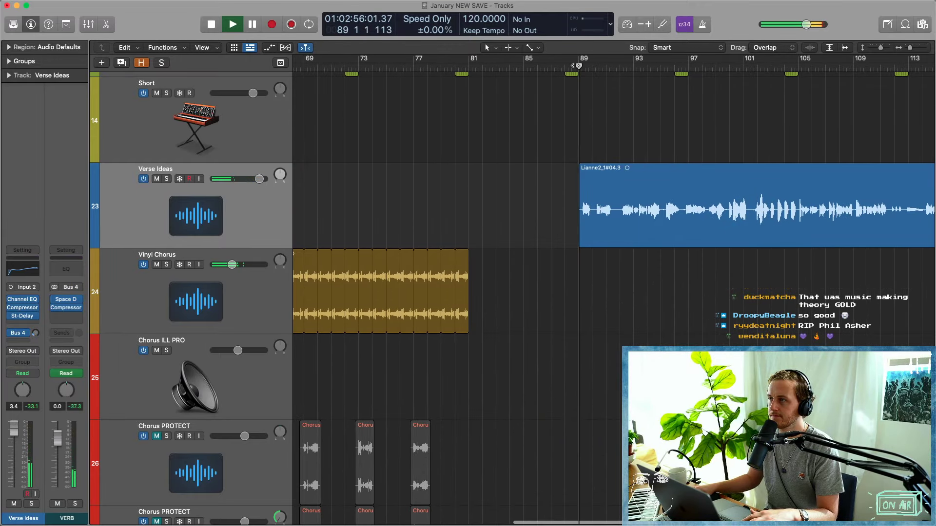
scroll(560, 309, right, 9)
scroll(560, 308, down, 5)
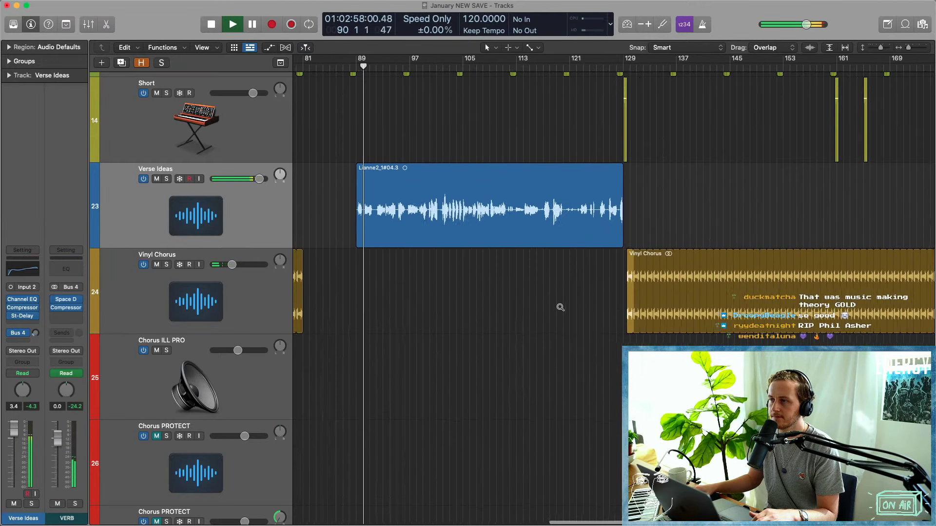
scroll(488, 292, left, 10)
Extend the start of the Lianne2_1#04.3 region on Verse Ideas back to about bar 85.
click(501, 246)
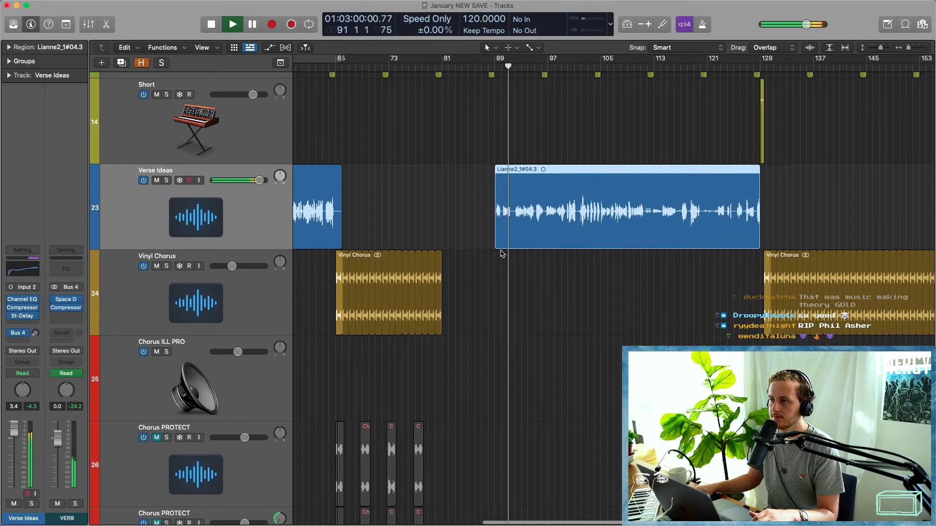
drag(501, 250, 367, 241)
click(339, 243)
Play from about bar 86 and briefly solo Verse Ideas to check the uncovered audio.
click(474, 67)
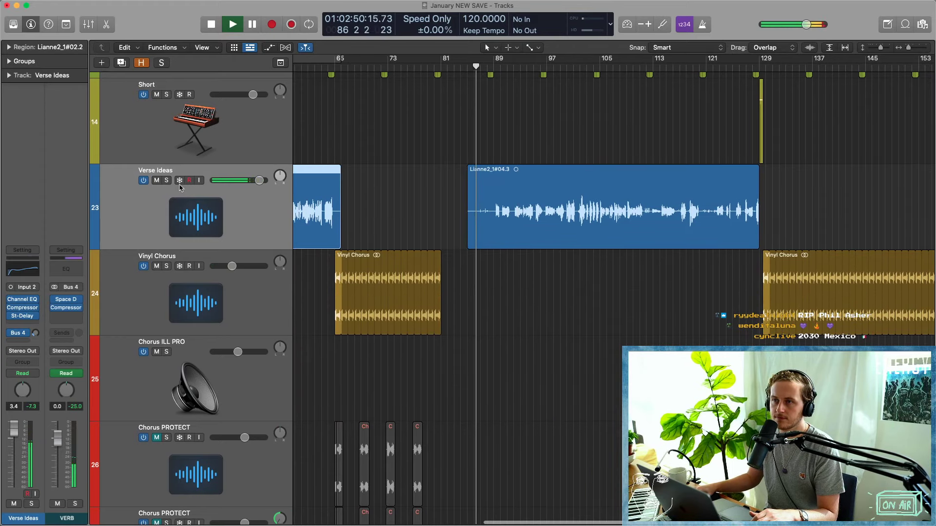
click(167, 180)
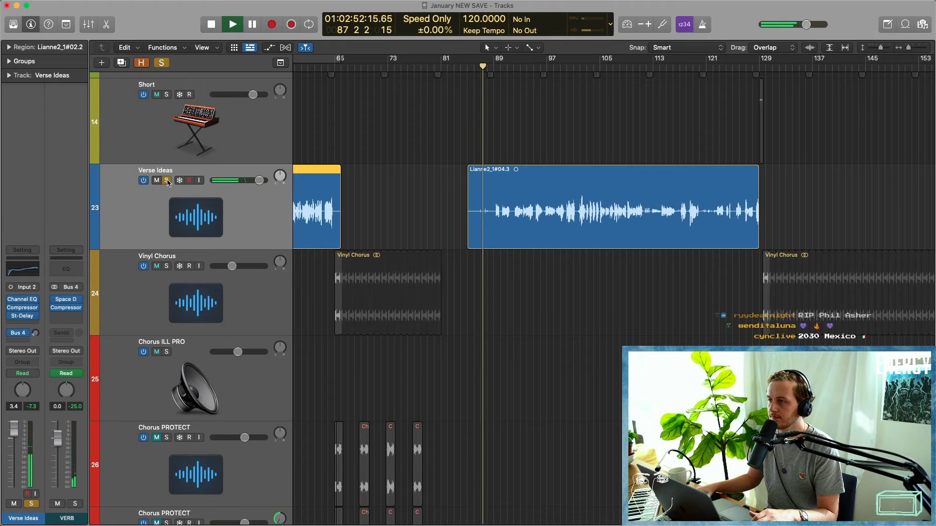
click(167, 180)
Extend the end of the Lianne2_1#04.3 region to about bar 130 and play its closing bars.
scroll(802, 284, right, 5)
click(638, 247)
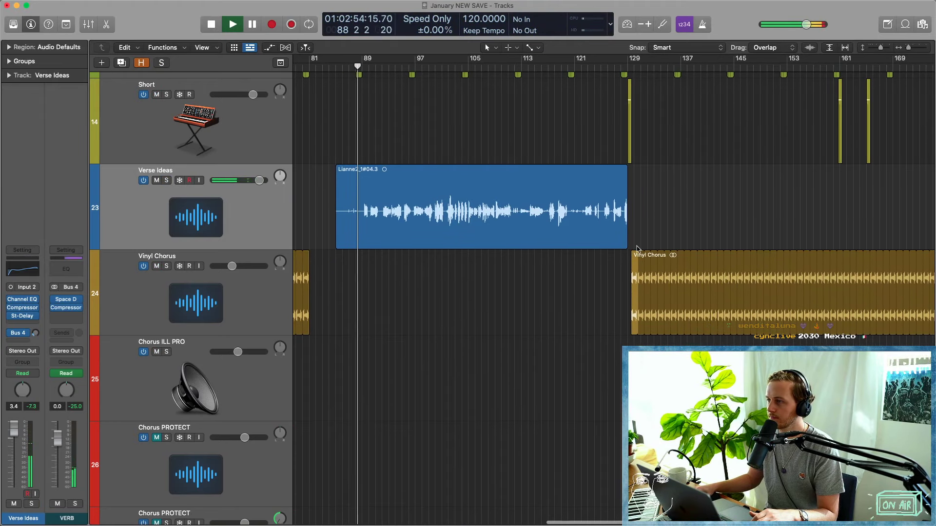
drag(623, 246, 653, 95)
key(super+z)
key(space)
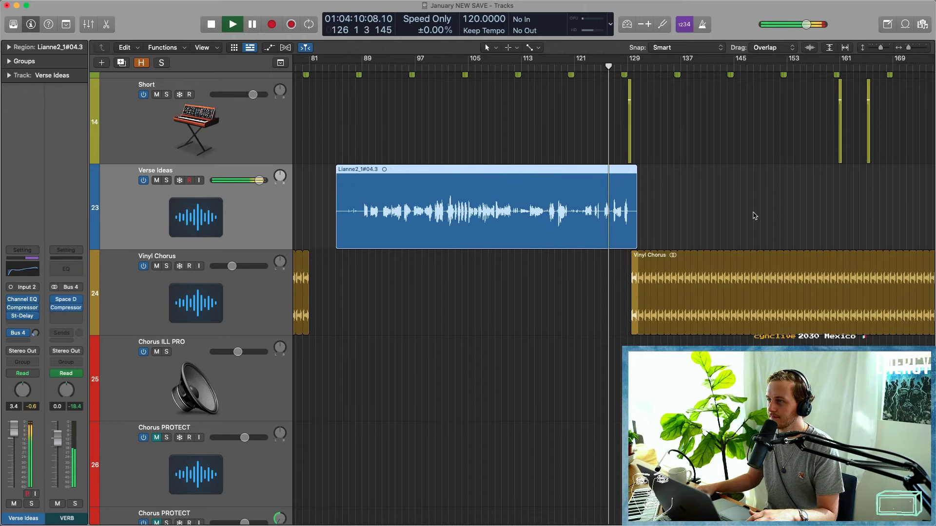
Compare Verse Ideas soloed and in the full mix around bars 128 to 129.
click(167, 181)
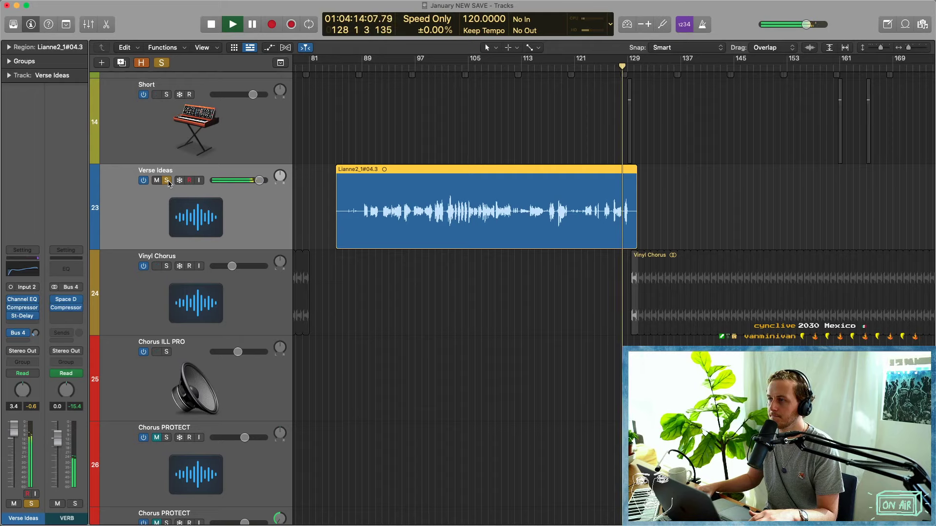
click(167, 182)
click(168, 182)
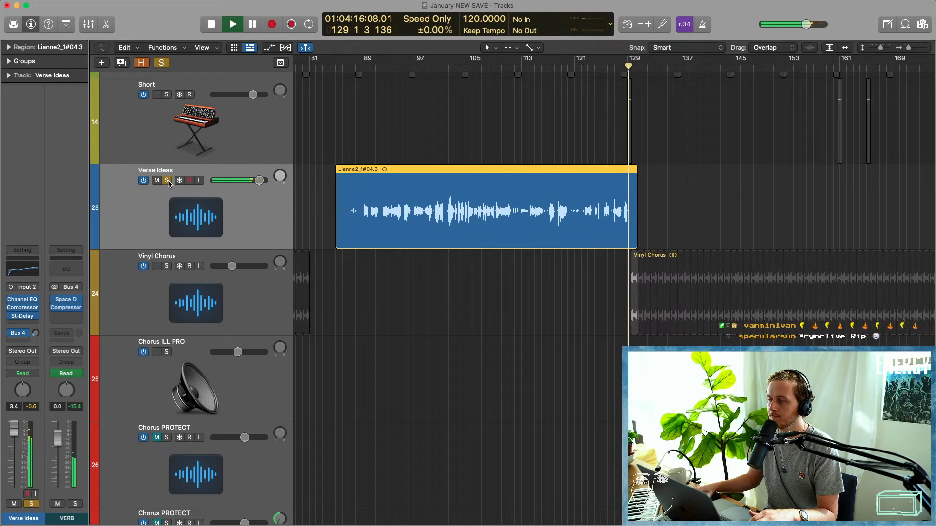
click(167, 182)
Stop playback and mute the Verse Ideas track.
key(space)
click(158, 181)
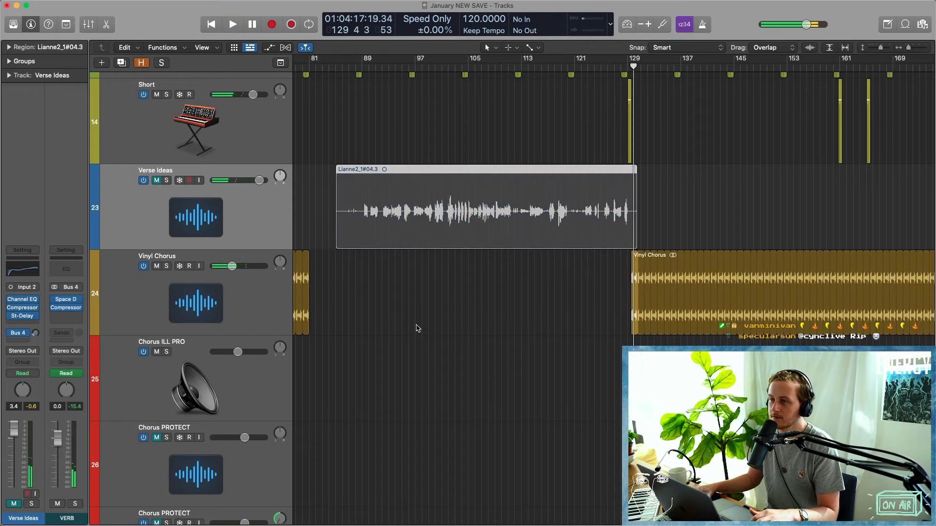
scroll(576, 280, down, 5)
scroll(579, 281, left, 5)
click(416, 278)
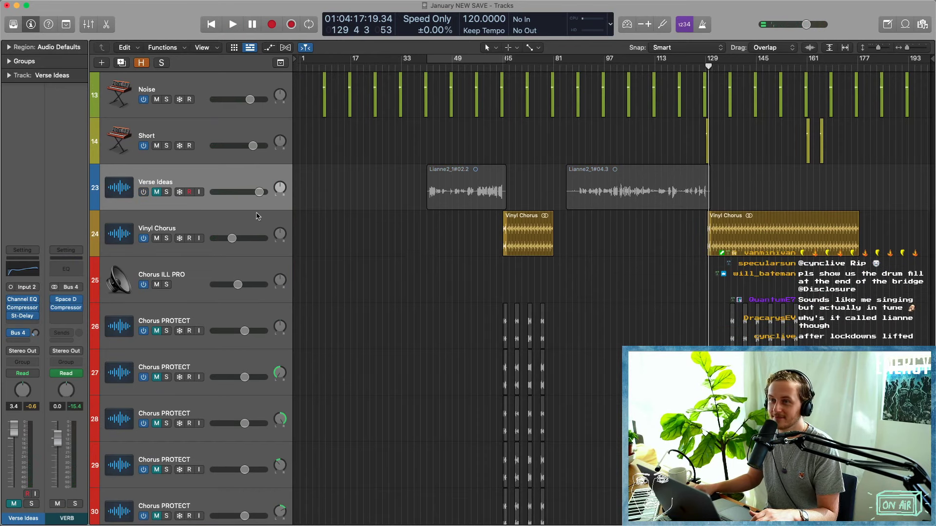
Unmute the Chorus, Pre and Verse vocal tracks along with Pad +1, High beeps and Beeps.
click(210, 181)
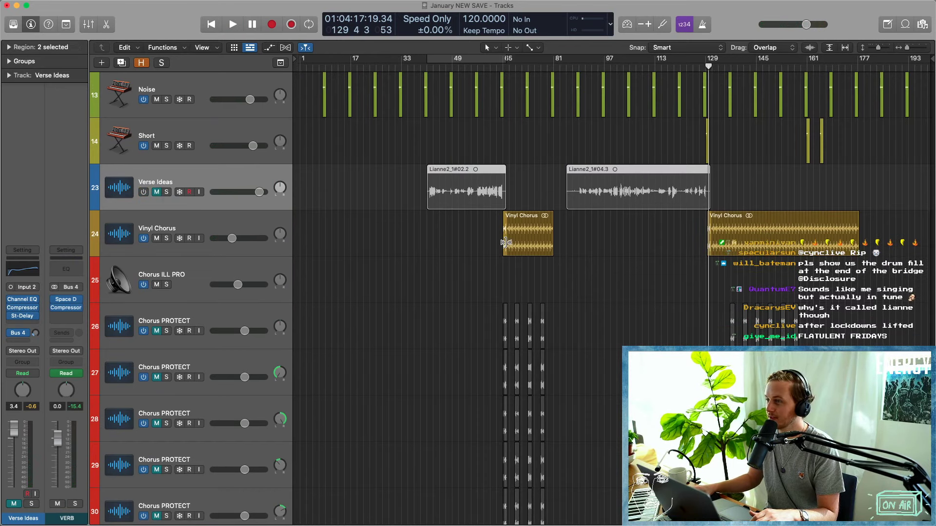
scroll(506, 243, down, 5)
click(331, 256)
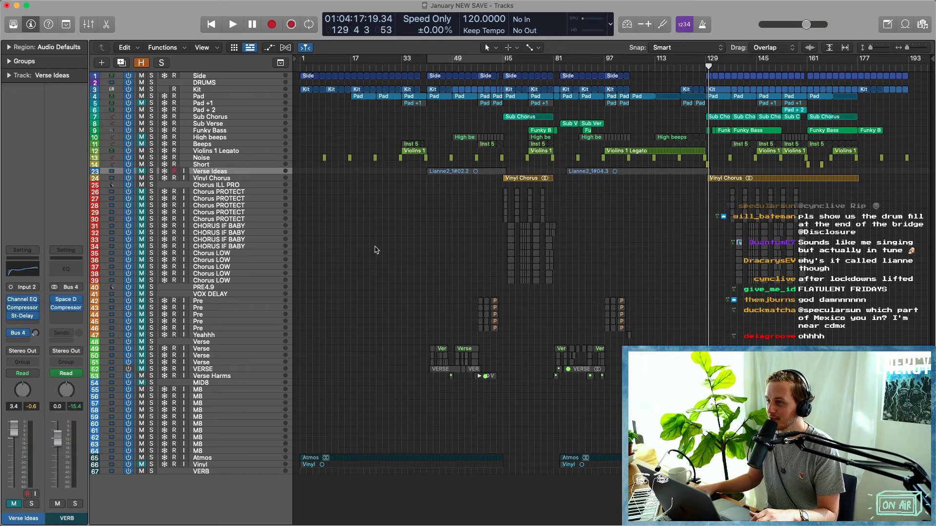
drag(143, 194, 113, 407)
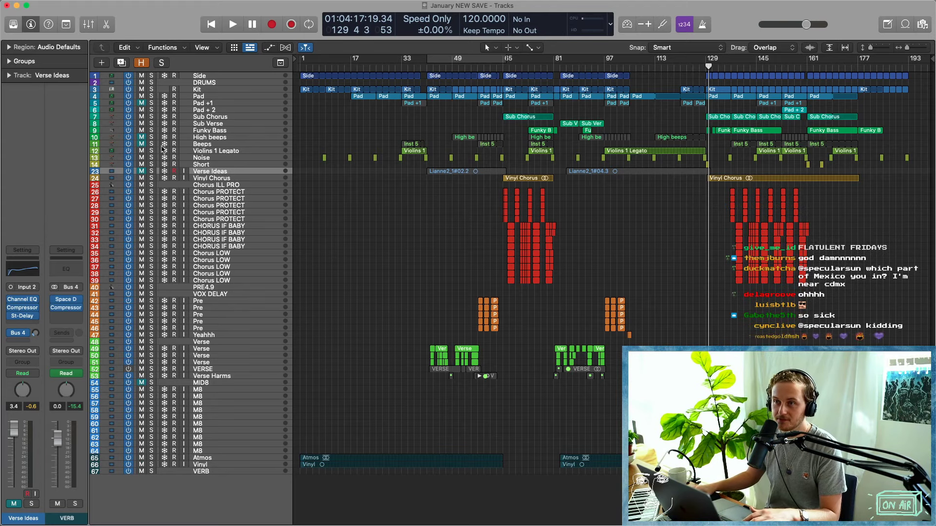
drag(141, 145, 140, 93)
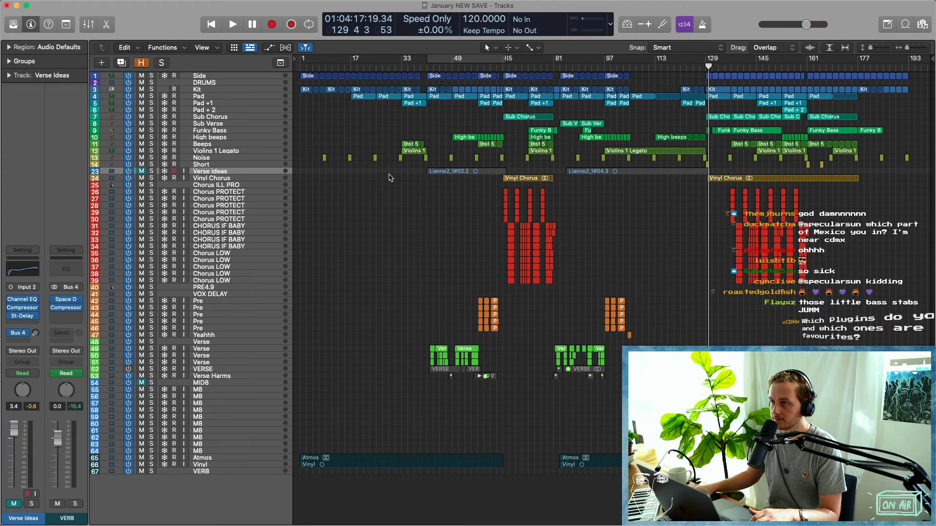
Mute the Lianne2_1#02.2 and Lianne2_1#04.3 regions on the Verse Ideas track.
drag(390, 172, 607, 176)
key(ctrl+m)
click(435, 236)
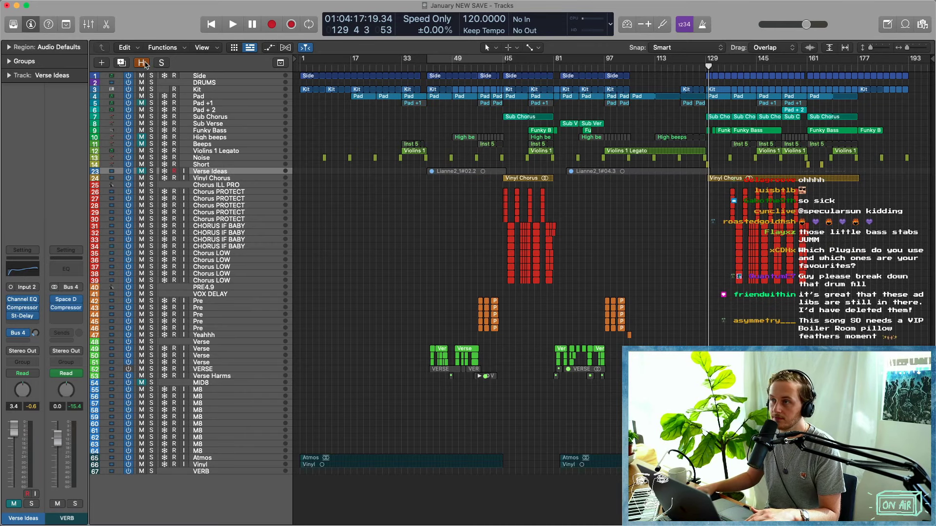
Toggle the display of hidden tracks on and off and unmute Pad +1, High beeps and Beeps again.
click(145, 64)
click(145, 65)
drag(141, 144, 142, 104)
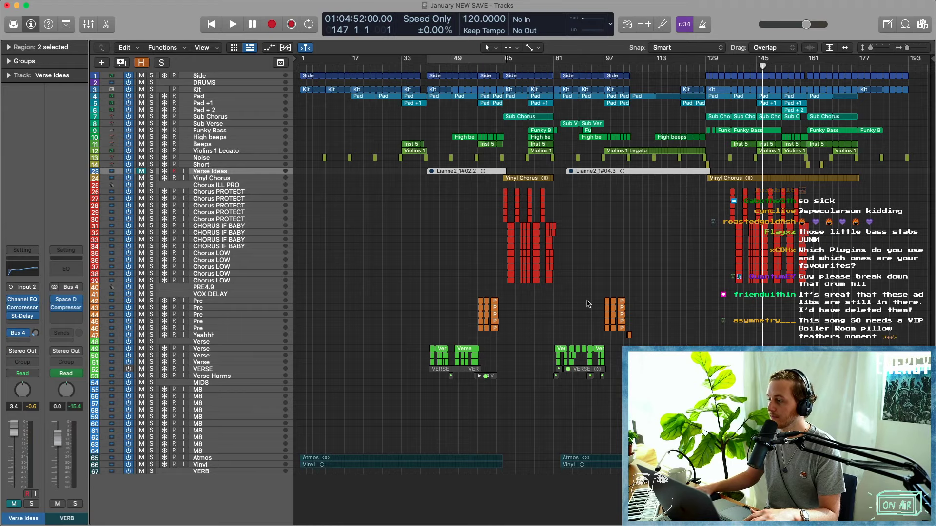
Open the Mixer in its own window instead of below the tracks.
key(x)
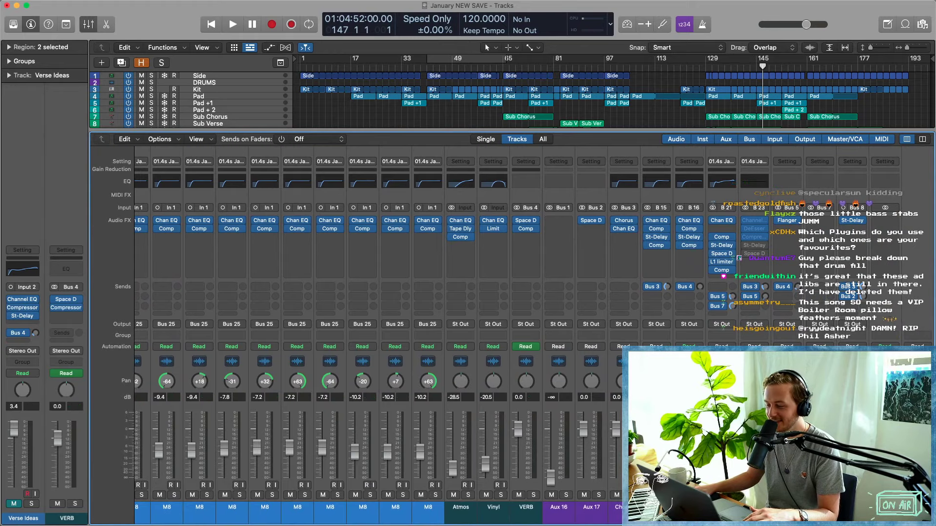
key(x)
key(super+2)
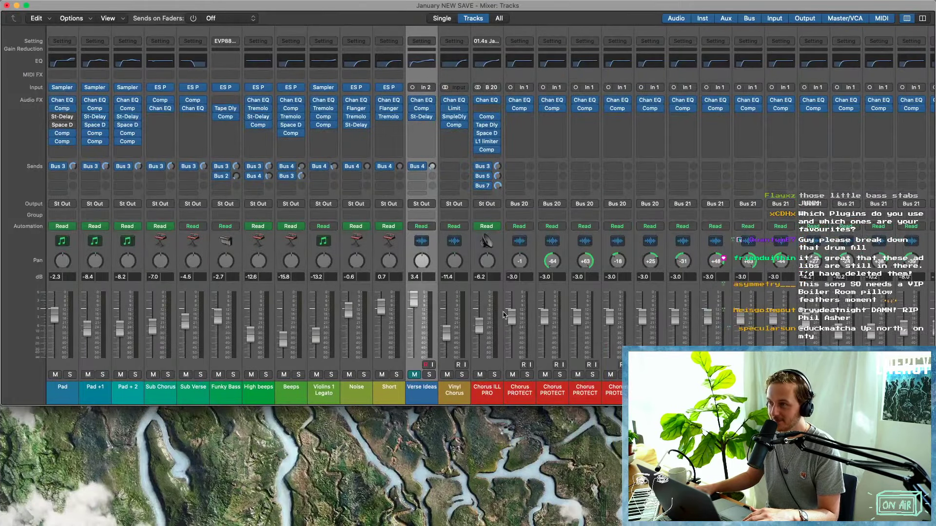
Shift the Mixer window to inspect the Output and Master channel strips, restore its position, and return to the Tracks window.
drag(753, 3, 324, 3)
click(461, 397)
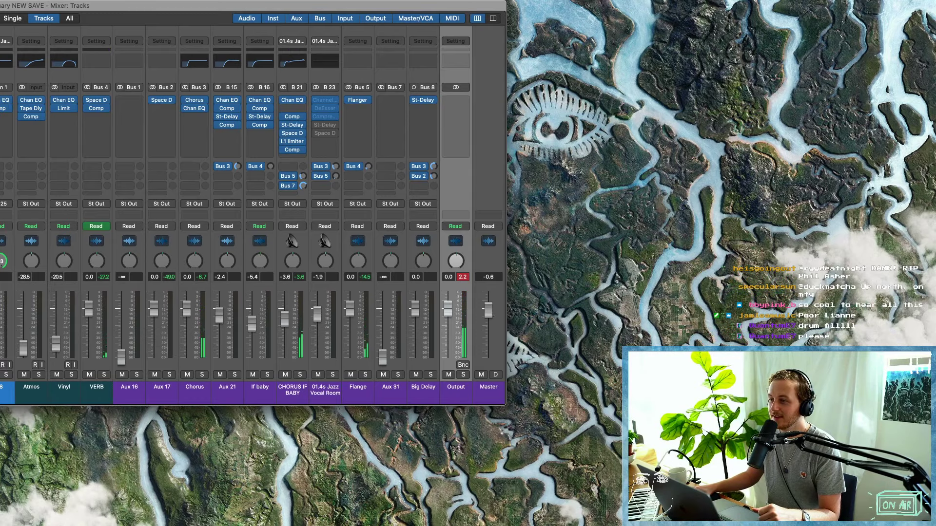
drag(429, 6, 859, 4)
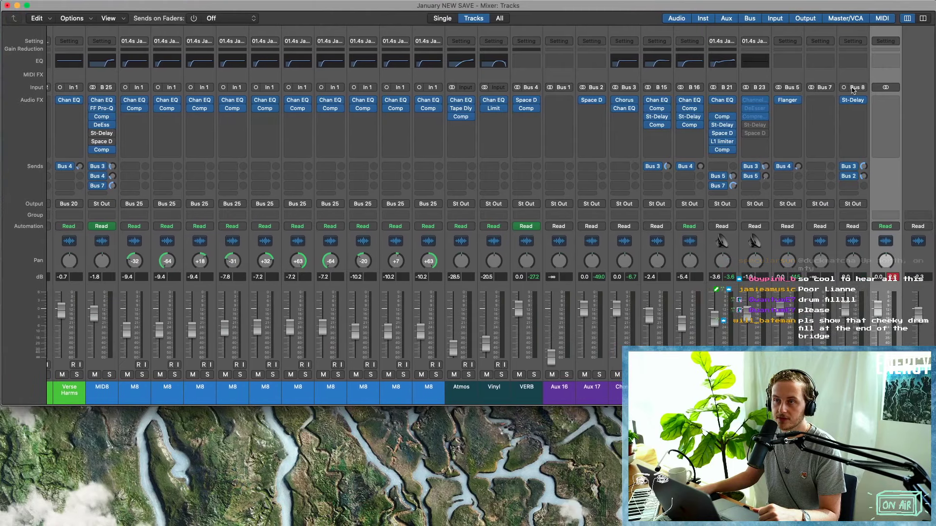
key(ctrl+Left)
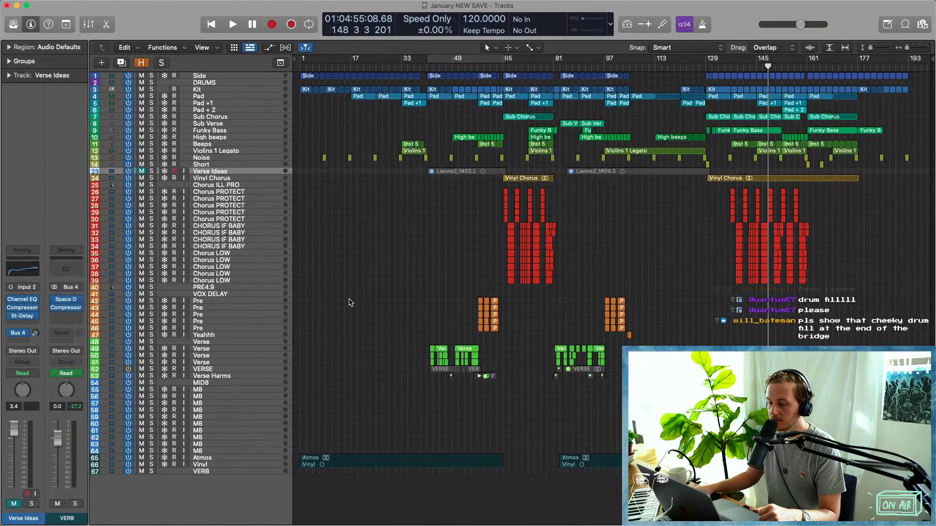